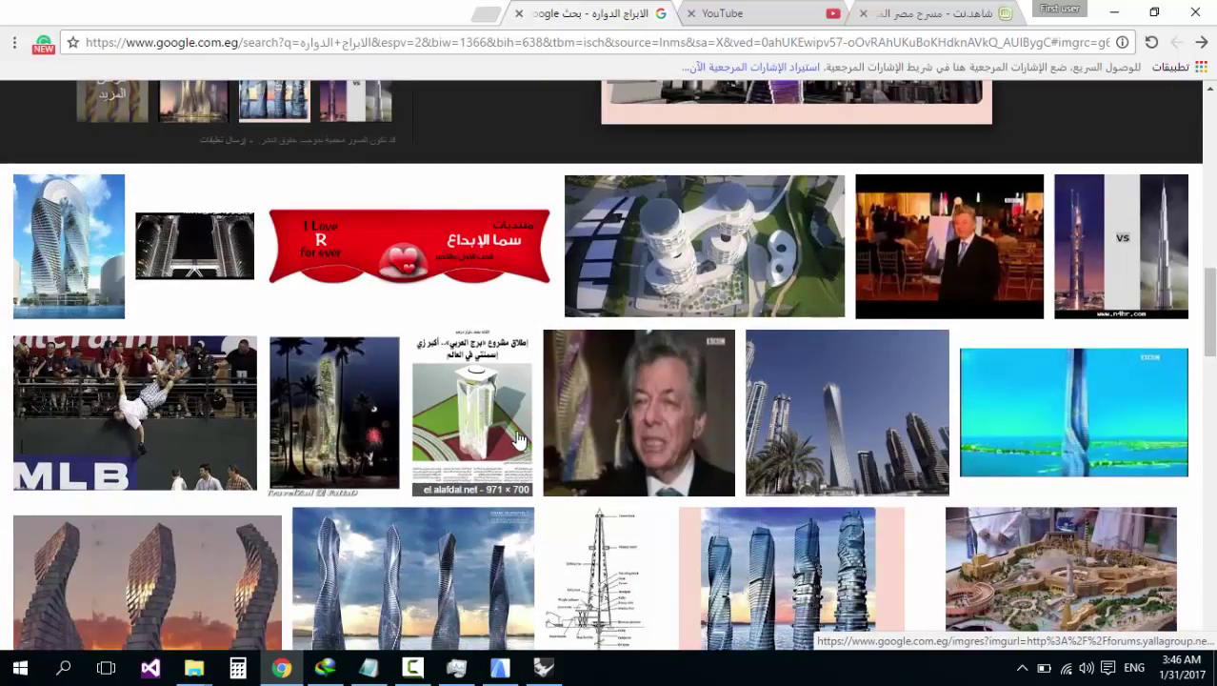
Step: Browse the rotating tower image results and open the preview of the oval tower wrapped in spiral rings
{"action": "scroll", "coordinate": [515, 436], "scroll_direction": "down", "scroll_amount": 3}
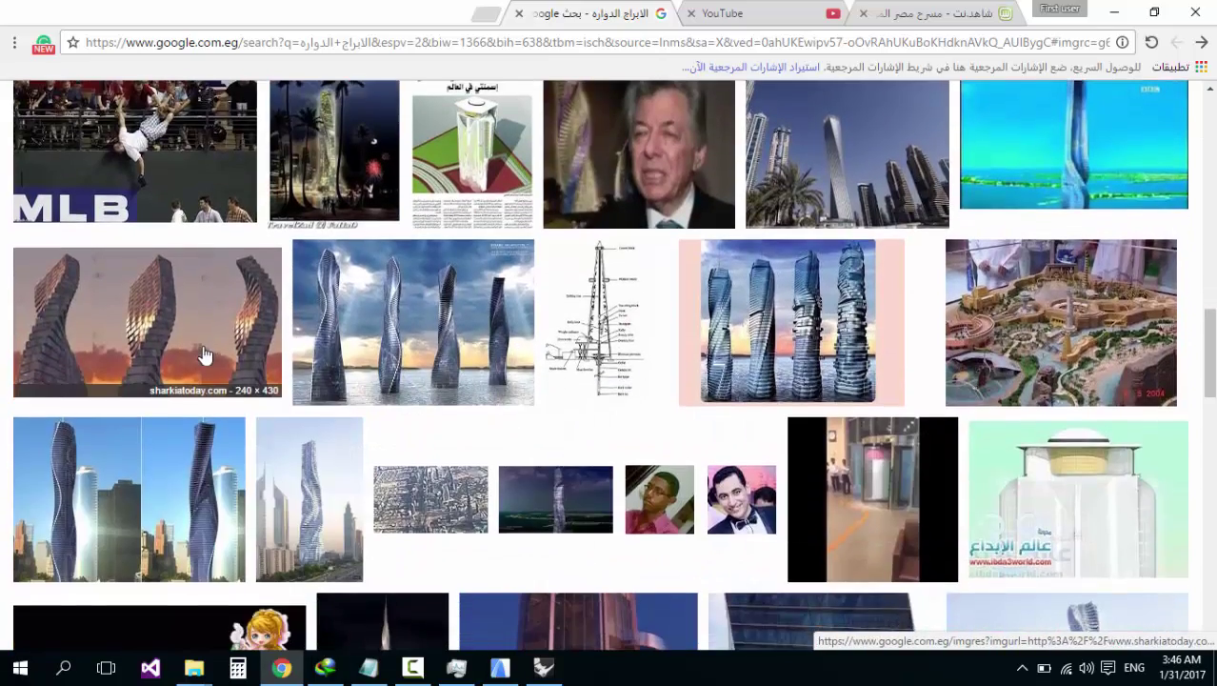
{"action": "scroll", "coordinate": [204, 353], "scroll_direction": "down", "scroll_amount": 5}
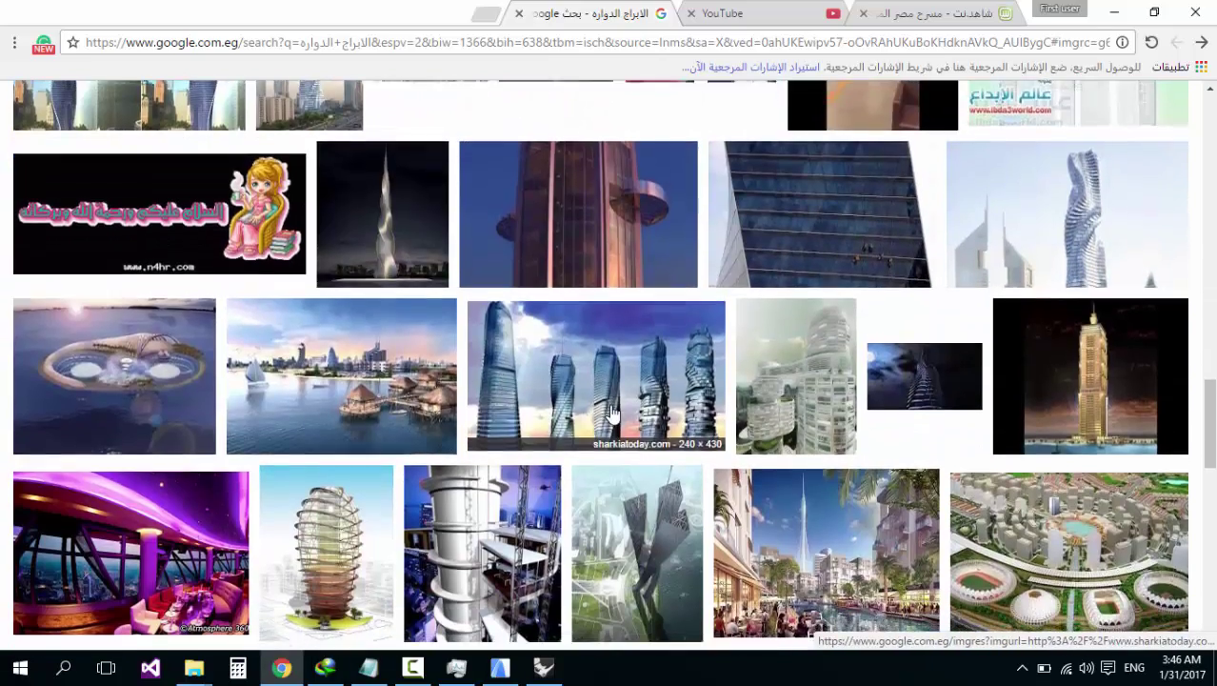
{"action": "scroll", "coordinate": [515, 388], "scroll_direction": "down", "scroll_amount": 2}
{"action": "left_click", "coordinate": [354, 374]}
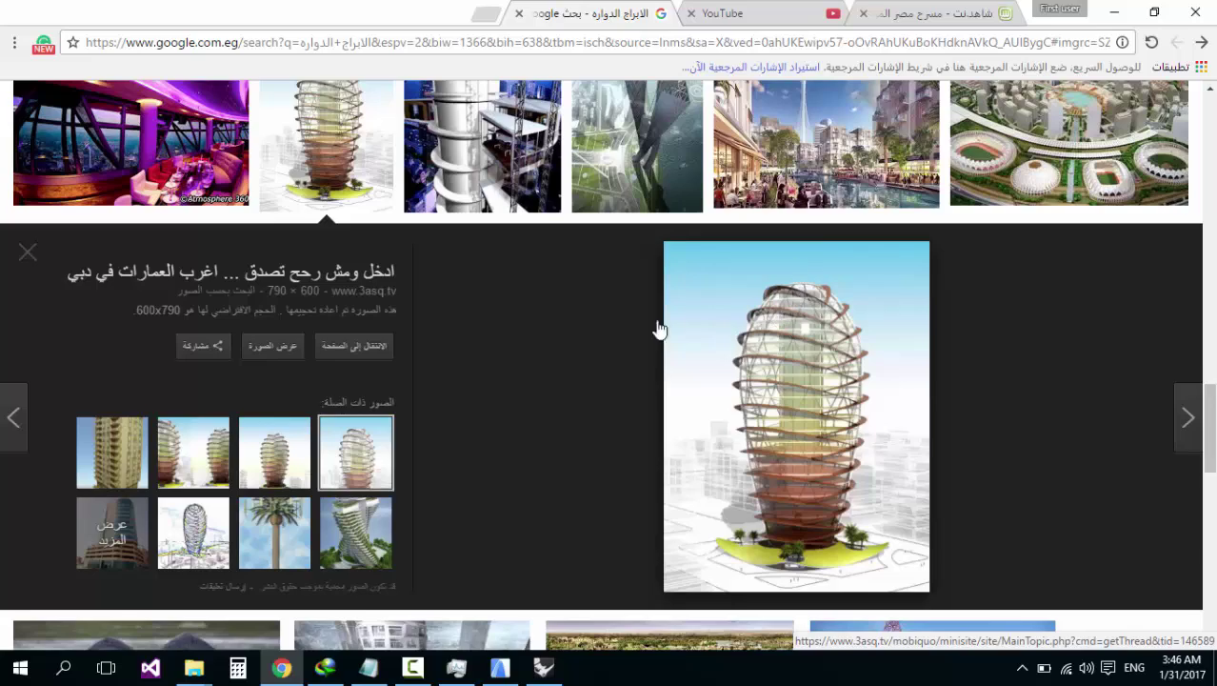
Step: Open the related image of the twisted tower with planted terraces and view it in full
{"action": "scroll", "coordinate": [244, 446], "scroll_direction": "down", "scroll_amount": 3}
{"action": "left_click", "coordinate": [354, 259]}
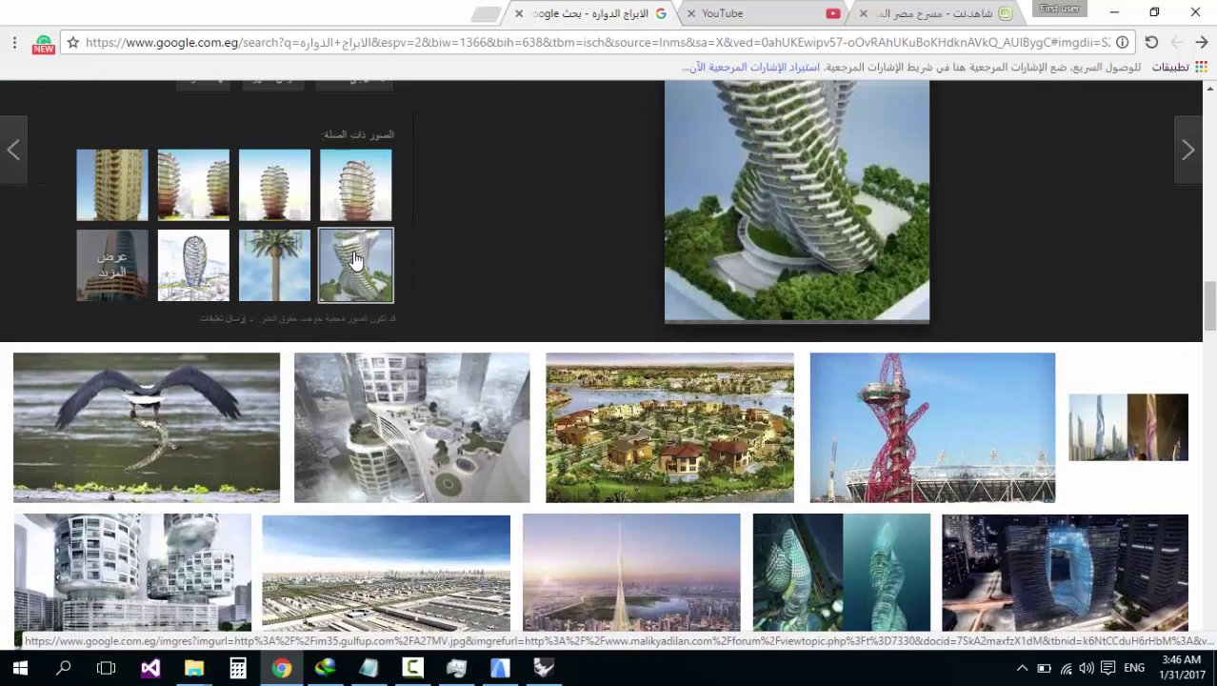
{"action": "scroll", "coordinate": [731, 371], "scroll_direction": "up", "scroll_amount": 3}
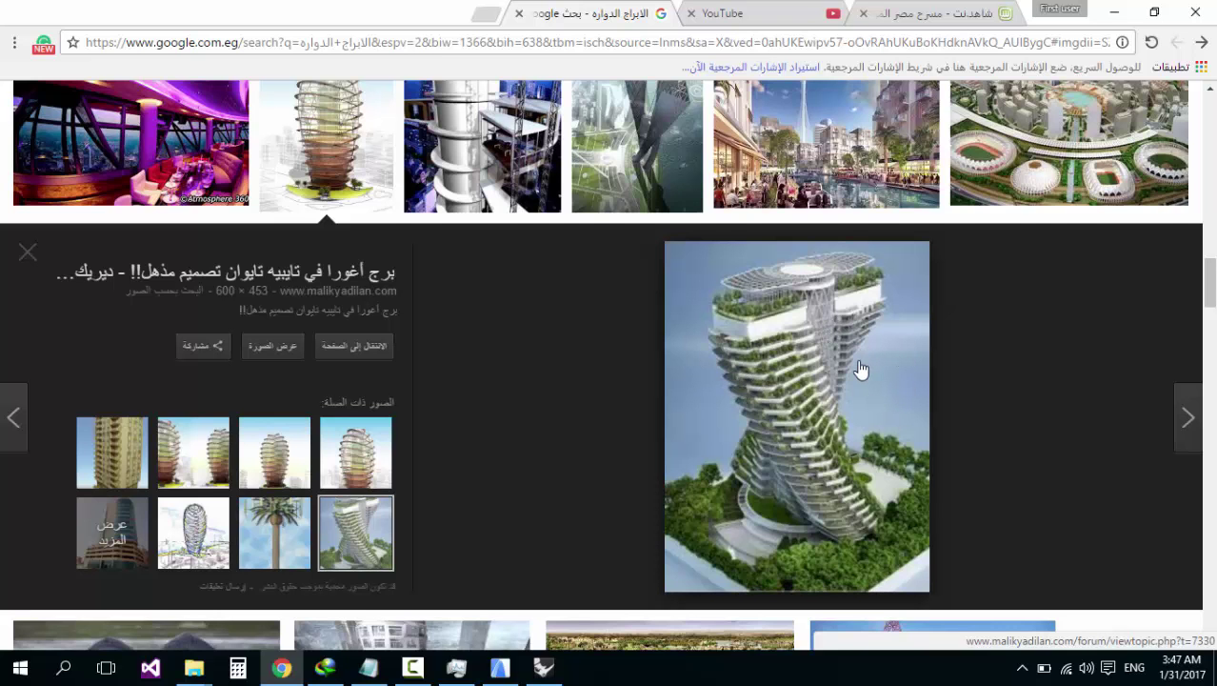
Step: Find the image pair of the twisted glass tower in Dubai further down the results and open its preview
{"action": "scroll", "coordinate": [798, 324], "scroll_direction": "down", "scroll_amount": 4}
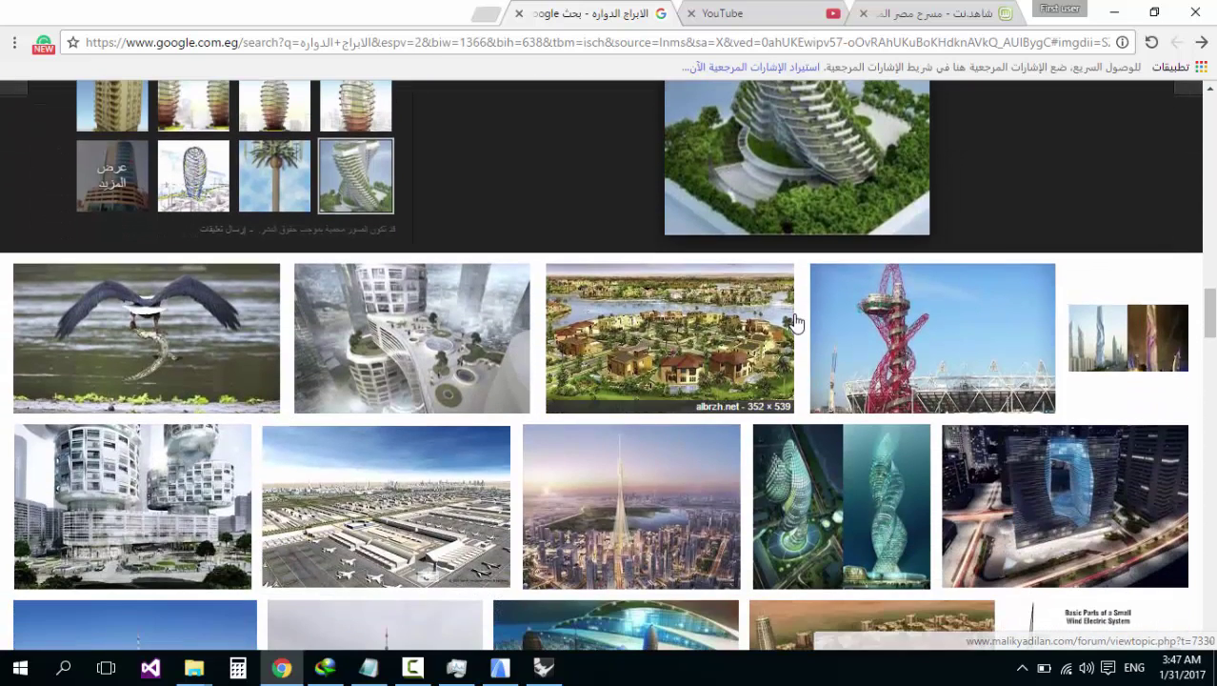
{"action": "scroll", "coordinate": [795, 322], "scroll_direction": "down", "scroll_amount": 2}
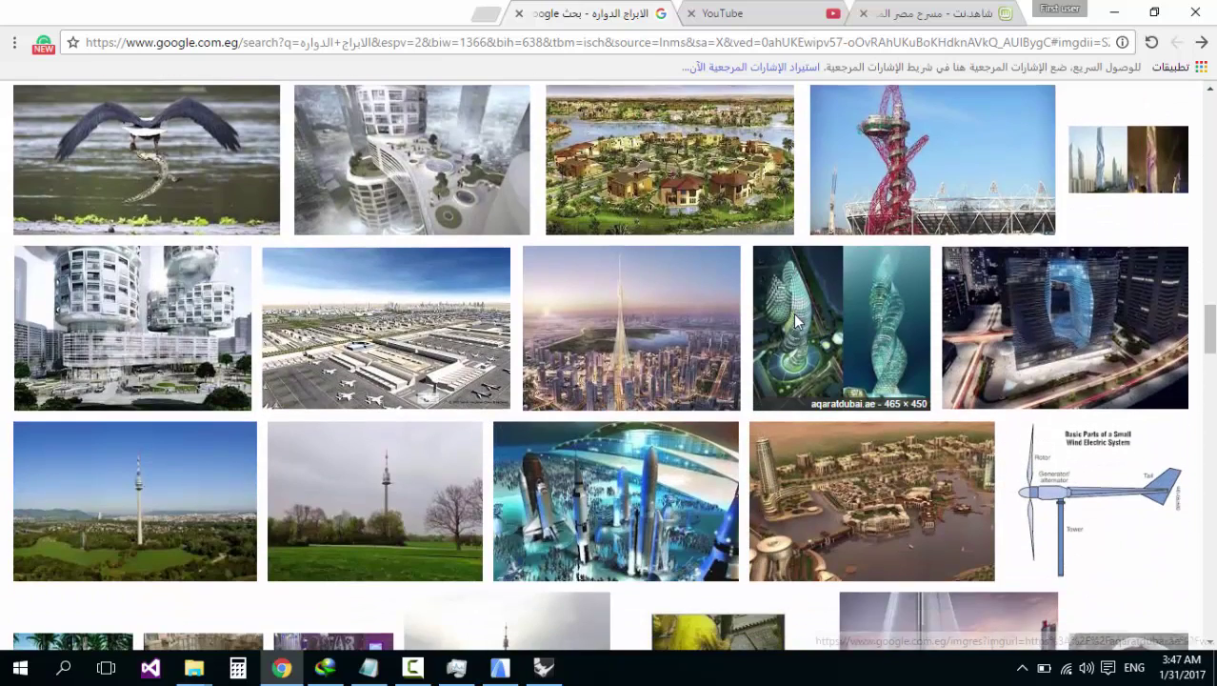
{"action": "left_click", "coordinate": [863, 318]}
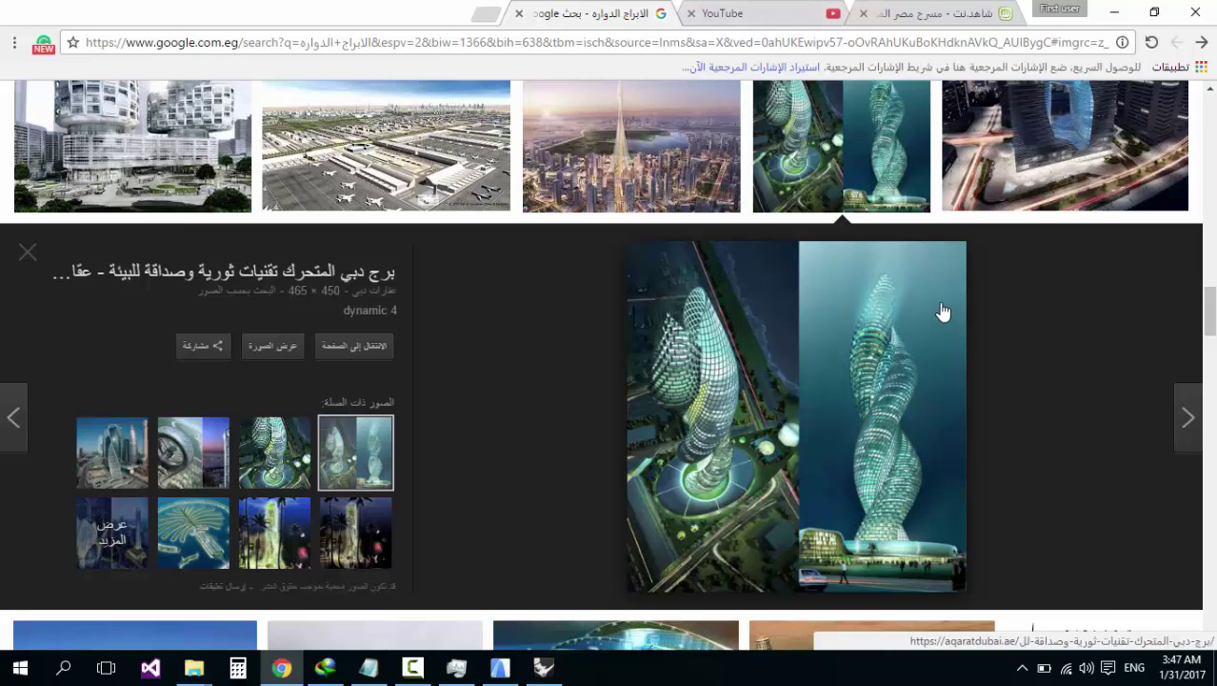
Step: Switch to Rhino and examine the twisted tower model's roof outline and sides in the Perspective view
{"action": "left_click", "coordinate": [1119, 20]}
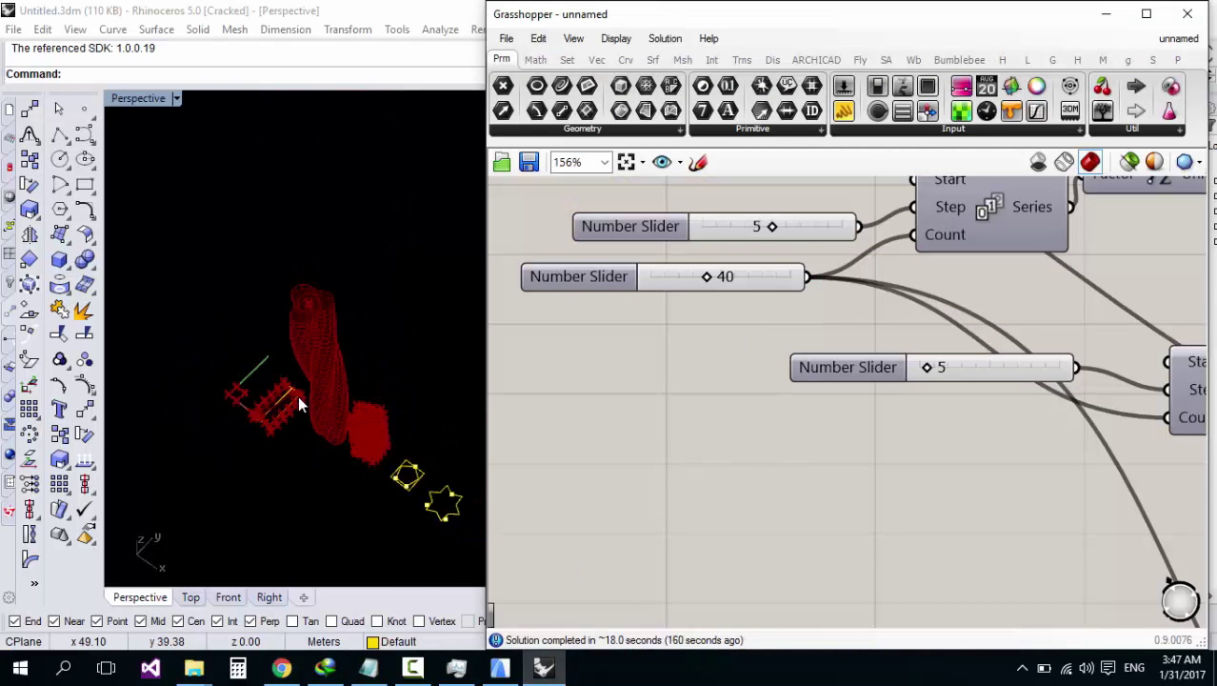
{"action": "scroll", "coordinate": [300, 400], "scroll_direction": "up", "scroll_amount": 5}
{"action": "right_click_drag", "start_coordinate": [325, 368], "coordinate": [364, 456]}
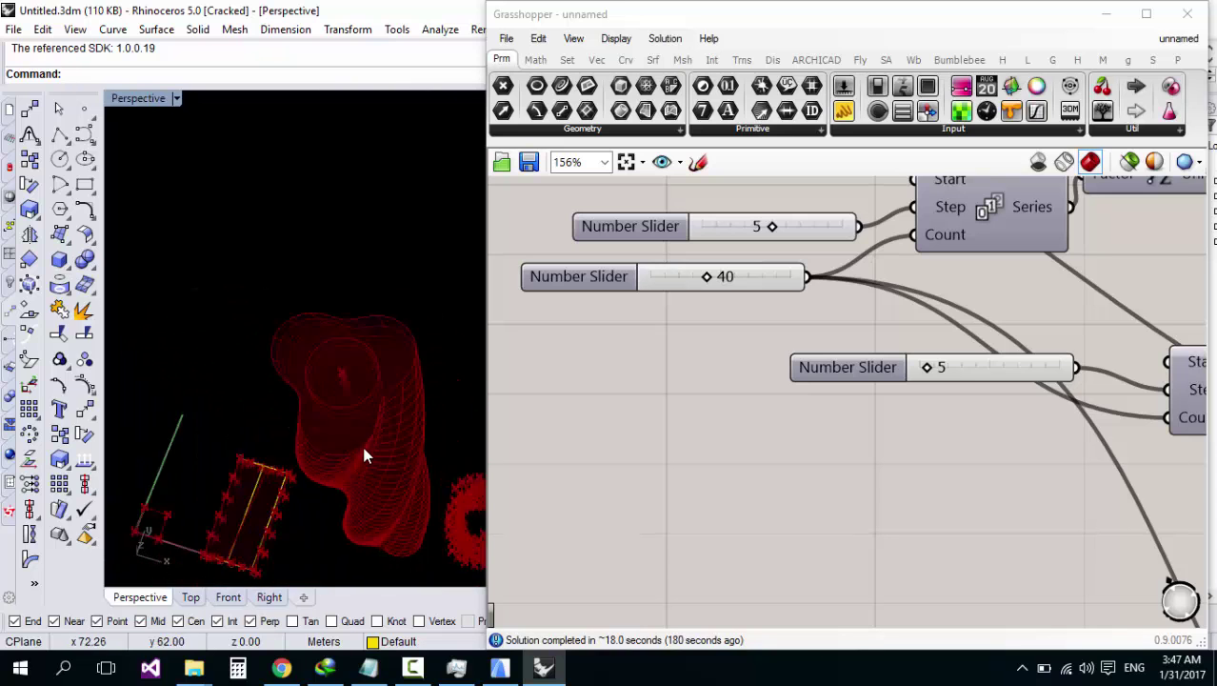
{"action": "scroll", "coordinate": [365, 455], "scroll_direction": "up", "scroll_amount": 2}
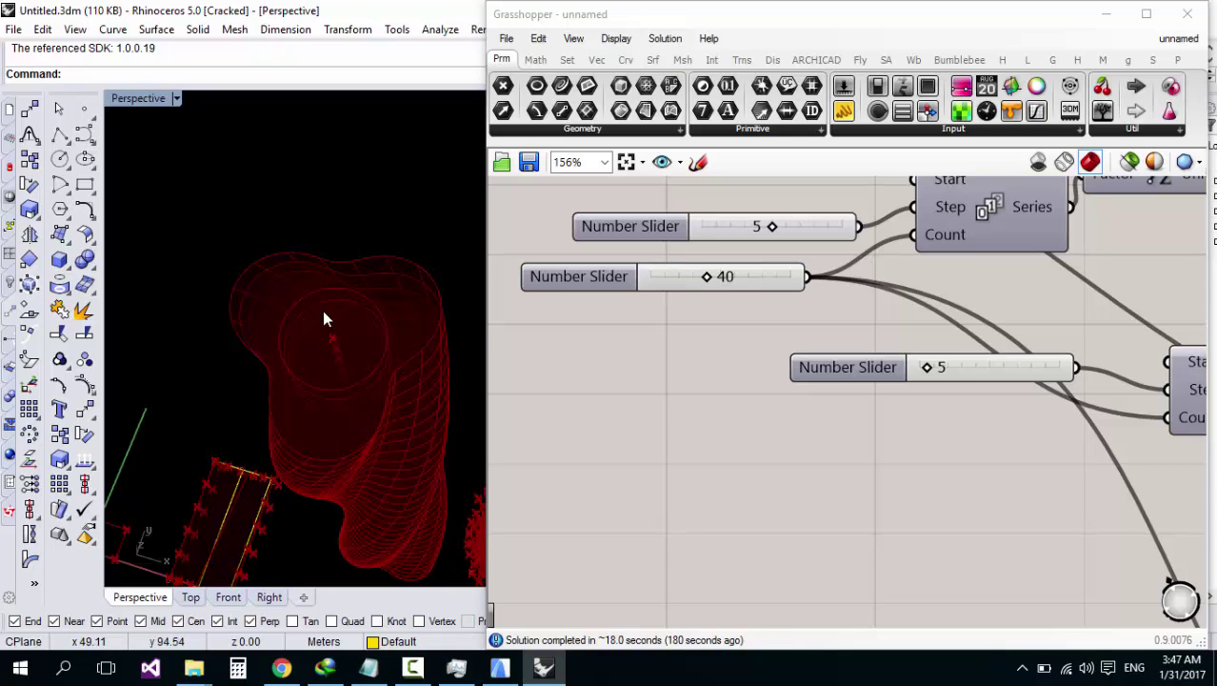
{"action": "scroll", "coordinate": [322, 310], "scroll_direction": "up", "scroll_amount": 2}
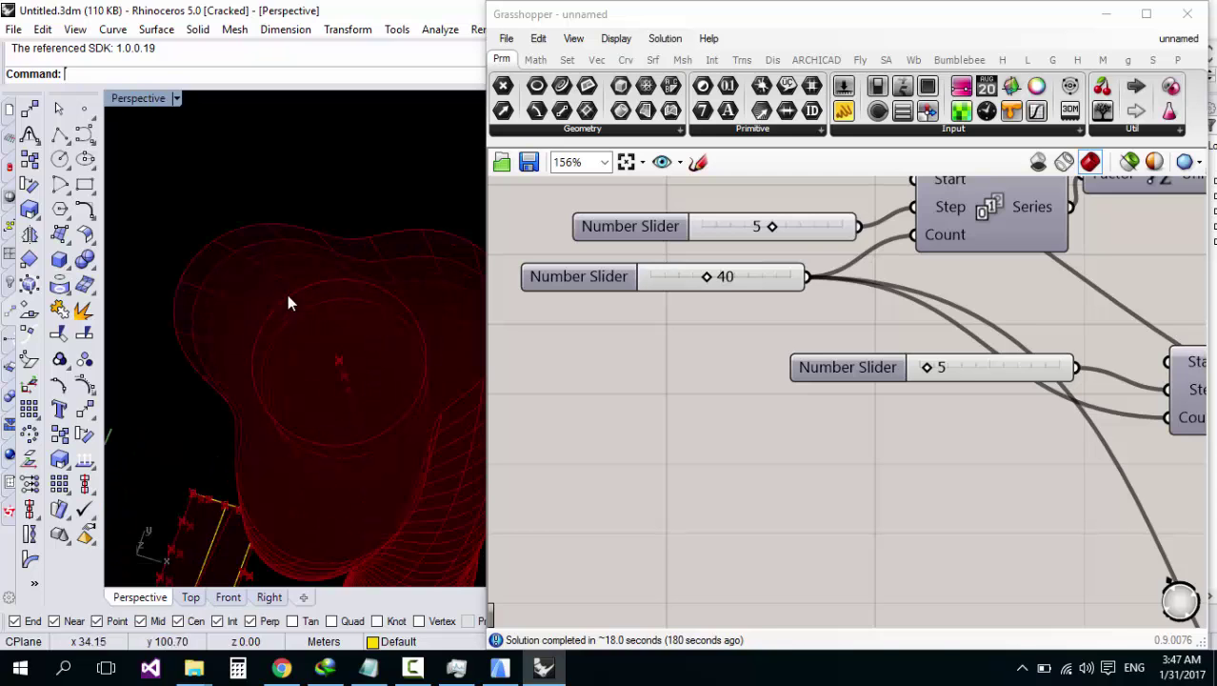
{"action": "scroll", "coordinate": [255, 381], "scroll_direction": "down", "scroll_amount": 1}
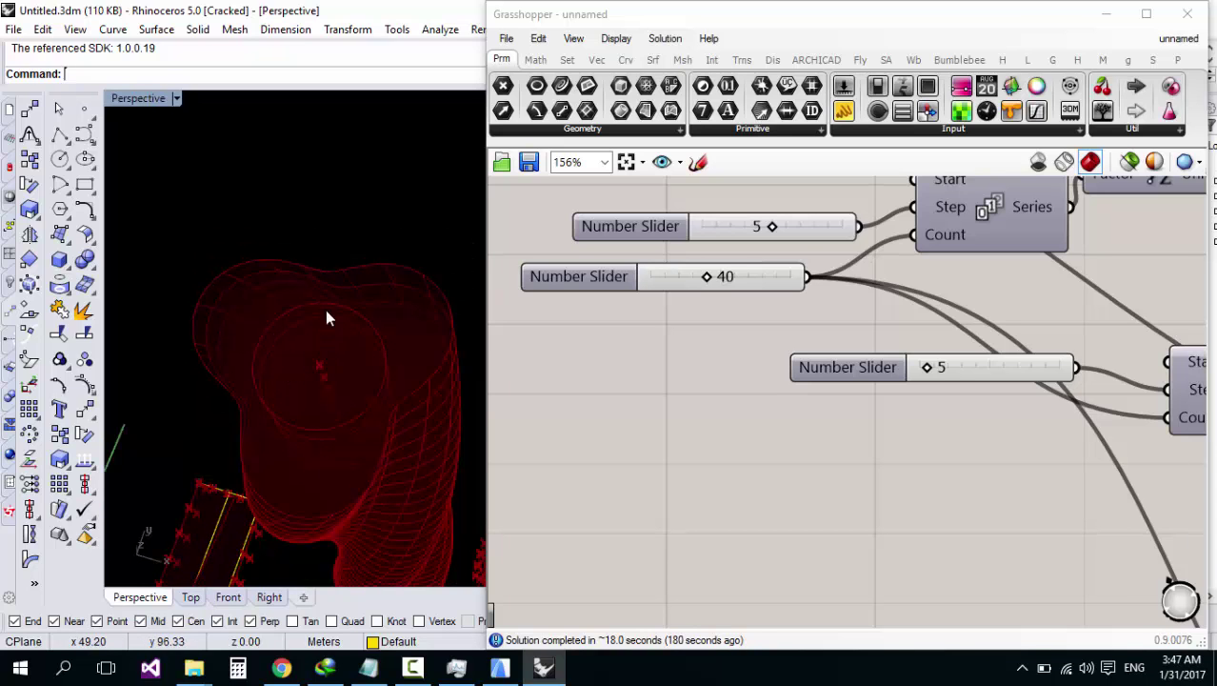
{"action": "scroll", "coordinate": [337, 405], "scroll_direction": "down", "scroll_amount": 4}
{"action": "scroll", "coordinate": [300, 348], "scroll_direction": "up", "scroll_amount": 4}
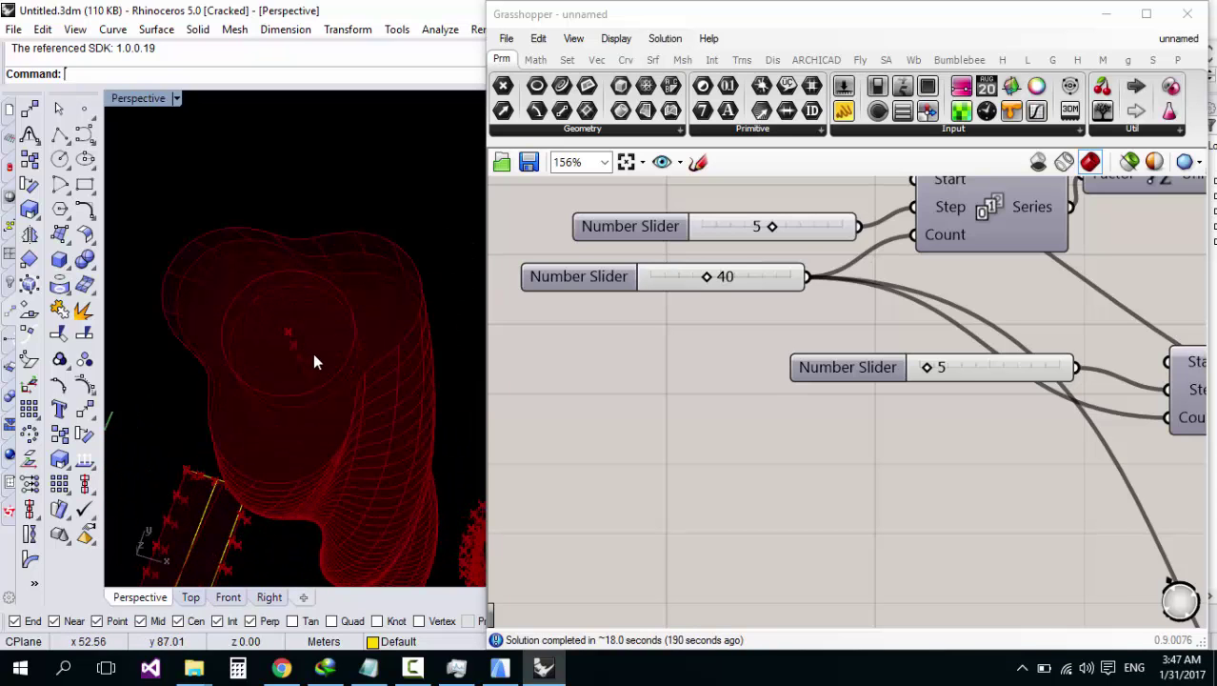
{"action": "right_click_drag", "start_coordinate": [236, 372], "coordinate": [340, 377]}
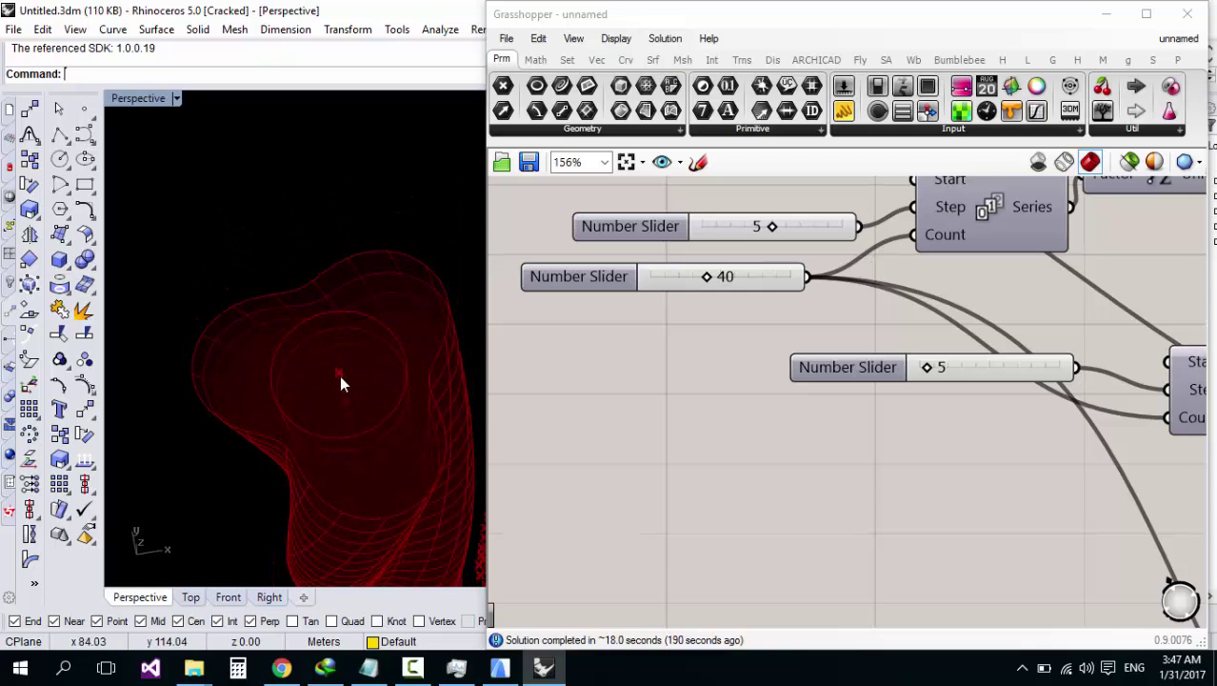
{"action": "right_click_drag", "start_coordinate": [386, 439], "coordinate": [407, 424]}
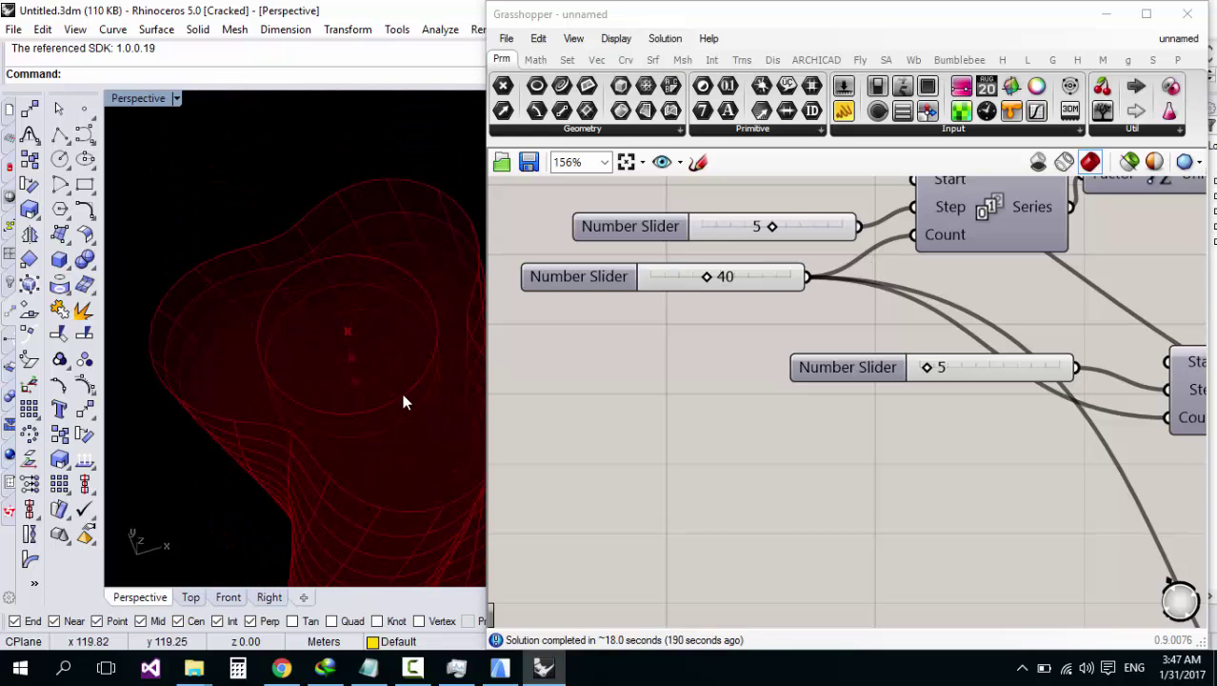
{"action": "right_click_drag", "start_coordinate": [357, 310], "coordinate": [325, 517]}
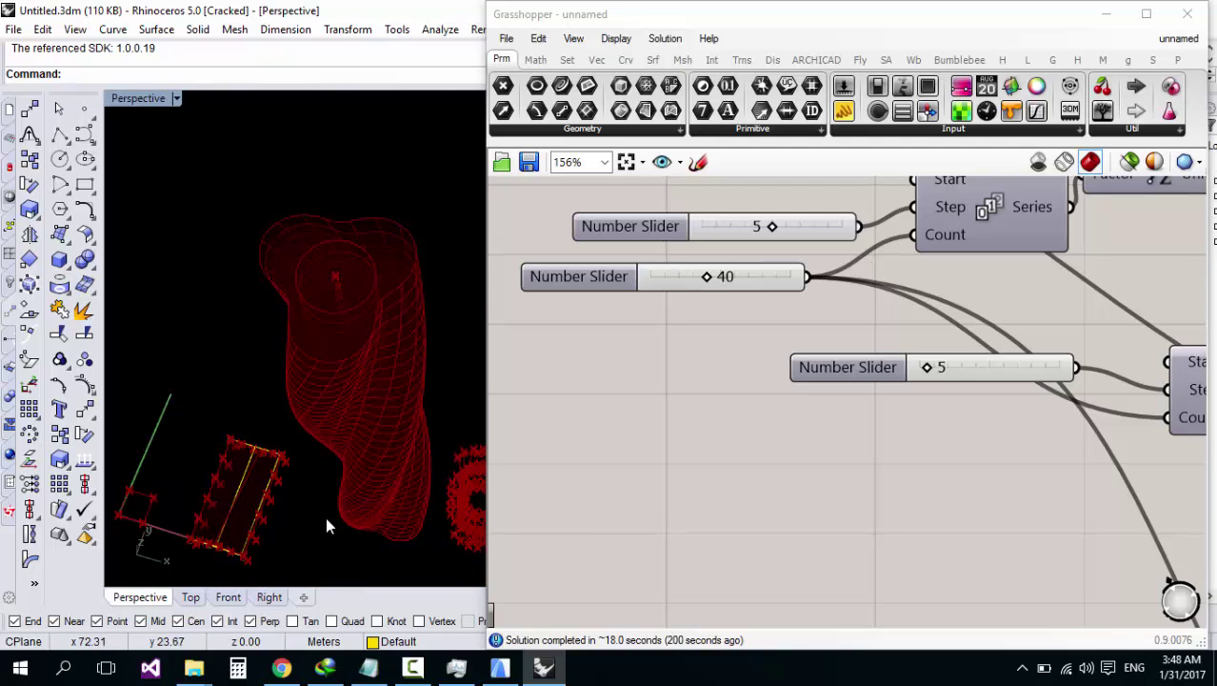
{"action": "right_click_drag", "start_coordinate": [391, 486], "coordinate": [419, 276]}
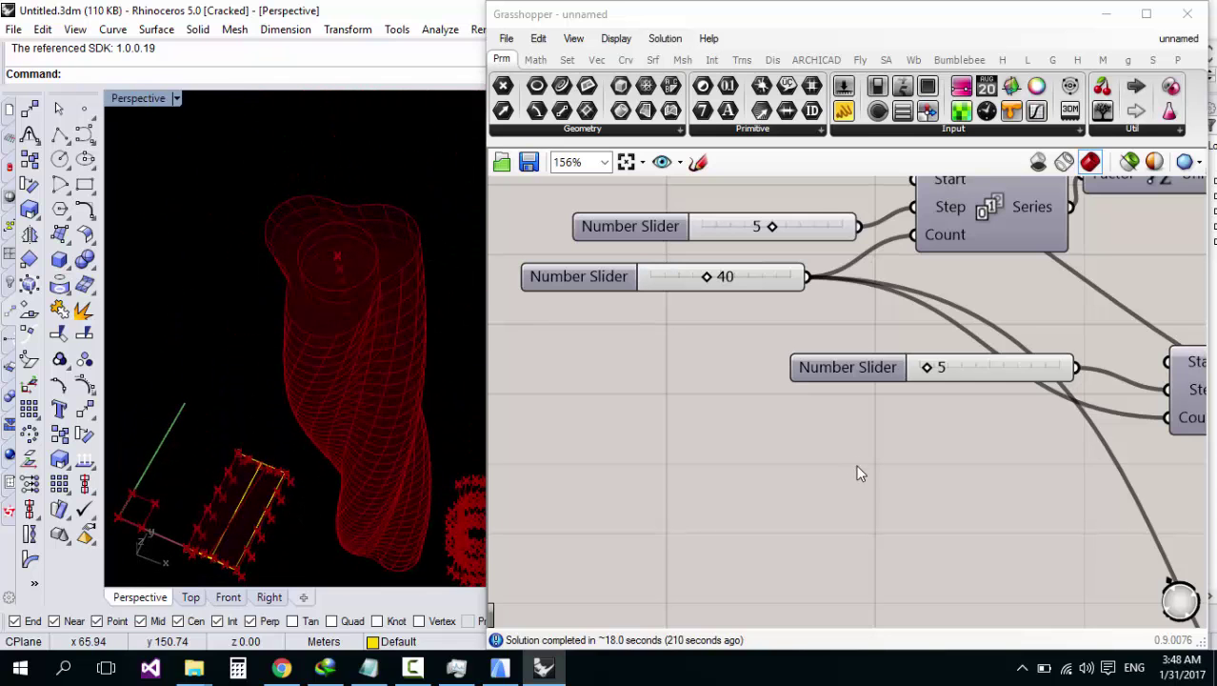
Step: Change Rhino from the maximized Perspective view to the four-viewport layout and look over the plan shapes in the Top view
{"action": "scroll", "coordinate": [724, 450], "scroll_direction": "down", "scroll_amount": 5}
{"action": "scroll", "coordinate": [723, 442], "scroll_direction": "up", "scroll_amount": 3}
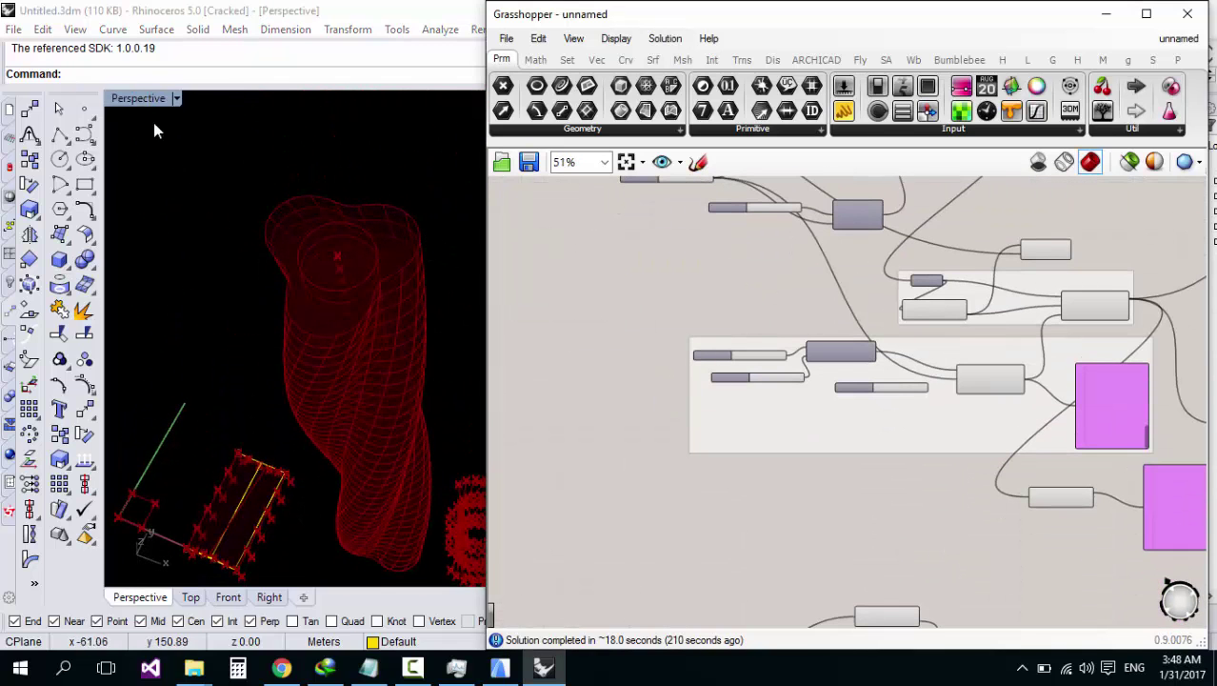
{"action": "double_click", "coordinate": [133, 99]}
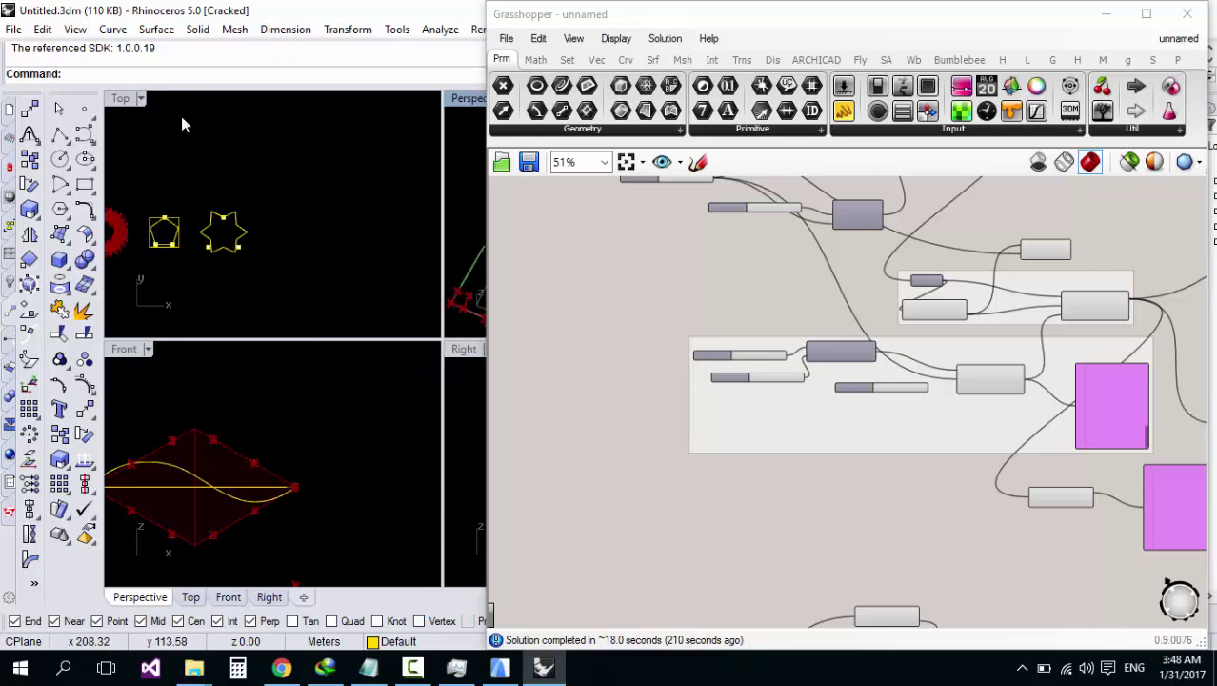
{"action": "double_click", "coordinate": [466, 101]}
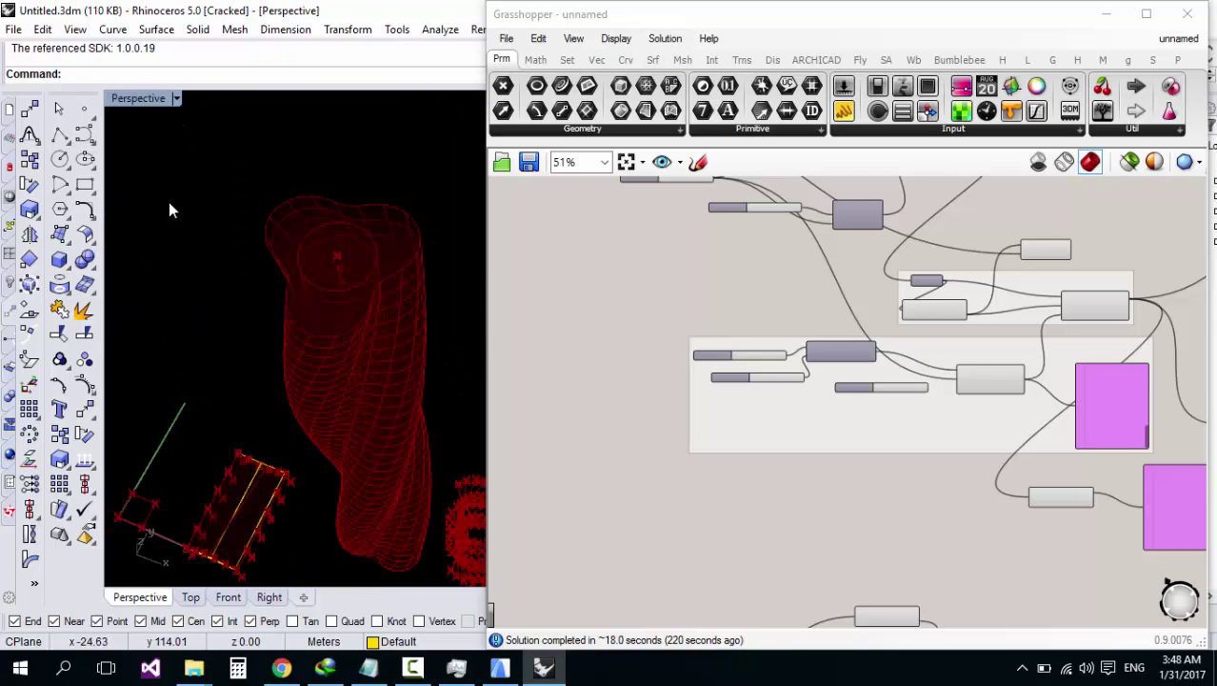
{"action": "double_click", "coordinate": [138, 99]}
{"action": "scroll", "coordinate": [217, 257], "scroll_direction": "down", "scroll_amount": 3}
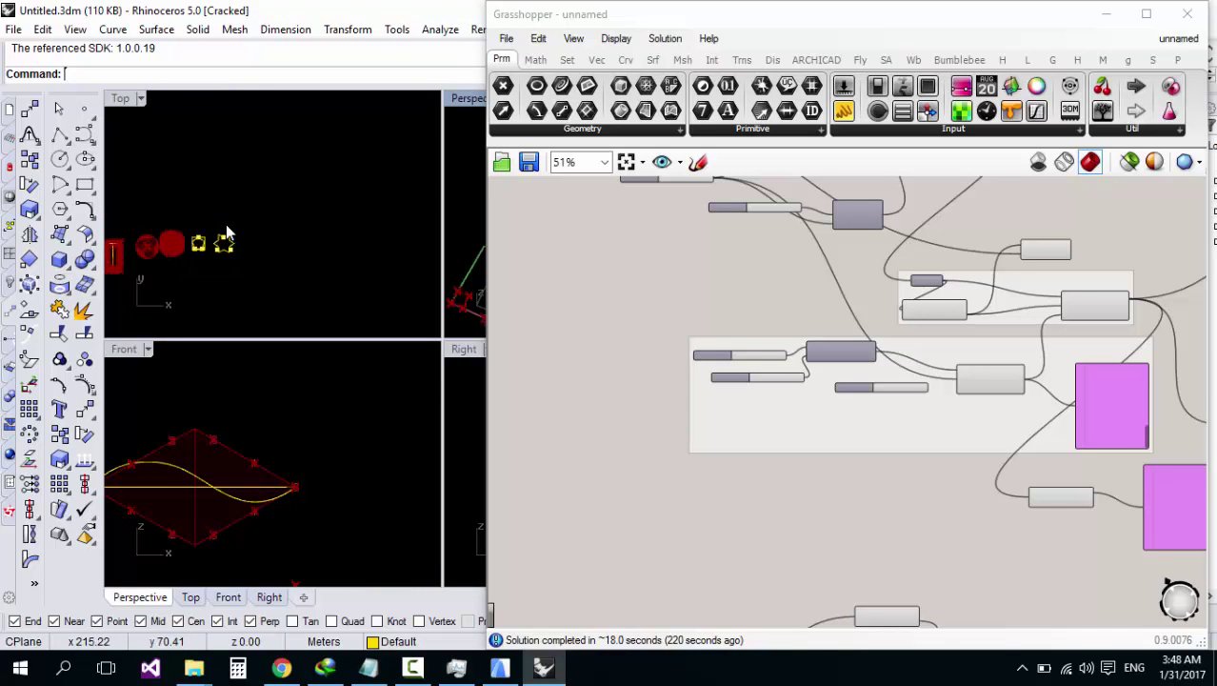
{"action": "scroll", "coordinate": [212, 255], "scroll_direction": "up", "scroll_amount": 4}
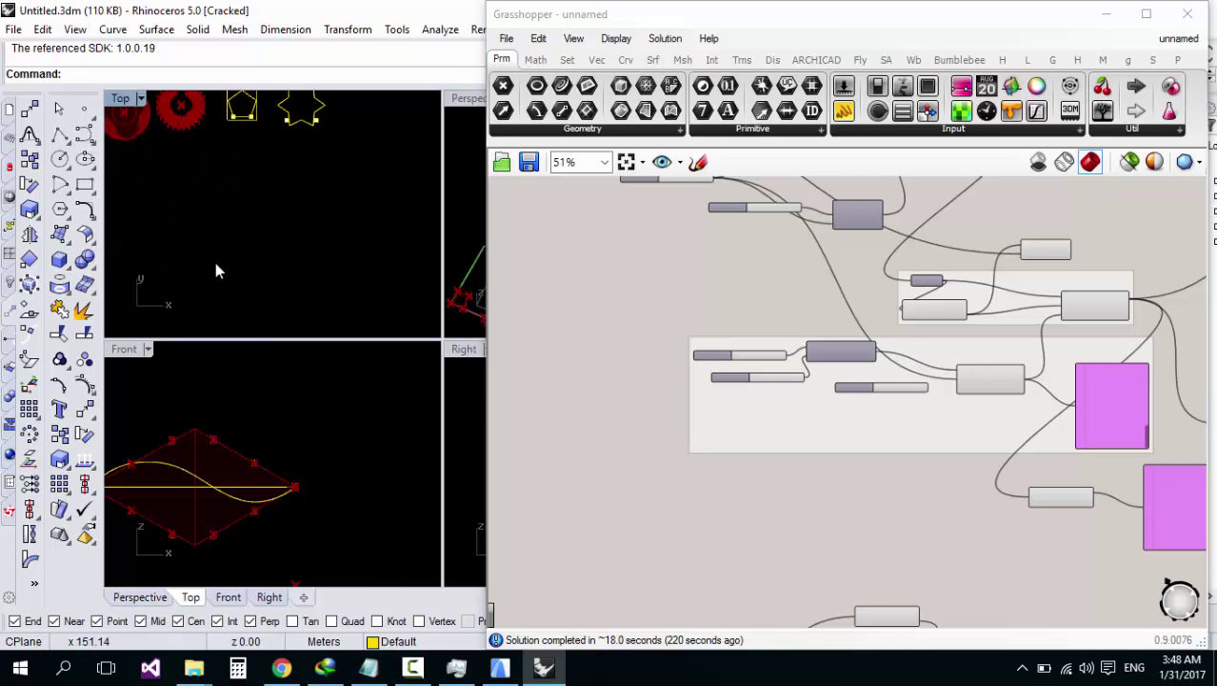
Step: Check the twisted glass tower reference image in Chrome again and return to Rhino
{"action": "mouse_move", "coordinate": [285, 667]}
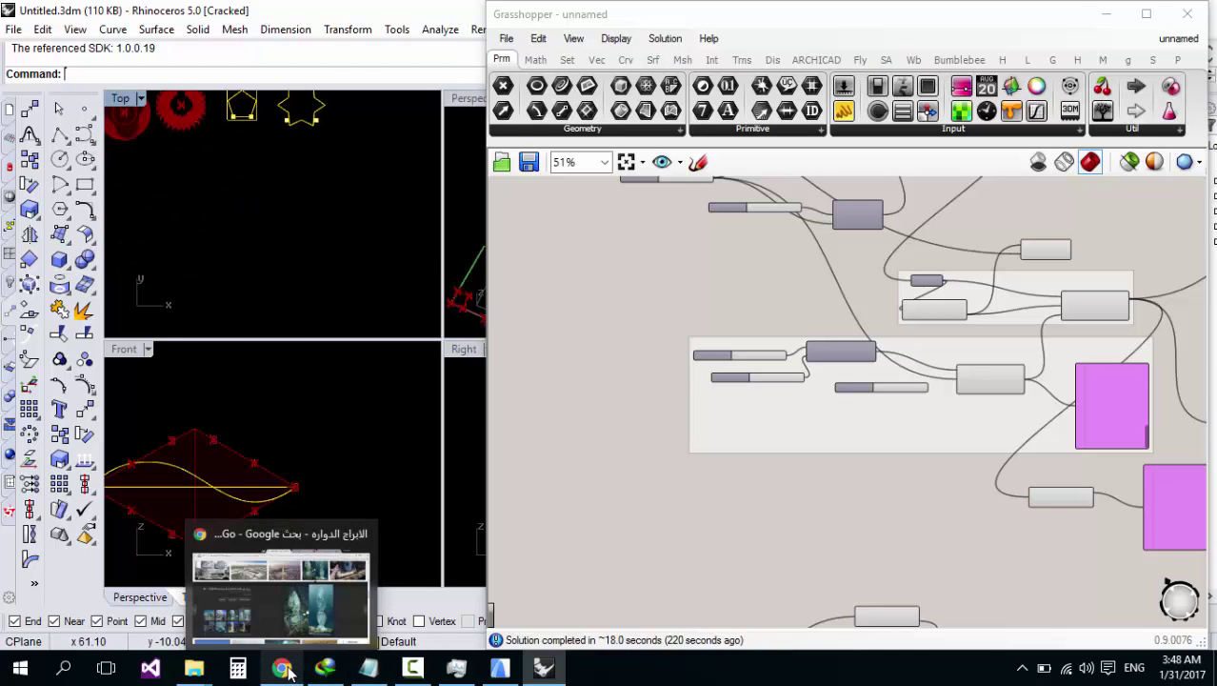
{"action": "left_click", "coordinate": [303, 624]}
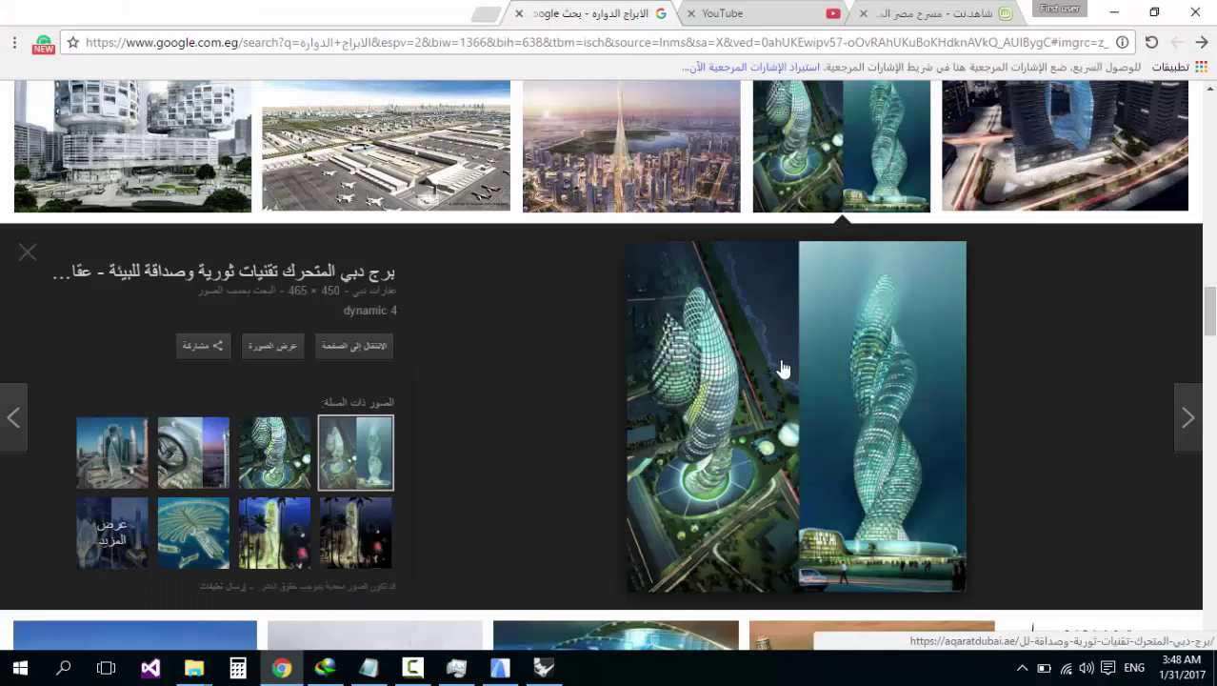
{"action": "left_click", "coordinate": [1116, 19]}
Step: Maximize the Top viewport and narrow the Grasshopper window to give Rhino more drawing space
{"action": "scroll", "coordinate": [709, 385], "scroll_direction": "down", "scroll_amount": 3}
{"action": "scroll", "coordinate": [713, 381], "scroll_direction": "down", "scroll_amount": 1}
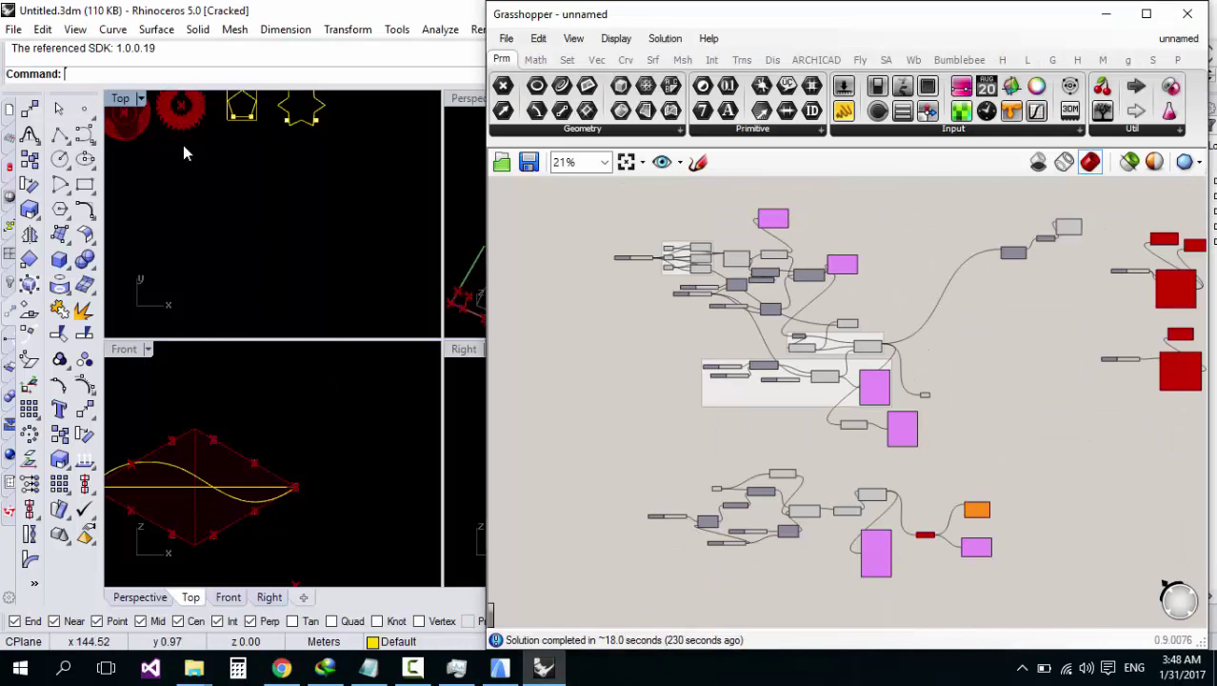
{"action": "double_click", "coordinate": [125, 99]}
{"action": "scroll", "coordinate": [255, 276], "scroll_direction": "down", "scroll_amount": 2}
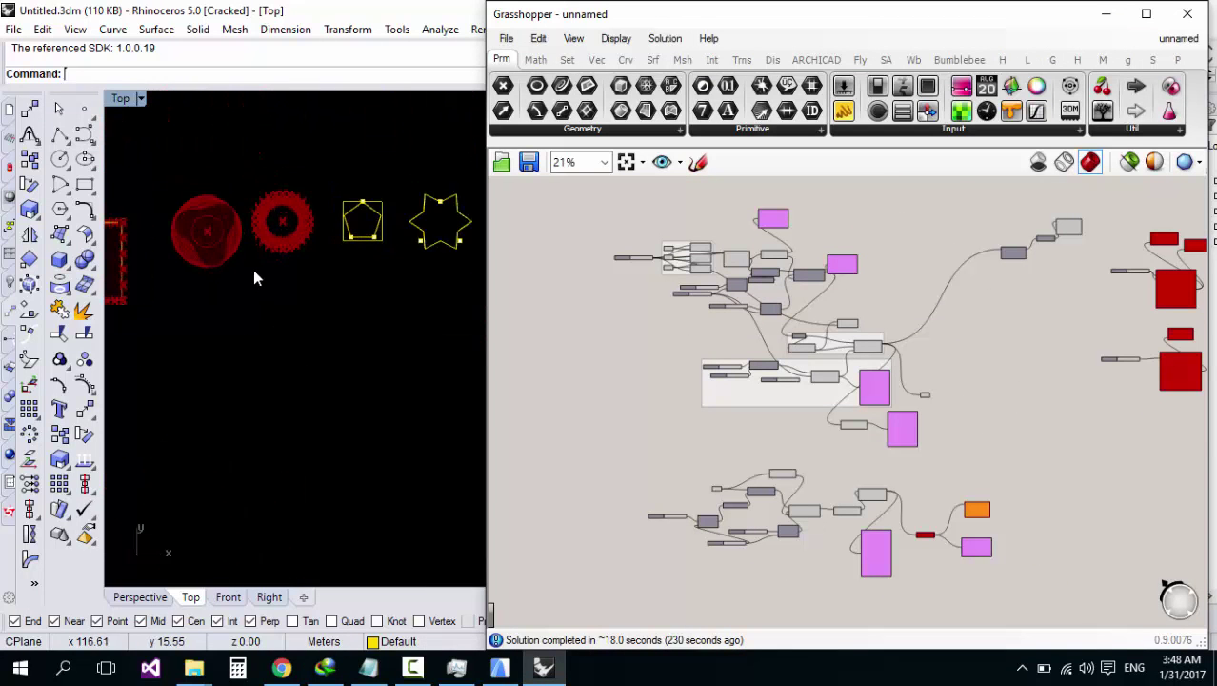
{"action": "scroll", "coordinate": [276, 304], "scroll_direction": "up", "scroll_amount": 3}
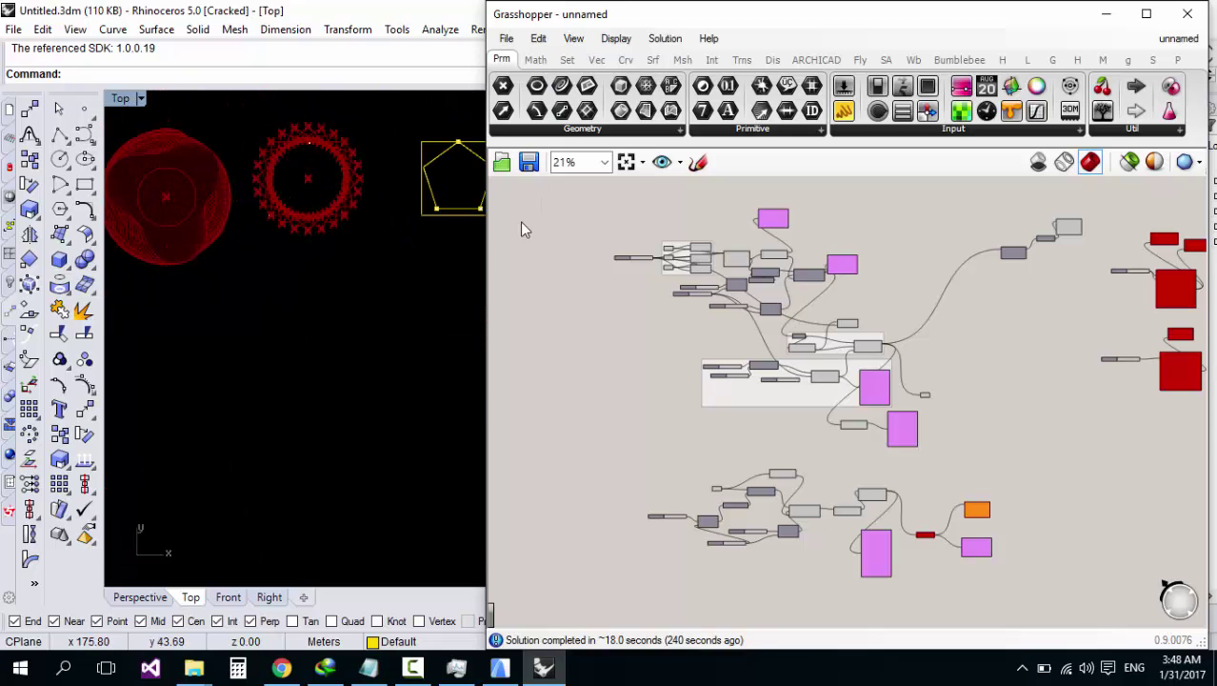
{"action": "left_click_drag", "start_coordinate": [486, 251], "coordinate": [611, 253]}
{"action": "scroll", "coordinate": [312, 319], "scroll_direction": "down", "scroll_amount": 2}
{"action": "scroll", "coordinate": [297, 309], "scroll_direction": "up", "scroll_amount": 2}
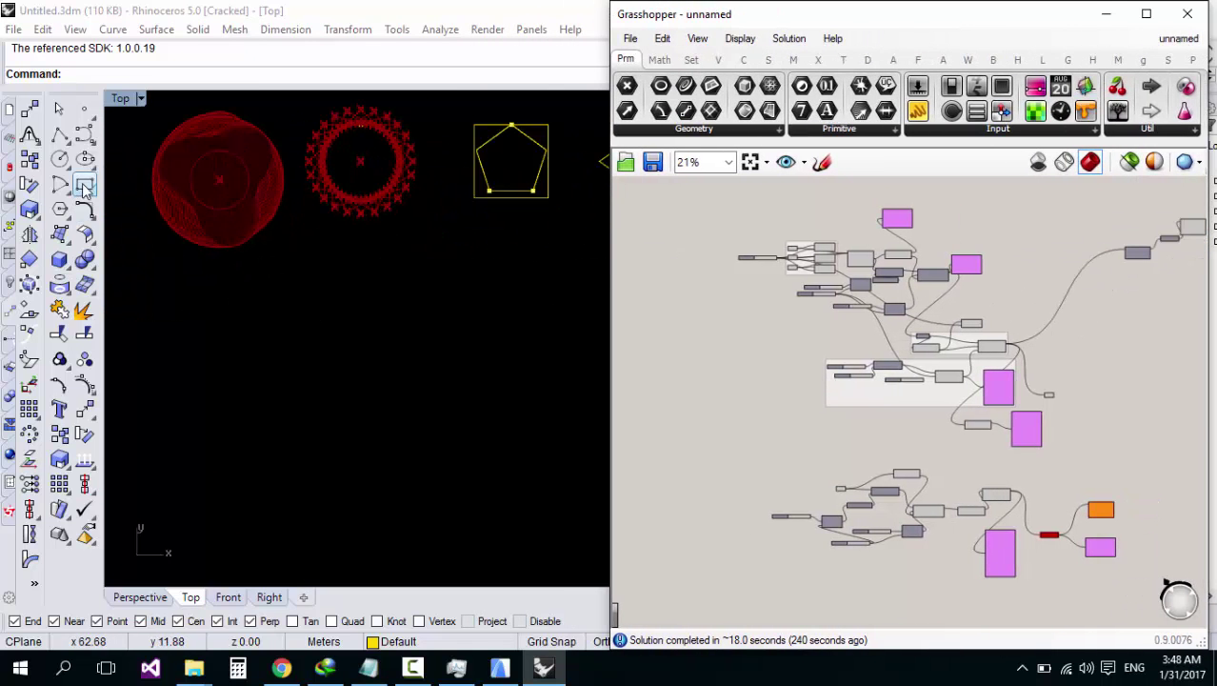
Step: Draw a closed, curved wing-shaped outline through six points with the interpolated curve tool, in the empty area below the existing shapes
{"action": "left_click", "coordinate": [84, 134]}
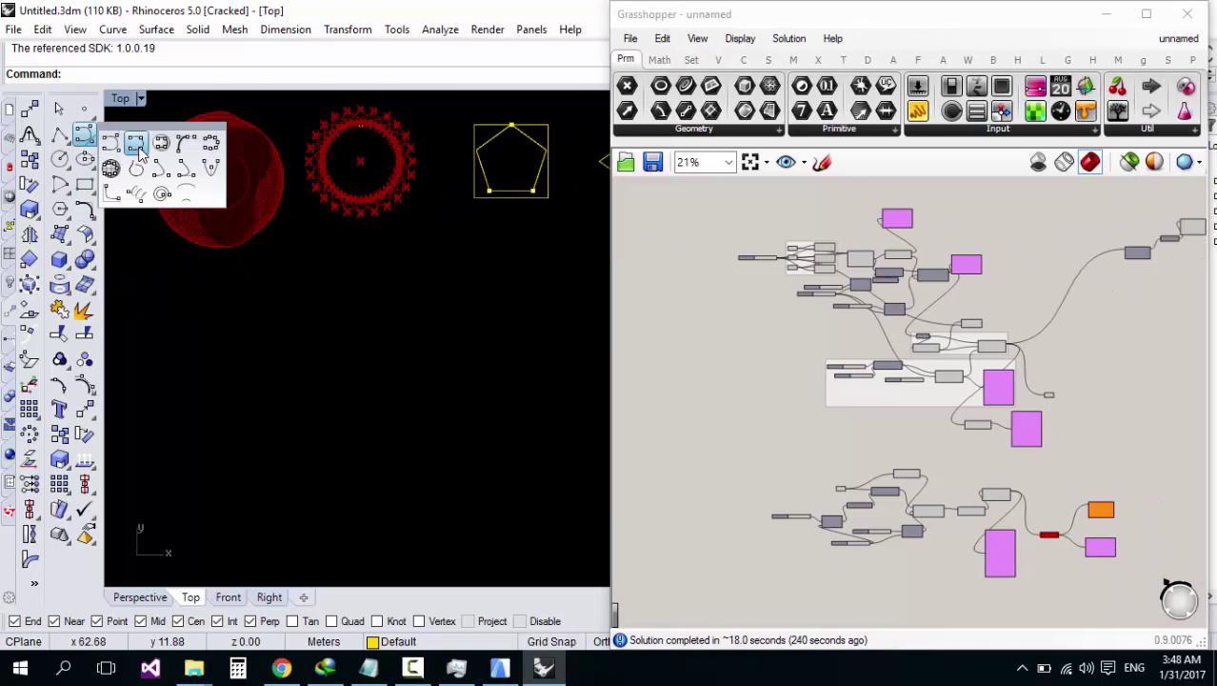
{"action": "left_click", "coordinate": [138, 150]}
{"action": "left_click", "coordinate": [329, 365]}
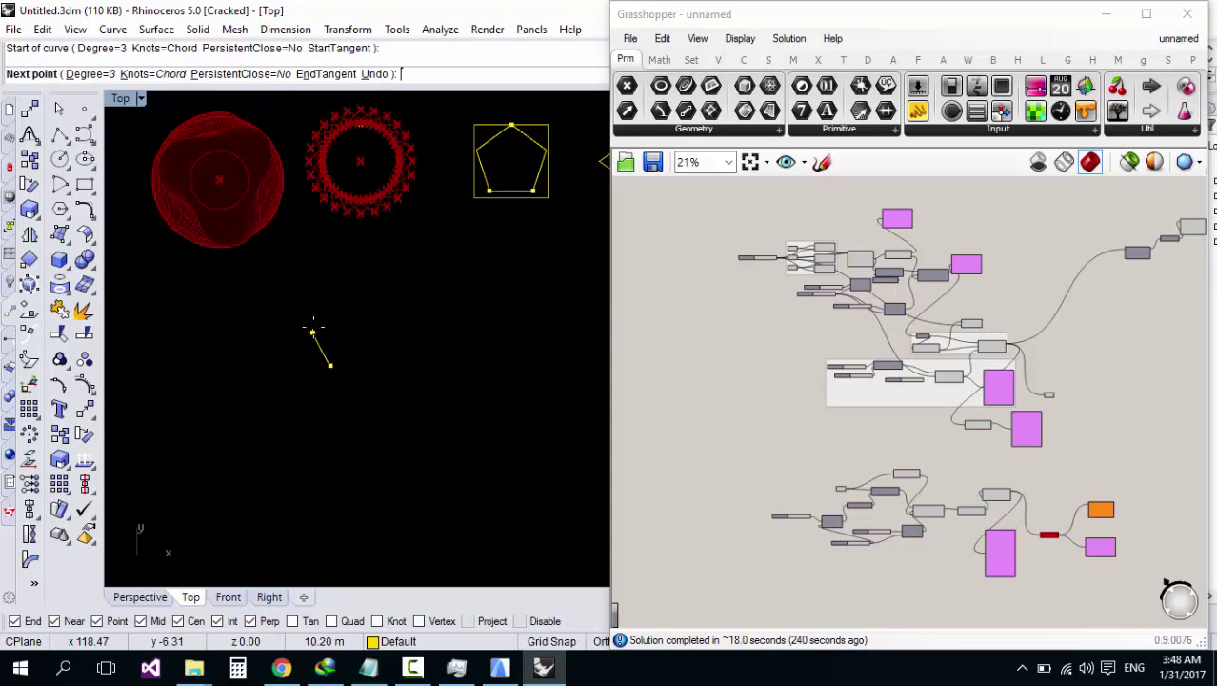
{"action": "left_click", "coordinate": [312, 331]}
{"action": "left_click", "coordinate": [359, 311]}
{"action": "left_click", "coordinate": [431, 339]}
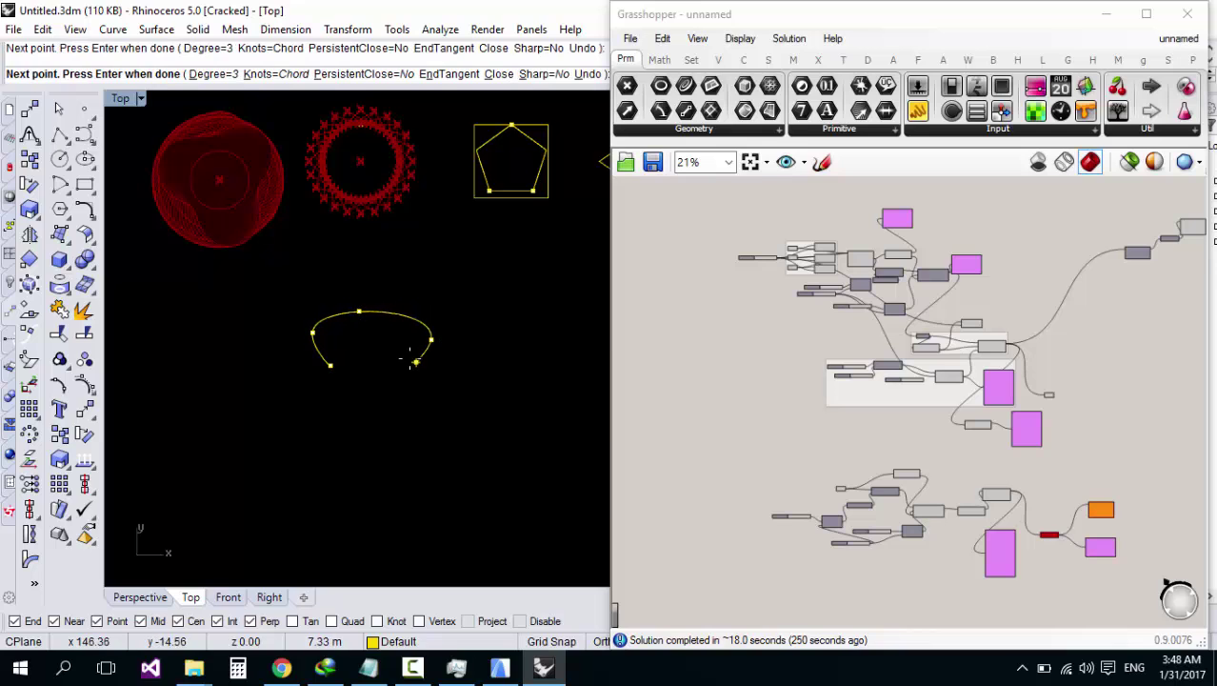
{"action": "left_click", "coordinate": [394, 343]}
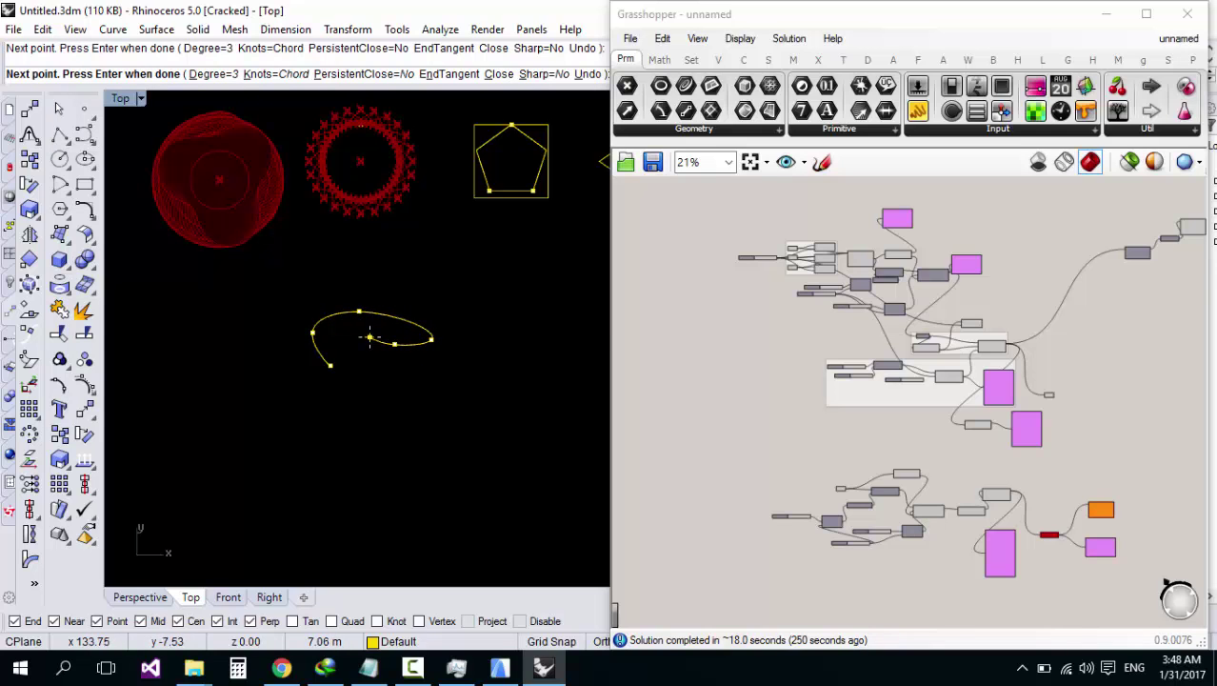
{"action": "left_click", "coordinate": [370, 338]}
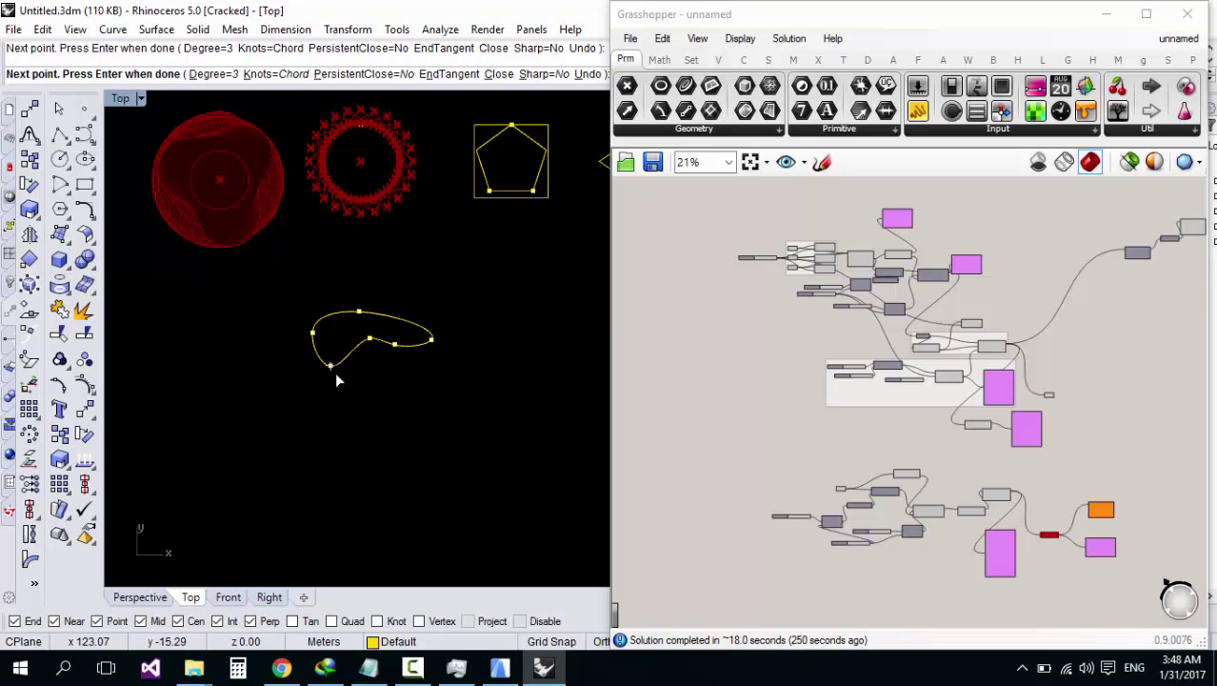
{"action": "left_click", "coordinate": [329, 365]}
{"action": "scroll", "coordinate": [360, 355], "scroll_direction": "up", "scroll_amount": 2}
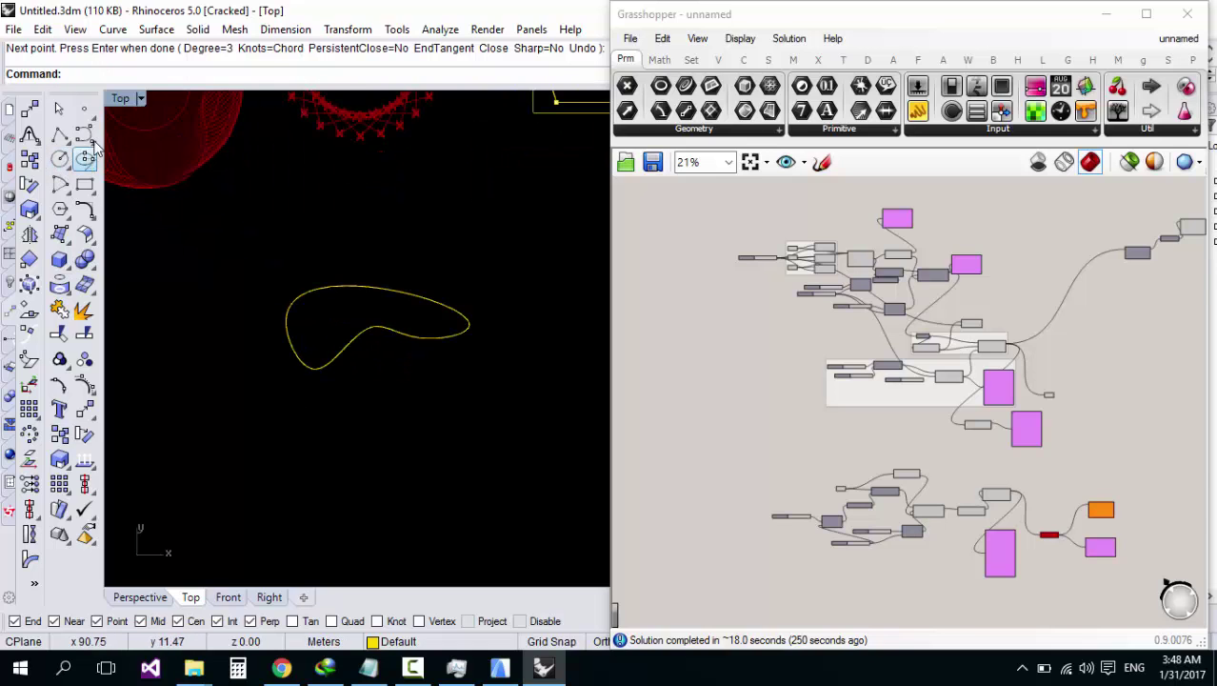
Step: Place a single point object just below the hollow of the wing-shaped outline as a centre reference
{"action": "left_click", "coordinate": [344, 334]}
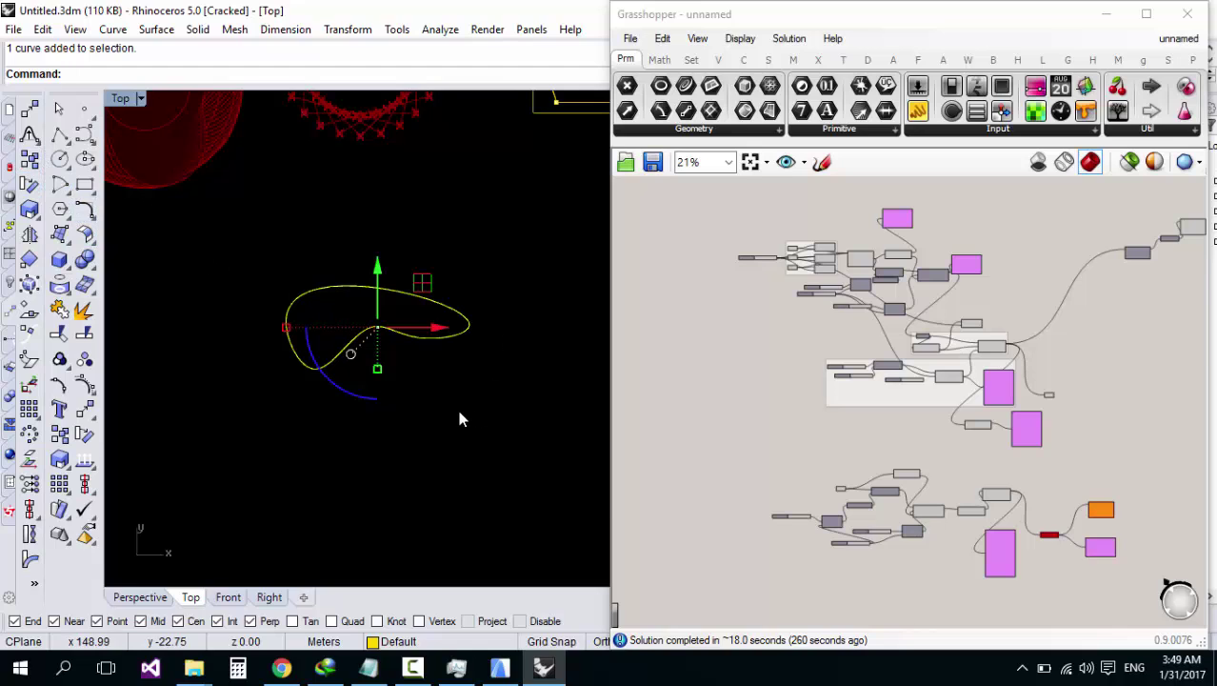
{"action": "key", "text": "Escape"}
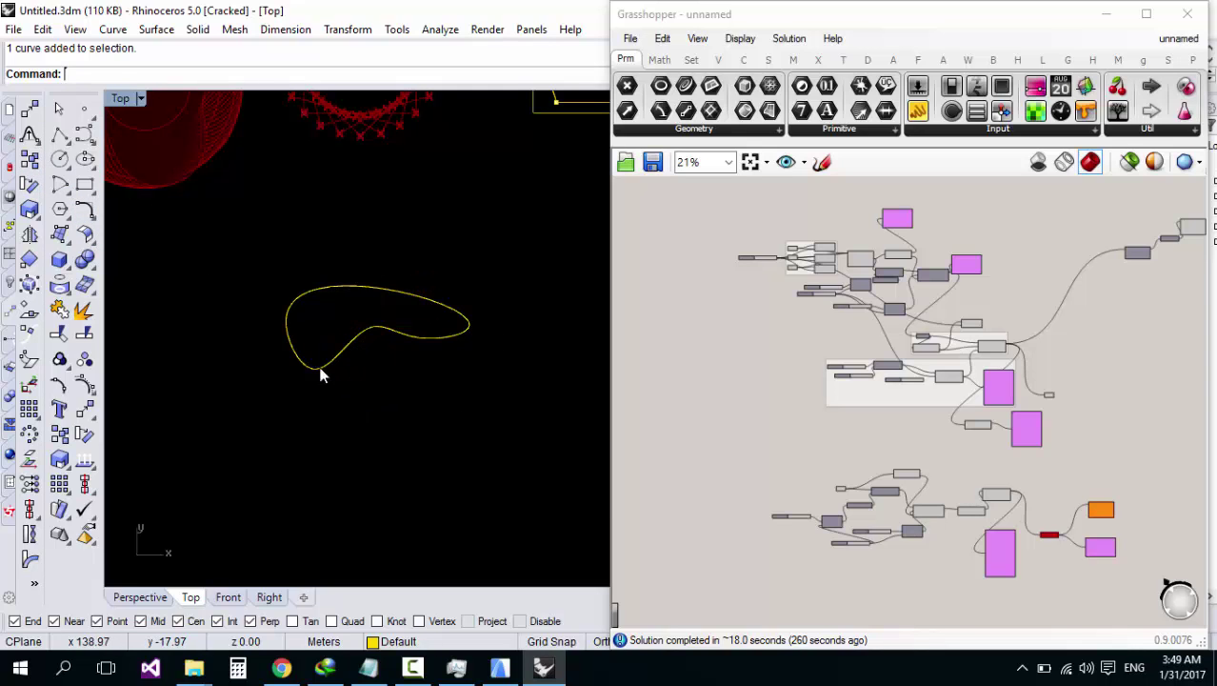
{"action": "left_click", "coordinate": [83, 108]}
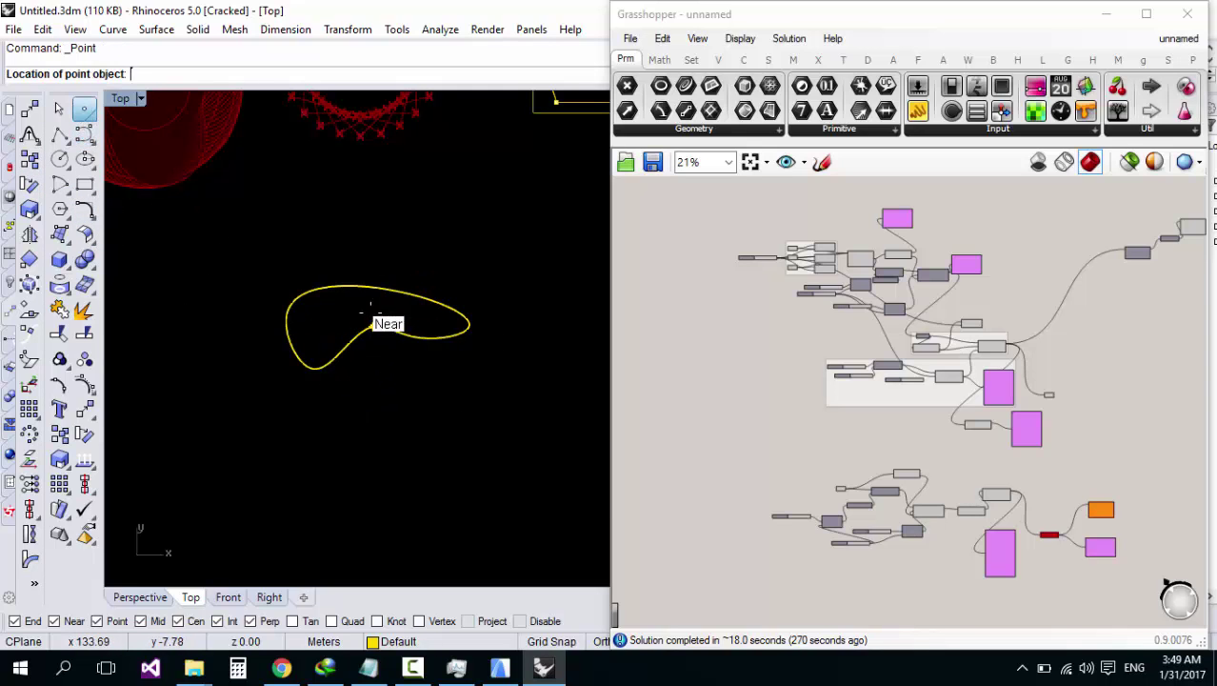
{"action": "left_click", "coordinate": [374, 369]}
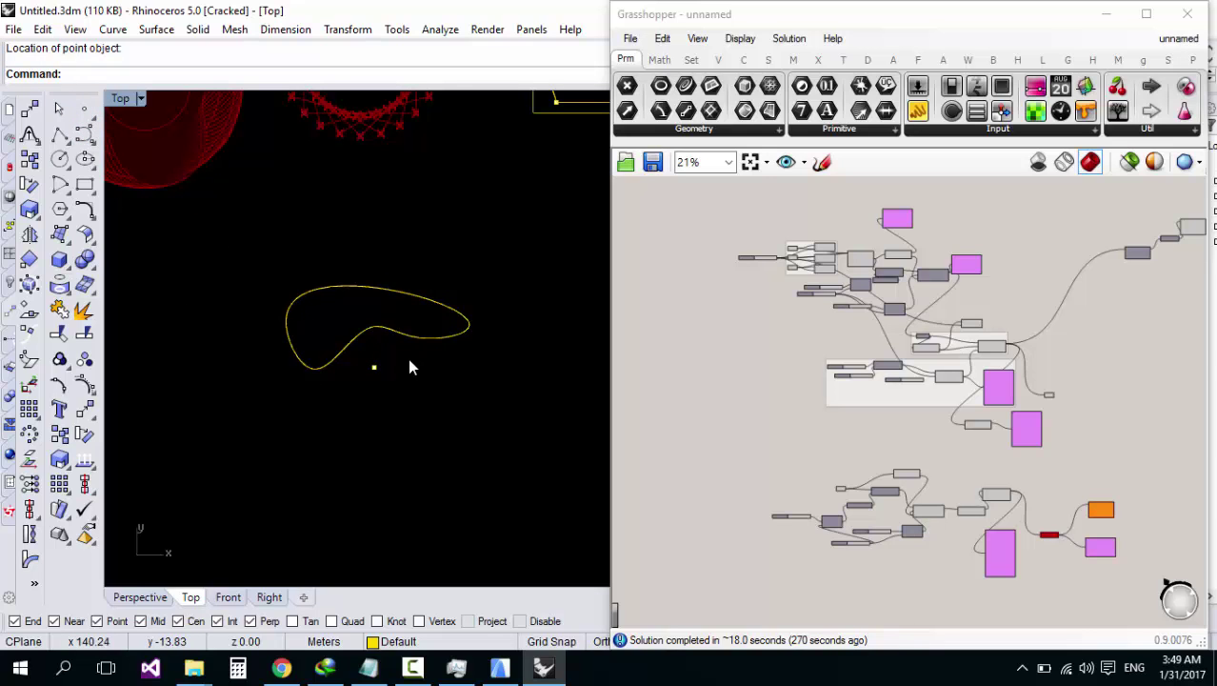
{"action": "left_click", "coordinate": [398, 328]}
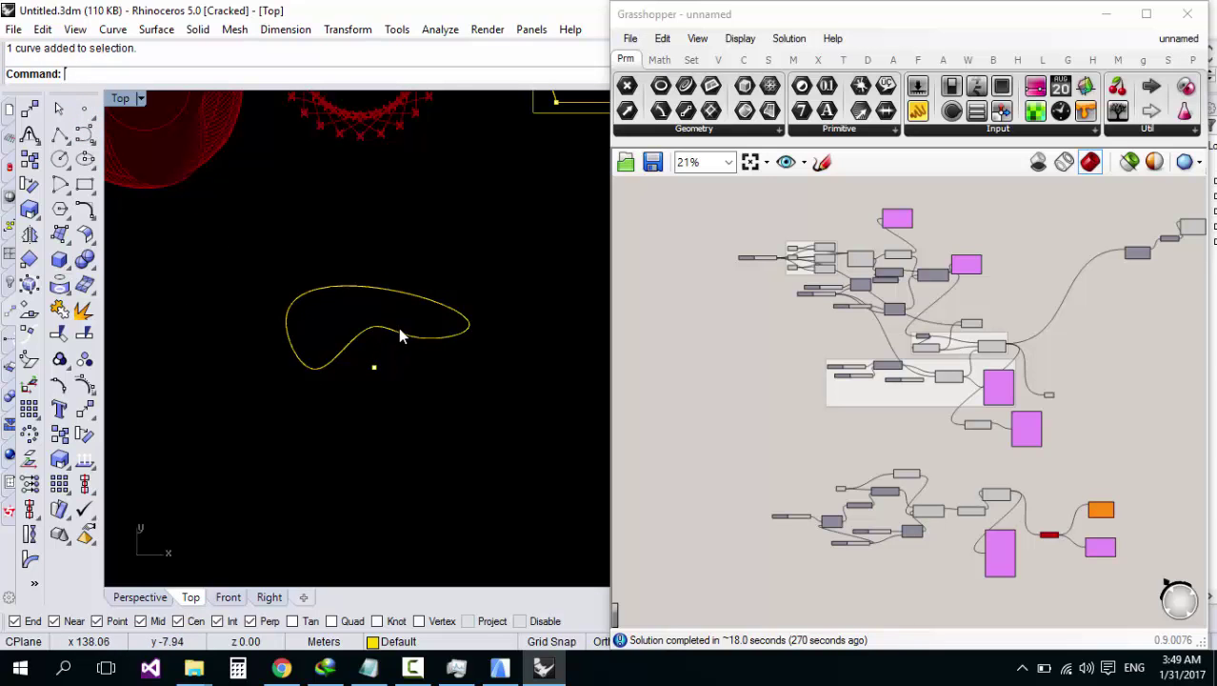
{"action": "left_click", "coordinate": [93, 143]}
{"action": "left_click", "coordinate": [136, 152]}
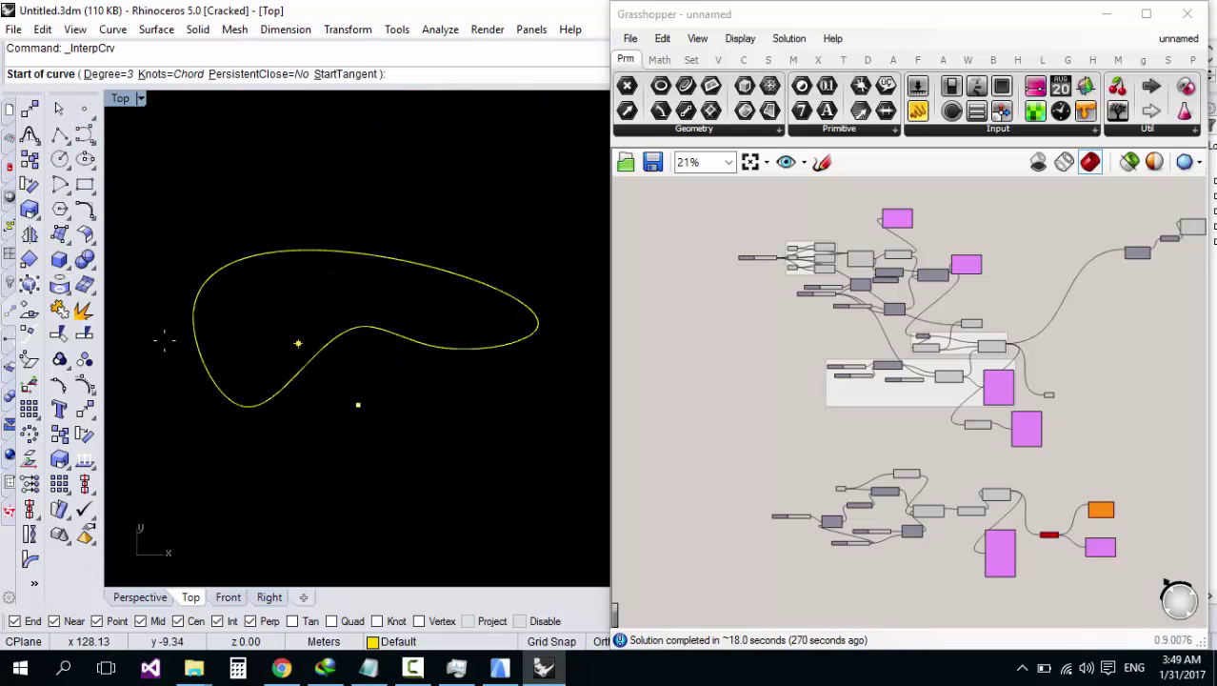
{"action": "key", "text": "Escape"}
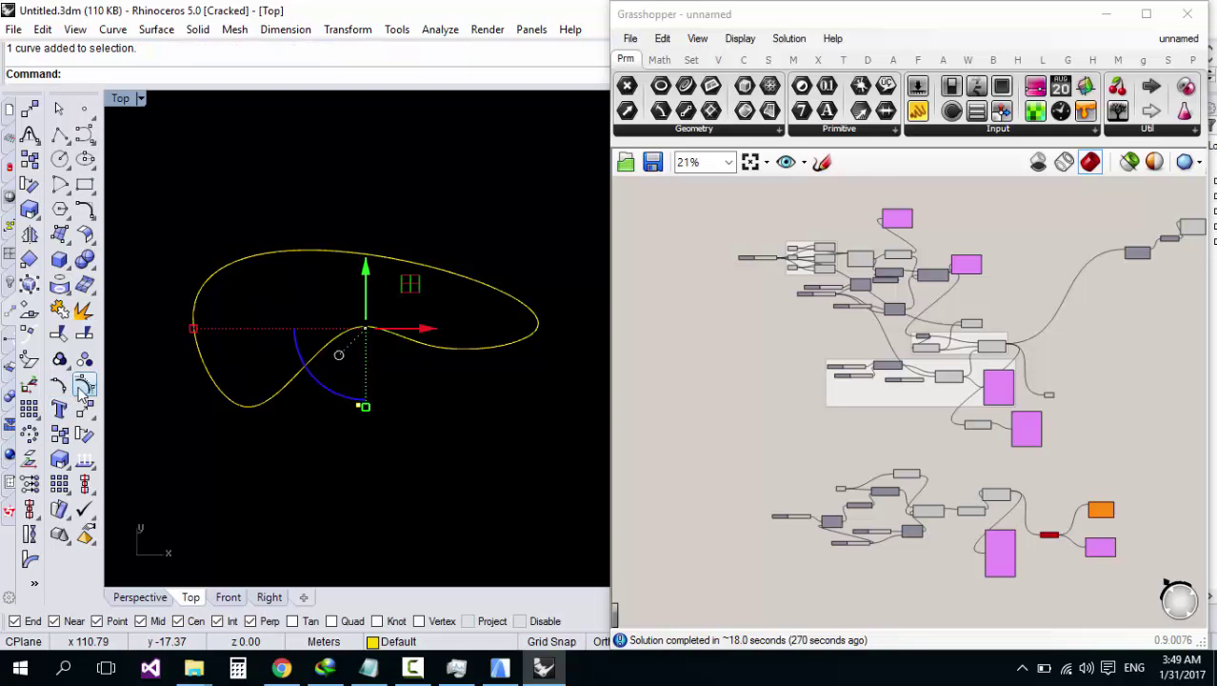
{"action": "left_click", "coordinate": [90, 398]}
{"action": "left_click", "coordinate": [124, 400]}
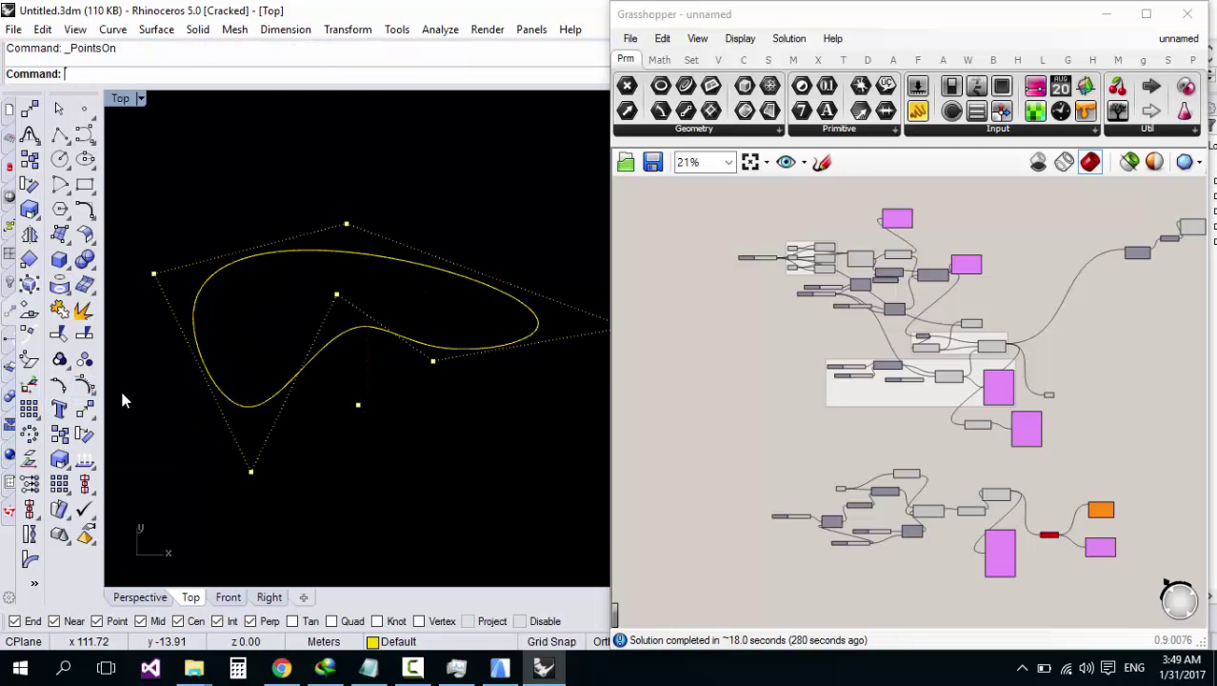
{"action": "left_click", "coordinate": [90, 398]}
{"action": "left_click", "coordinate": [172, 404]}
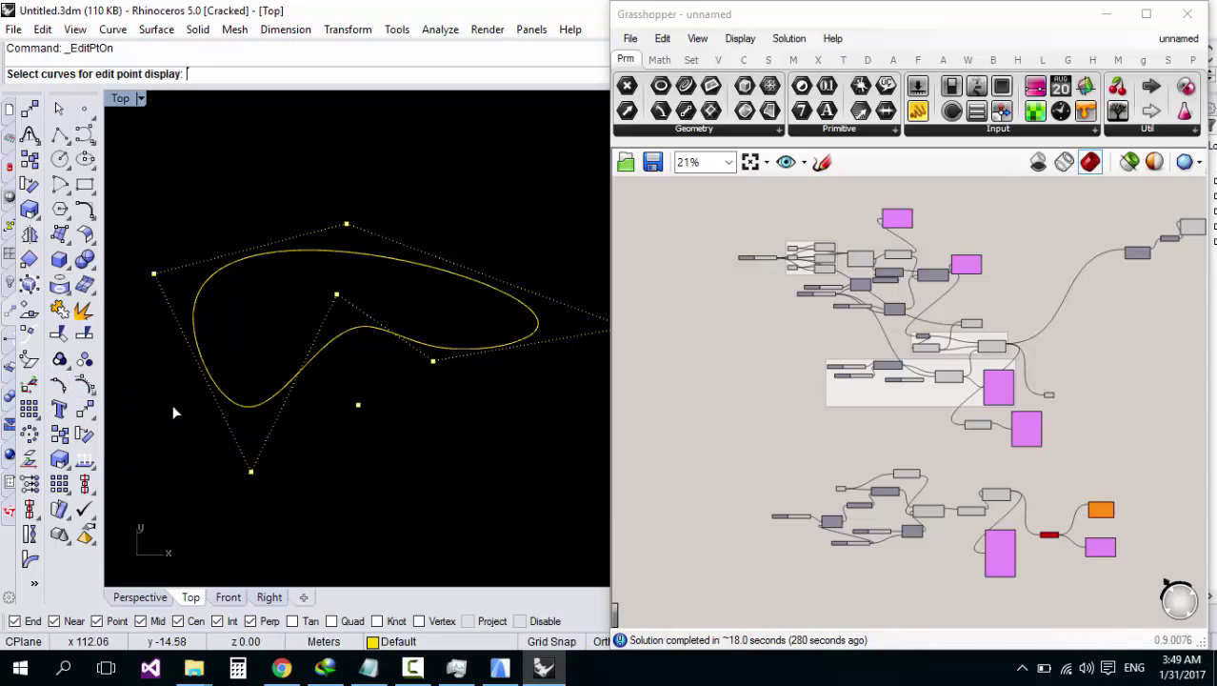
{"action": "key", "text": "Escape"}
Step: Turn on the outline's edit points, nudge the two on the concave side, and pull the far right tip inward to shorten the shape
{"action": "left_click", "coordinate": [269, 398]}
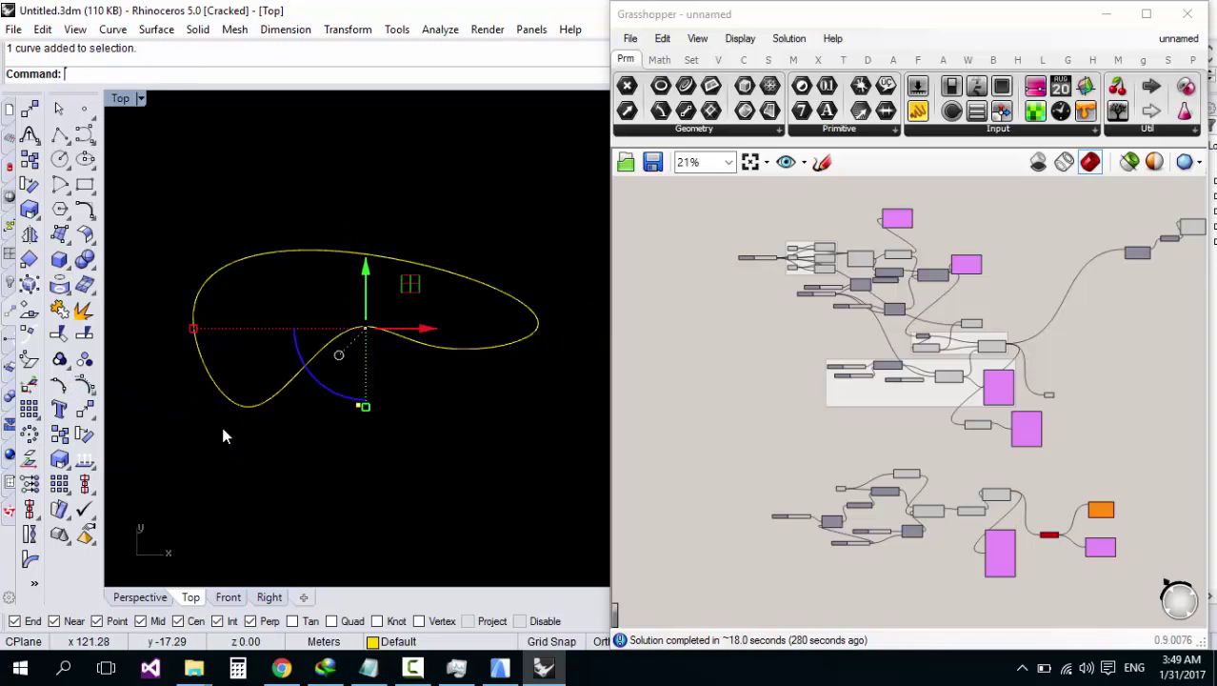
{"action": "left_click", "coordinate": [88, 391]}
{"action": "left_click", "coordinate": [143, 395]}
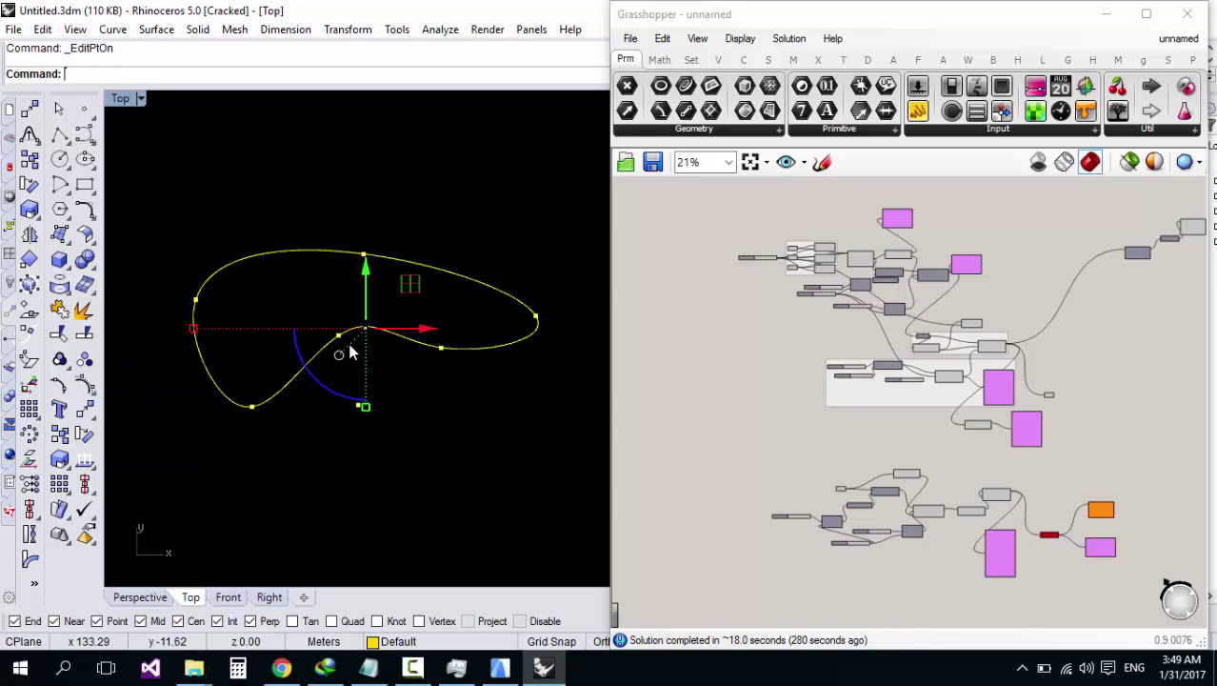
{"action": "mouse_move", "coordinate": [337, 334]}
{"action": "left_mouse_down"}
{"action": "mouse_move", "coordinate": [300, 363]}
{"action": "mouse_move", "coordinate": [332, 340]}
{"action": "mouse_move", "coordinate": [347, 358]}
{"action": "mouse_move", "coordinate": [328, 341]}
{"action": "left_mouse_up"}
{"action": "left_click_drag", "start_coordinate": [451, 322], "coordinate": [429, 346]}
{"action": "left_click_drag", "start_coordinate": [560, 304], "coordinate": [472, 295]}
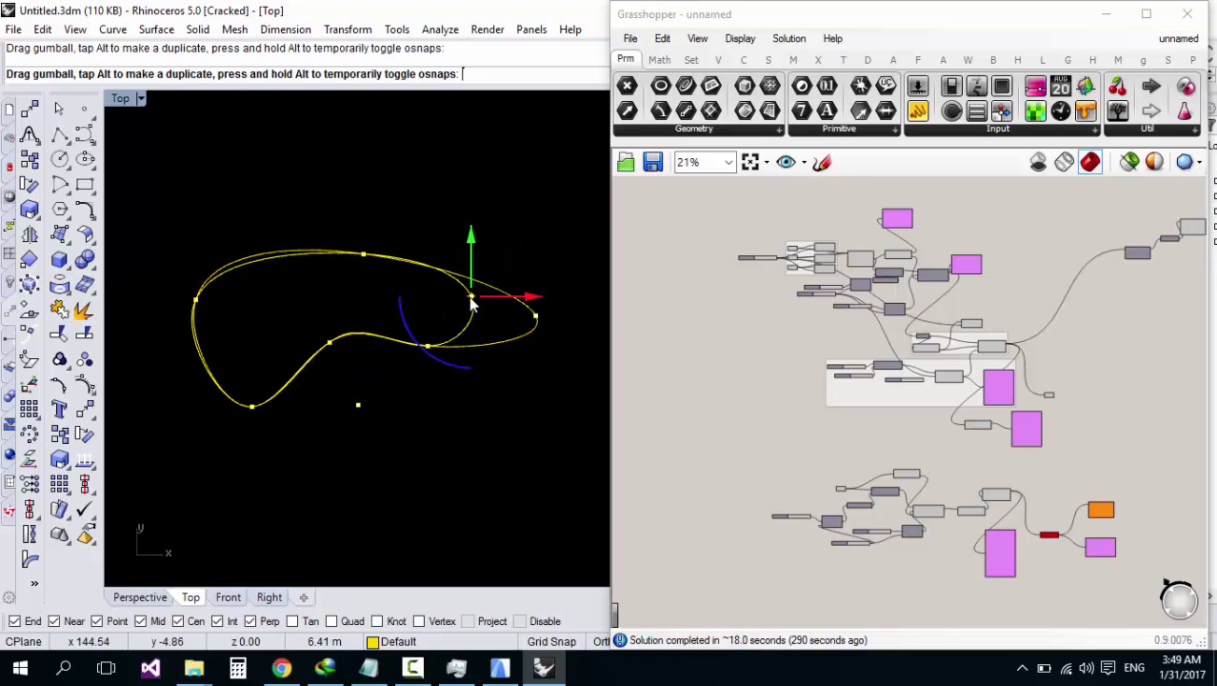
{"action": "left_click", "coordinate": [505, 244]}
Step: Adjust the outline's edit points at the left end, in the hollow and at the lower-left tip to refine the curvature
{"action": "right_click_drag", "start_coordinate": [154, 259], "coordinate": [225, 264]}
{"action": "left_click", "coordinate": [267, 304]}
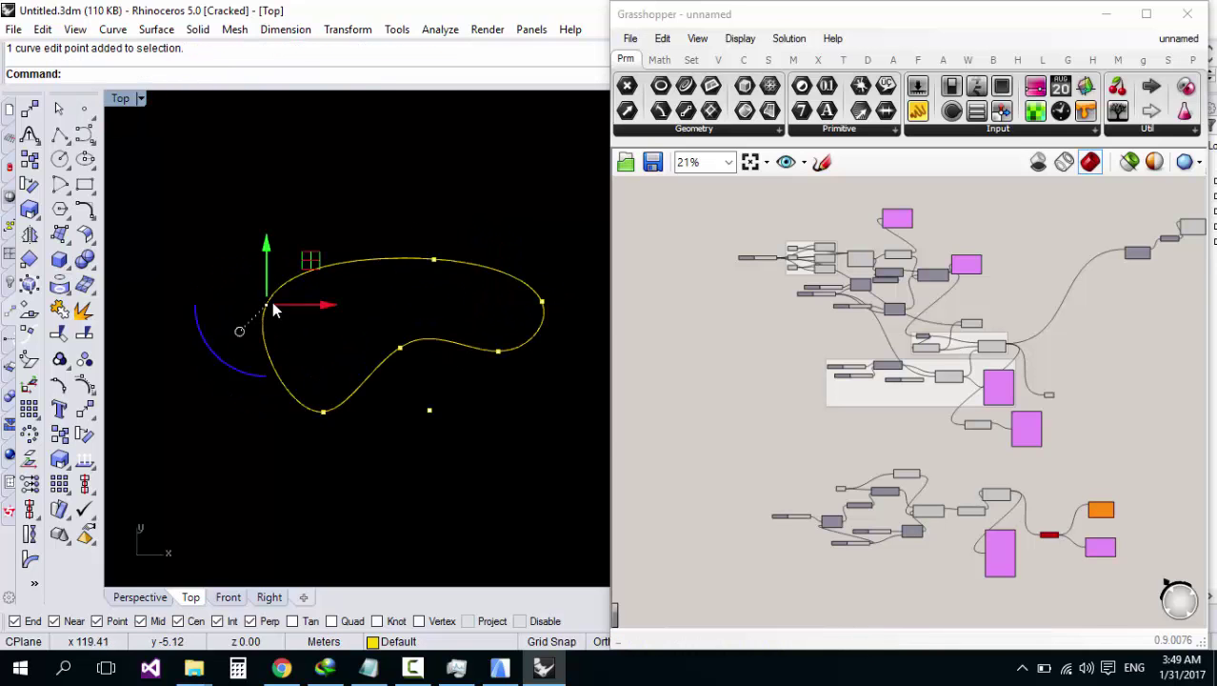
{"action": "left_click_drag", "start_coordinate": [269, 303], "coordinate": [285, 309]}
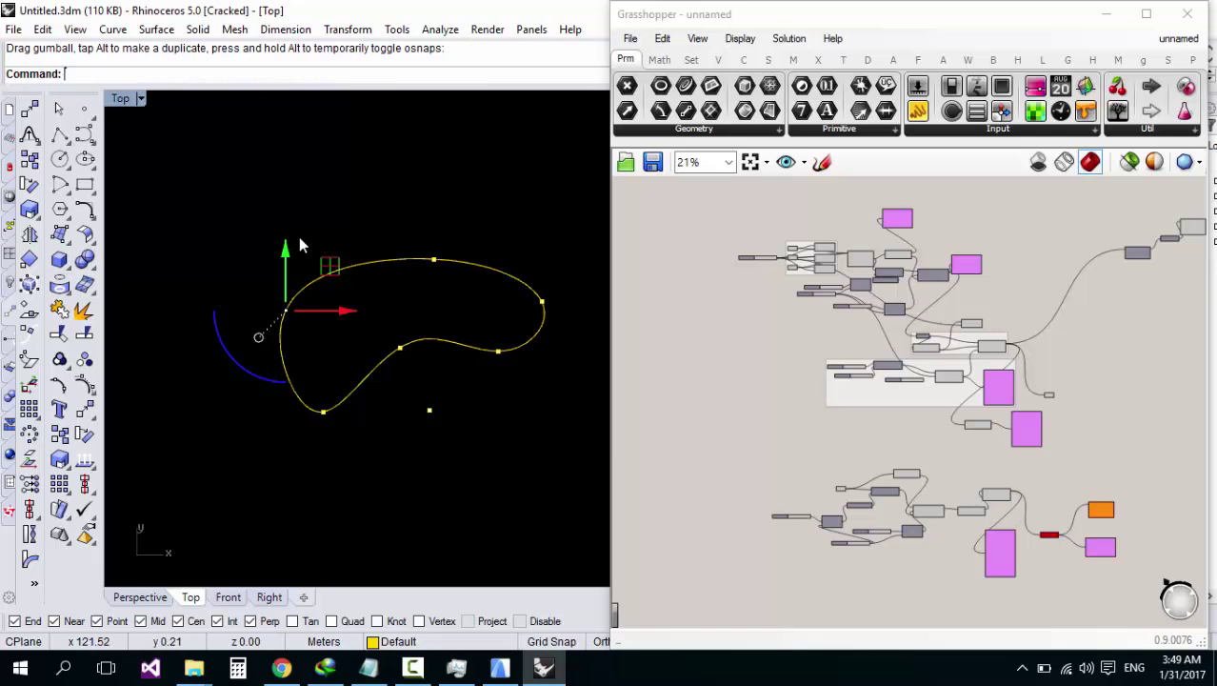
{"action": "key", "text": "Escape"}
{"action": "scroll", "coordinate": [389, 340], "scroll_direction": "up", "scroll_amount": 2}
{"action": "left_click_drag", "start_coordinate": [468, 375], "coordinate": [405, 341]}
{"action": "key", "text": "Escape"}
{"action": "left_click", "coordinate": [323, 429]}
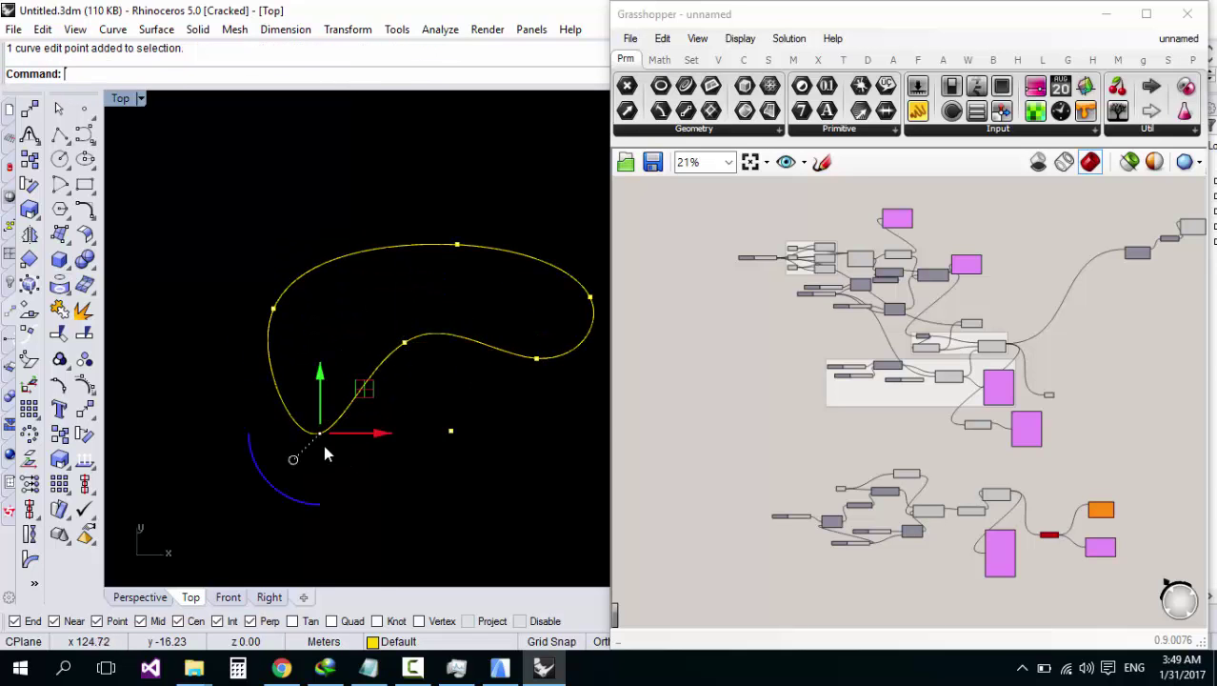
{"action": "mouse_move", "coordinate": [321, 433]}
{"action": "left_mouse_down"}
{"action": "mouse_move", "coordinate": [338, 419]}
{"action": "mouse_move", "coordinate": [330, 426]}
{"action": "left_mouse_up"}
{"action": "left_click", "coordinate": [460, 306]}
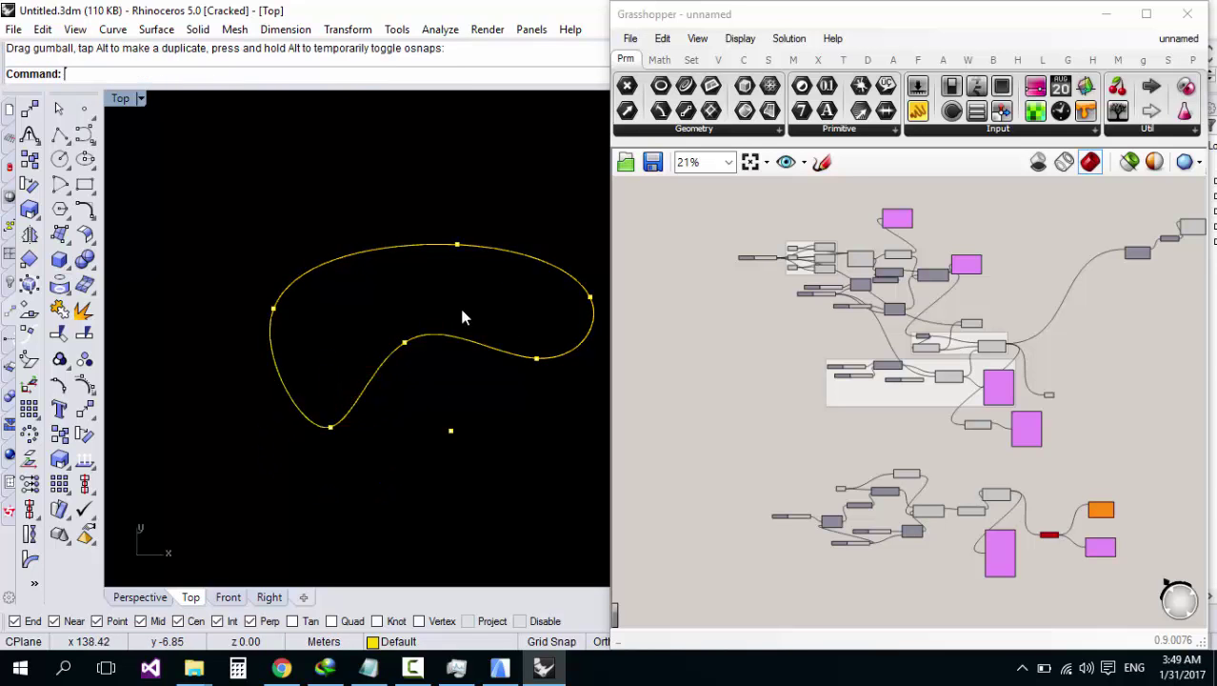
Step: Insert a knot on the outline's concave side, between the lower-left tip and the middle of the hollow
{"action": "left_click", "coordinate": [88, 387]}
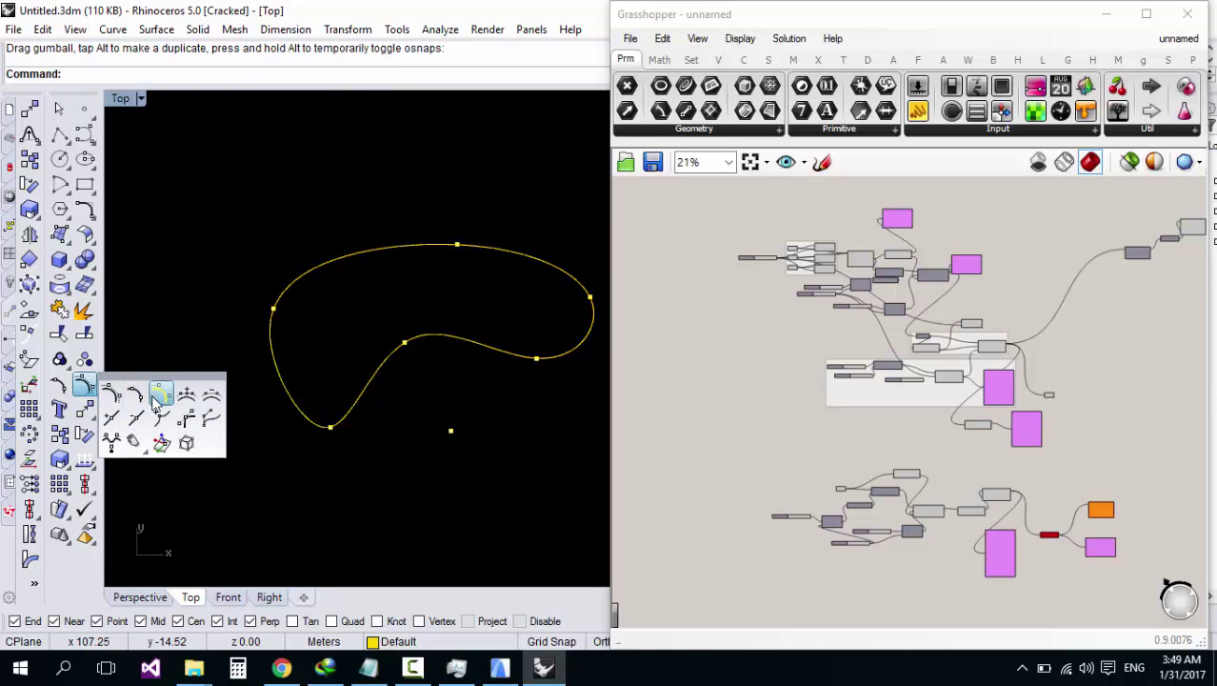
{"action": "left_click", "coordinate": [196, 405]}
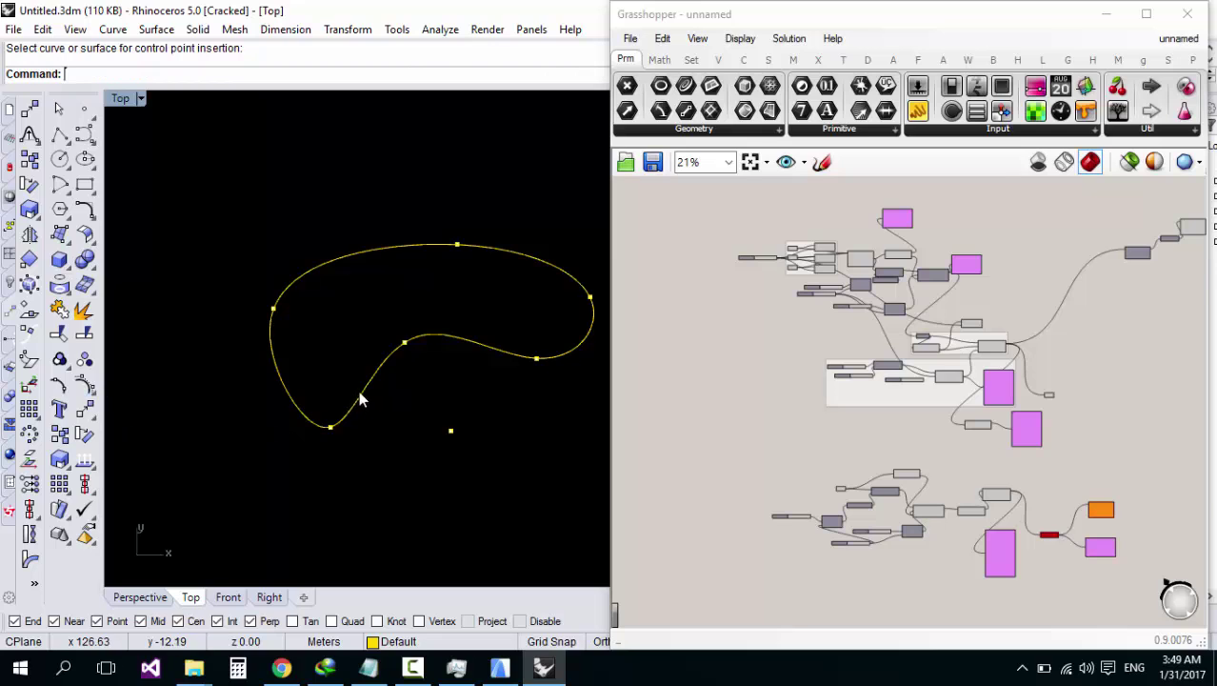
{"action": "left_click", "coordinate": [87, 387]}
{"action": "left_click", "coordinate": [115, 419]}
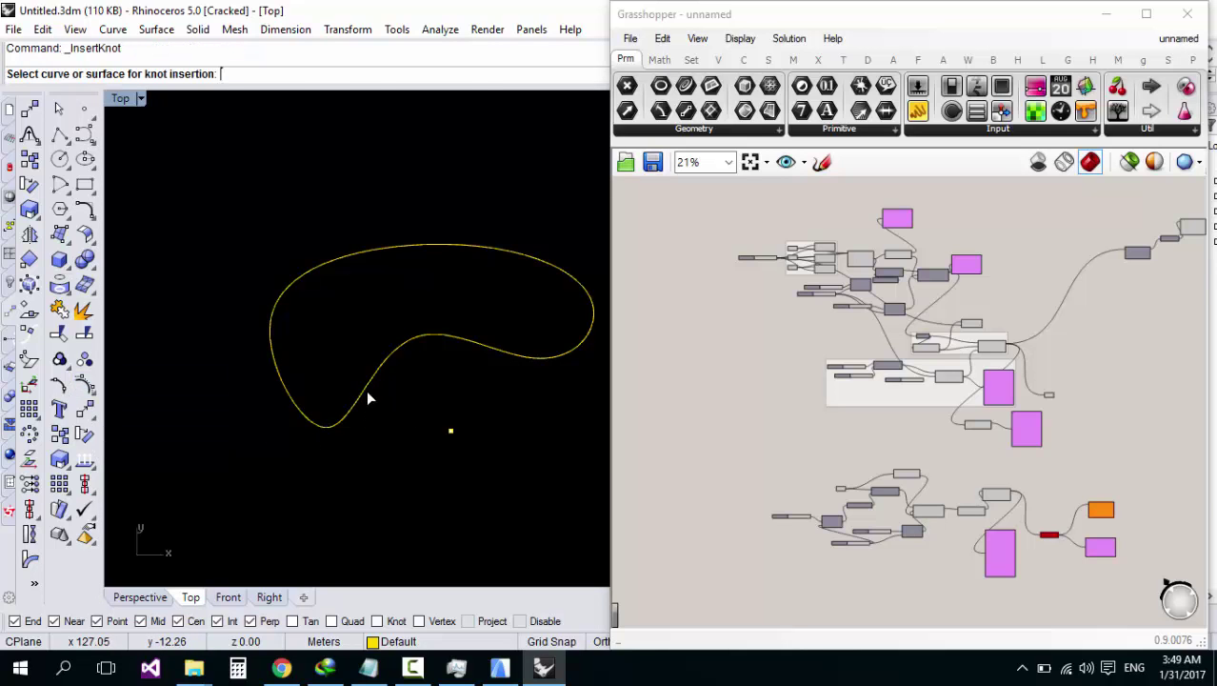
{"action": "left_click", "coordinate": [368, 390]}
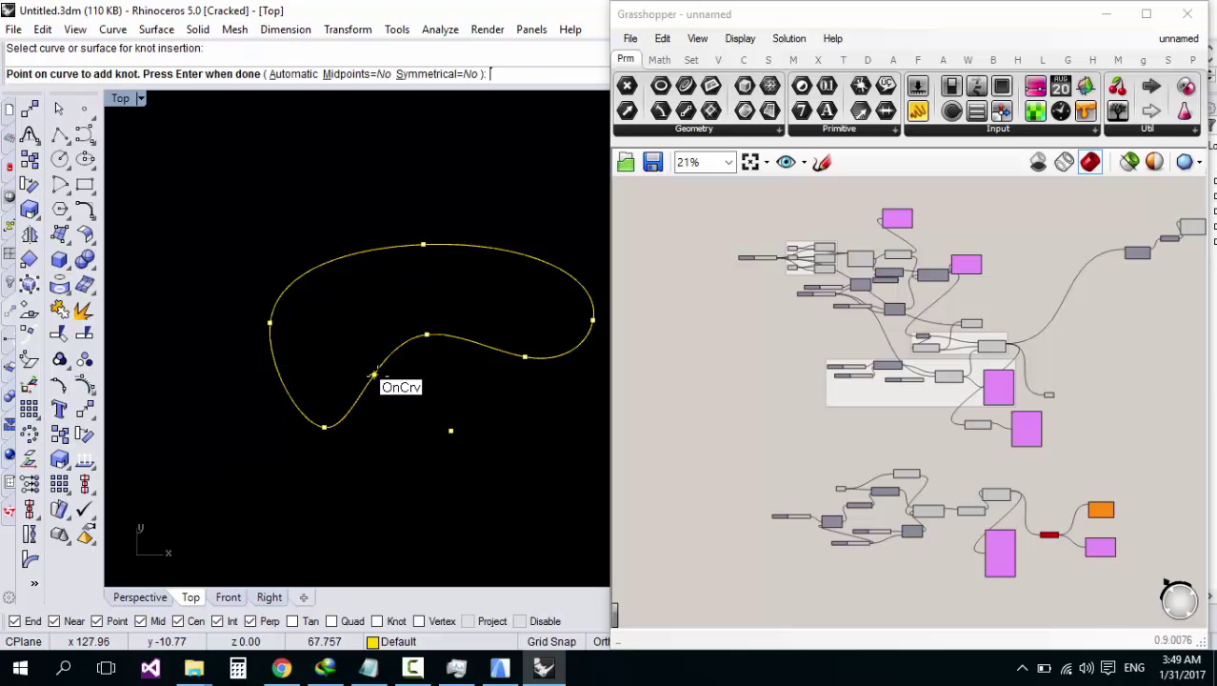
{"action": "left_click", "coordinate": [369, 380]}
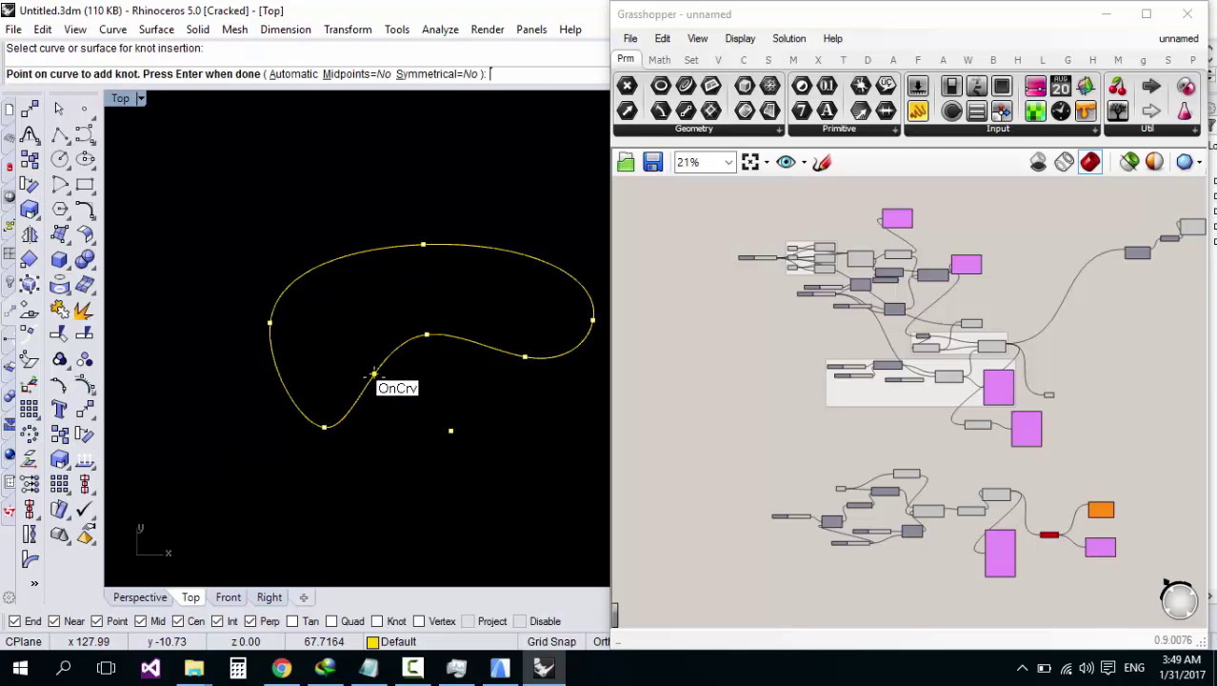
{"action": "key", "text": "Return"}
Step: Display the outline's edit points again and lower the one near the peak of the hollow slightly to smooth it
{"action": "left_click", "coordinate": [451, 348]}
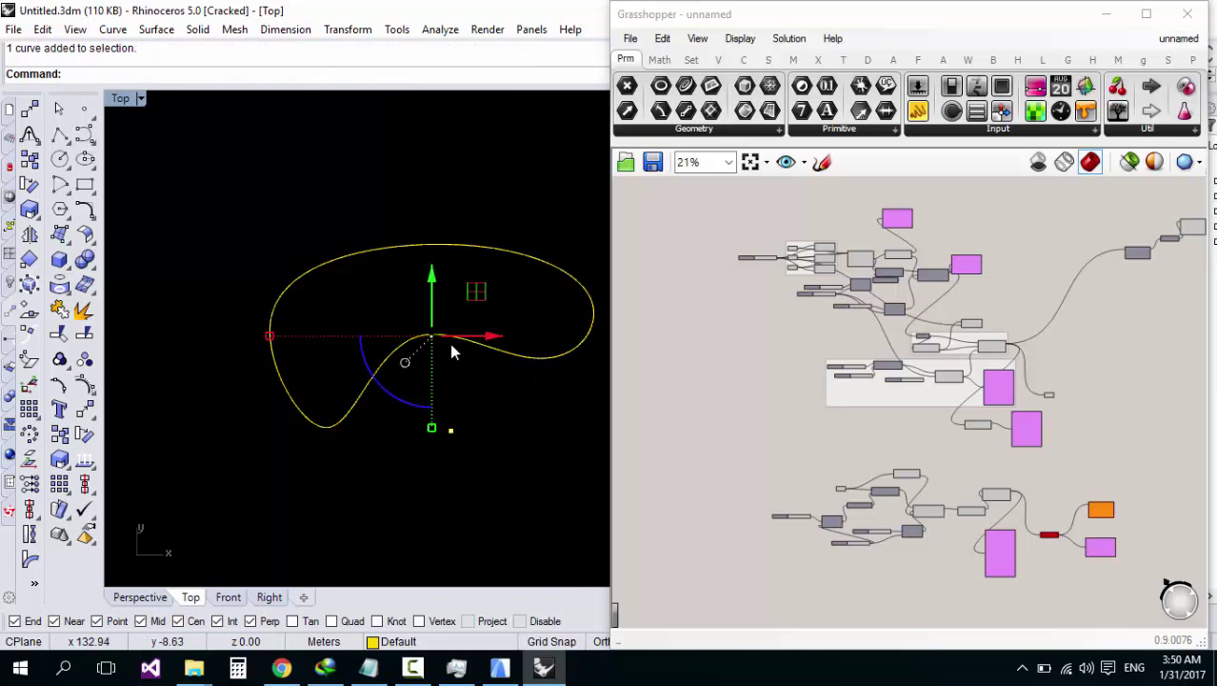
{"action": "left_click", "coordinate": [88, 399]}
{"action": "left_click", "coordinate": [137, 394]}
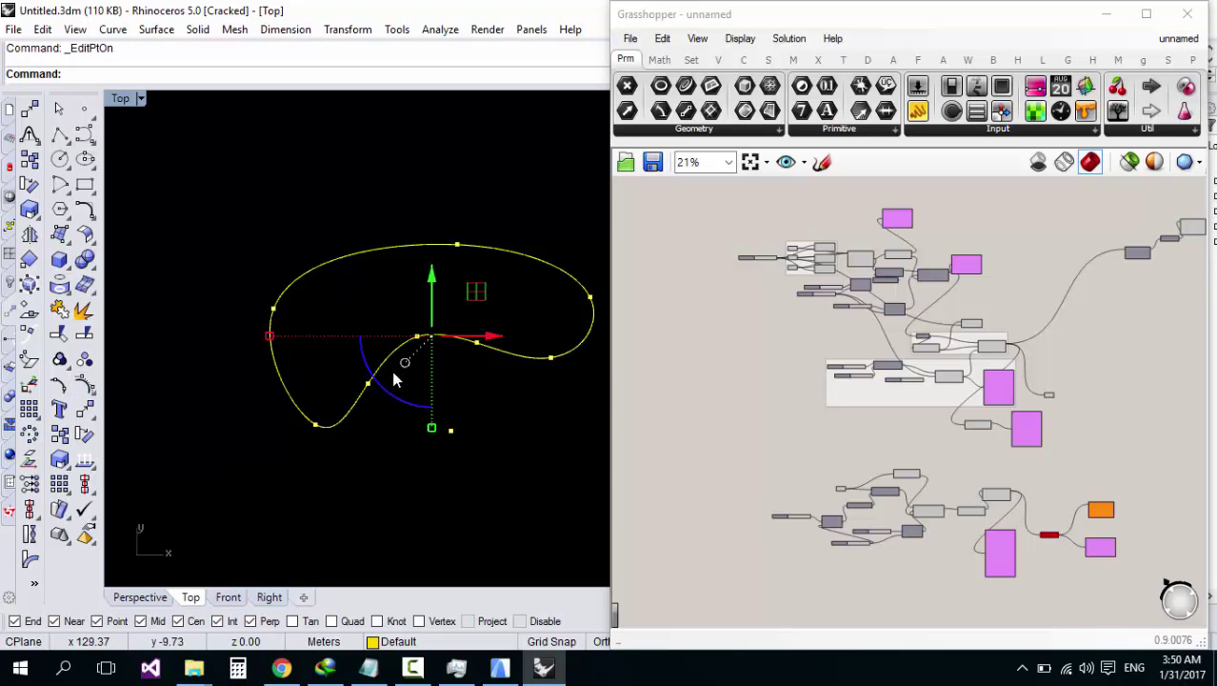
{"action": "left_click_drag", "start_coordinate": [419, 338], "coordinate": [420, 345]}
{"action": "left_click", "coordinate": [405, 290]}
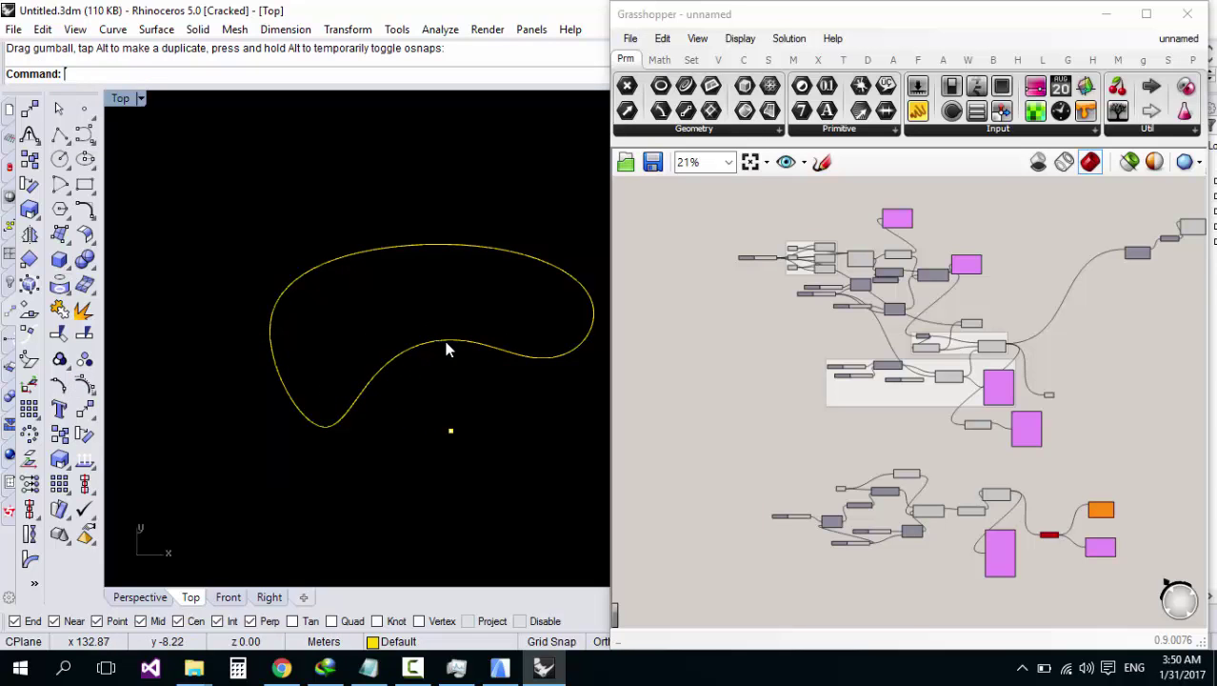
Step: Mirror a copy of the outline downward across a horizontal line through the reference point
{"action": "scroll", "coordinate": [341, 365], "scroll_direction": "down", "scroll_amount": 6}
{"action": "left_click_drag", "start_coordinate": [449, 252], "coordinate": [322, 373]}
{"action": "scroll", "coordinate": [402, 337], "scroll_direction": "up", "scroll_amount": 4}
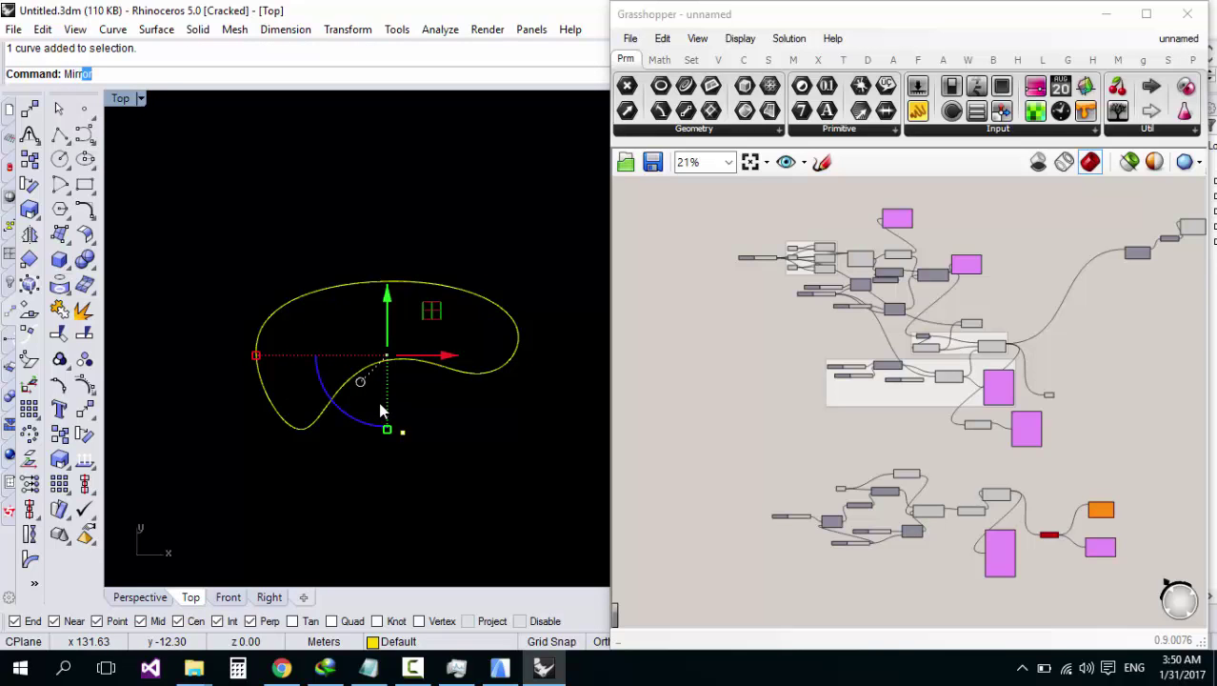
{"action": "type", "text": "Mirror"}
{"action": "key", "text": "Return"}
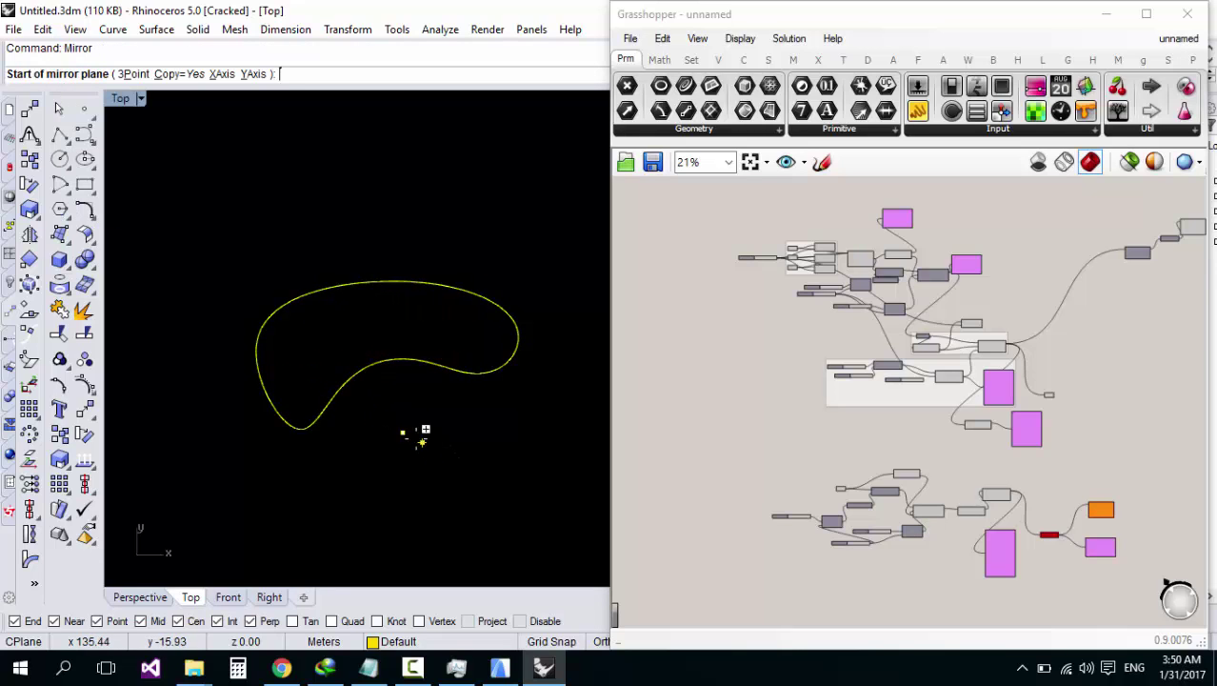
{"action": "left_click", "coordinate": [398, 431]}
{"action": "left_click", "coordinate": [514, 429]}
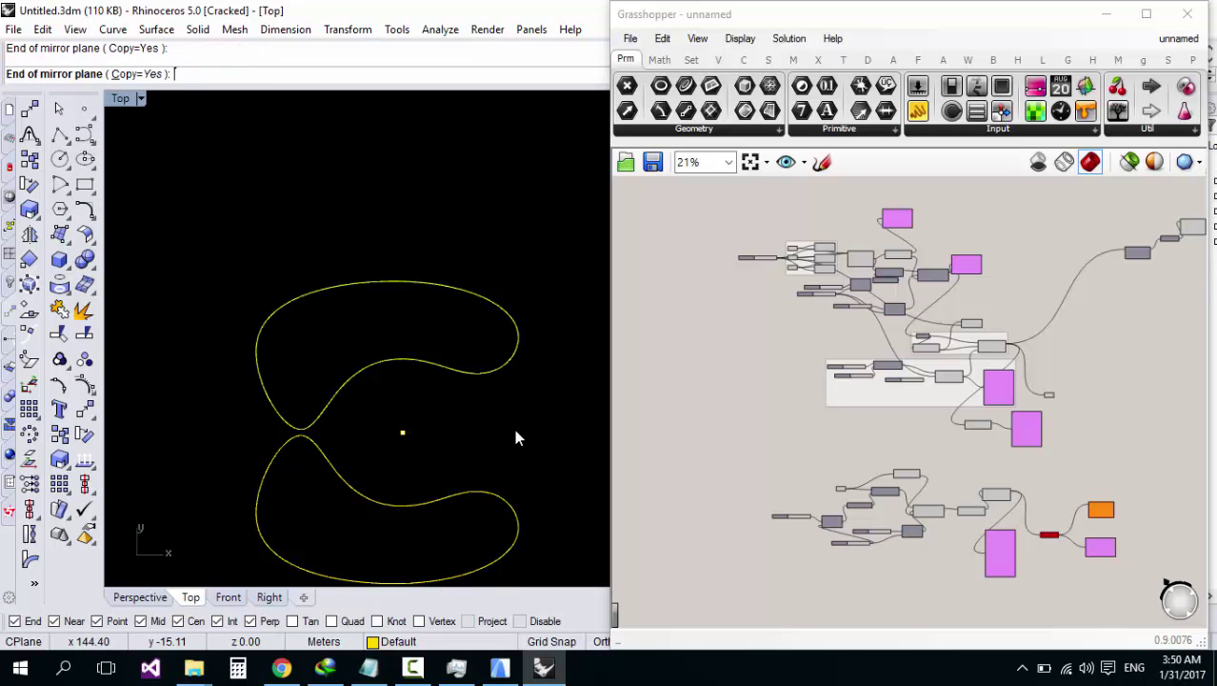
Step: Mirror a copy of the lower outline across a vertical line through the reference point
{"action": "left_click", "coordinate": [452, 475]}
{"action": "left_click_drag", "start_coordinate": [320, 561], "coordinate": [318, 558]}
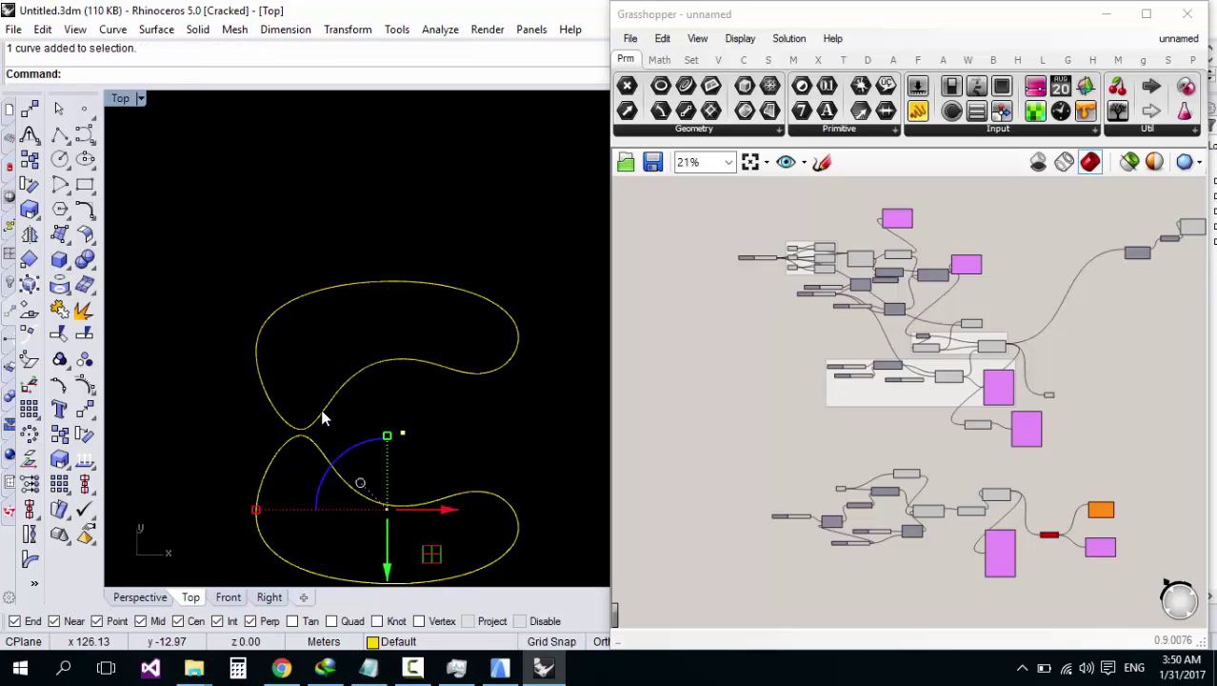
{"action": "type", "text": "Mirror"}
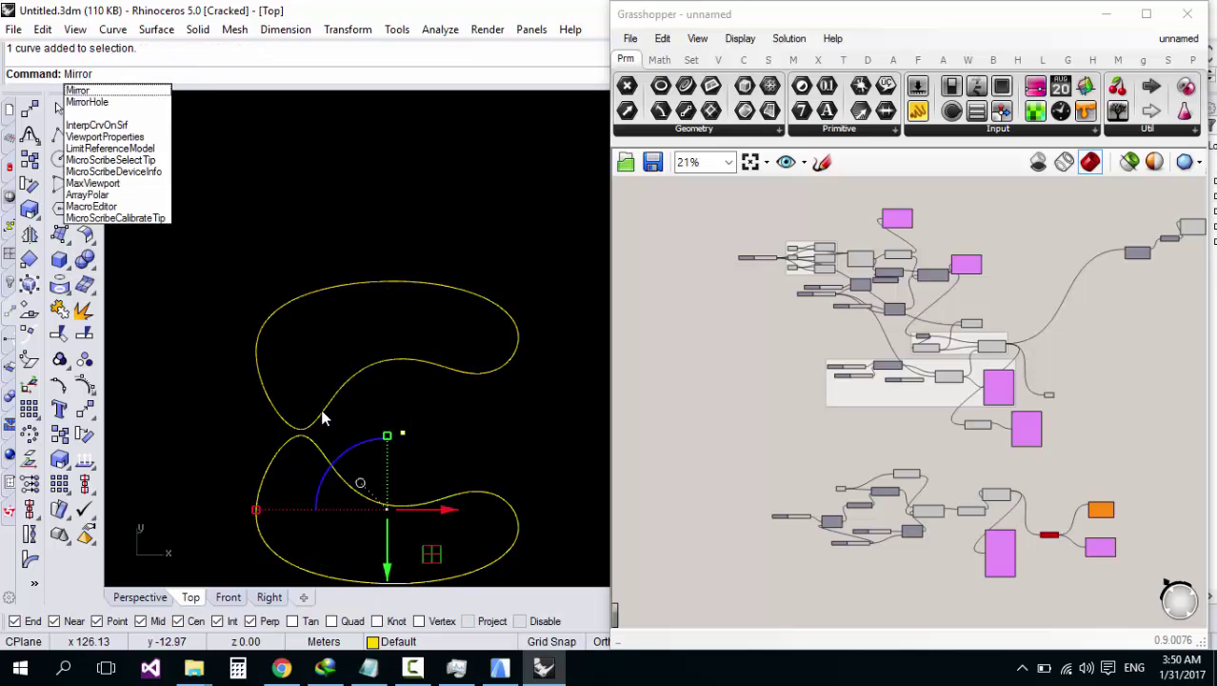
{"action": "key", "text": "Return"}
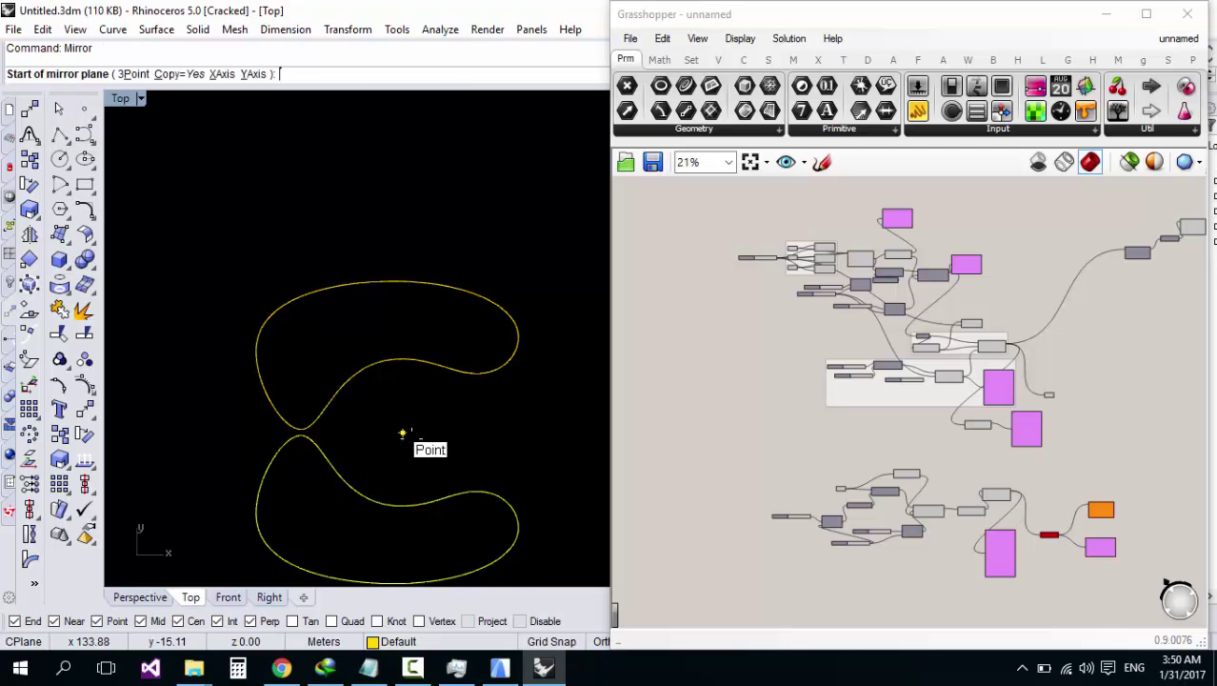
{"action": "left_click", "coordinate": [402, 434]}
{"action": "left_click", "coordinate": [392, 245]}
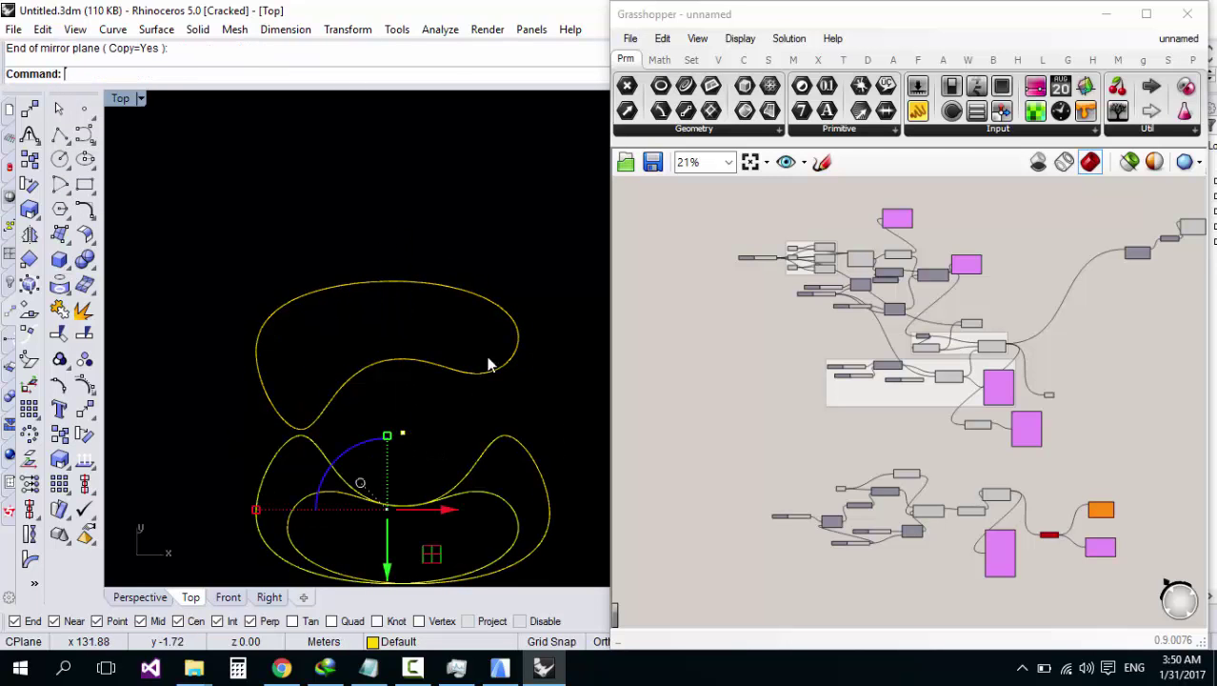
Step: Delete the intermediate mirrored outline, keeping the original and its diagonally opposite copy
{"action": "key", "text": "Return"}
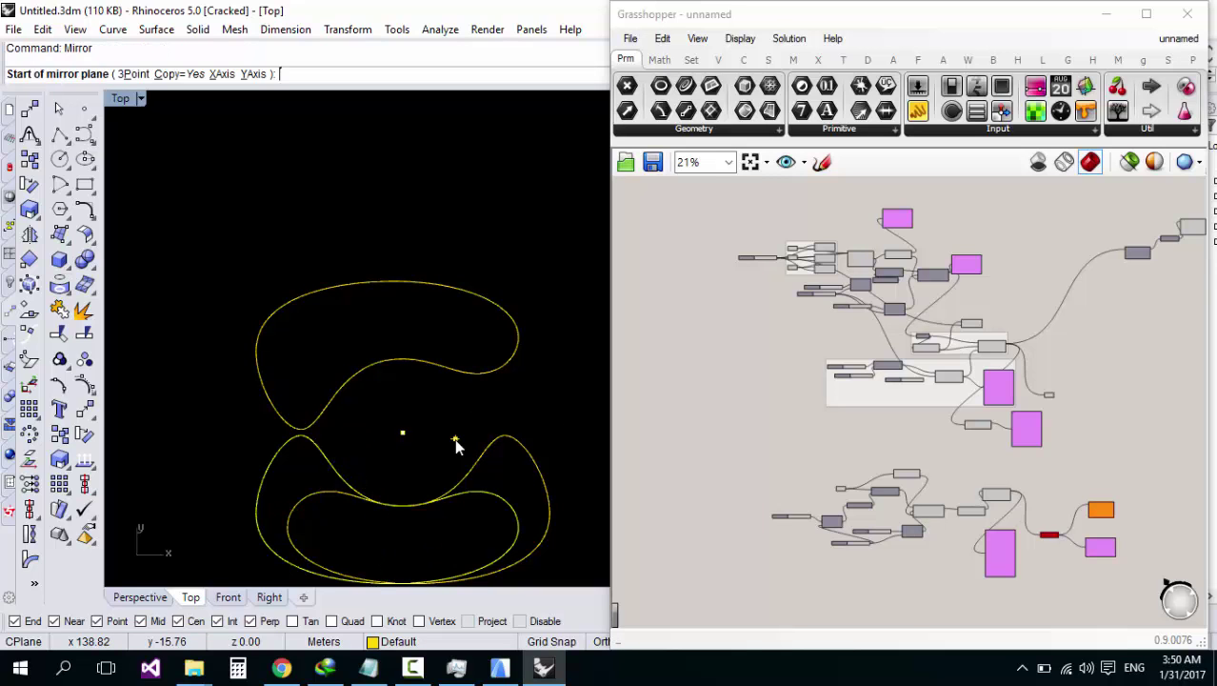
{"action": "key", "text": "Escape"}
{"action": "left_click_drag", "start_coordinate": [321, 442], "coordinate": [282, 479]}
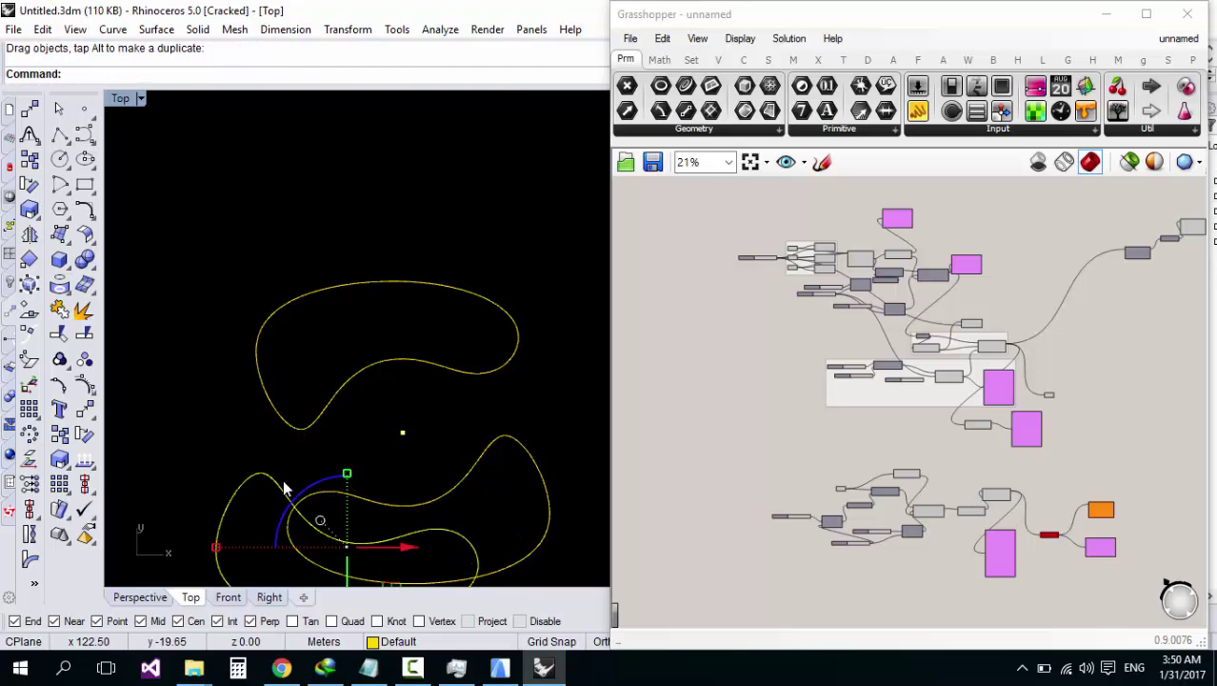
{"action": "key", "text": "Delete"}
Step: Draw a circle centred on the reference point, with its radius reaching the inner hollows of the two wing outlines
{"action": "scroll", "coordinate": [448, 443], "scroll_direction": "down", "scroll_amount": 5}
{"action": "scroll", "coordinate": [447, 443], "scroll_direction": "up", "scroll_amount": 5}
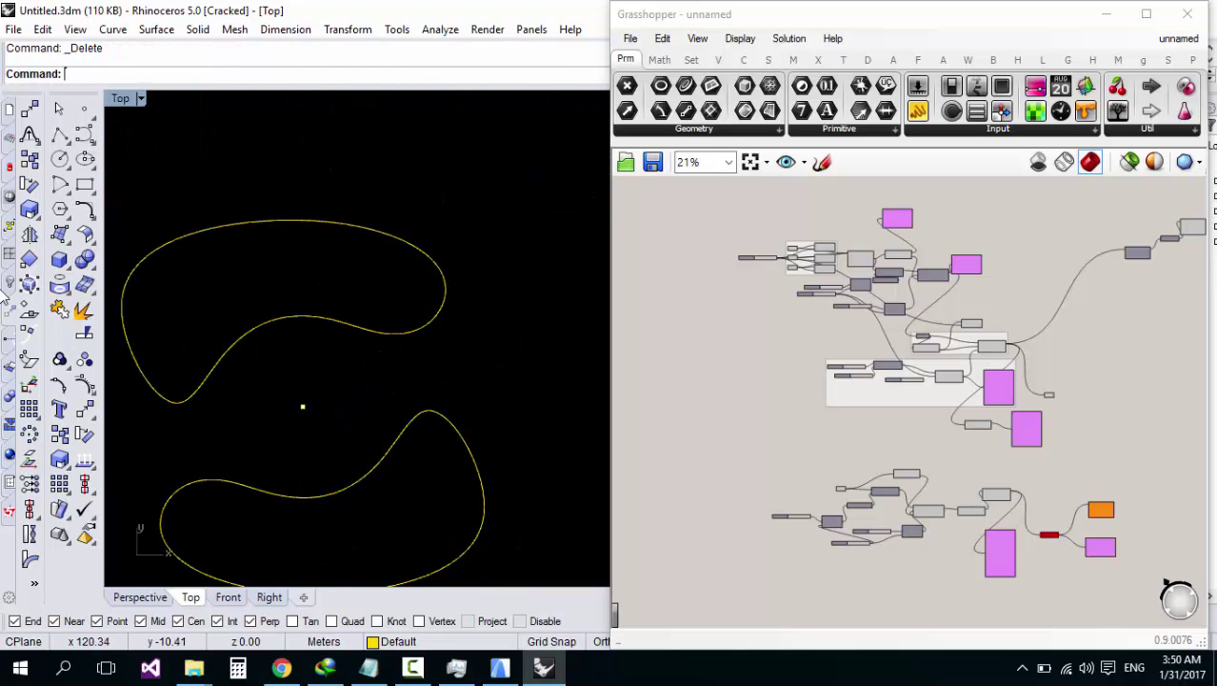
{"action": "left_click", "coordinate": [63, 162]}
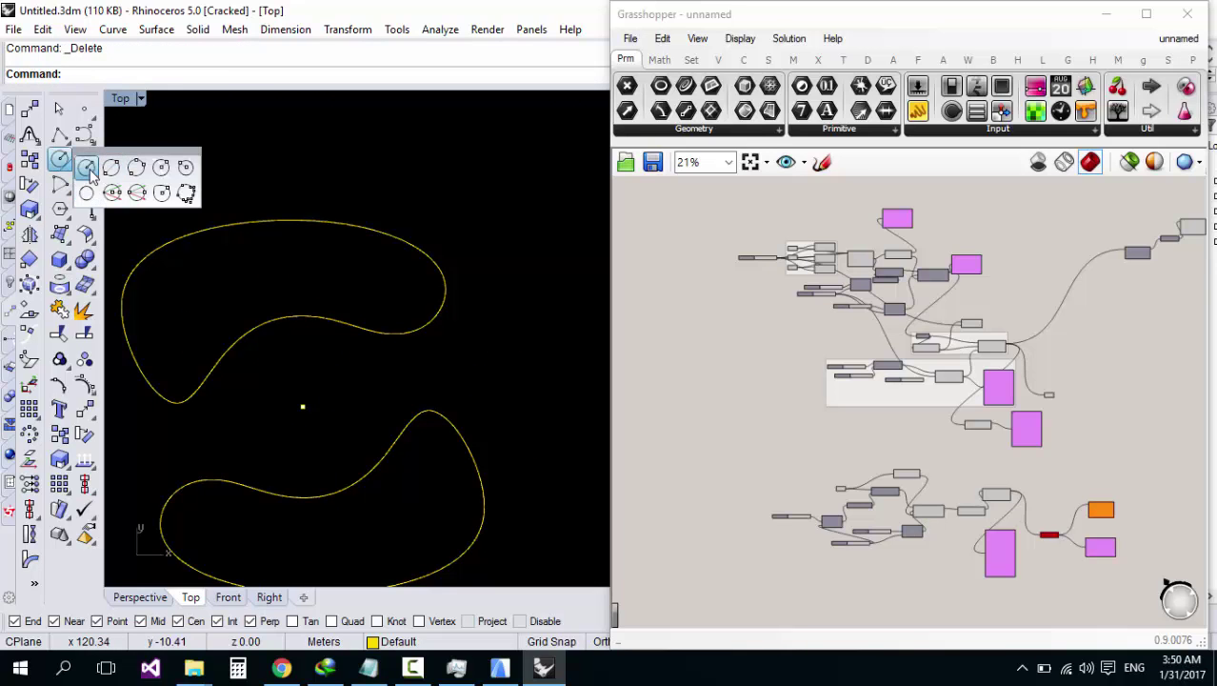
{"action": "left_click", "coordinate": [88, 169]}
{"action": "left_click", "coordinate": [303, 405]}
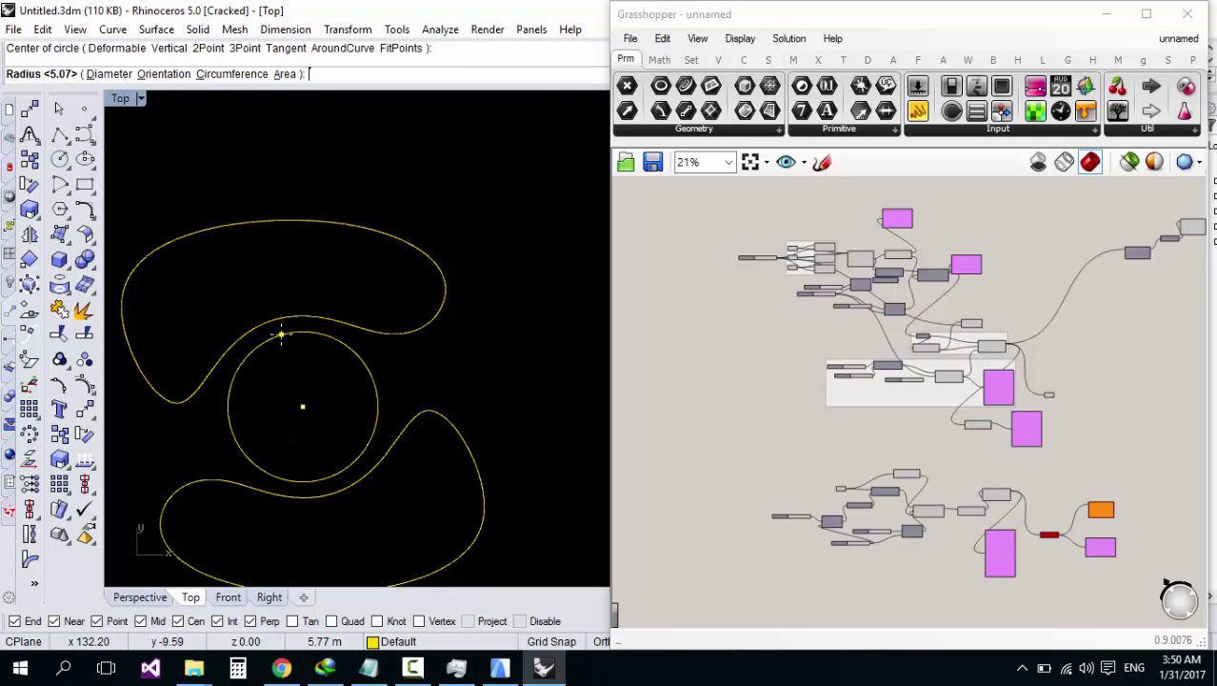
{"action": "left_click", "coordinate": [265, 323]}
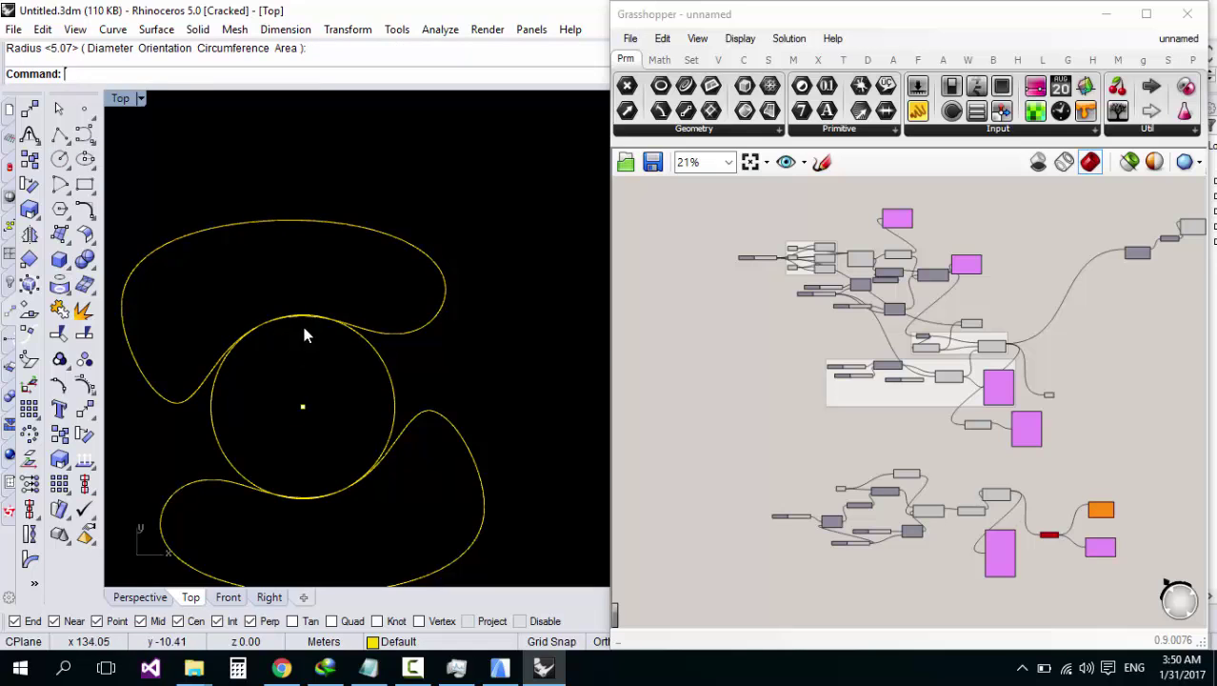
{"action": "scroll", "coordinate": [304, 329], "scroll_direction": "down", "scroll_amount": 3}
{"action": "scroll", "coordinate": [301, 324], "scroll_direction": "up", "scroll_amount": 3}
{"action": "scroll", "coordinate": [301, 335], "scroll_direction": "down", "scroll_amount": 1}
{"action": "scroll", "coordinate": [291, 344], "scroll_direction": "up", "scroll_amount": 1}
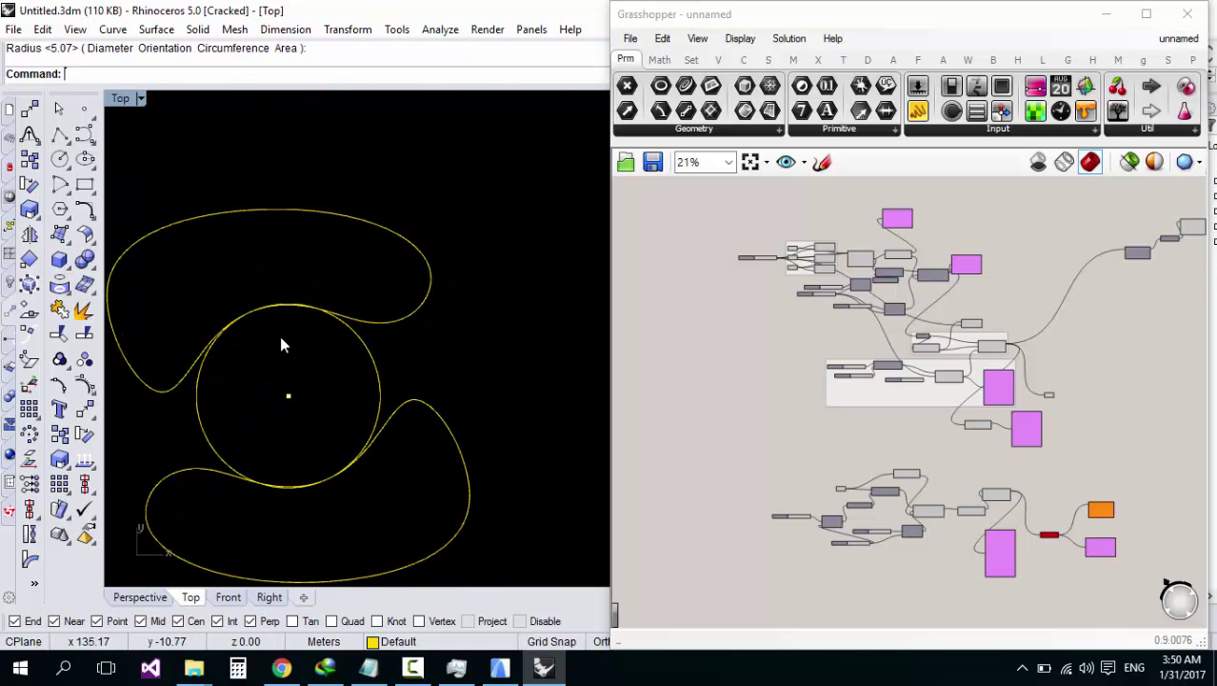
Step: Offset the central circle 1 m inward and delete the original outer circle
{"action": "scroll", "coordinate": [284, 341], "scroll_direction": "down", "scroll_amount": 3}
{"action": "scroll", "coordinate": [288, 338], "scroll_direction": "up", "scroll_amount": 2}
{"action": "left_click", "coordinate": [283, 339]}
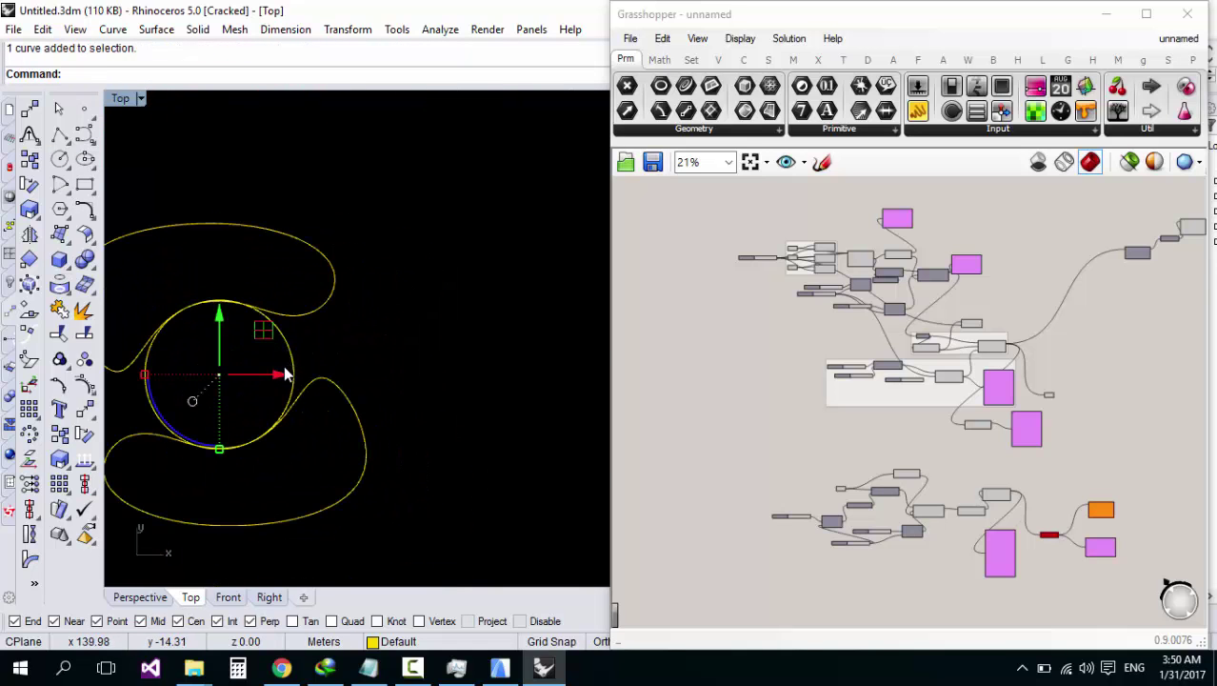
{"action": "scroll", "coordinate": [254, 311], "scroll_direction": "down", "scroll_amount": 2}
{"action": "right_click_drag", "start_coordinate": [162, 305], "coordinate": [246, 329]}
{"action": "scroll", "coordinate": [245, 325], "scroll_direction": "up", "scroll_amount": 4}
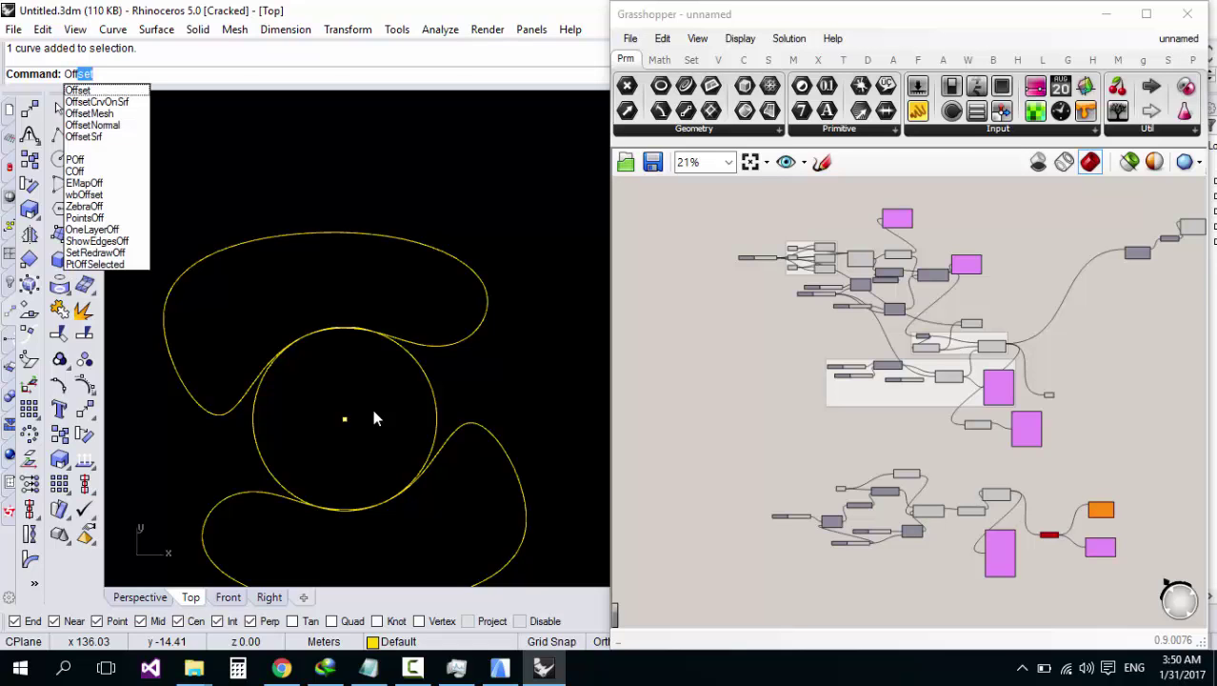
{"action": "key", "text": "Return"}
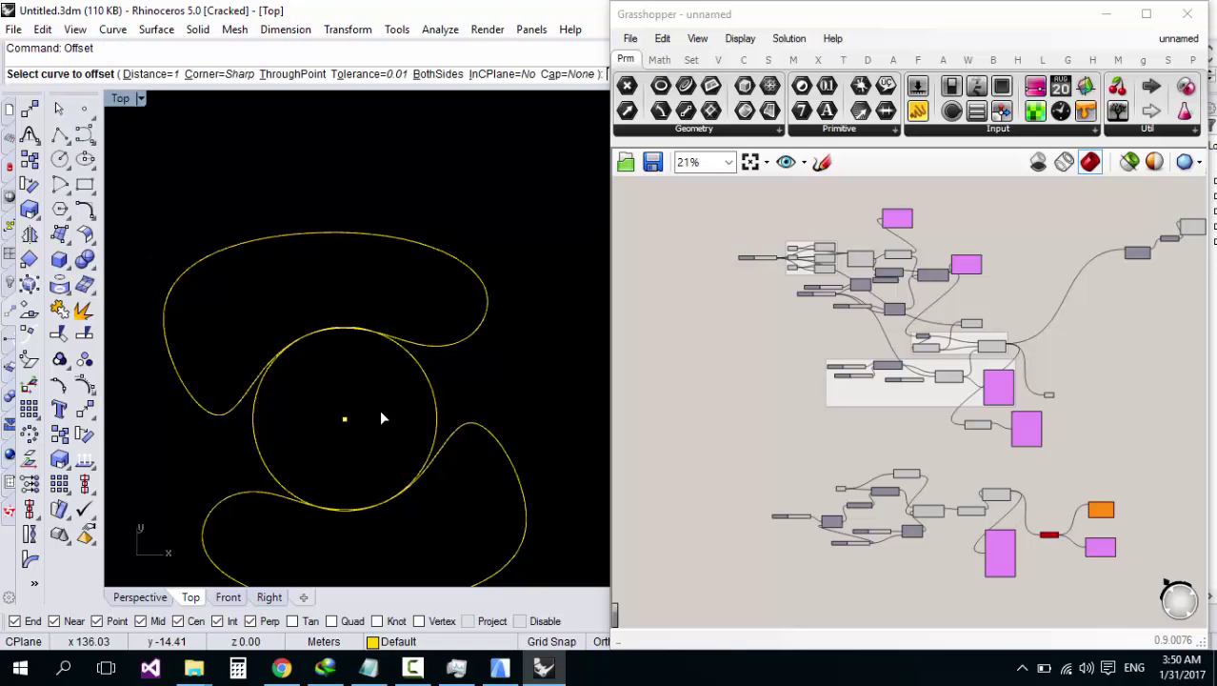
{"action": "key", "text": "Escape"}
{"action": "left_click", "coordinate": [427, 373]}
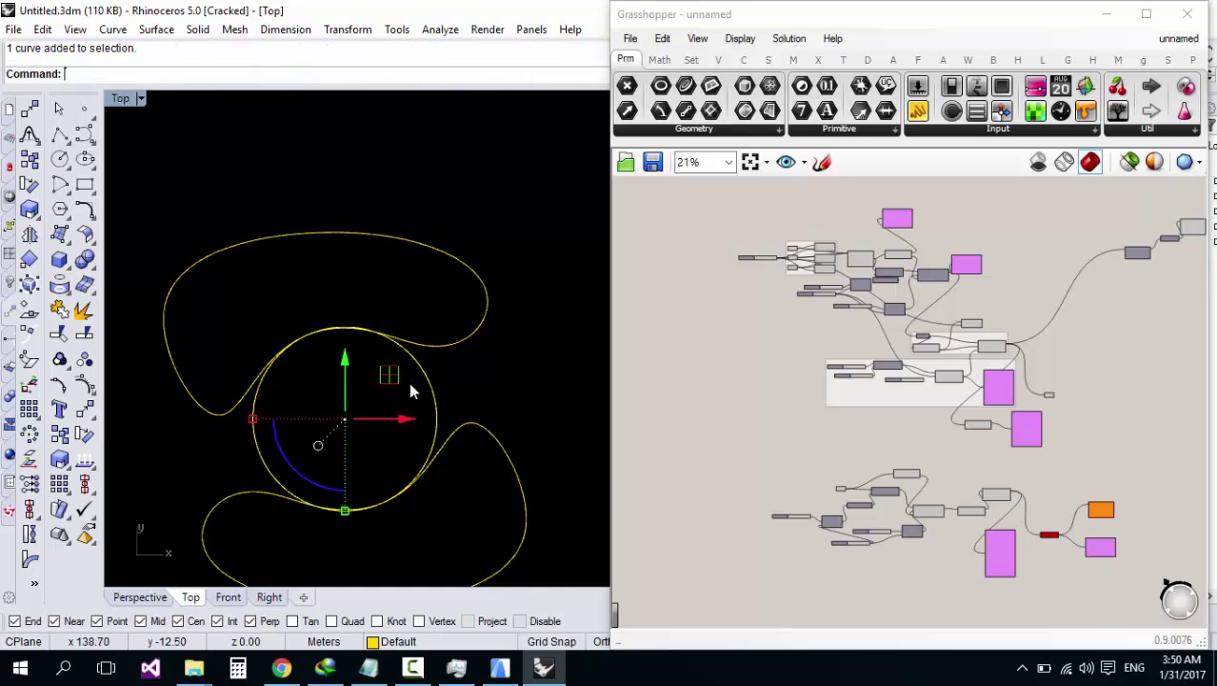
{"action": "key", "text": "Return"}
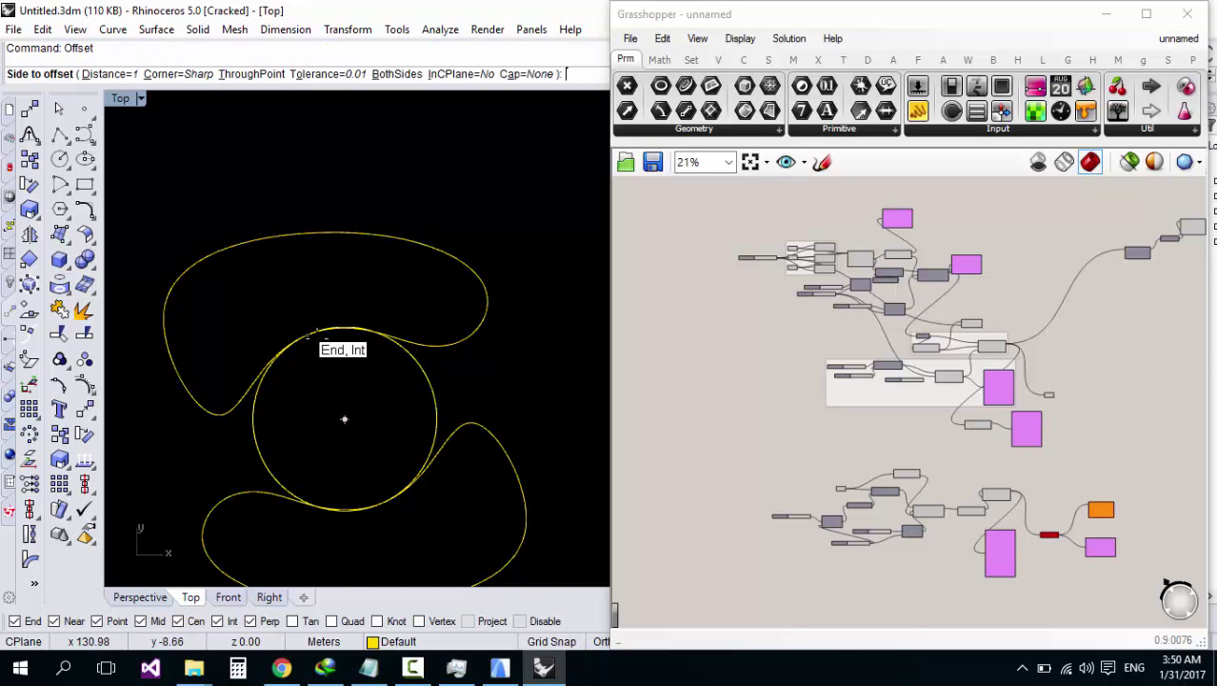
{"action": "left_click", "coordinate": [344, 360]}
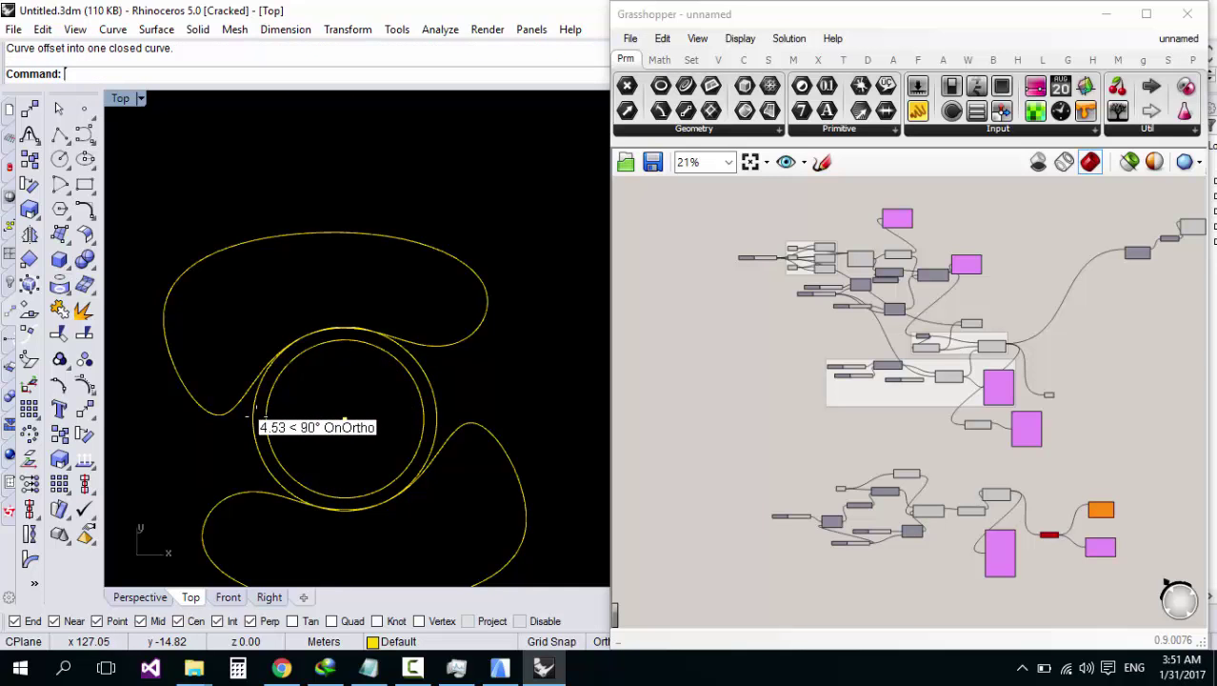
{"action": "left_click", "coordinate": [251, 418]}
{"action": "key", "text": "Delete"}
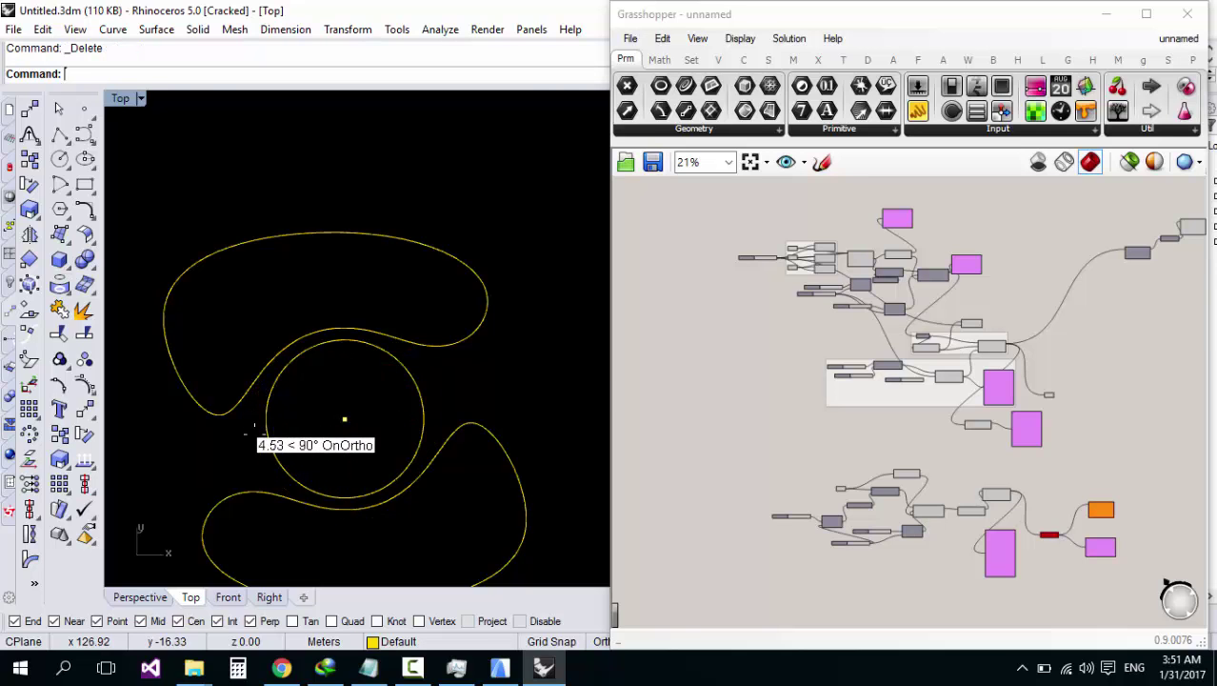
Step: Draw a narrow upright rectangle crossing the circle near the centre point, extending slightly into both wing outlines
{"action": "scroll", "coordinate": [297, 339], "scroll_direction": "up", "scroll_amount": 1}
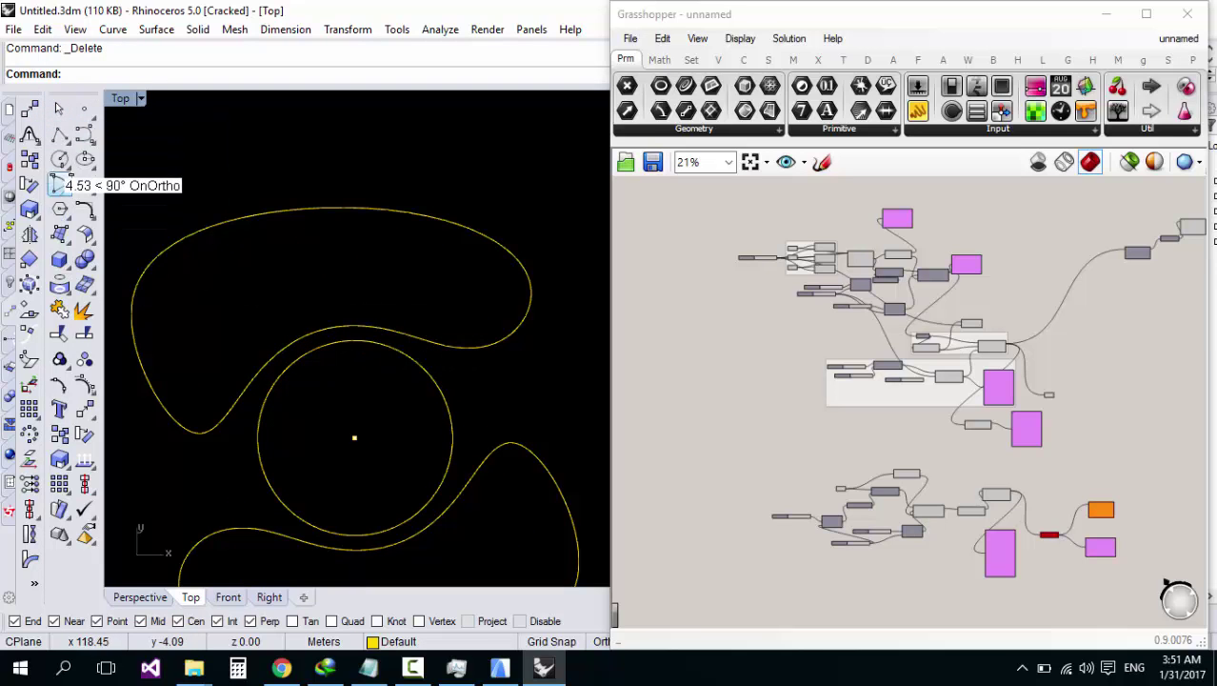
{"action": "left_click", "coordinate": [65, 141]}
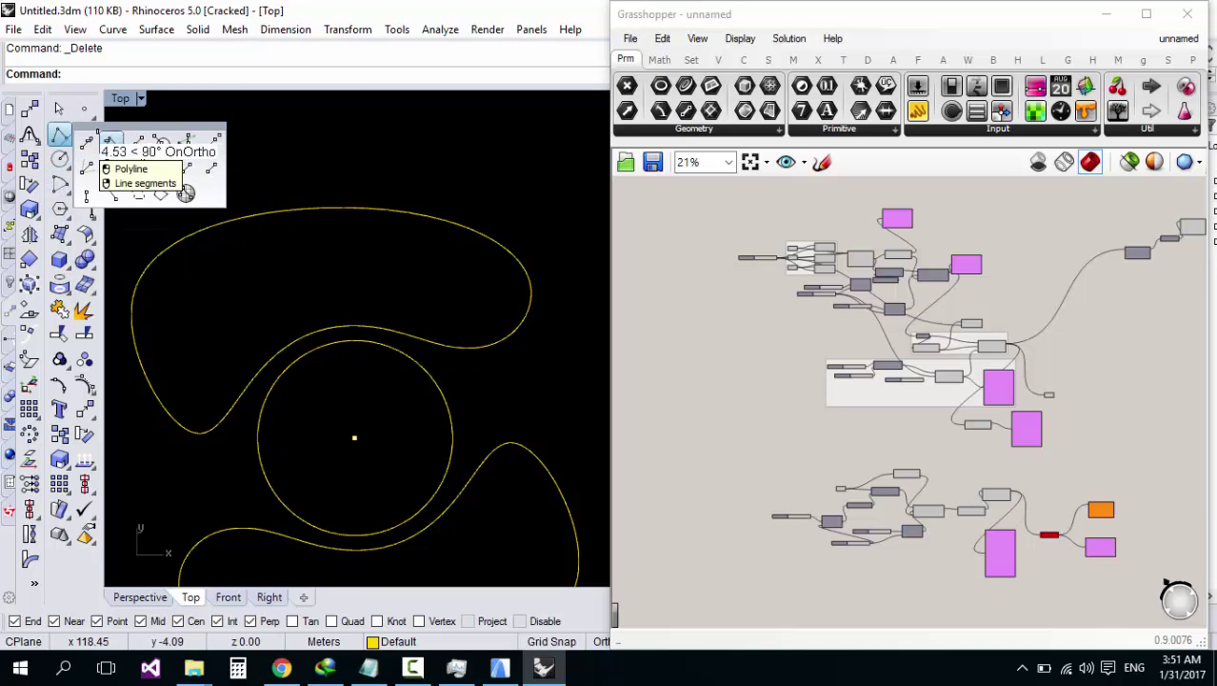
{"action": "left_click", "coordinate": [107, 145]}
{"action": "left_click", "coordinate": [86, 186]}
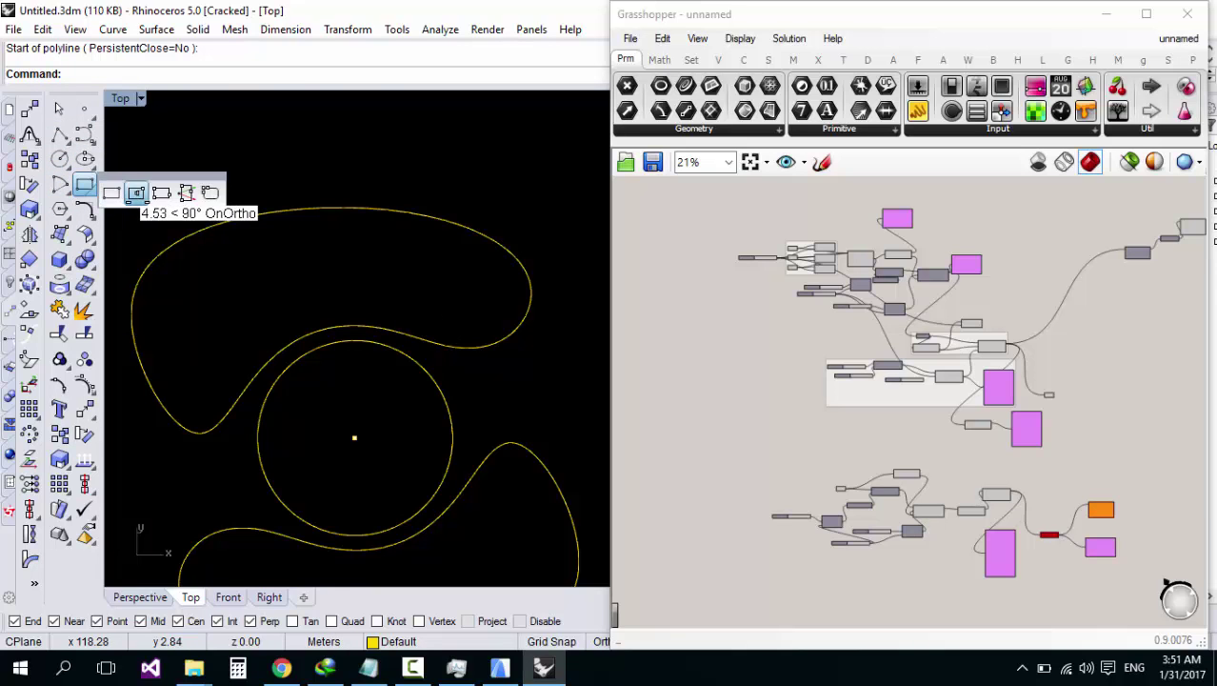
{"action": "left_click", "coordinate": [110, 189]}
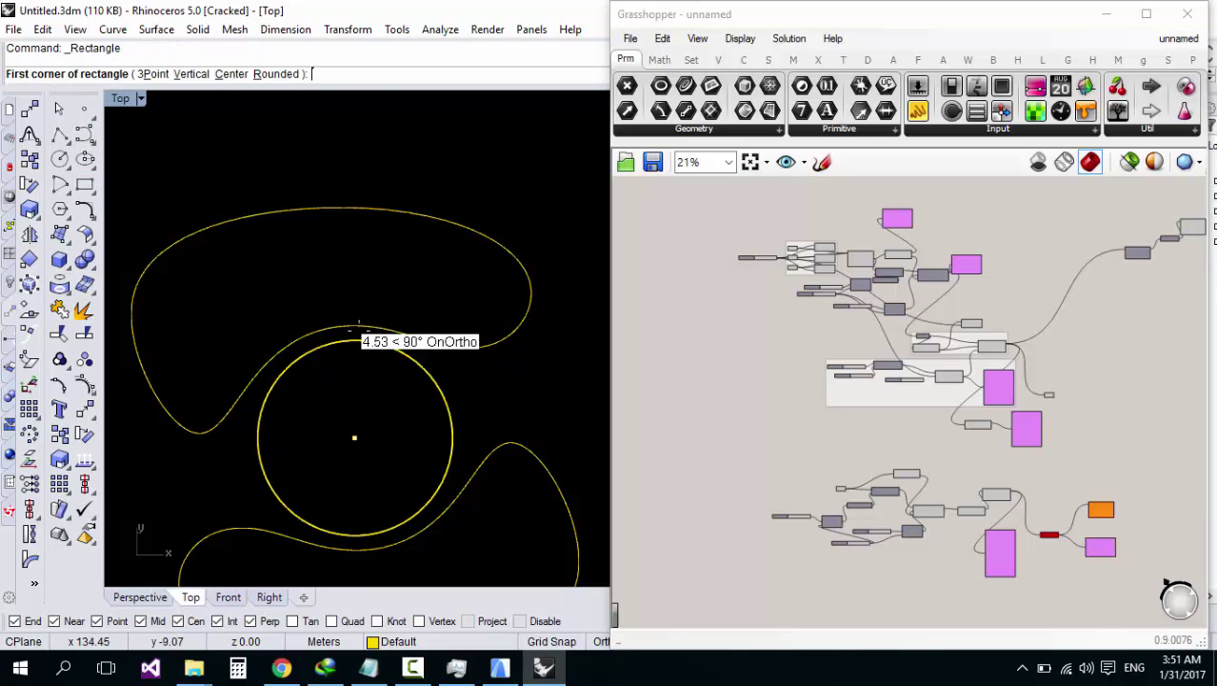
{"action": "left_click", "coordinate": [96, 187]}
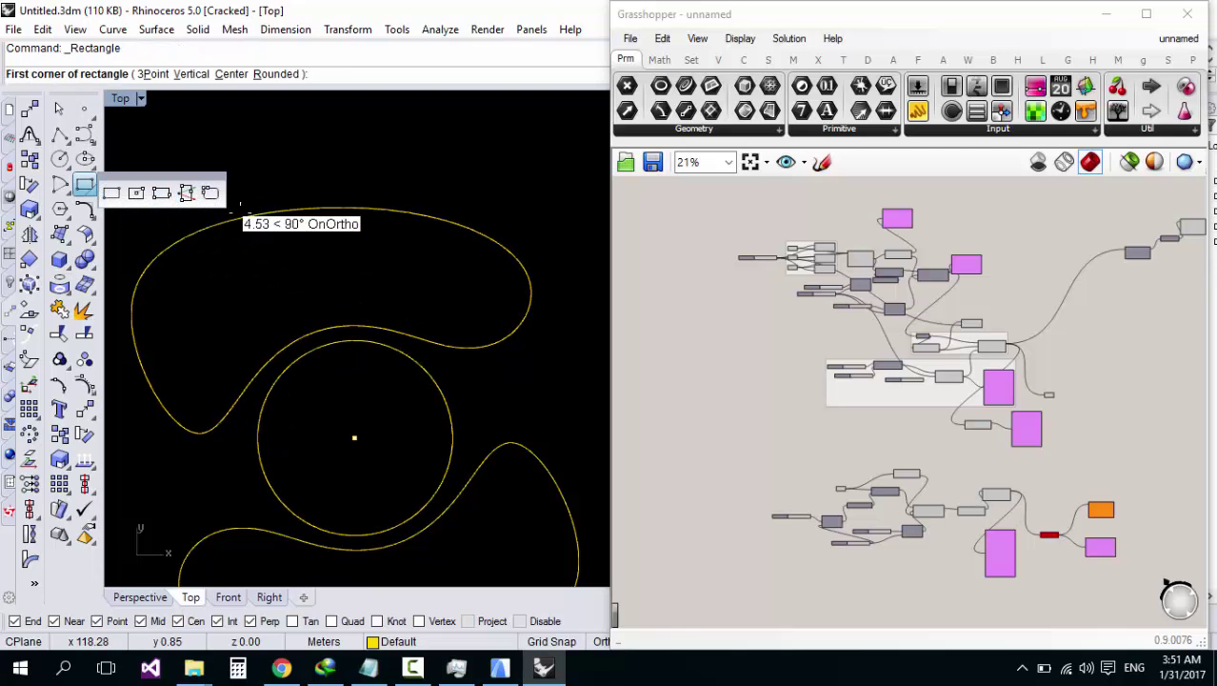
{"action": "left_click", "coordinate": [300, 309]}
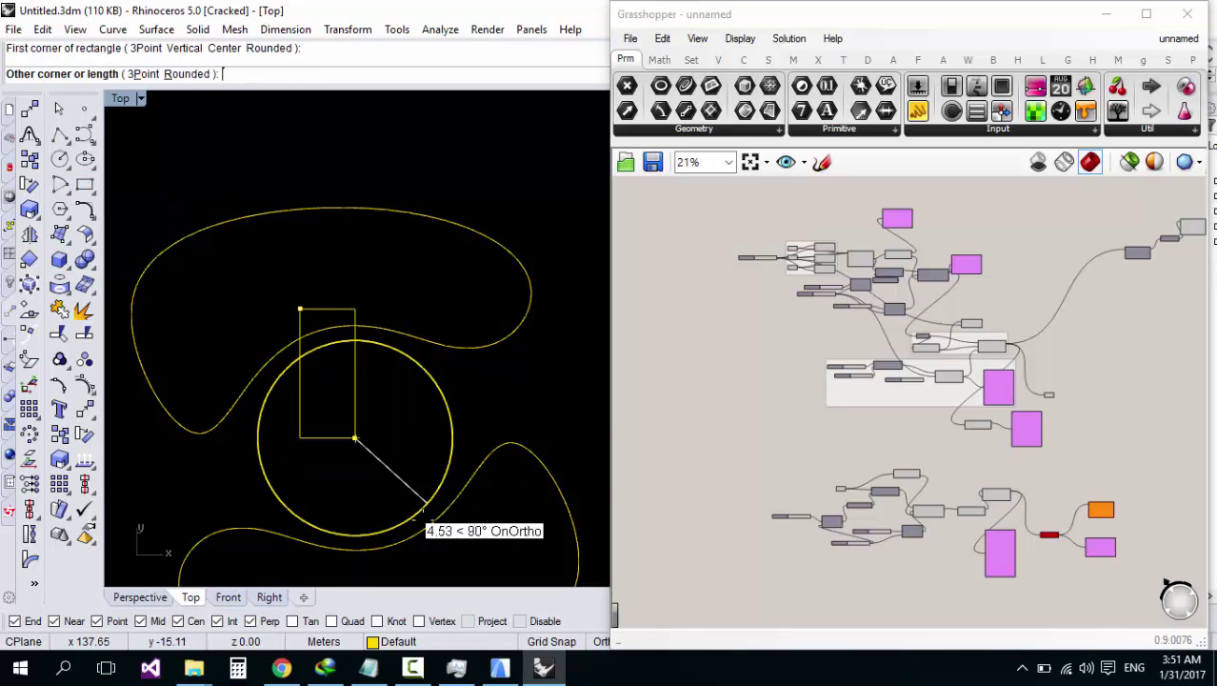
{"action": "middle_click", "coordinate": [397, 474]}
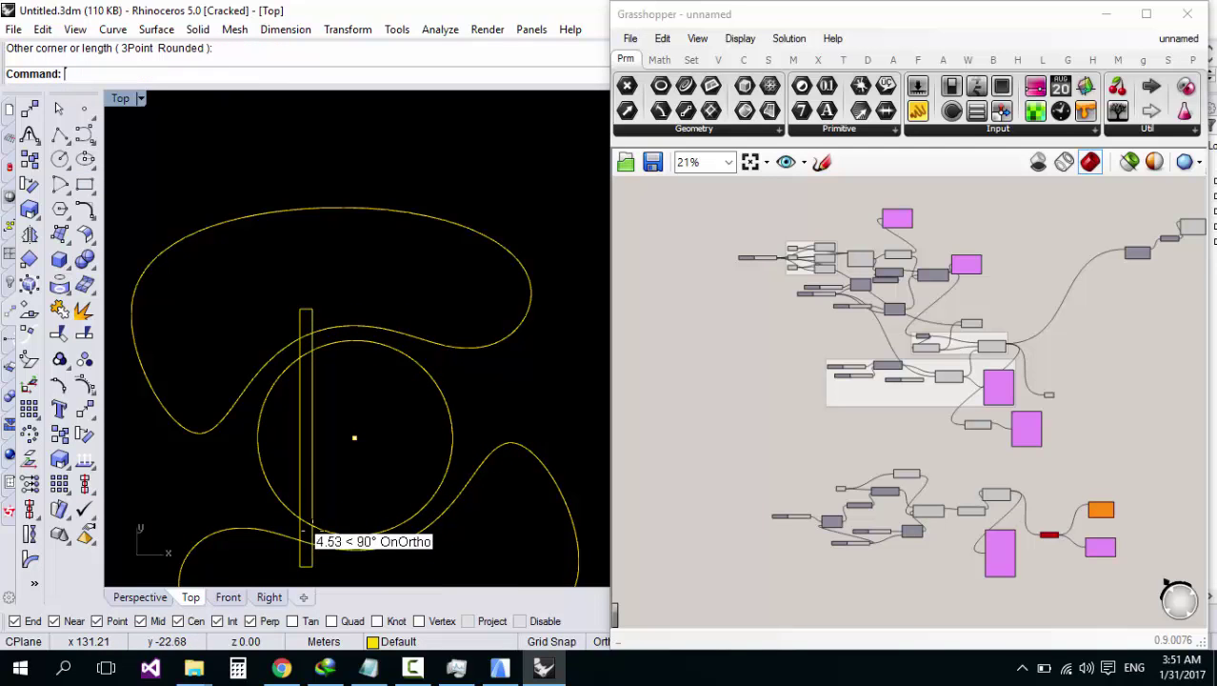
Step: Move the narrow rectangle from the midpoint of its nearer long edge onto the circle's centre point
{"action": "left_click", "coordinate": [284, 445]}
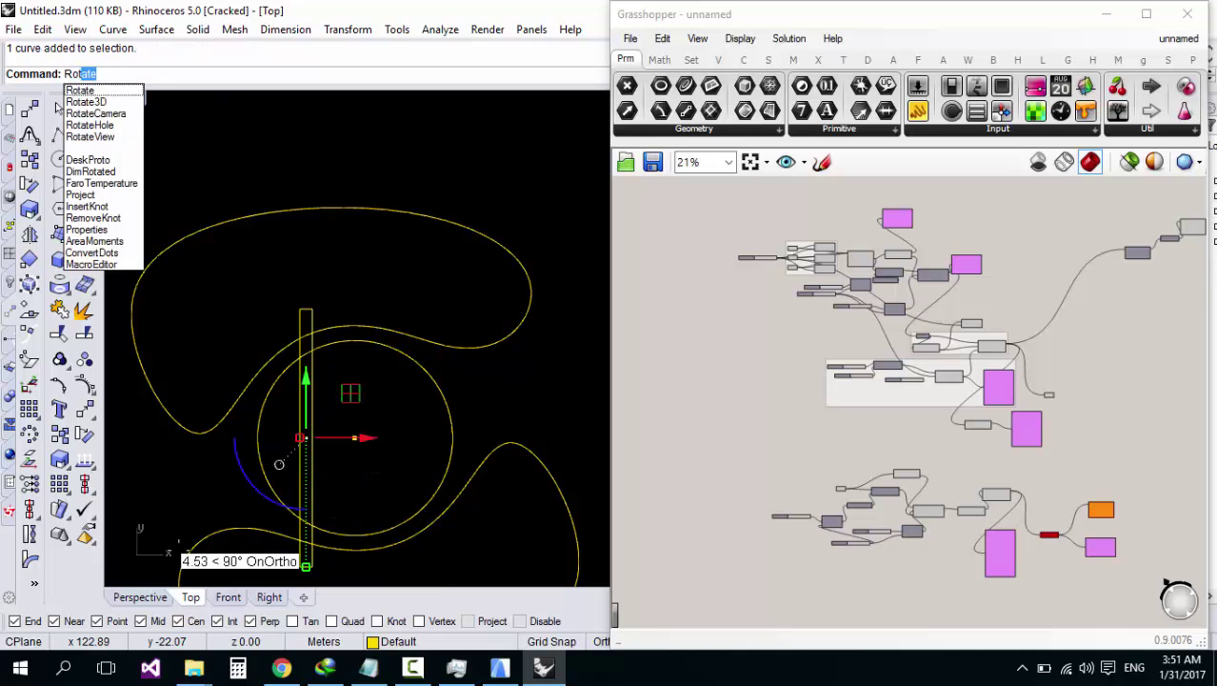
{"action": "key", "text": "Escape"}
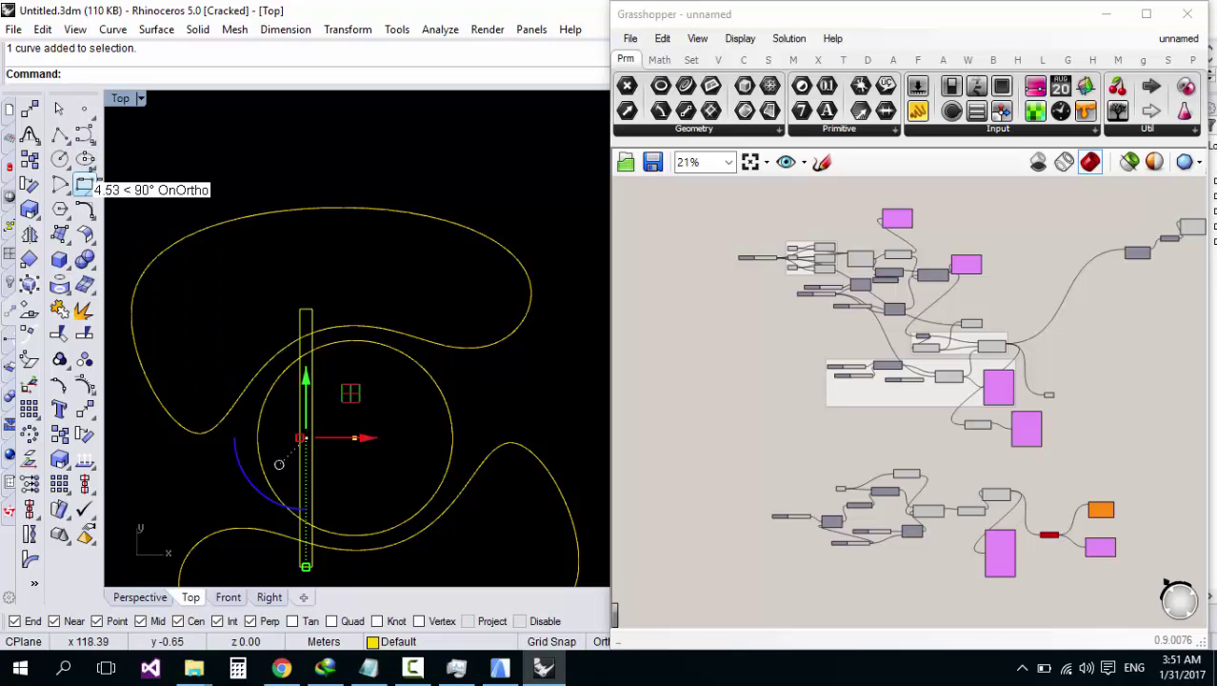
{"action": "key", "text": "Return"}
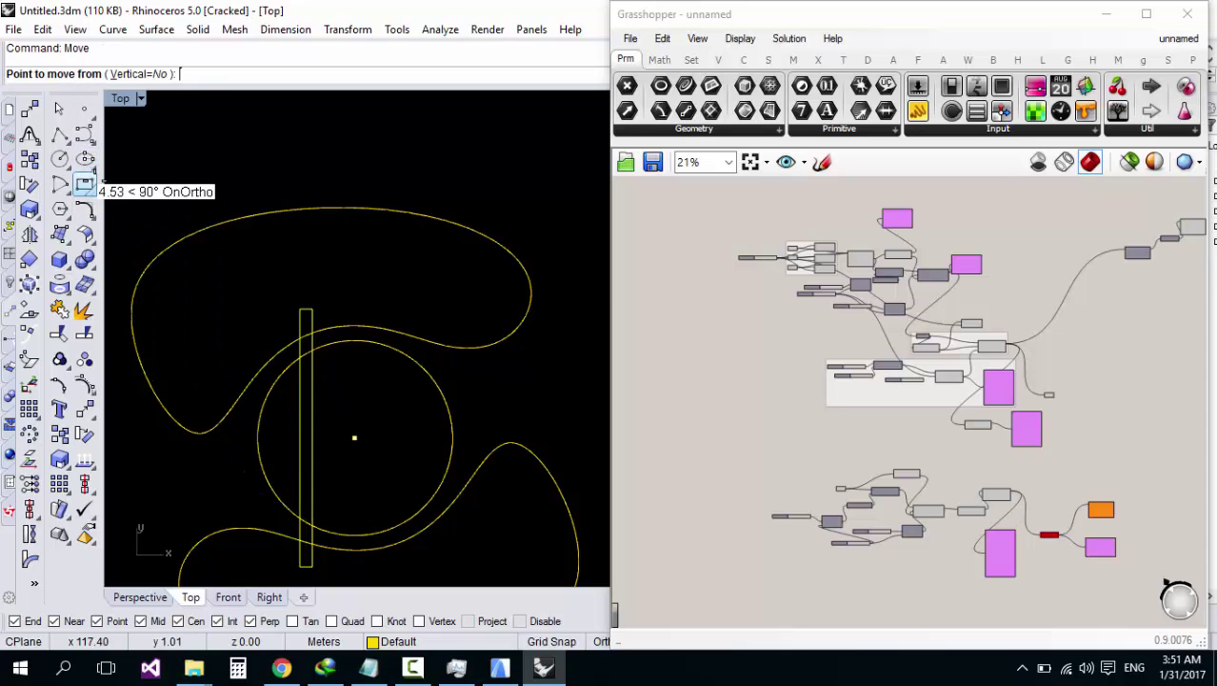
{"action": "left_click", "coordinate": [302, 439]}
{"action": "left_click", "coordinate": [359, 439]}
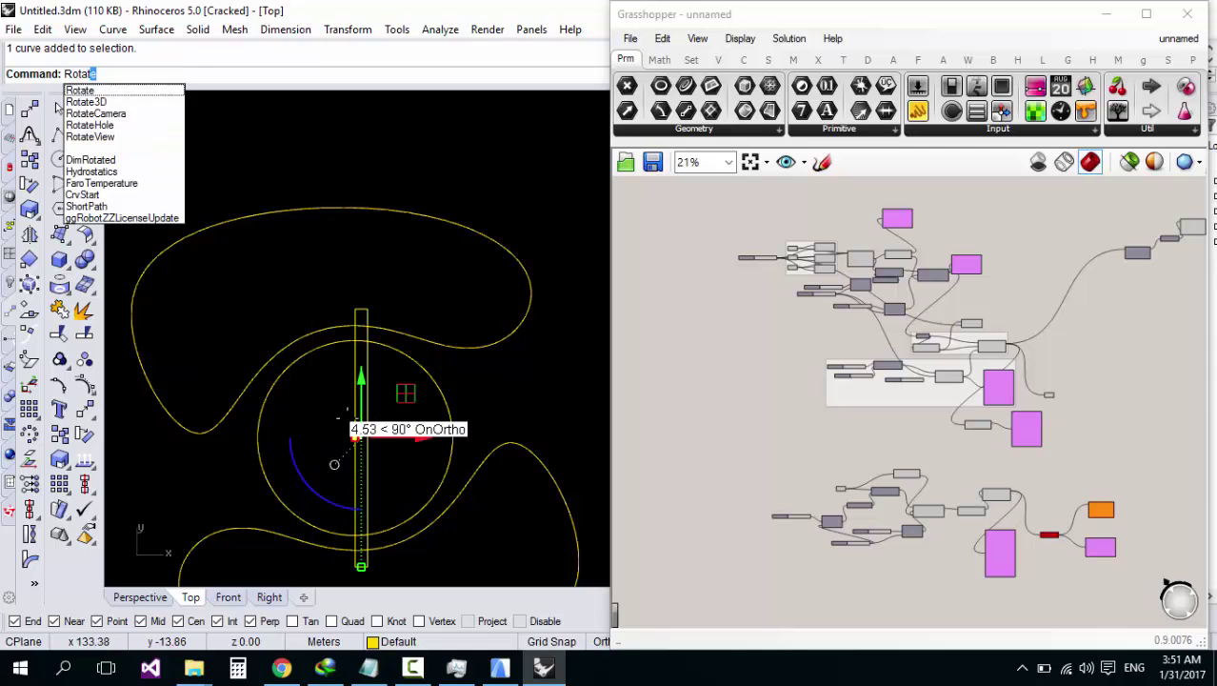
Step: Rotate the rectangle counter-clockwise about the circle's centre point so that it crosses the circle diagonally between the two wings
{"action": "key", "text": "Return"}
{"action": "left_click", "coordinate": [354, 437]}
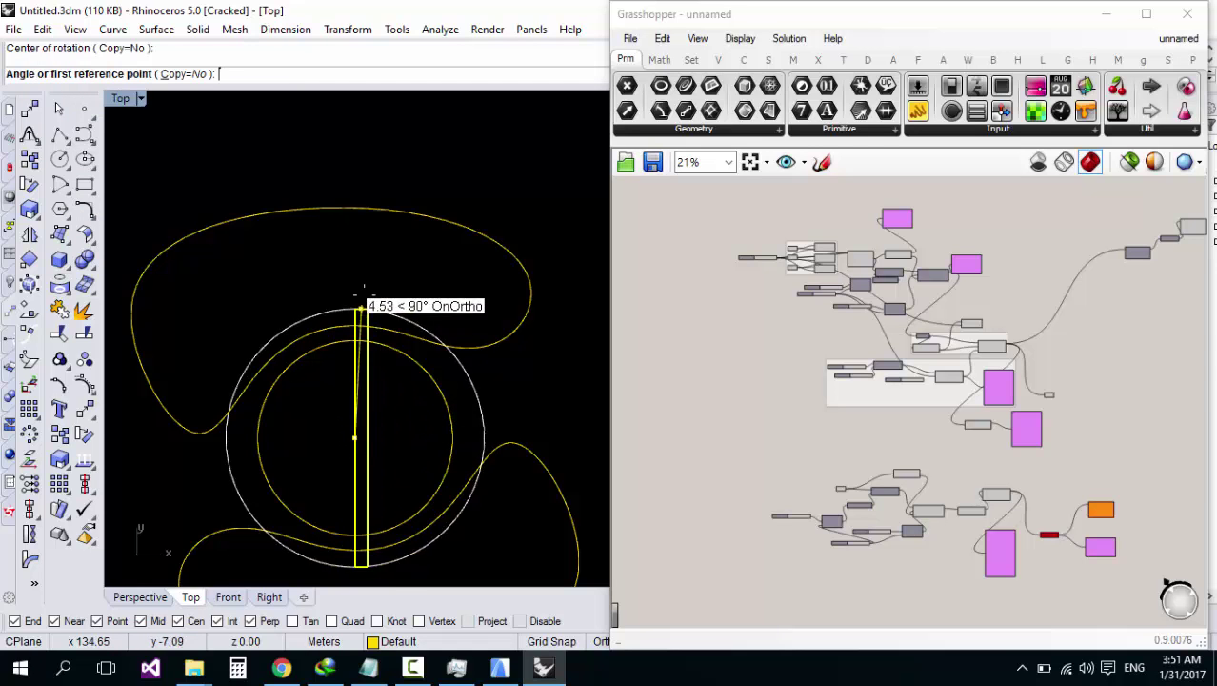
{"action": "left_click", "coordinate": [358, 305]}
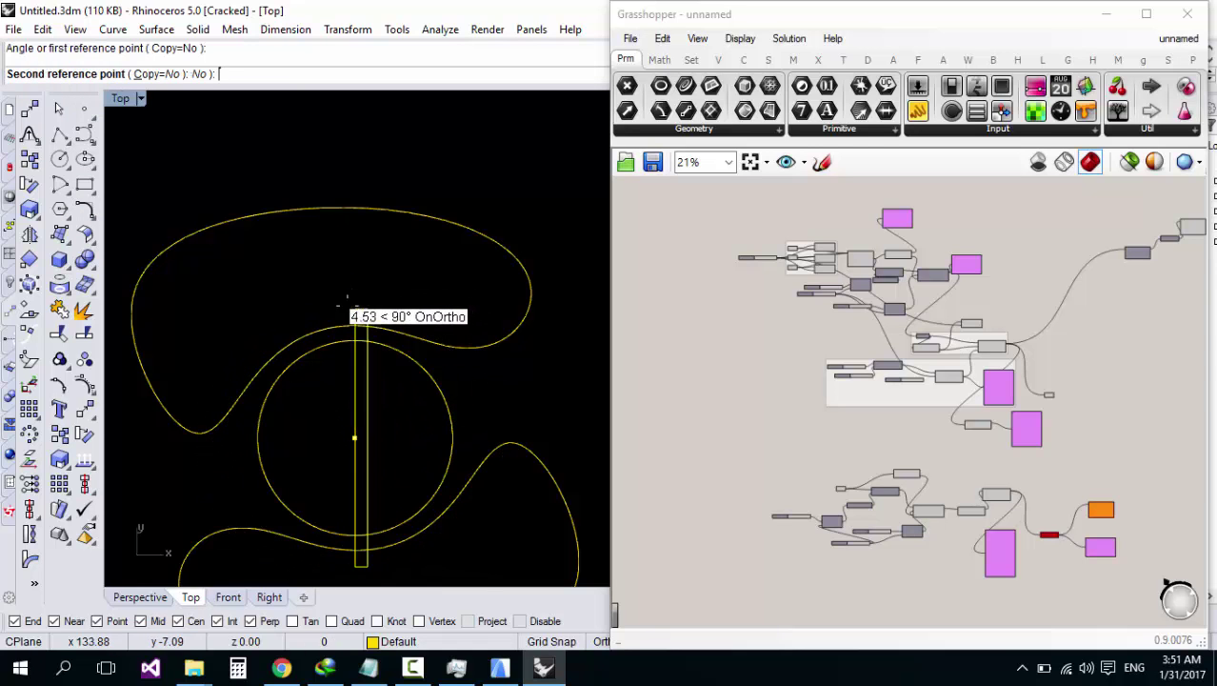
{"action": "left_click", "coordinate": [272, 257]}
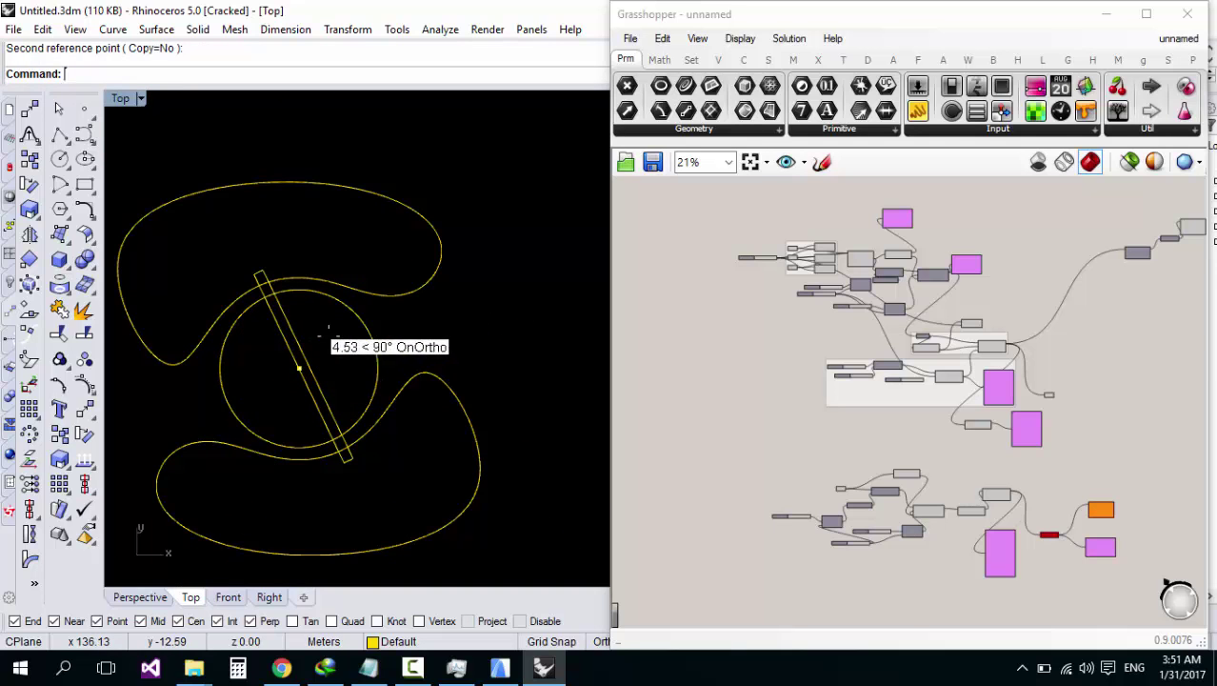
Step: Move the tilted rectangle sideways, perpendicular to its long edges, so that the centre point lies between them
{"action": "left_click", "coordinate": [274, 338]}
{"action": "scroll", "coordinate": [276, 362], "scroll_direction": "up", "scroll_amount": 3}
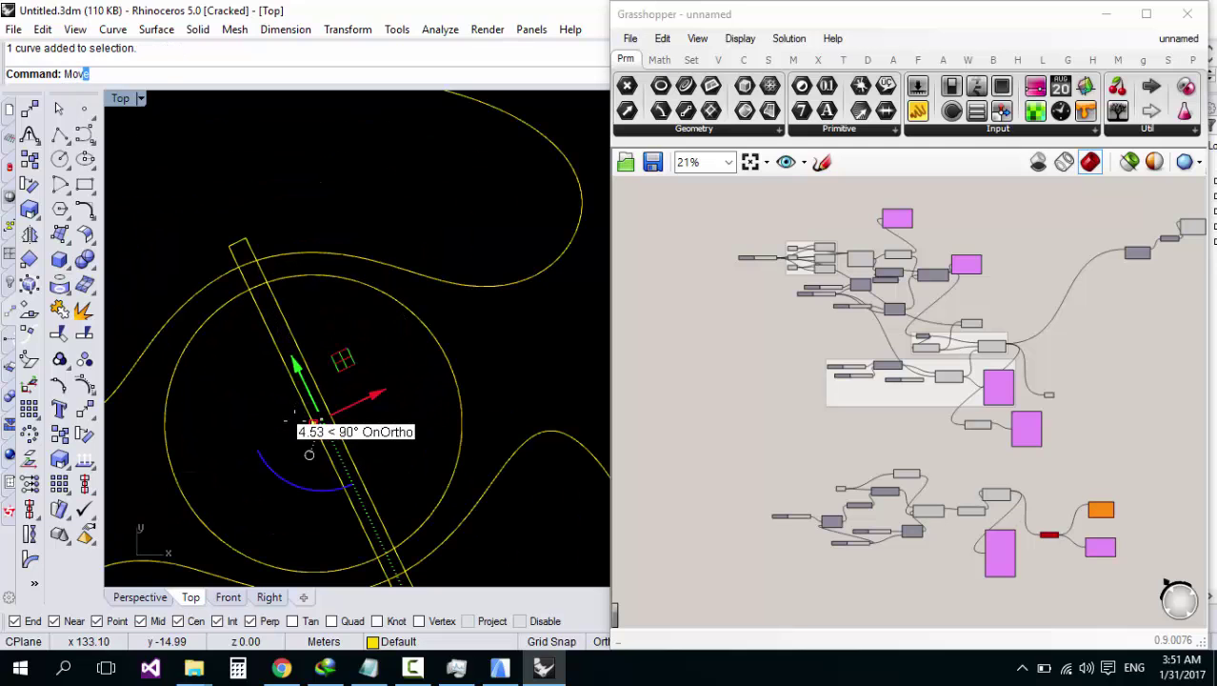
{"action": "type", "text": "Mo"}
{"action": "key", "text": "Return"}
{"action": "scroll", "coordinate": [319, 419], "scroll_direction": "up", "scroll_amount": 2}
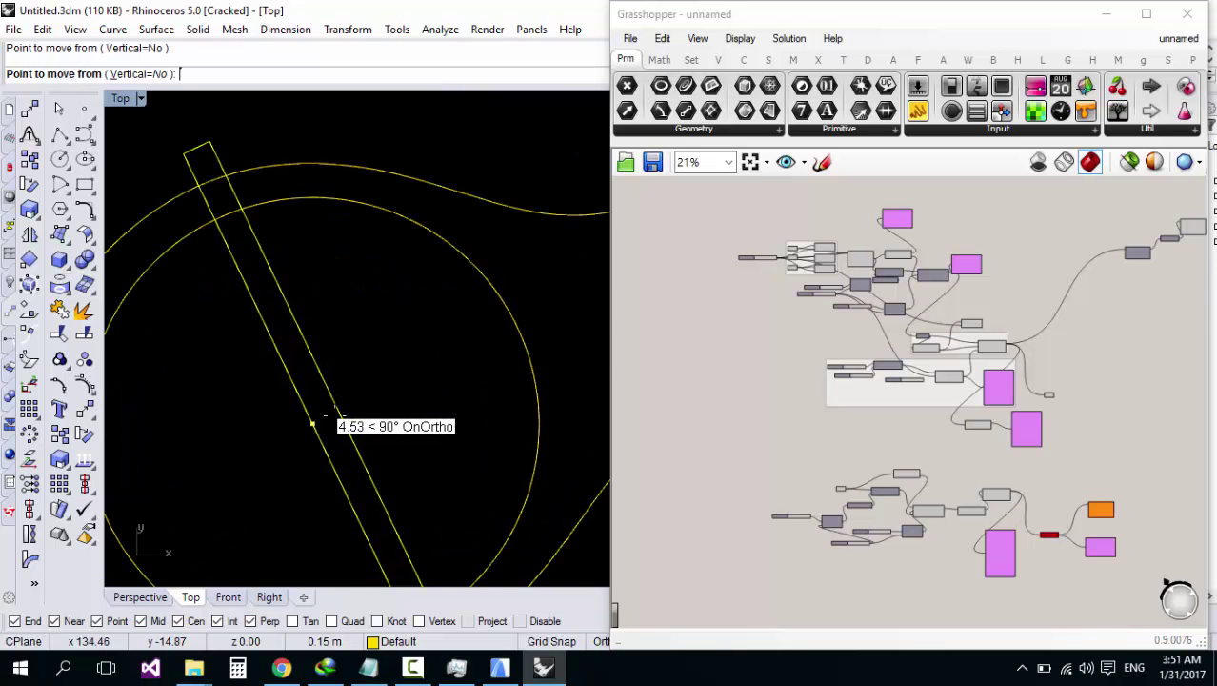
{"action": "left_click", "coordinate": [324, 416]}
{"action": "scroll", "coordinate": [314, 424], "scroll_direction": "up", "scroll_amount": 4}
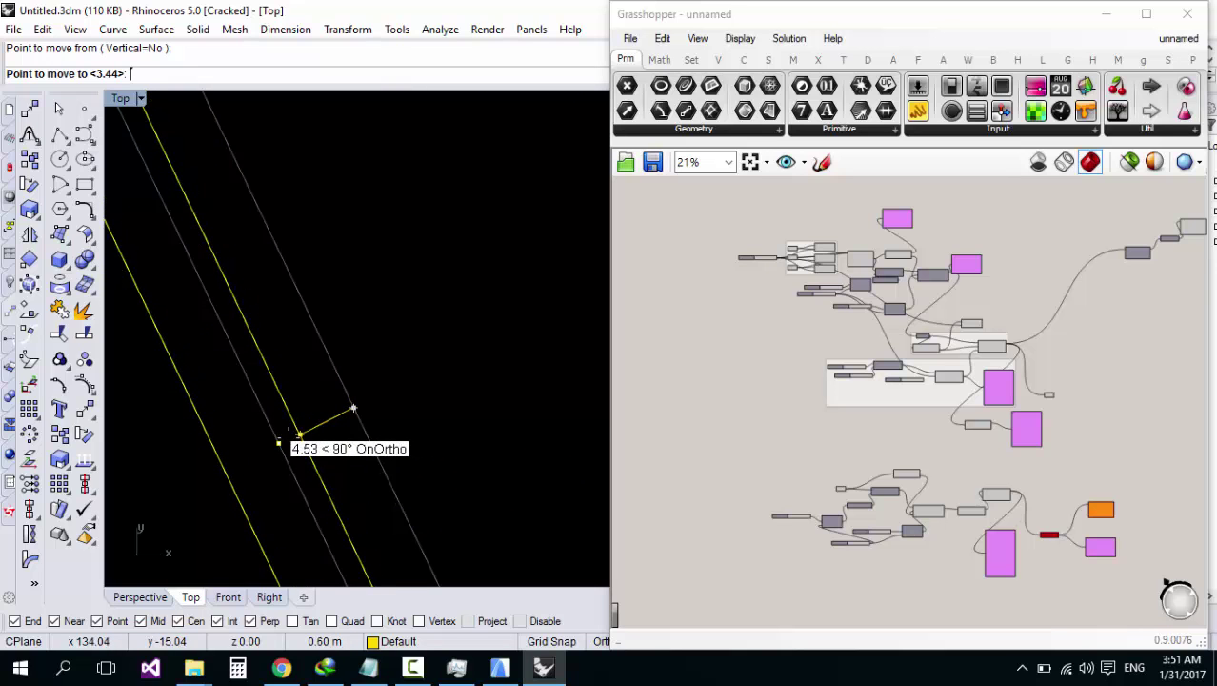
{"action": "left_click", "coordinate": [315, 431]}
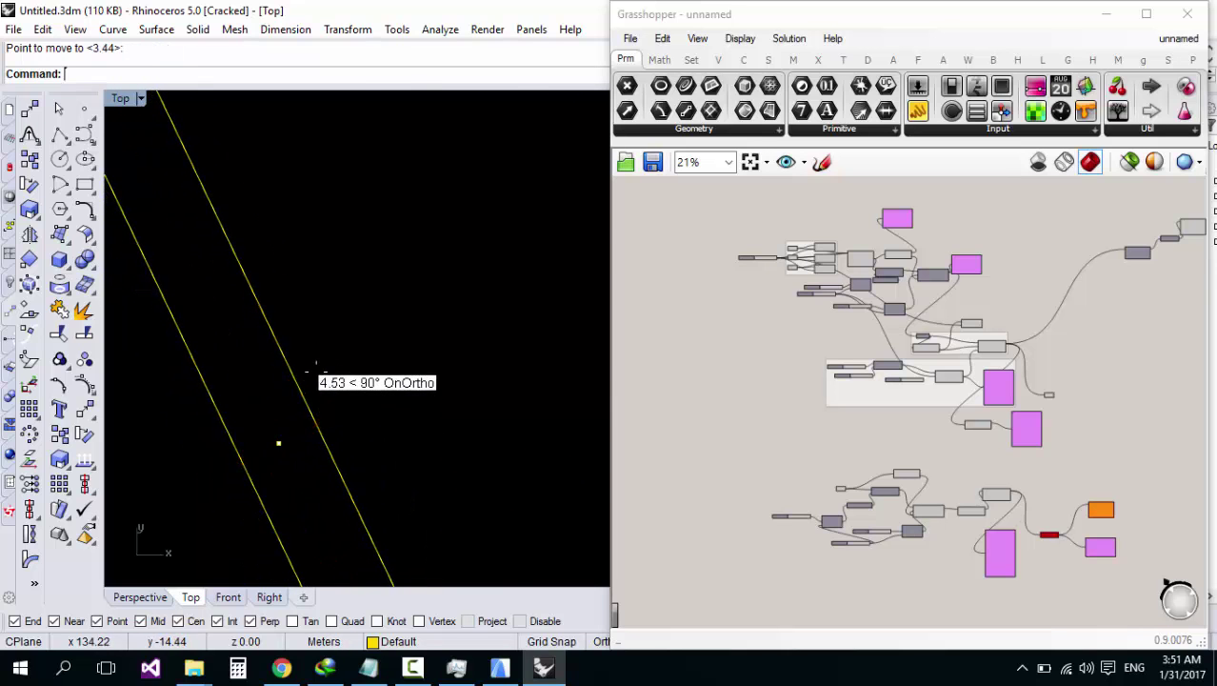
{"action": "scroll", "coordinate": [306, 389], "scroll_direction": "down", "scroll_amount": 4}
{"action": "scroll", "coordinate": [329, 381], "scroll_direction": "down", "scroll_amount": 6}
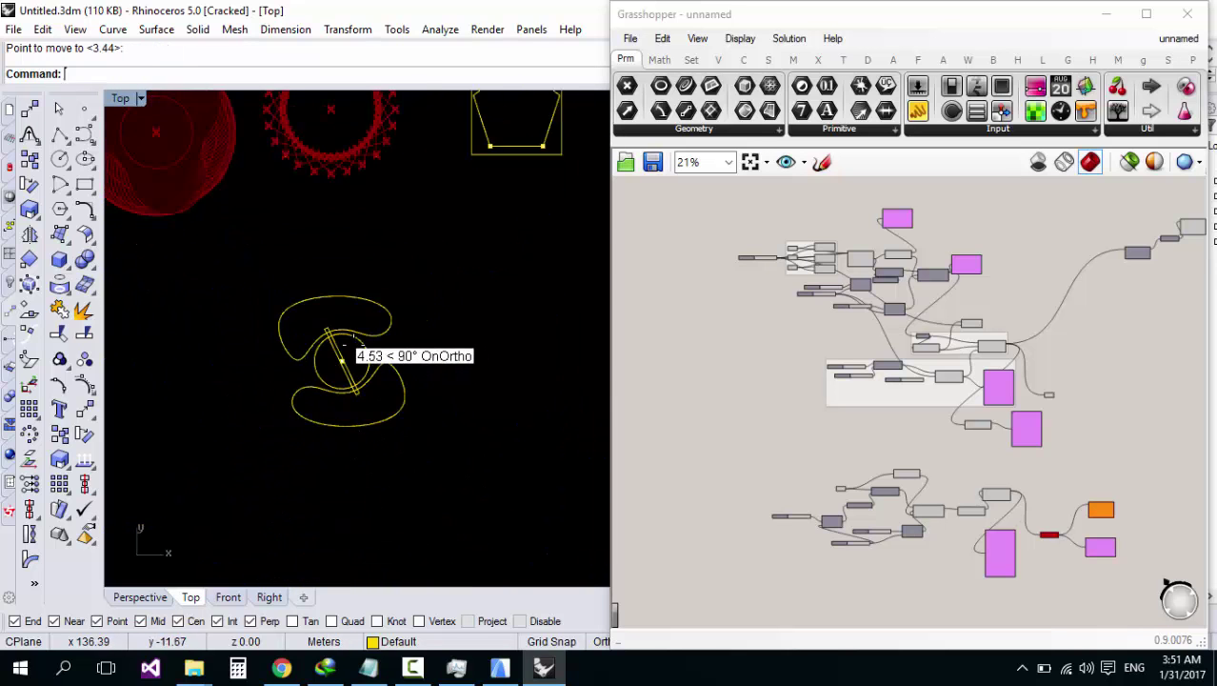
{"action": "scroll", "coordinate": [393, 318], "scroll_direction": "up", "scroll_amount": 3}
Step: Switch to Grasshopper and create a new blank document
{"action": "scroll", "coordinate": [779, 429], "scroll_direction": "down", "scroll_amount": 7}
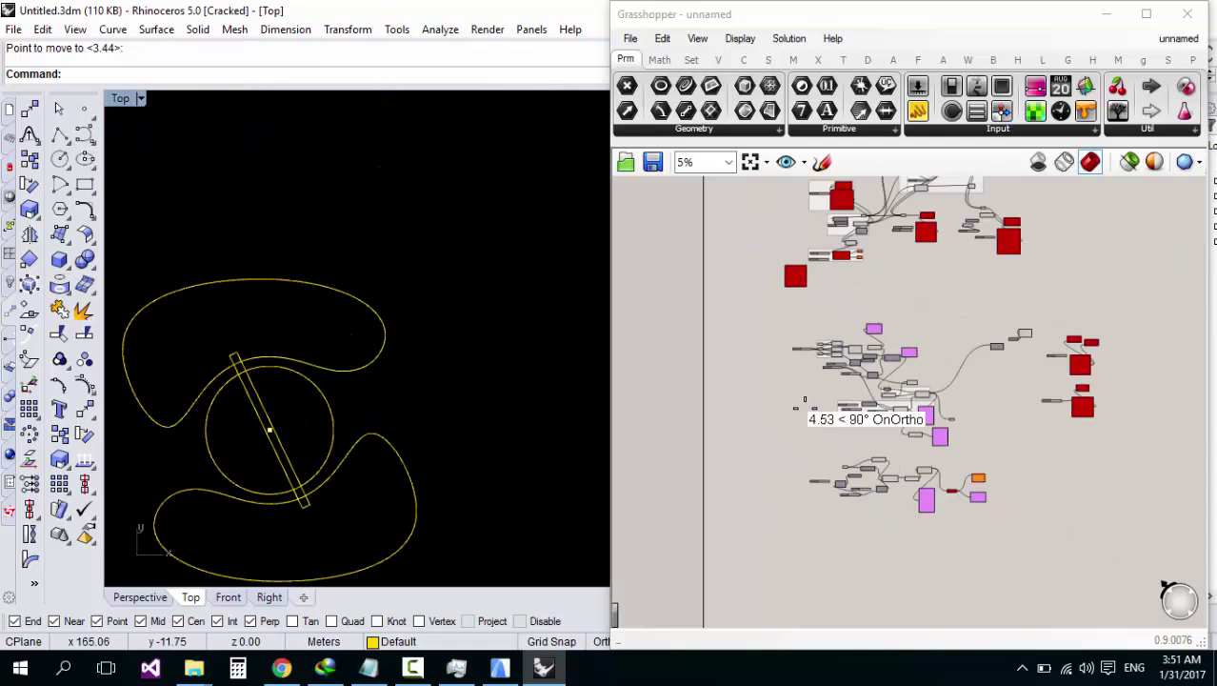
{"action": "scroll", "coordinate": [844, 448], "scroll_direction": "up", "scroll_amount": 8}
{"action": "scroll", "coordinate": [829, 438], "scroll_direction": "down", "scroll_amount": 3}
{"action": "scroll", "coordinate": [823, 440], "scroll_direction": "down", "scroll_amount": 4}
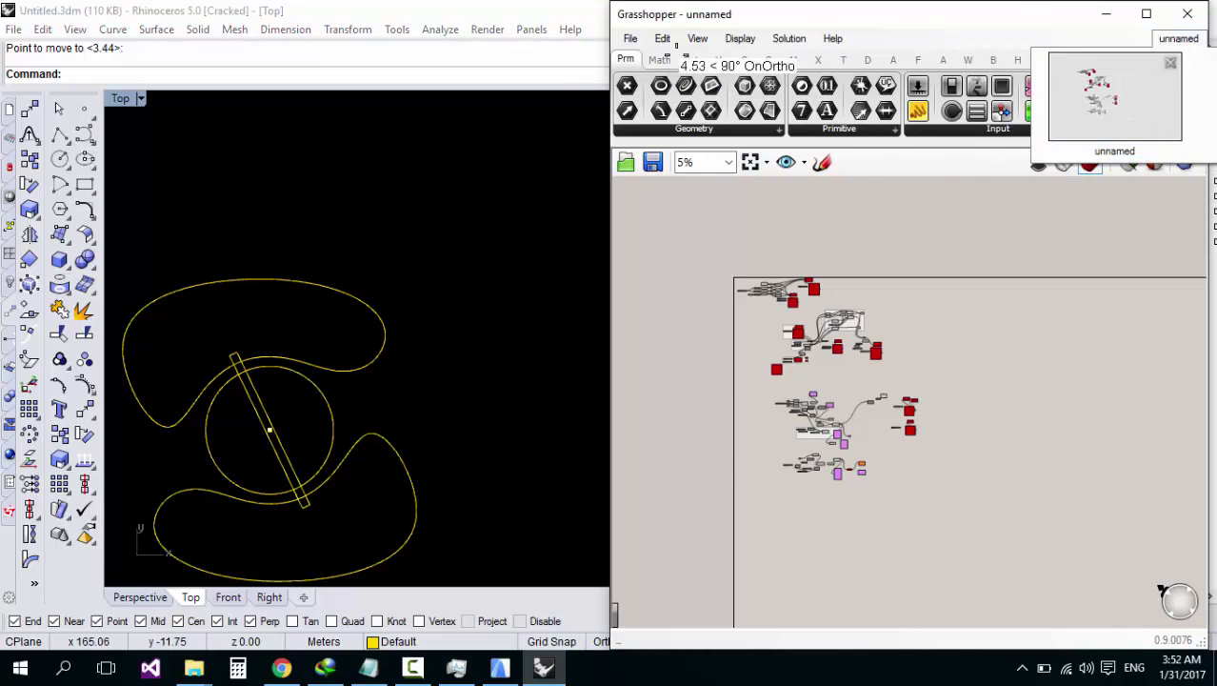
{"action": "left_click", "coordinate": [631, 38]}
{"action": "left_click", "coordinate": [684, 59]}
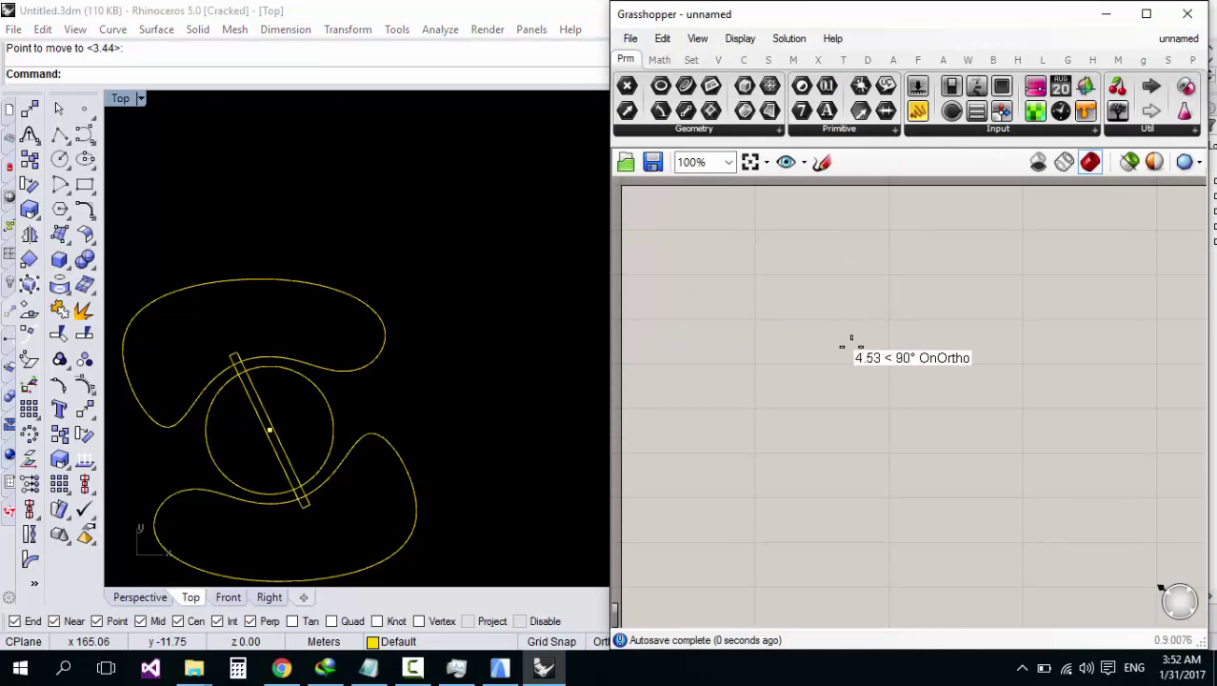
{"action": "double_click", "coordinate": [796, 365]}
{"action": "left_click", "coordinate": [630, 39]}
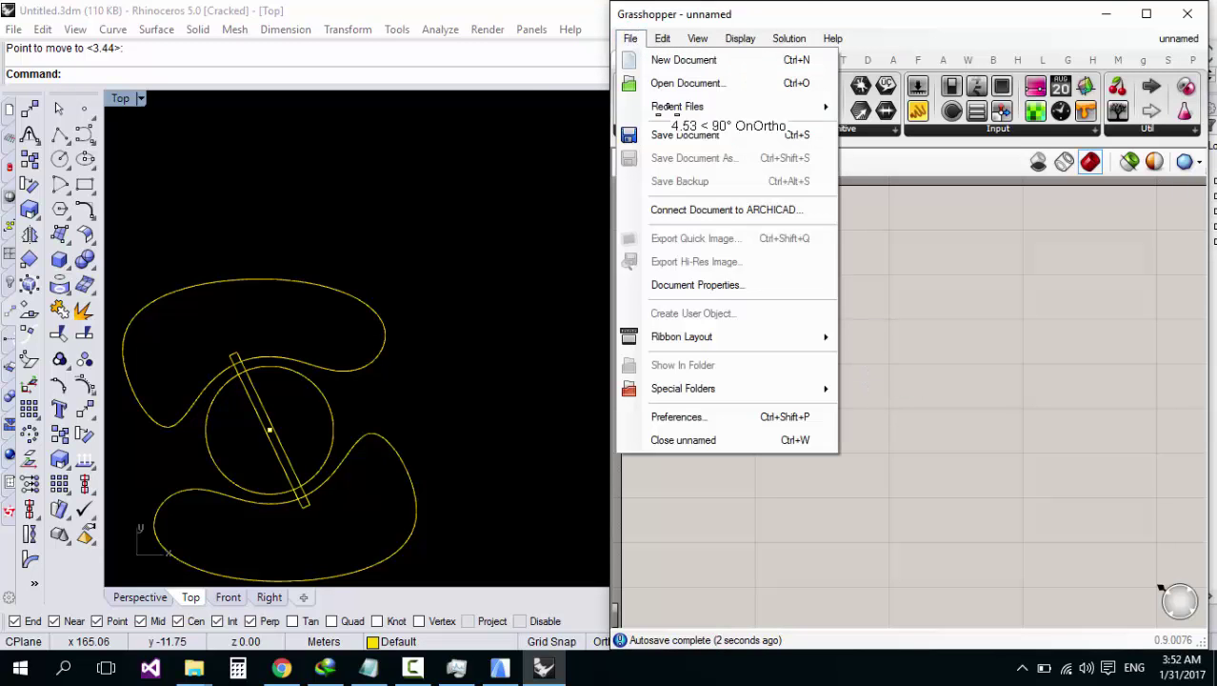
{"action": "left_click", "coordinate": [733, 210]}
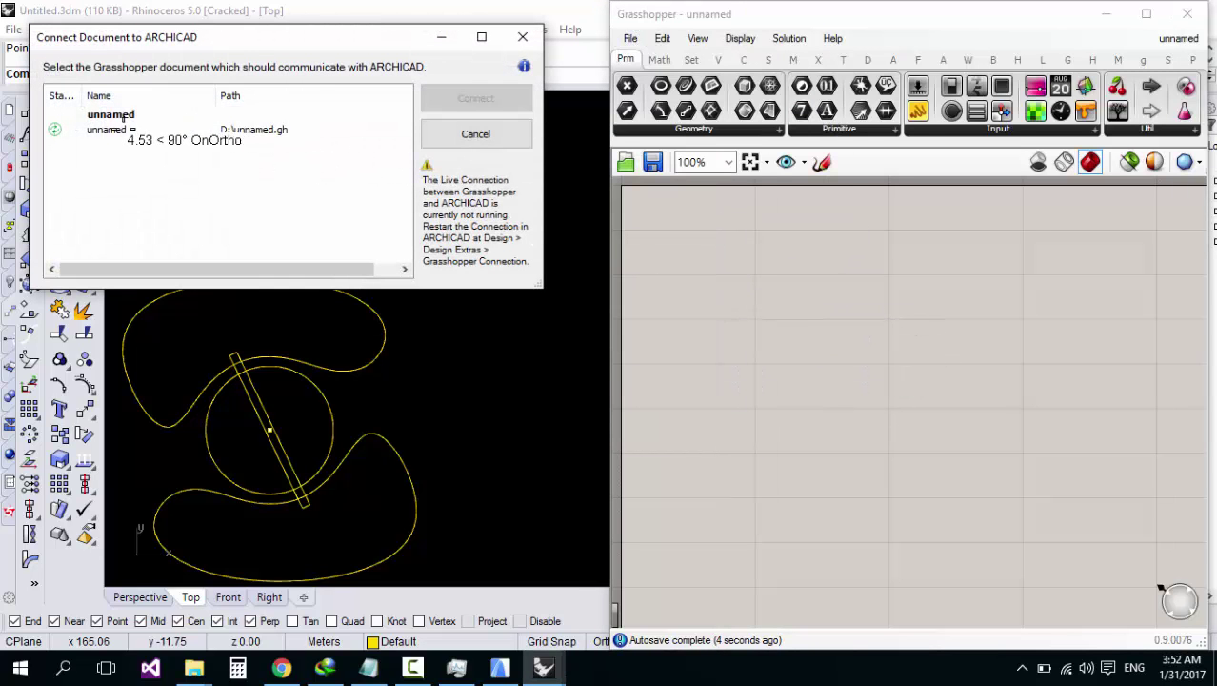
{"action": "left_click", "coordinate": [121, 118]}
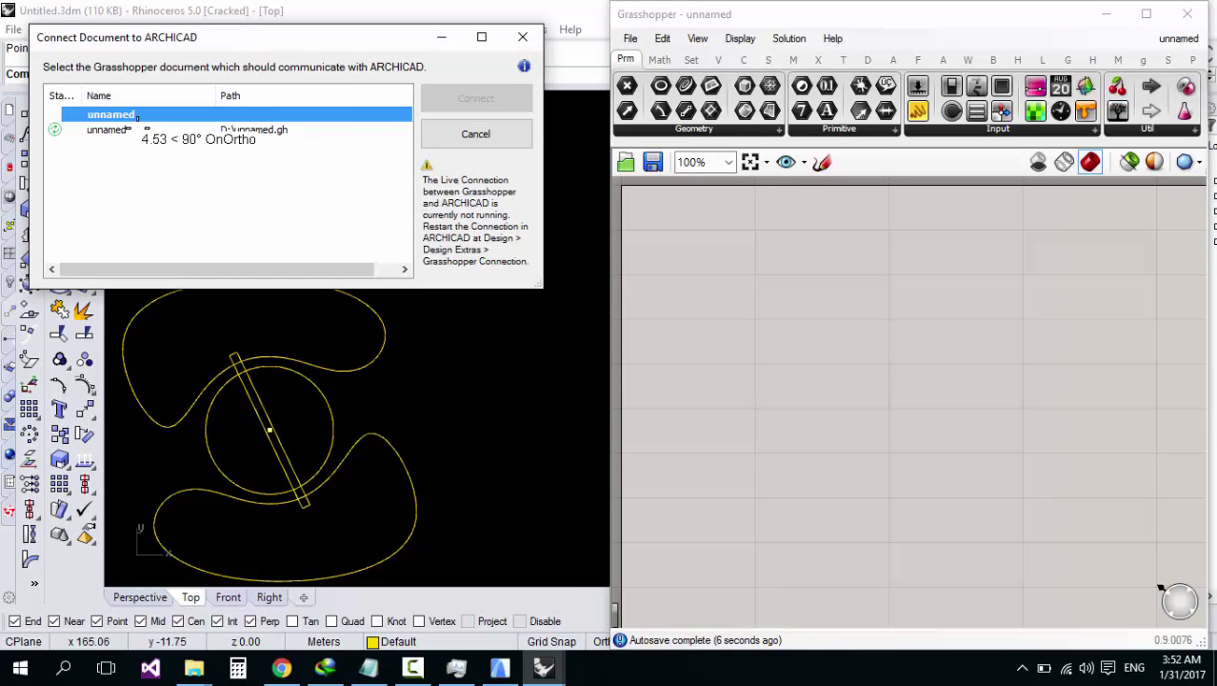
{"action": "left_click", "coordinate": [106, 128]}
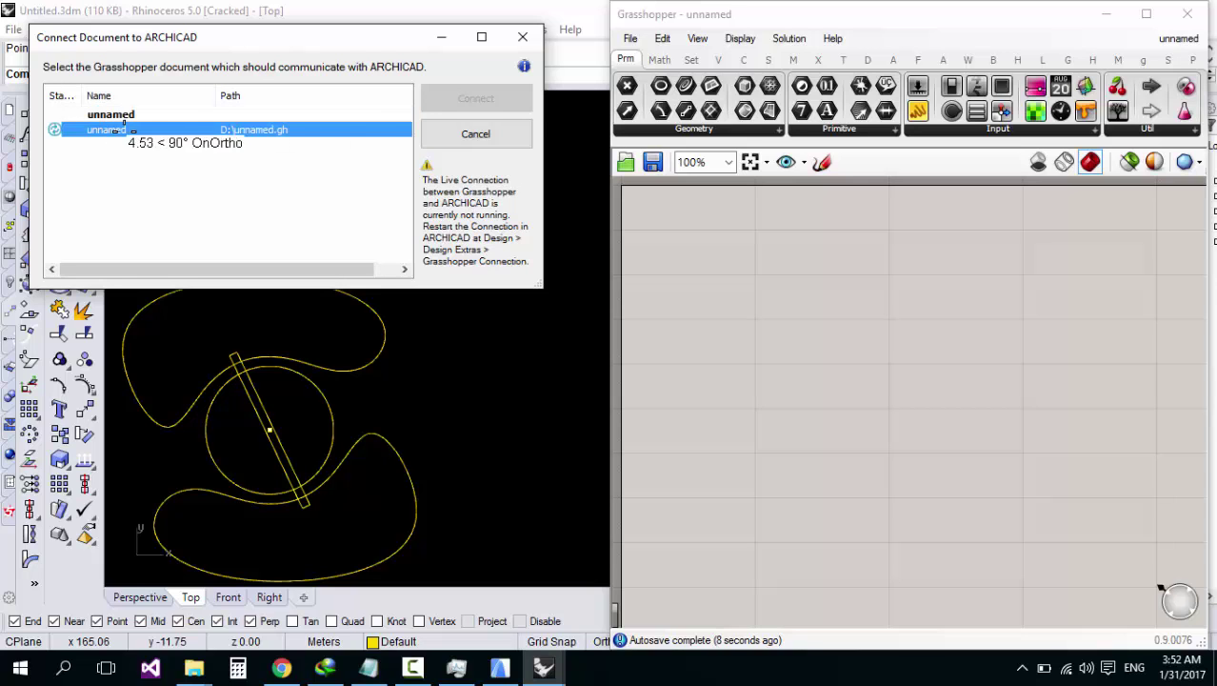
{"action": "left_click", "coordinate": [129, 113]}
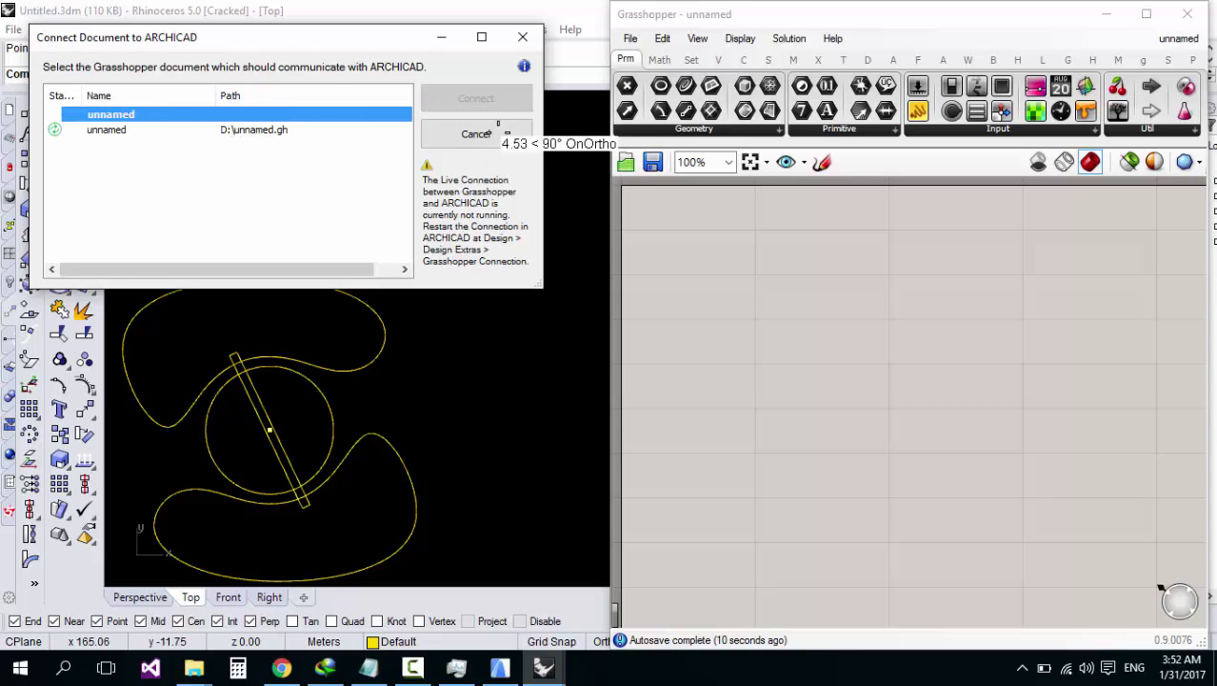
{"action": "left_click", "coordinate": [476, 133]}
{"action": "left_click", "coordinate": [500, 667]}
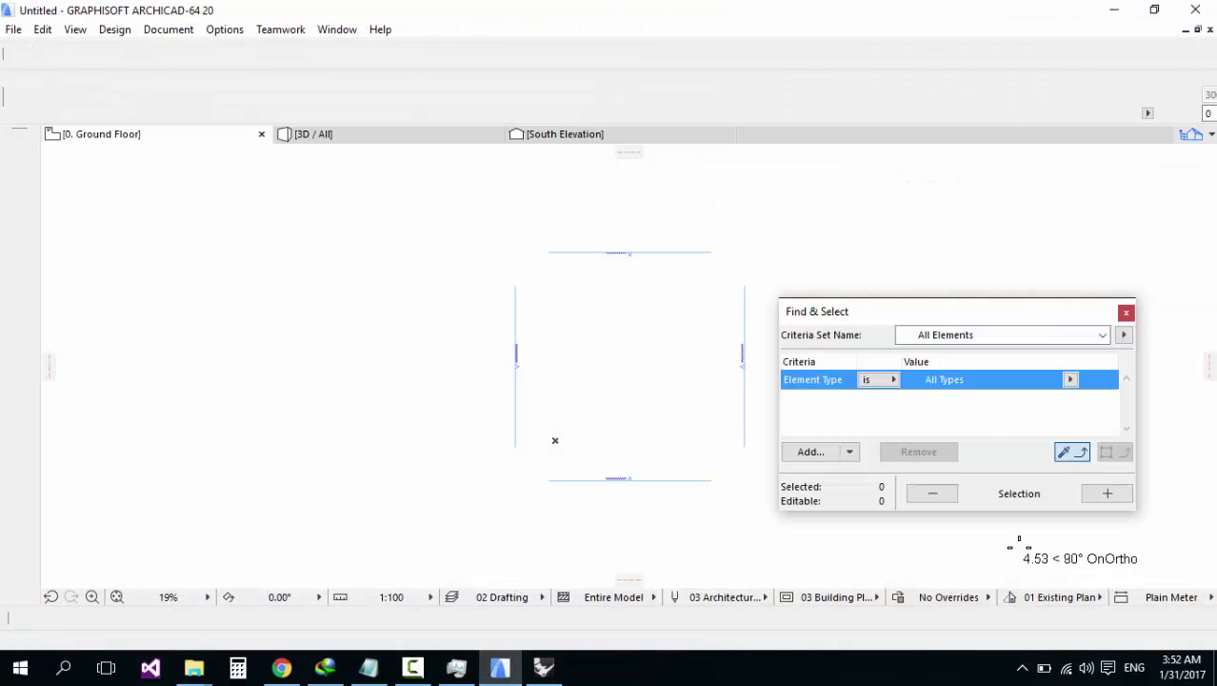
{"action": "left_click", "coordinate": [1115, 10]}
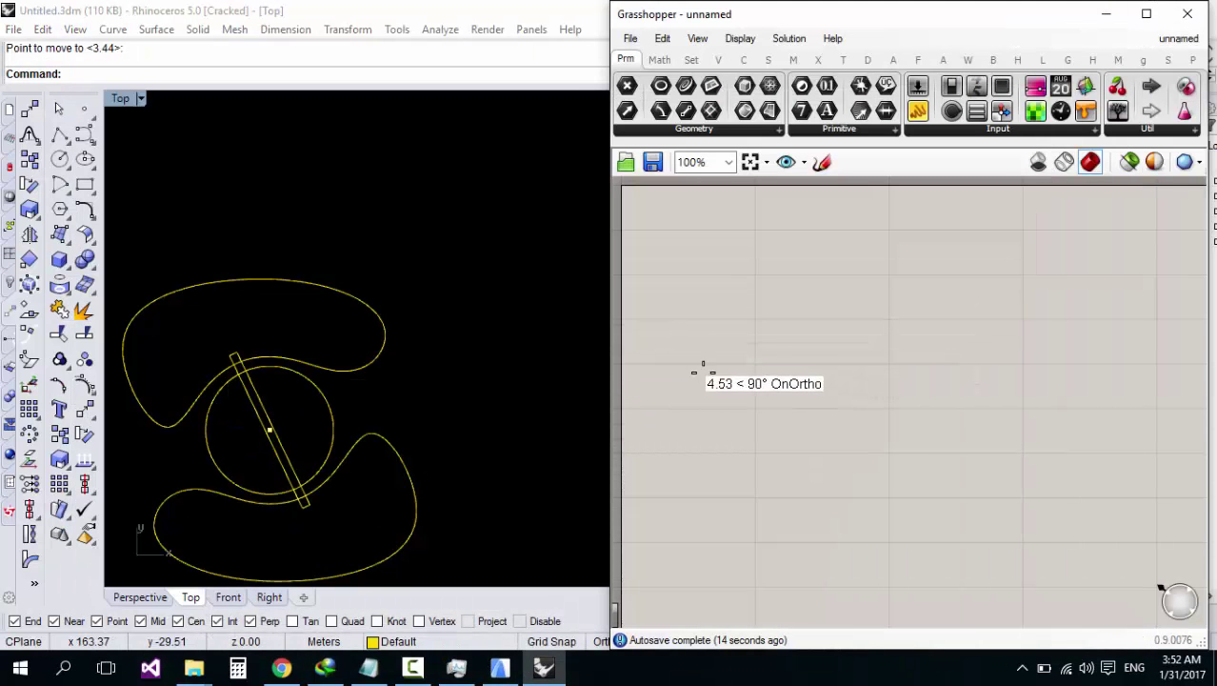
Step: Place a Curve parameter on the empty Grasshopper canvas
{"action": "double_click", "coordinate": [819, 306]}
{"action": "type", "text": "crve"}
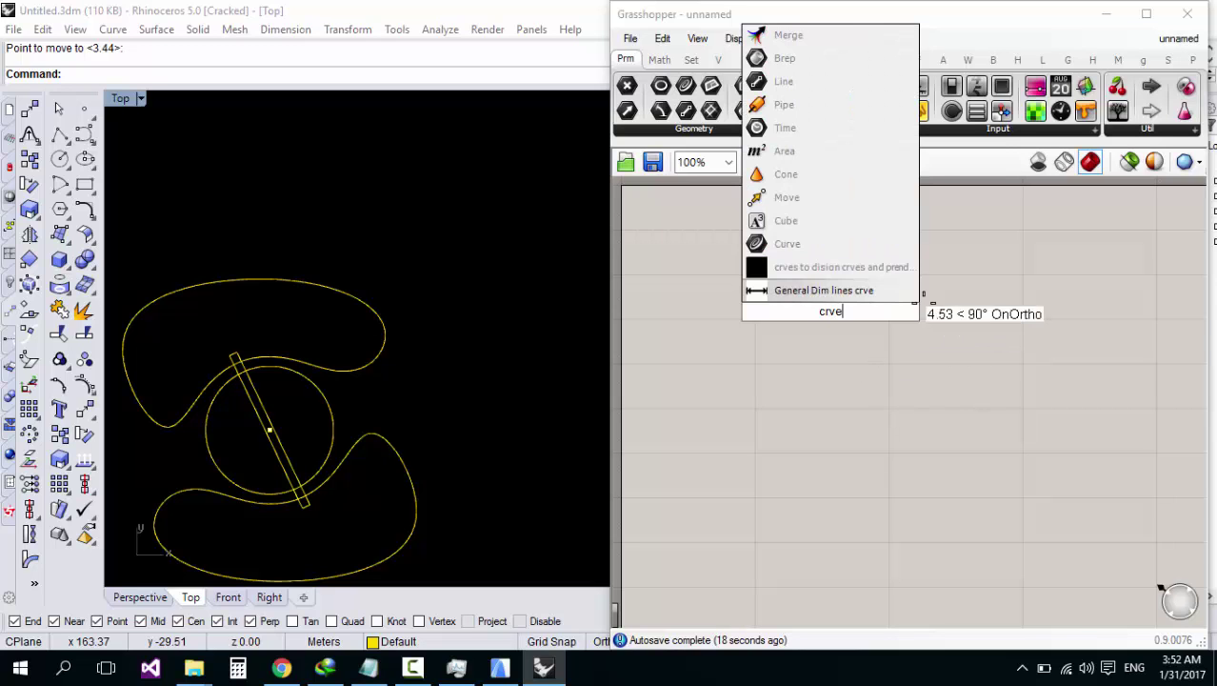
{"action": "left_click", "coordinate": [786, 243]}
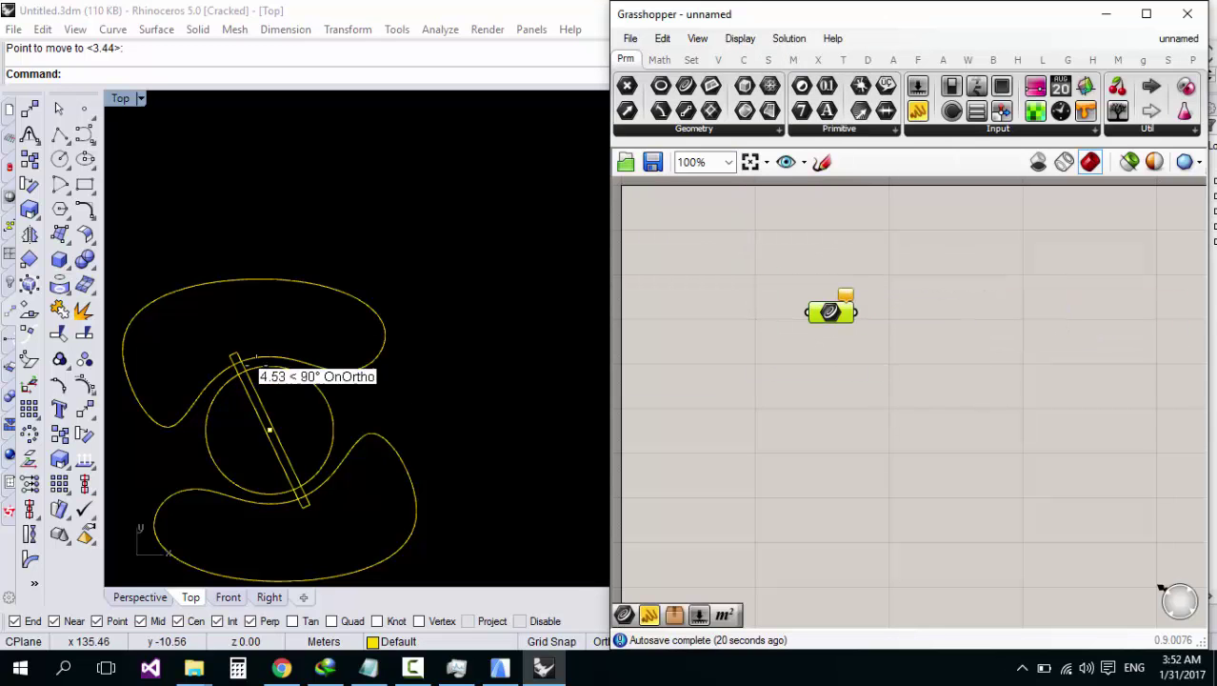
{"action": "left_click", "coordinate": [290, 338]}
{"action": "scroll", "coordinate": [459, 270], "scroll_direction": "down", "scroll_amount": 3}
{"action": "left_click_drag", "start_coordinate": [468, 246], "coordinate": [239, 451]}
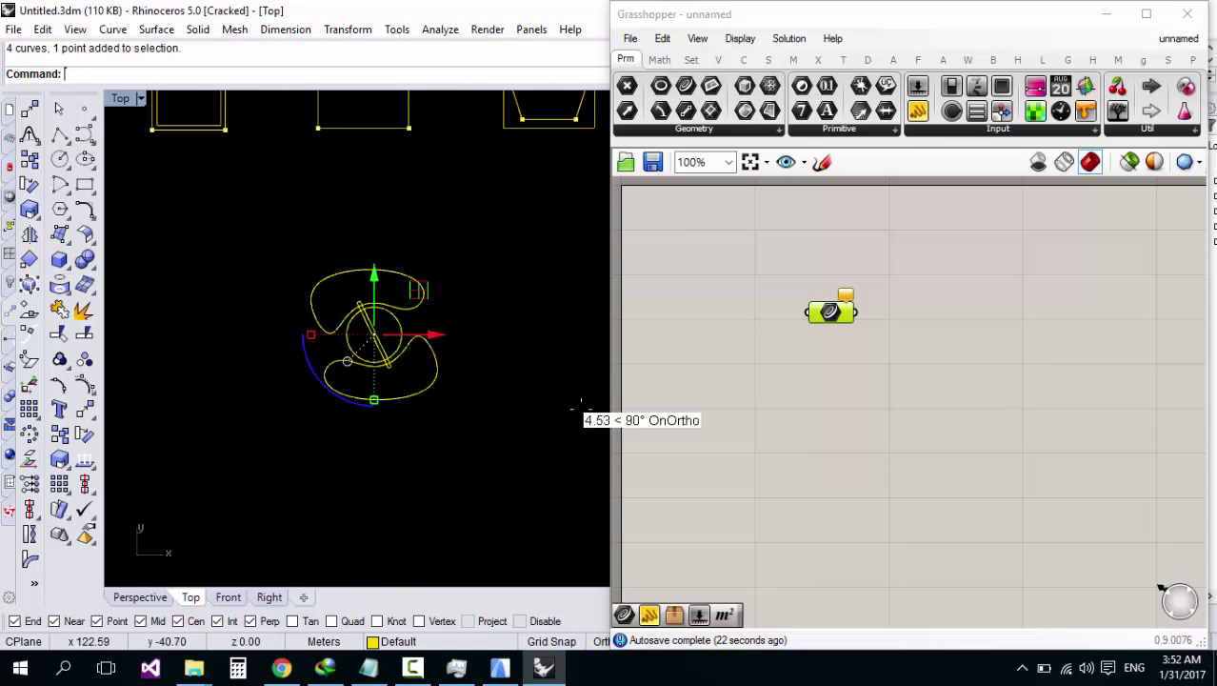
{"action": "right_click_drag", "start_coordinate": [934, 416], "coordinate": [931, 415]}
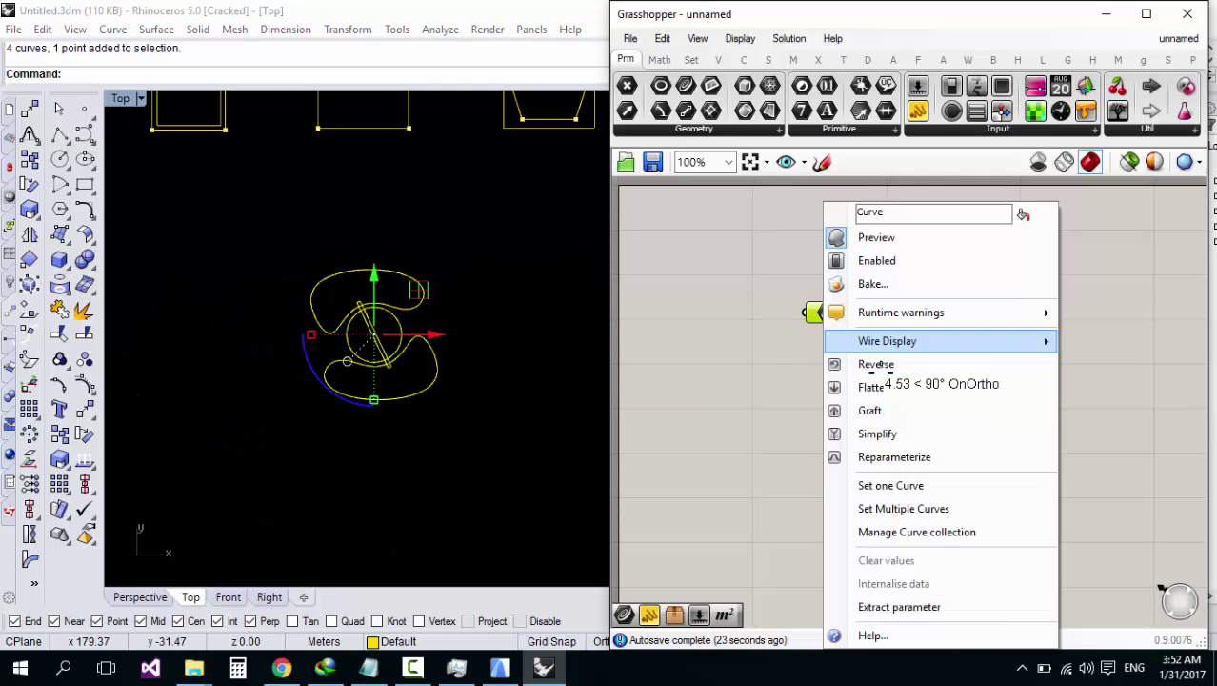
{"action": "right_click", "coordinate": [828, 315]}
{"action": "left_click", "coordinate": [933, 483]}
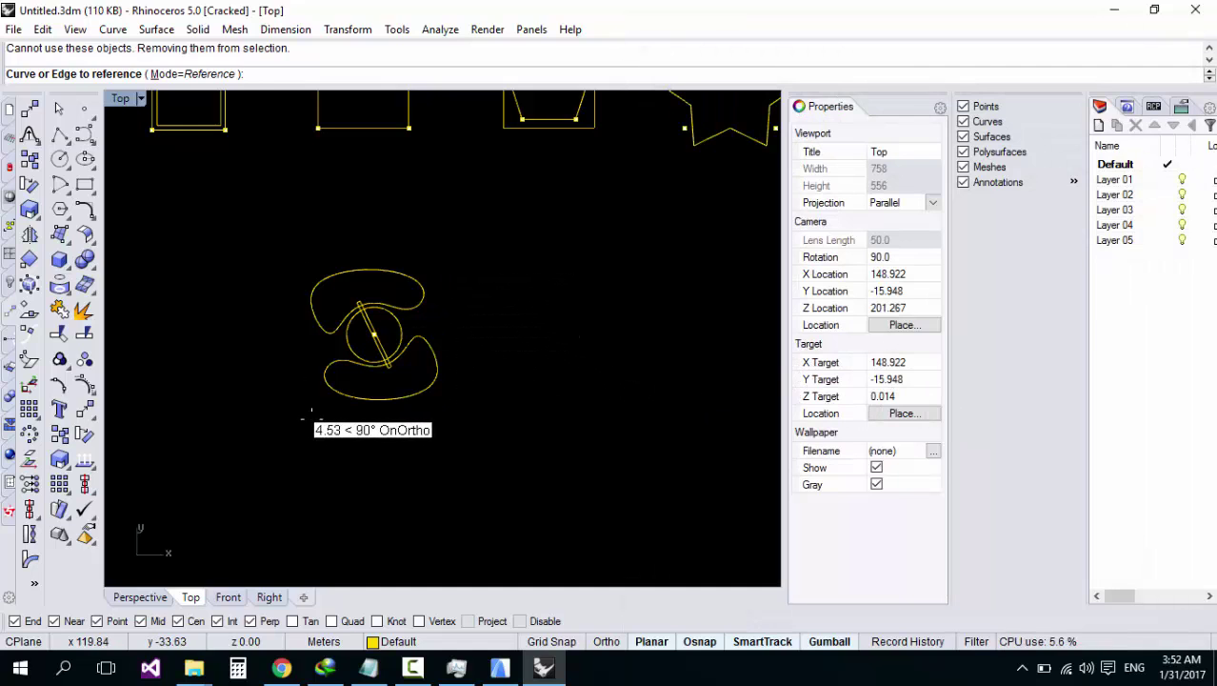
{"action": "key", "text": "Escape"}
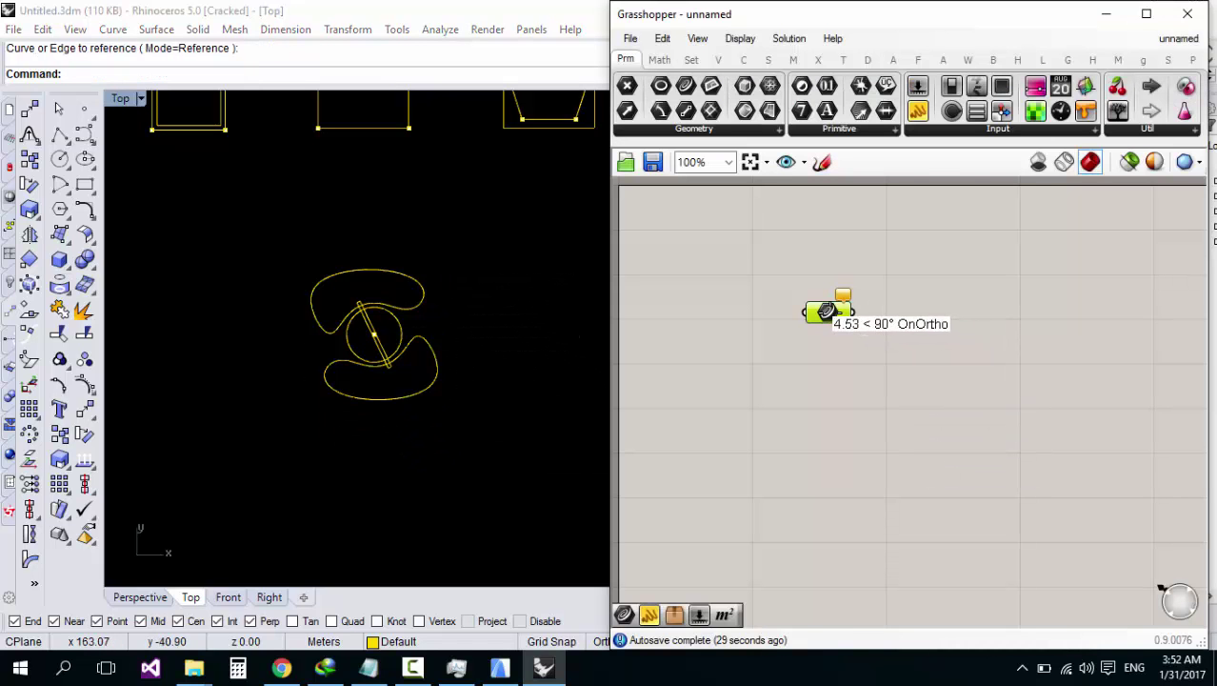
Step: Reference the two wing outlines, the central circle and the diagonal bar in the Curve parameter as multiple curves
{"action": "right_click", "coordinate": [823, 312]}
{"action": "left_click", "coordinate": [910, 508]}
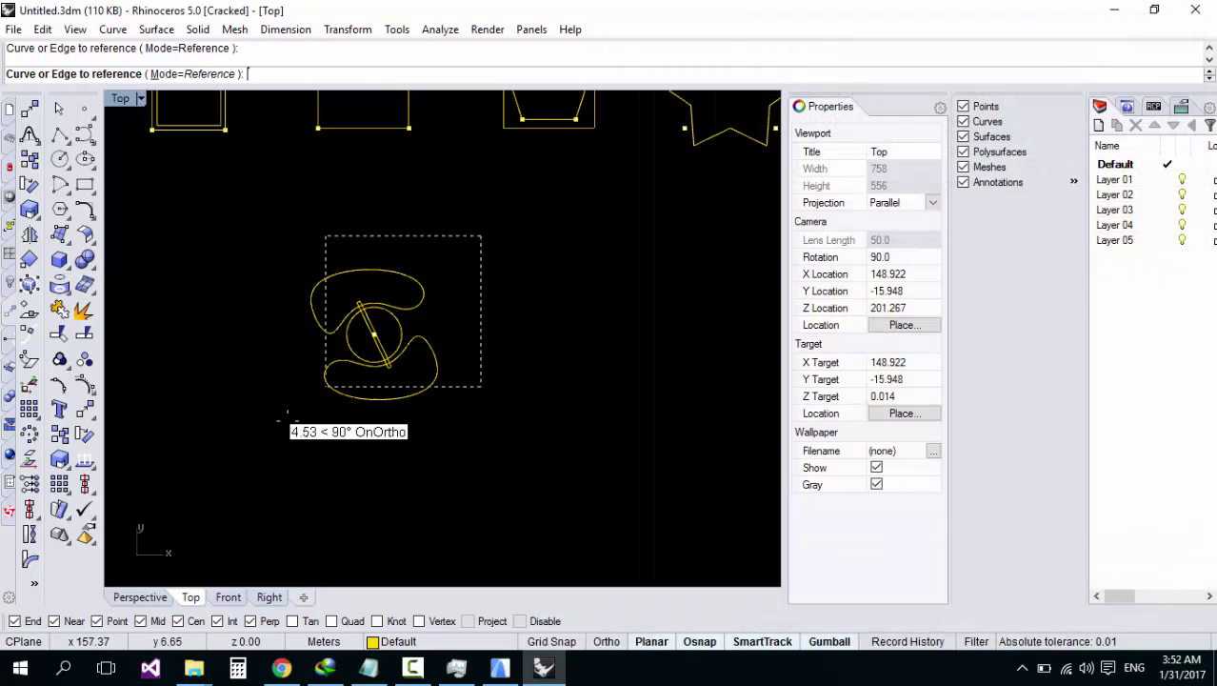
{"action": "key", "text": "Return"}
{"action": "left_click", "coordinate": [859, 332]}
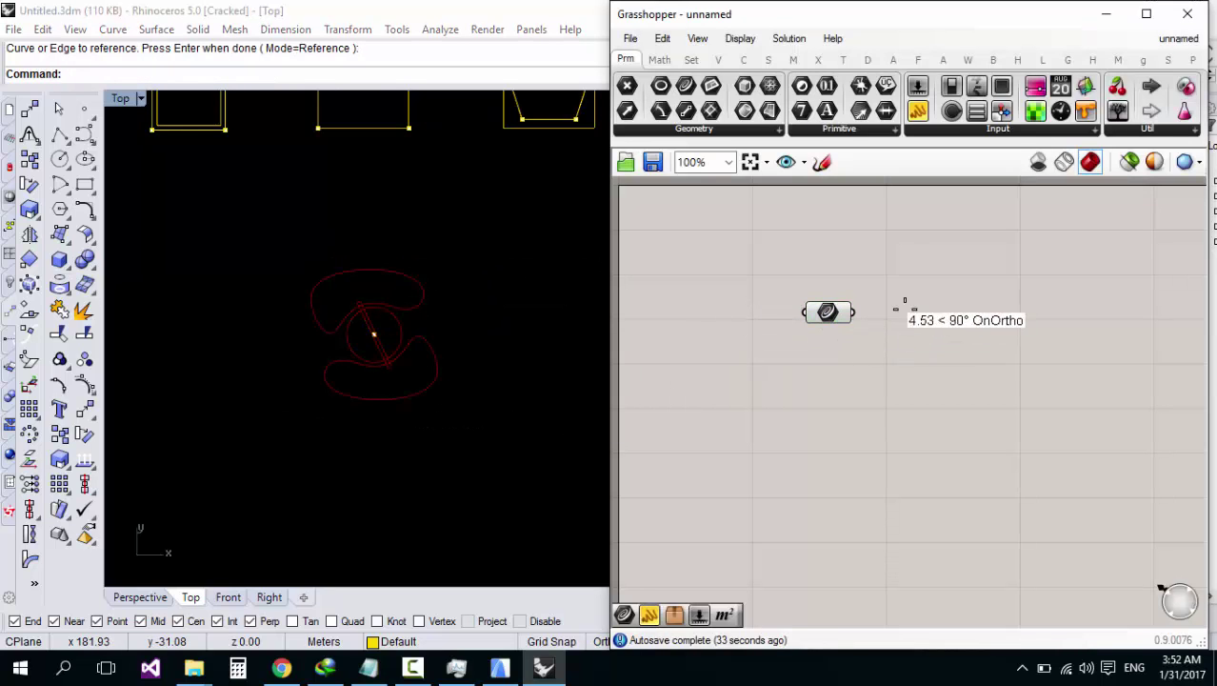
{"action": "left_click", "coordinate": [693, 57]}
{"action": "left_click", "coordinate": [663, 57]}
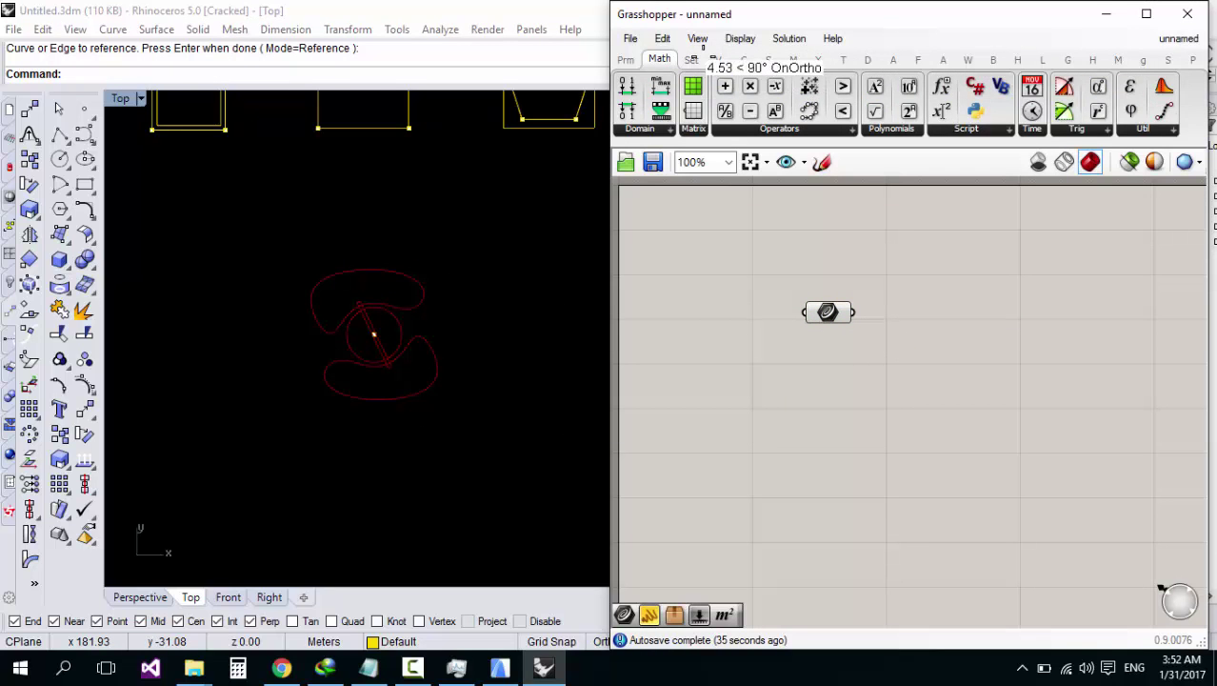
{"action": "left_click", "coordinate": [696, 58]}
{"action": "scroll", "coordinate": [750, 50], "scroll_direction": "down", "scroll_amount": 2}
{"action": "left_click", "coordinate": [721, 61]}
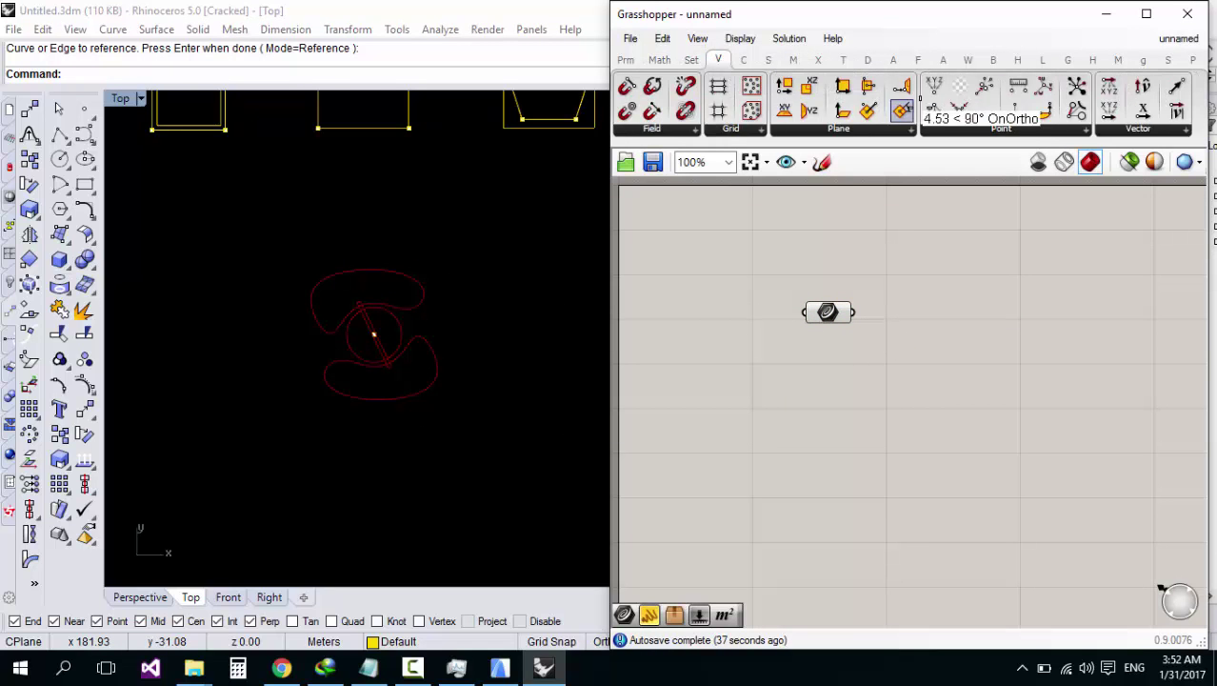
{"action": "left_click", "coordinate": [773, 59]}
{"action": "left_click", "coordinate": [744, 62]}
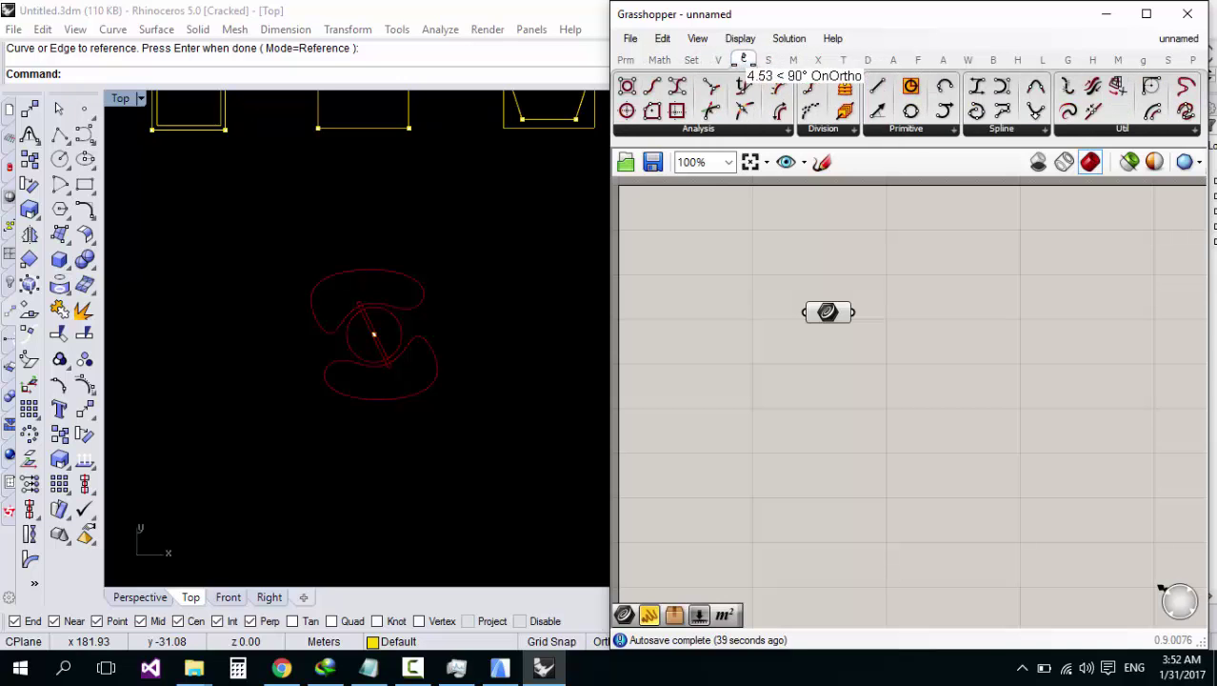
{"action": "left_click", "coordinate": [790, 57]}
{"action": "left_click", "coordinate": [816, 56]}
{"action": "left_click", "coordinate": [792, 57]}
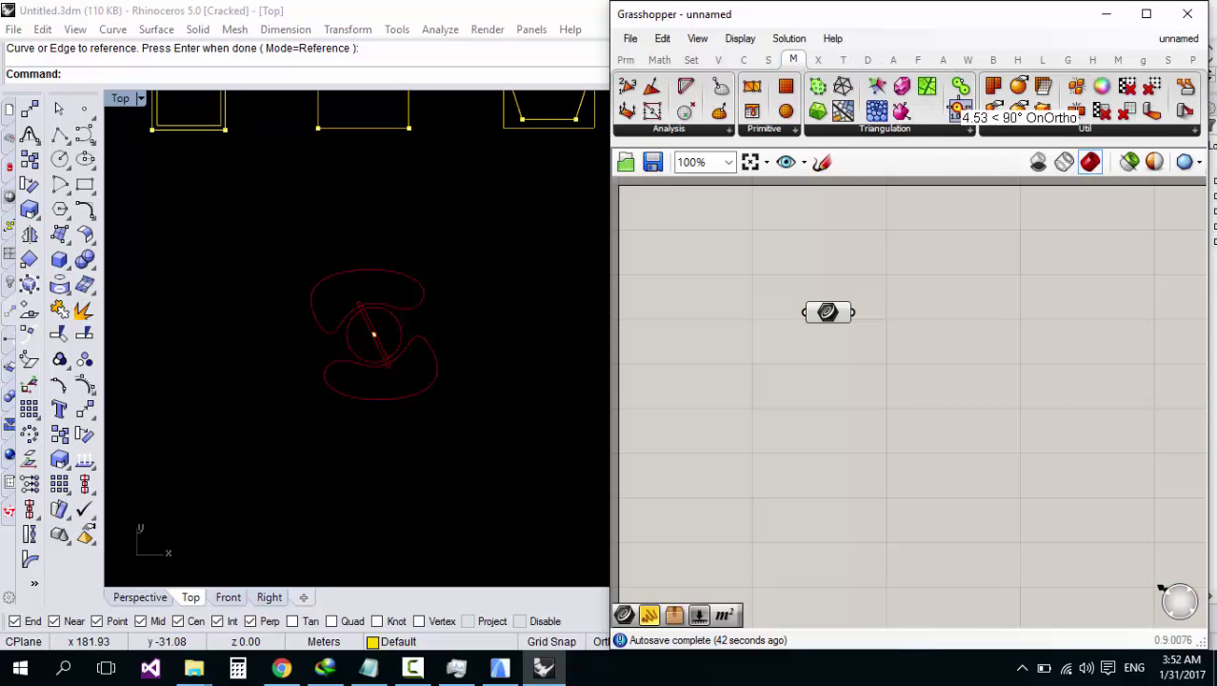
{"action": "left_click_drag", "start_coordinate": [957, 111], "coordinate": [913, 371]}
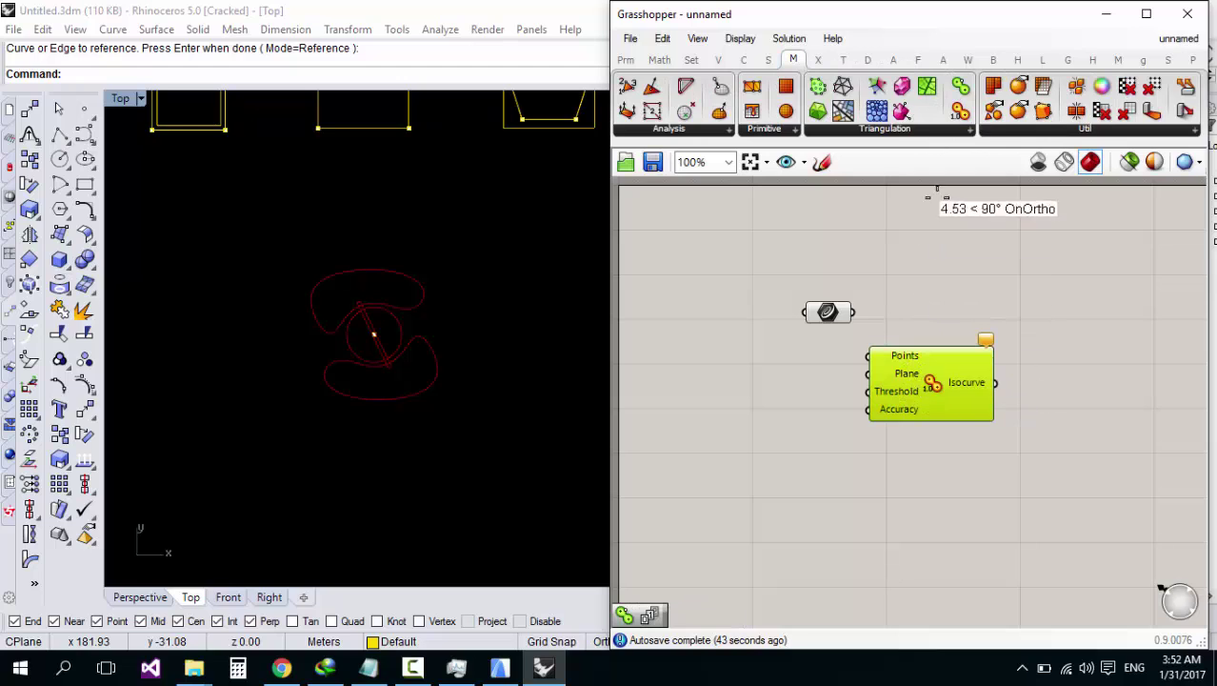
{"action": "left_click_drag", "start_coordinate": [958, 85], "coordinate": [905, 333]}
{"action": "left_click", "coordinate": [912, 353]}
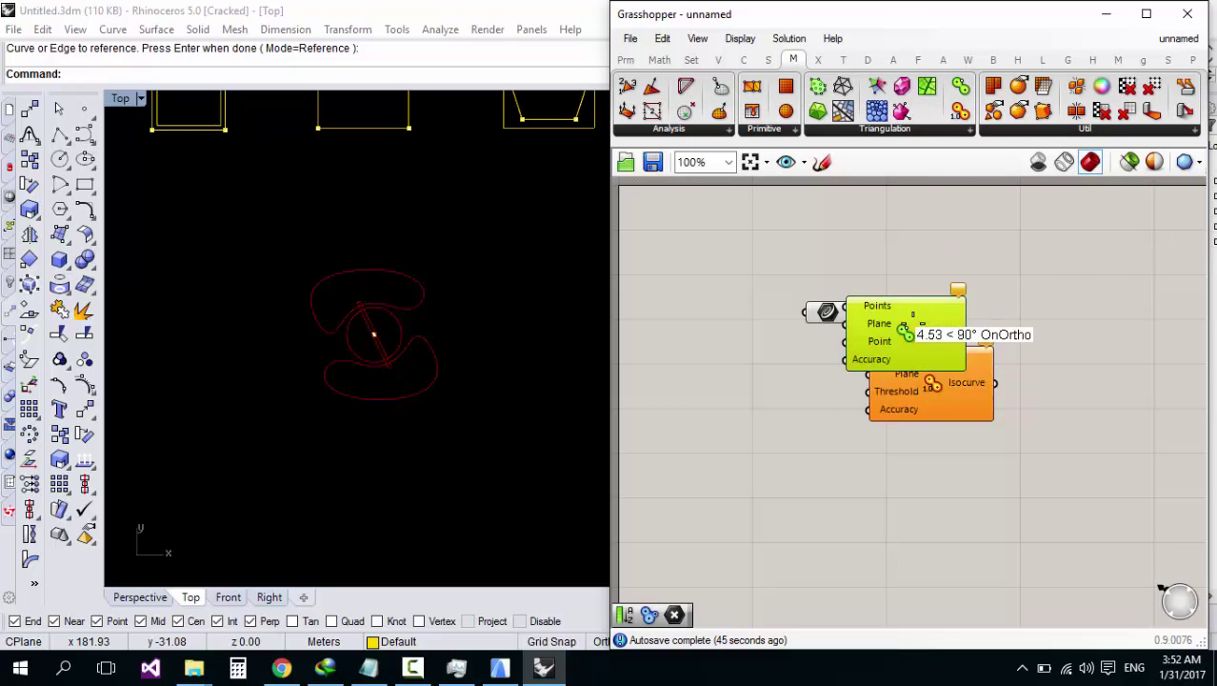
{"action": "left_click_drag", "start_coordinate": [1015, 322], "coordinate": [857, 459]}
{"action": "key", "text": "Delete"}
Step: Shift the Curve parameter aside, add a Move component beside it and feed the curves into its Geometry input
{"action": "left_click_drag", "start_coordinate": [824, 312], "coordinate": [728, 371]}
{"action": "left_click", "coordinate": [918, 415]}
{"action": "double_click", "coordinate": [906, 407]}
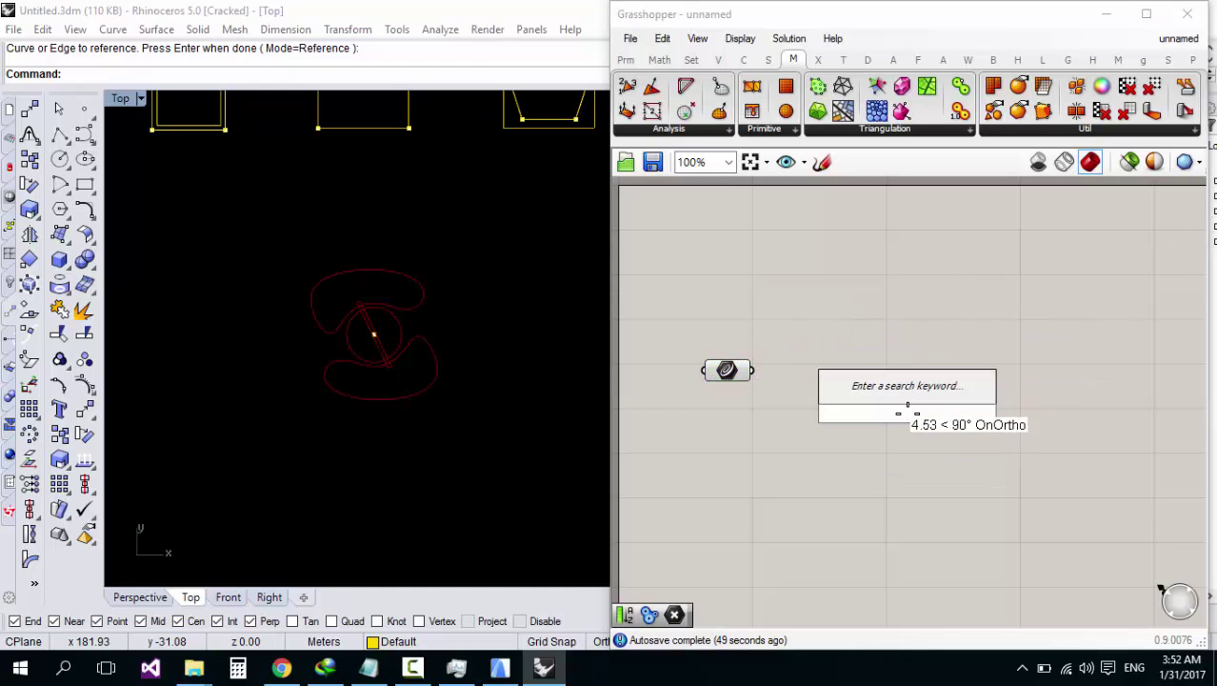
{"action": "type", "text": "move"}
{"action": "key", "text": "Return"}
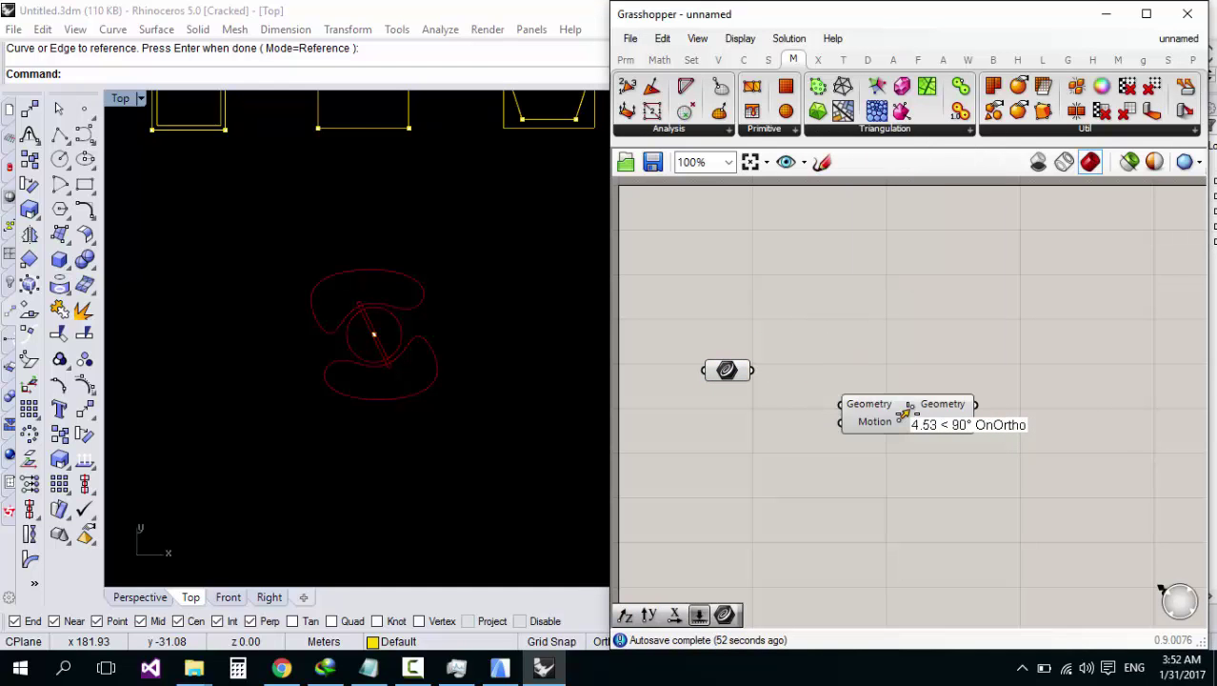
{"action": "left_click", "coordinate": [908, 413]}
{"action": "left_click_drag", "start_coordinate": [798, 362], "coordinate": [841, 404]}
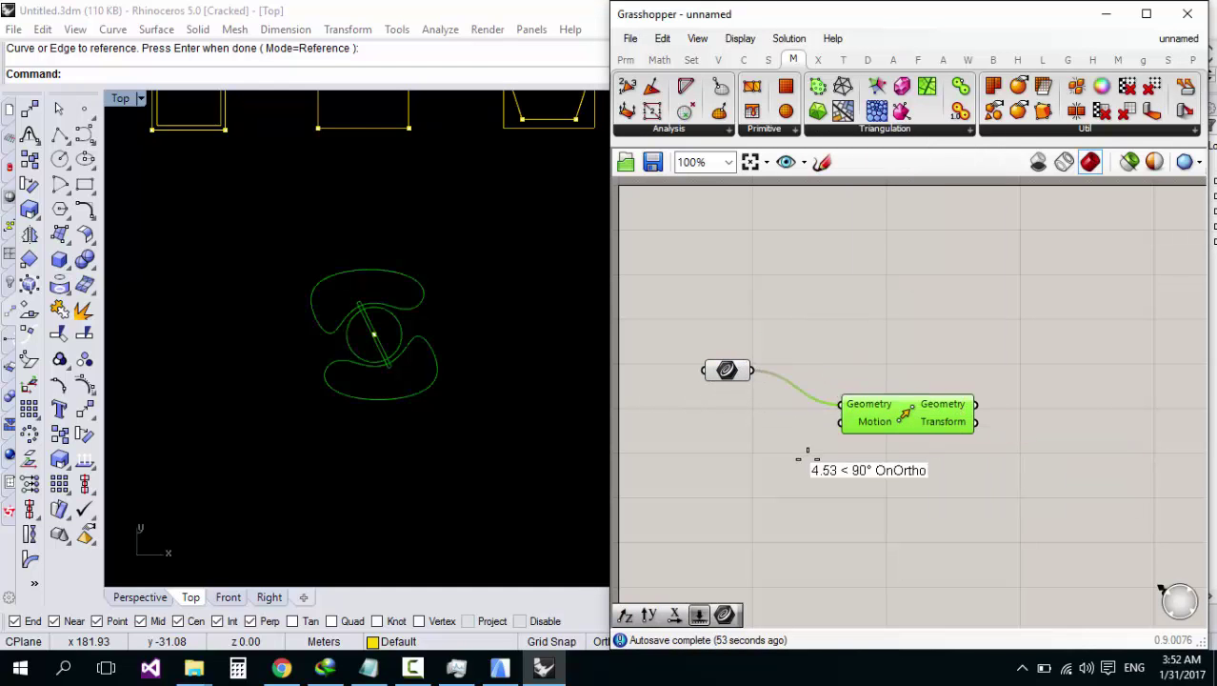
{"action": "double_click", "coordinate": [807, 457]}
{"action": "type", "text": "z"}
{"action": "key", "text": "Escape"}
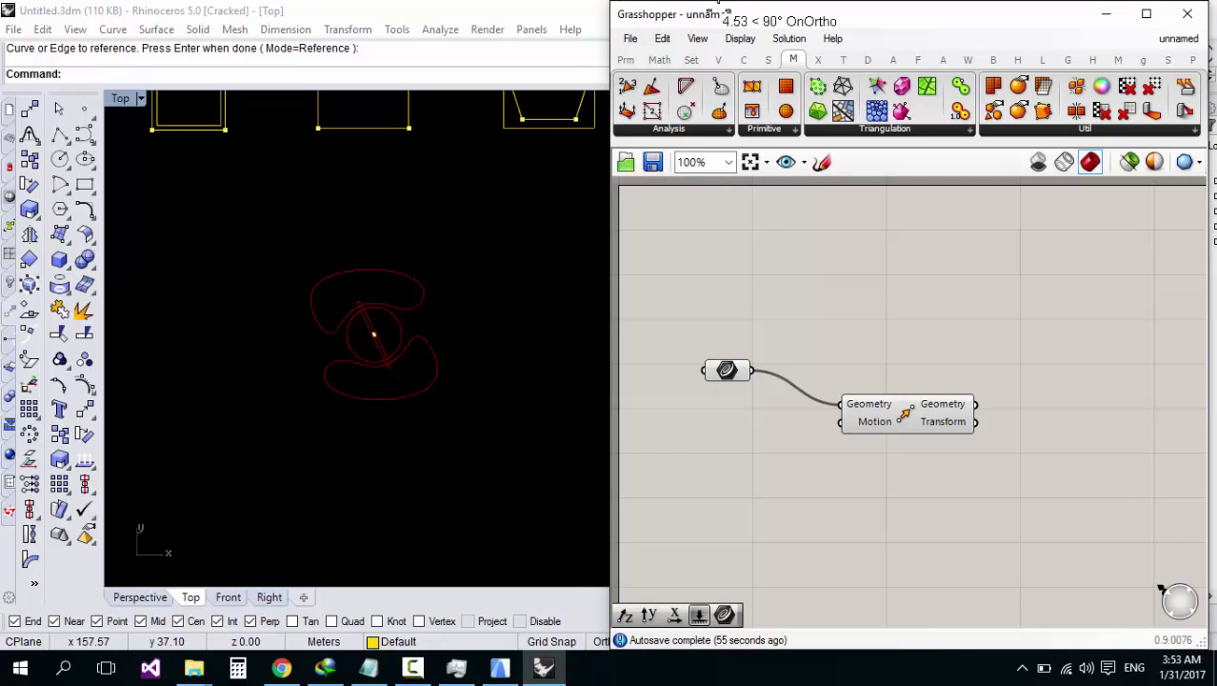
Step: Show the model in the Perspective viewport, with the Grasshopper window shifted aside so the tower plan and its moved copy are in view
{"action": "left_click_drag", "start_coordinate": [760, 11], "coordinate": [909, 149]}
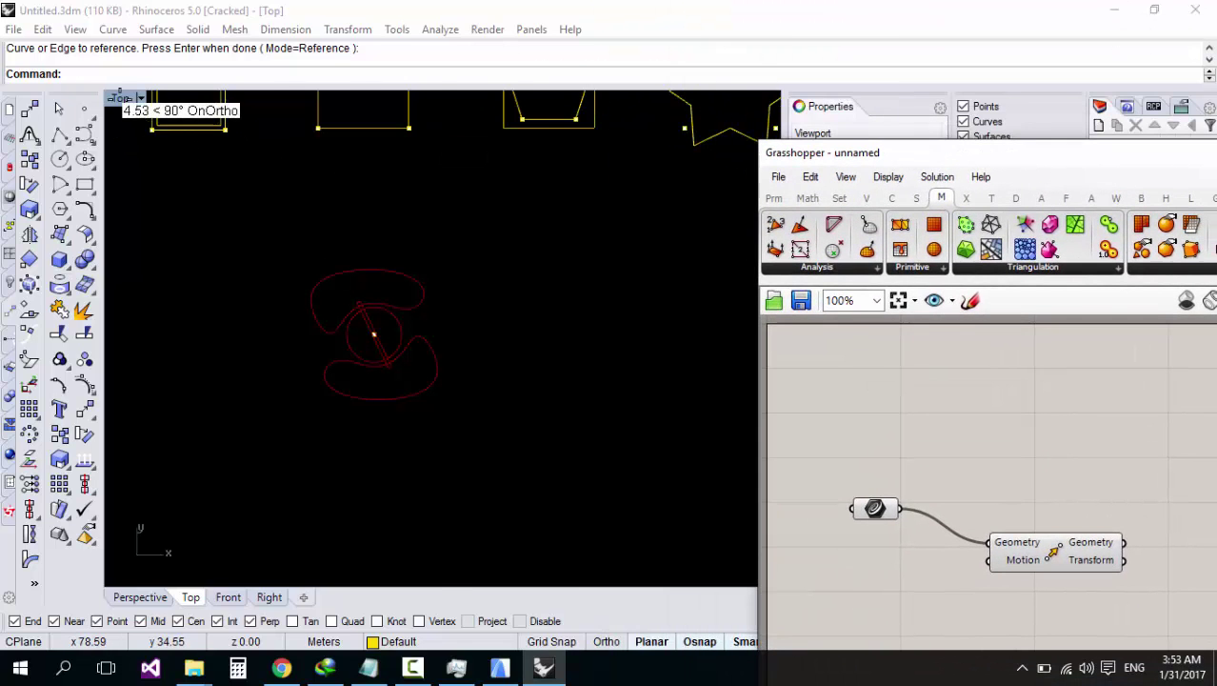
{"action": "double_click", "coordinate": [116, 96]}
{"action": "double_click", "coordinate": [471, 96]}
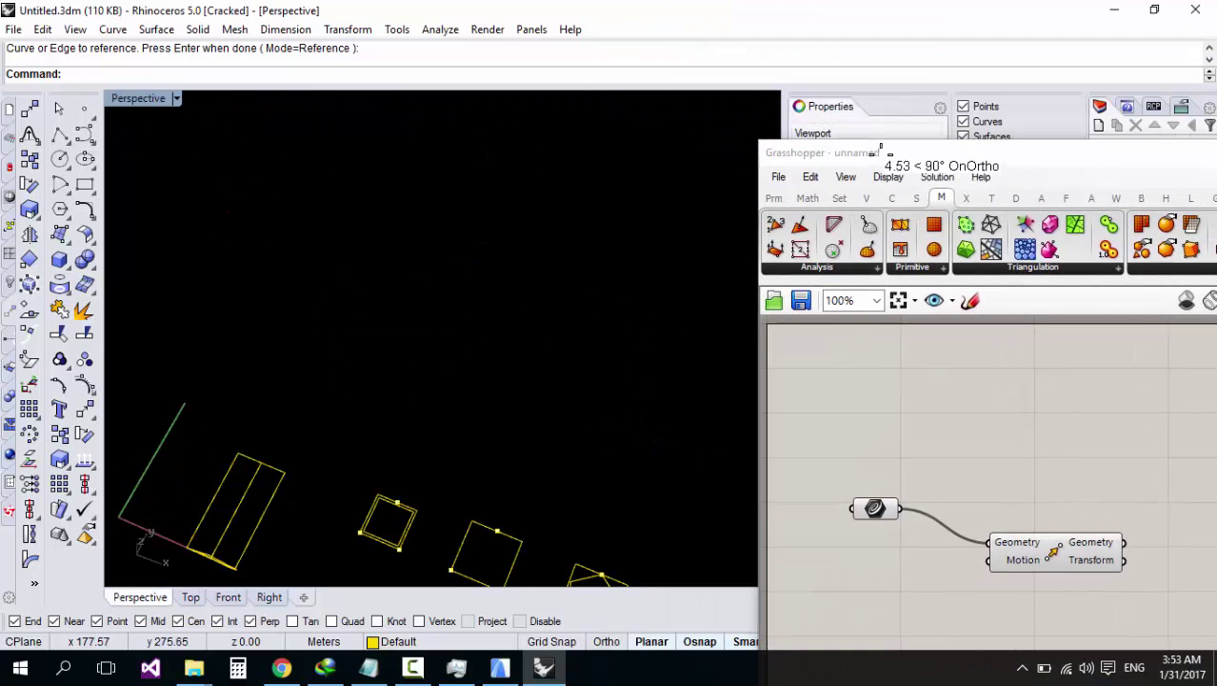
{"action": "left_click_drag", "start_coordinate": [881, 151], "coordinate": [881, 12]}
{"action": "scroll", "coordinate": [383, 328], "scroll_direction": "down", "scroll_amount": 5}
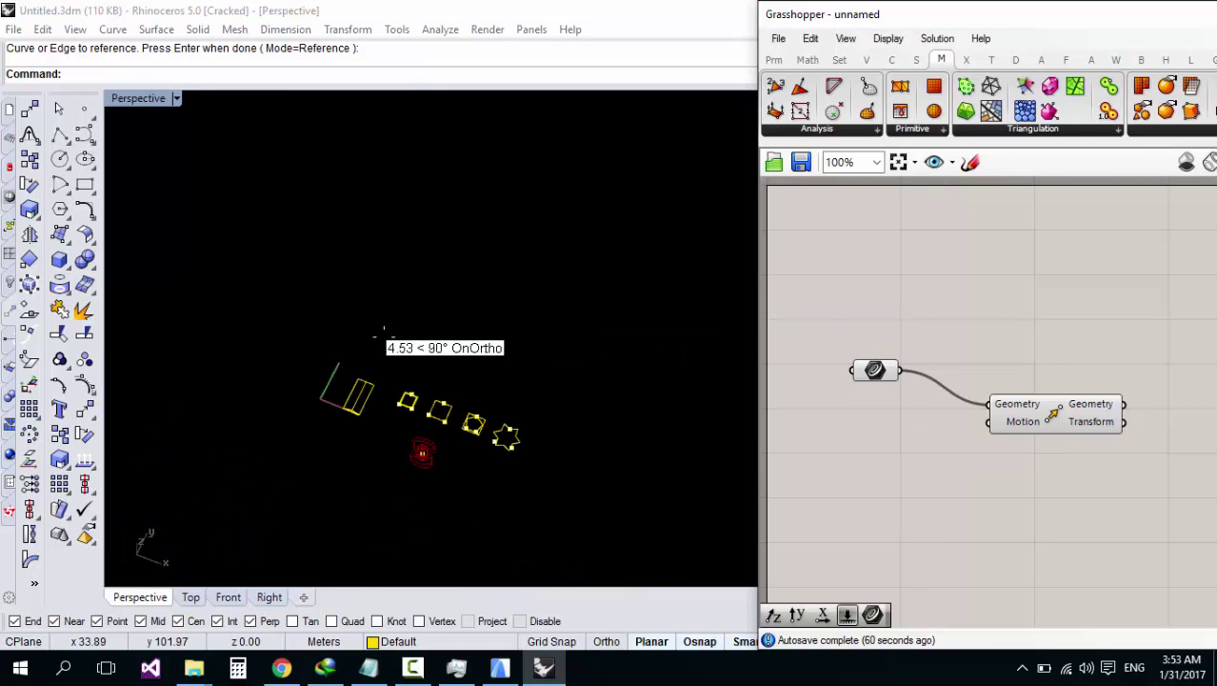
{"action": "scroll", "coordinate": [384, 336], "scroll_direction": "down", "scroll_amount": 4}
{"action": "scroll", "coordinate": [422, 386], "scroll_direction": "up", "scroll_amount": 12}
{"action": "right_click_drag", "start_coordinate": [381, 455], "coordinate": [362, 359]}
{"action": "scroll", "coordinate": [367, 371], "scroll_direction": "down", "scroll_amount": 8}
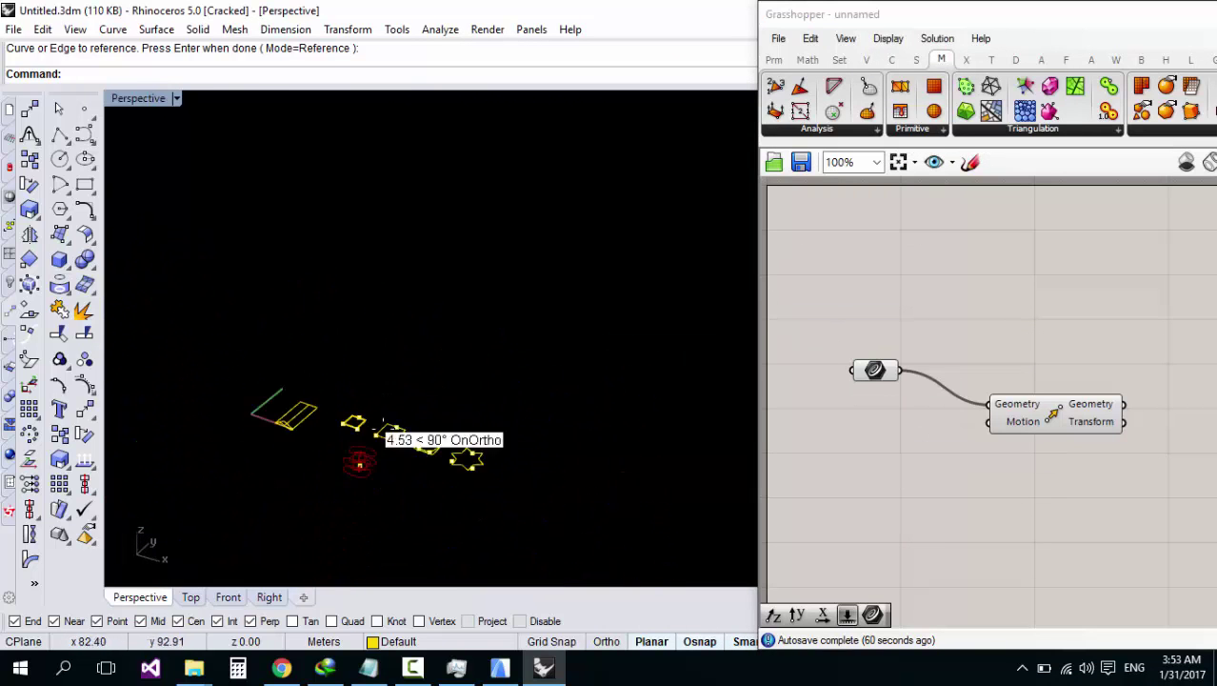
{"action": "scroll", "coordinate": [383, 423], "scroll_direction": "up", "scroll_amount": 4}
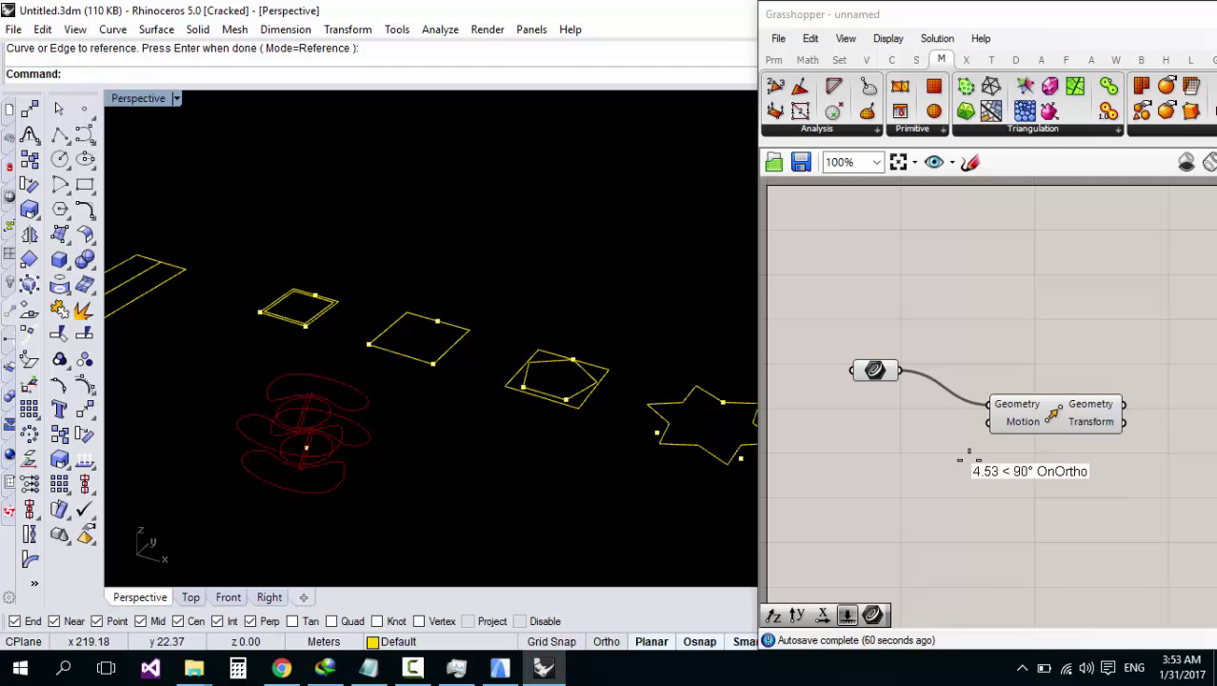
{"action": "scroll", "coordinate": [657, 419], "scroll_direction": "down", "scroll_amount": 3}
Step: Add a Unit Z vector component below the Curve parameter and connect it to the Motion input of Move
{"action": "scroll", "coordinate": [1028, 441], "scroll_direction": "up", "scroll_amount": 3}
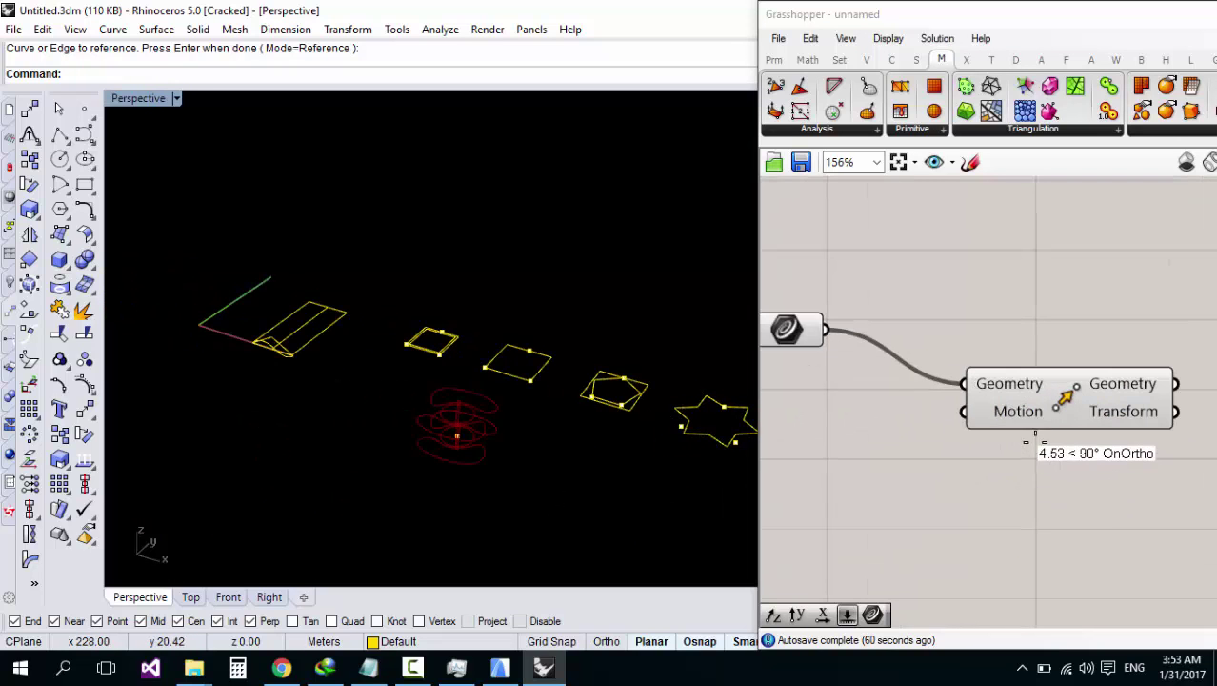
{"action": "double_click", "coordinate": [997, 459]}
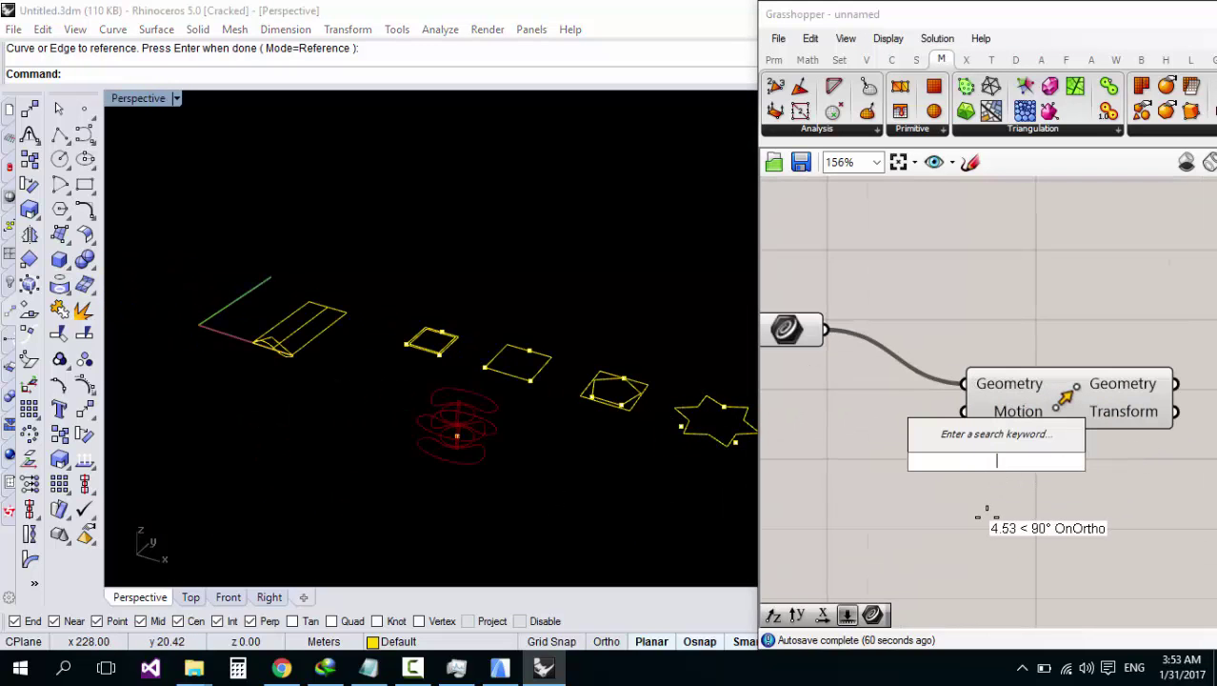
{"action": "type", "text": "z"}
{"action": "left_click", "coordinate": [972, 434]}
{"action": "left_click_drag", "start_coordinate": [968, 451], "coordinate": [813, 487]}
{"action": "left_click_drag", "start_coordinate": [965, 412], "coordinate": [934, 494]}
Step: Add a Series component just below the Unit Z vector component
{"action": "right_click_drag", "start_coordinate": [784, 522], "coordinate": [901, 464]}
{"action": "double_click", "coordinate": [916, 510]}
{"action": "type", "text": "s"}
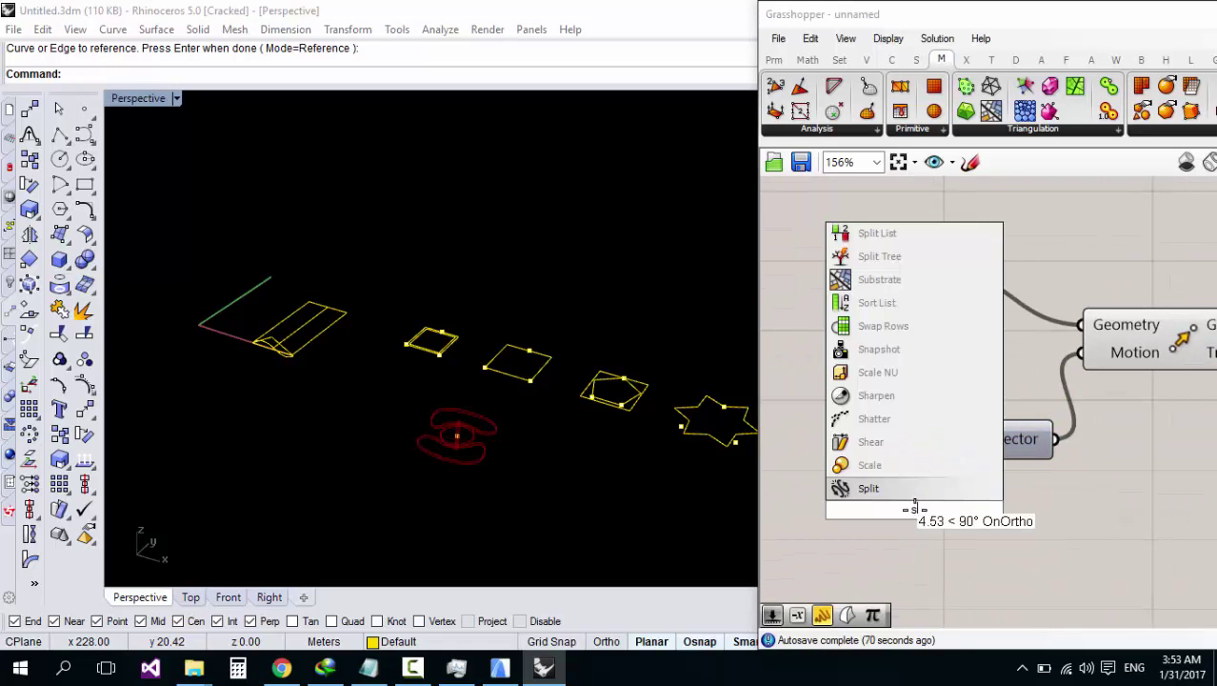
{"action": "type", "text": "eries"}
{"action": "key", "text": "Return"}
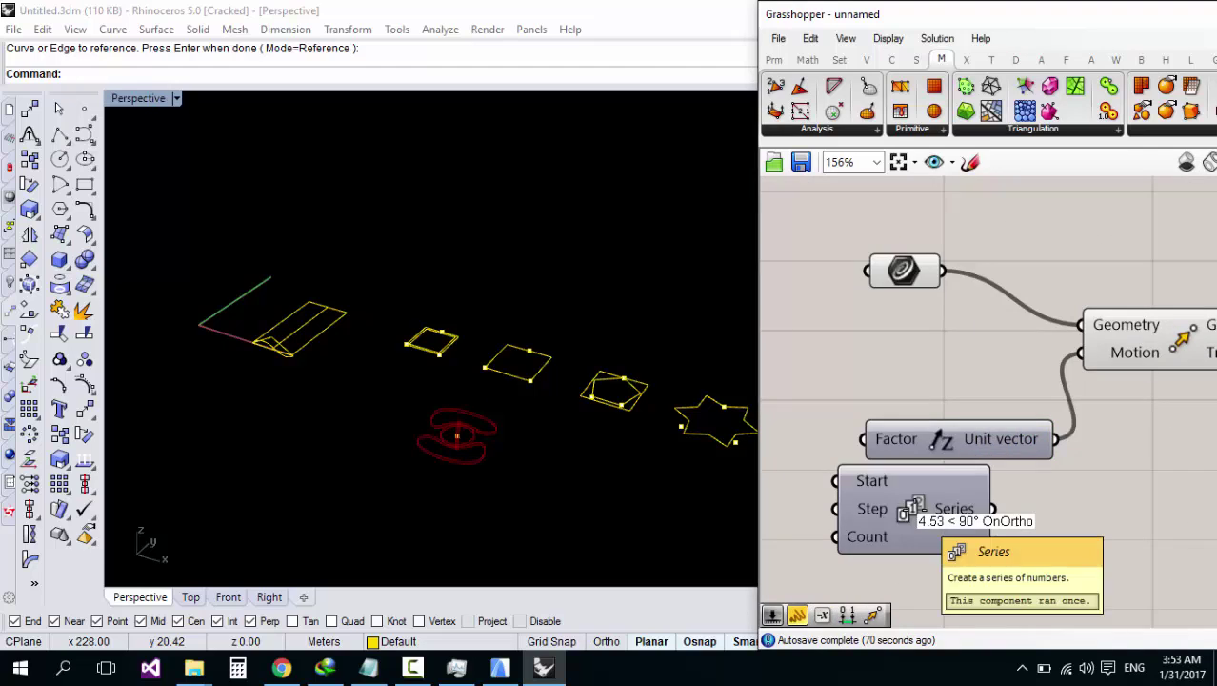
{"action": "scroll", "coordinate": [915, 511], "scroll_direction": "down", "scroll_amount": 4}
{"action": "scroll", "coordinate": [915, 520], "scroll_direction": "up", "scroll_amount": 4}
Step: Add a number slider set to 4 and connect it to the Step input of the Series component
{"action": "double_click", "coordinate": [850, 511]}
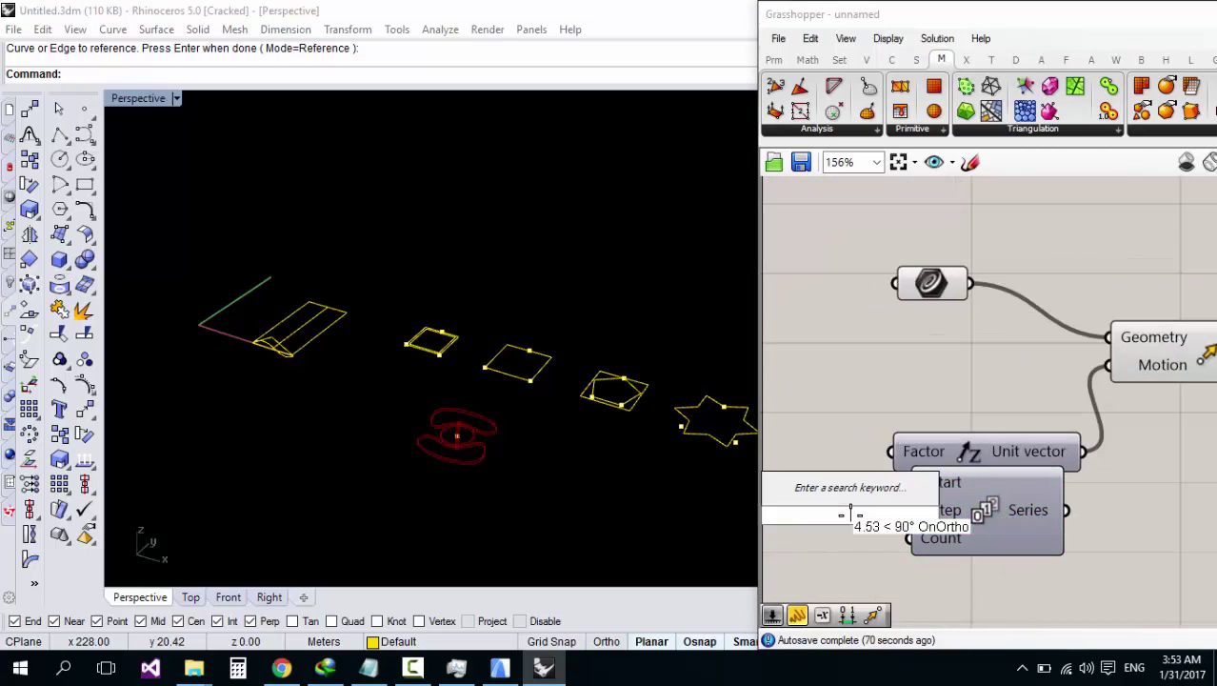
{"action": "type", "text": "number slider"}
{"action": "key", "text": "Return"}
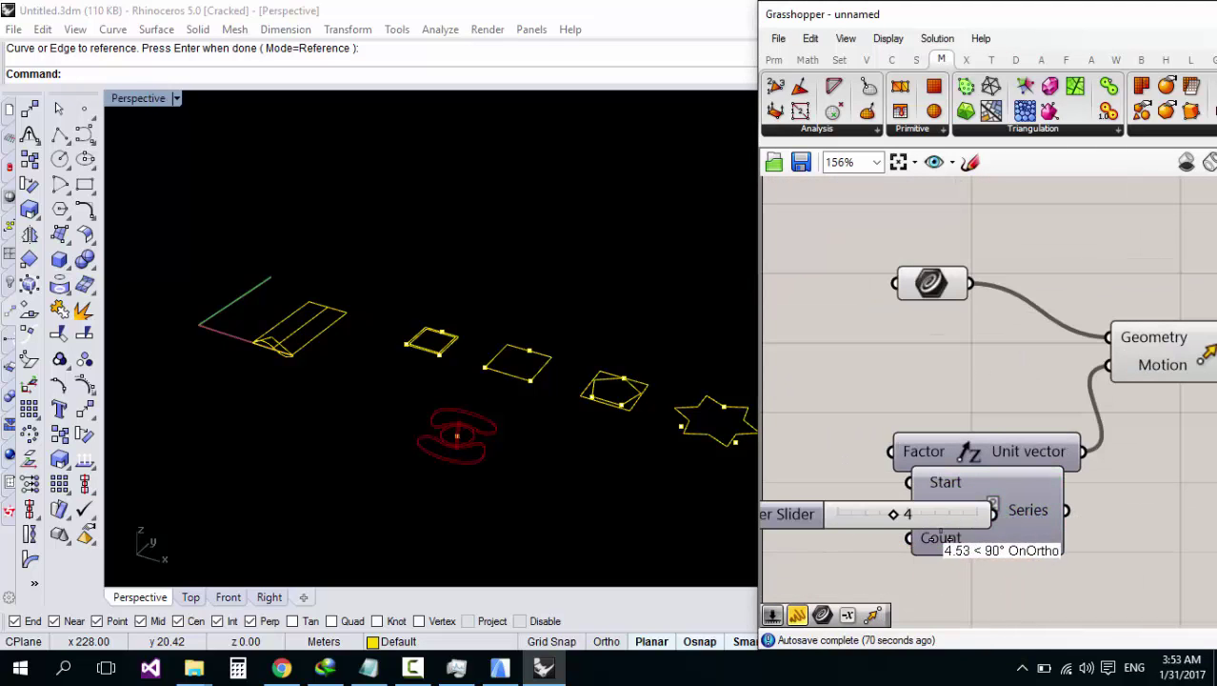
{"action": "scroll", "coordinate": [895, 533], "scroll_direction": "down", "scroll_amount": 3}
{"action": "left_click_drag", "start_coordinate": [874, 550], "coordinate": [829, 512]}
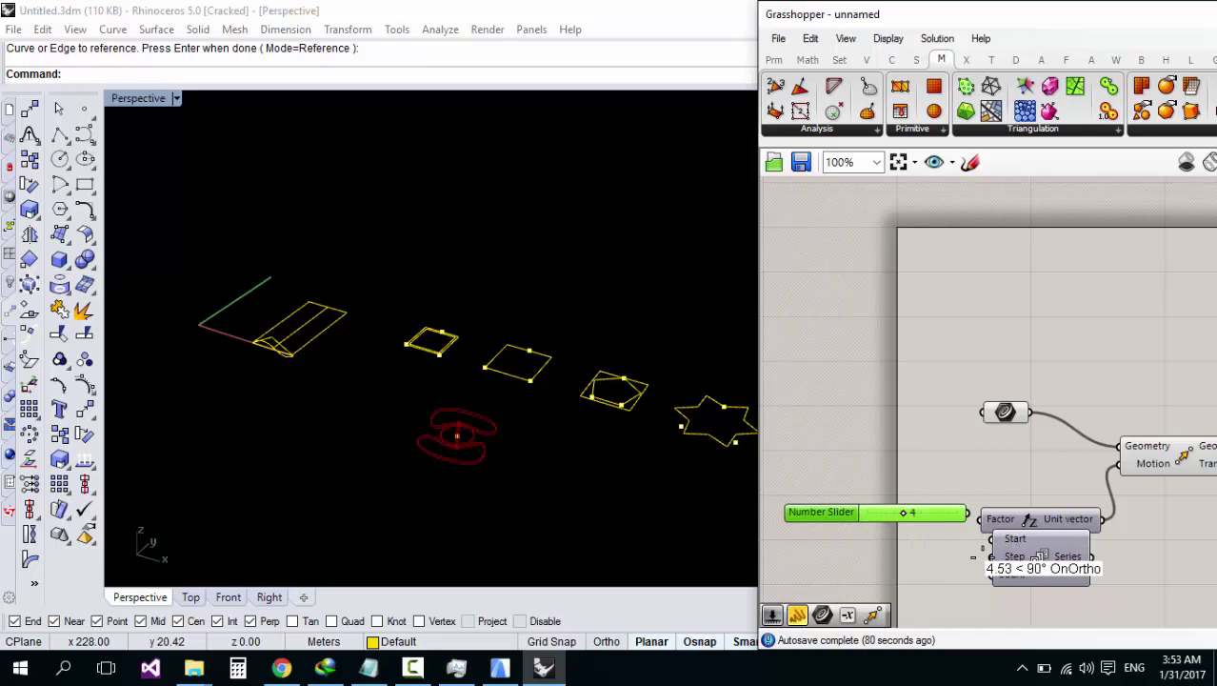
{"action": "left_click_drag", "start_coordinate": [948, 511], "coordinate": [928, 533]}
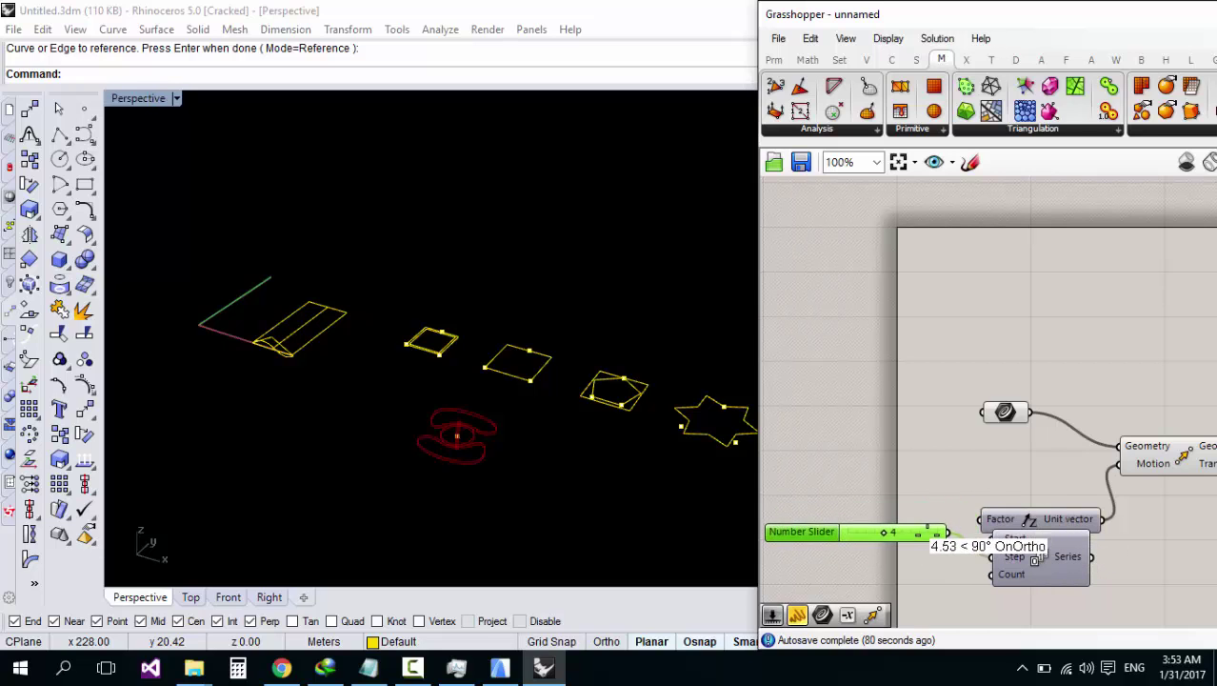
{"action": "double_click", "coordinate": [938, 582]}
{"action": "type", "text": "10"}
{"action": "key", "text": "Return"}
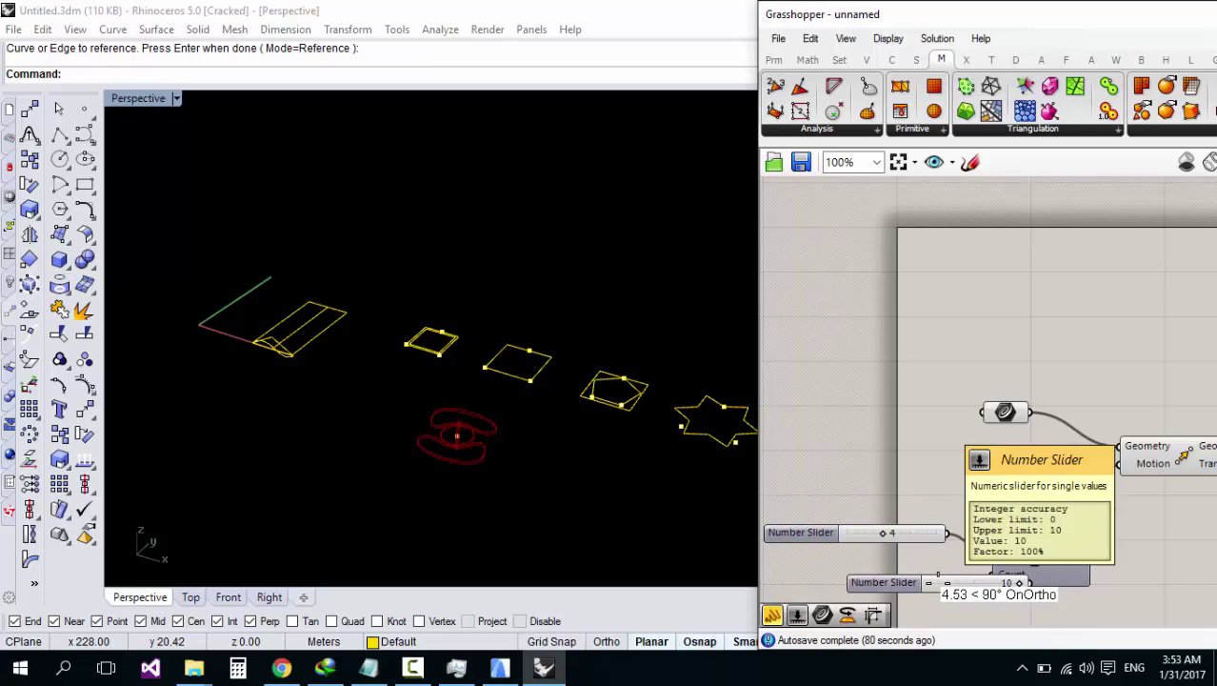
{"action": "double_click", "coordinate": [938, 579]}
{"action": "key", "text": "Return"}
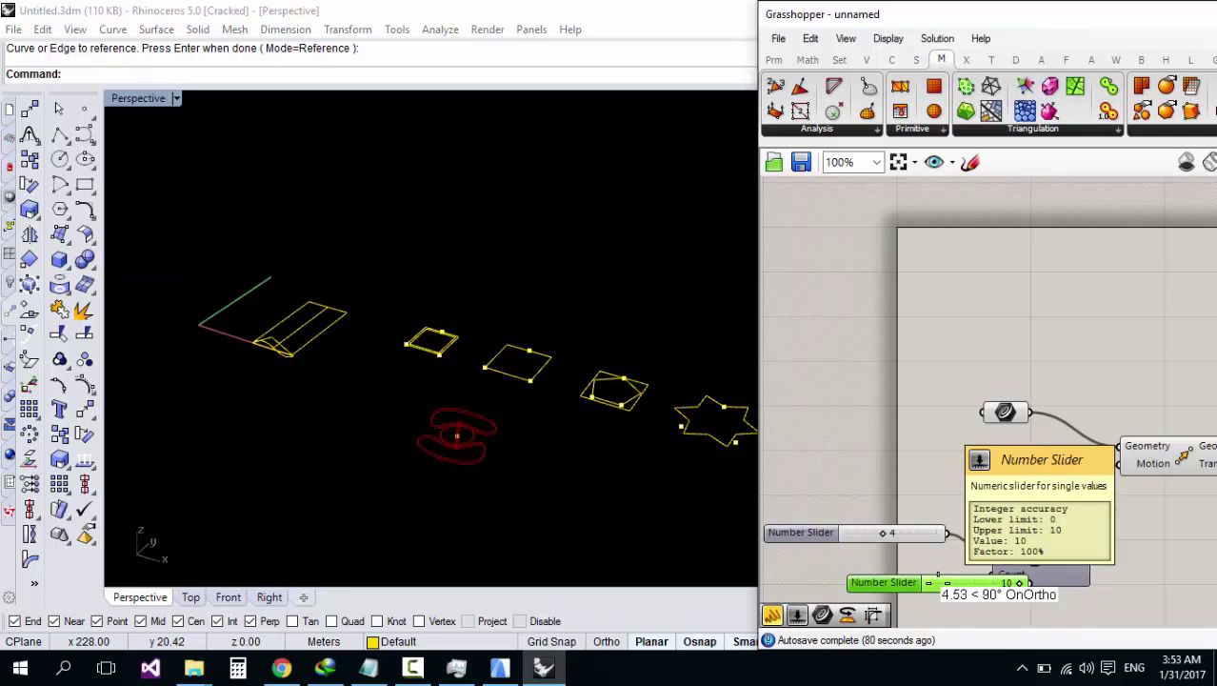
Step: Replace the number slider set to 10 with a new one set to 15 and connect it to the Series Count input
{"action": "scroll", "coordinate": [905, 533], "scroll_direction": "down", "scroll_amount": 2}
{"action": "double_click", "coordinate": [896, 548]}
{"action": "type", "text": "=15"}
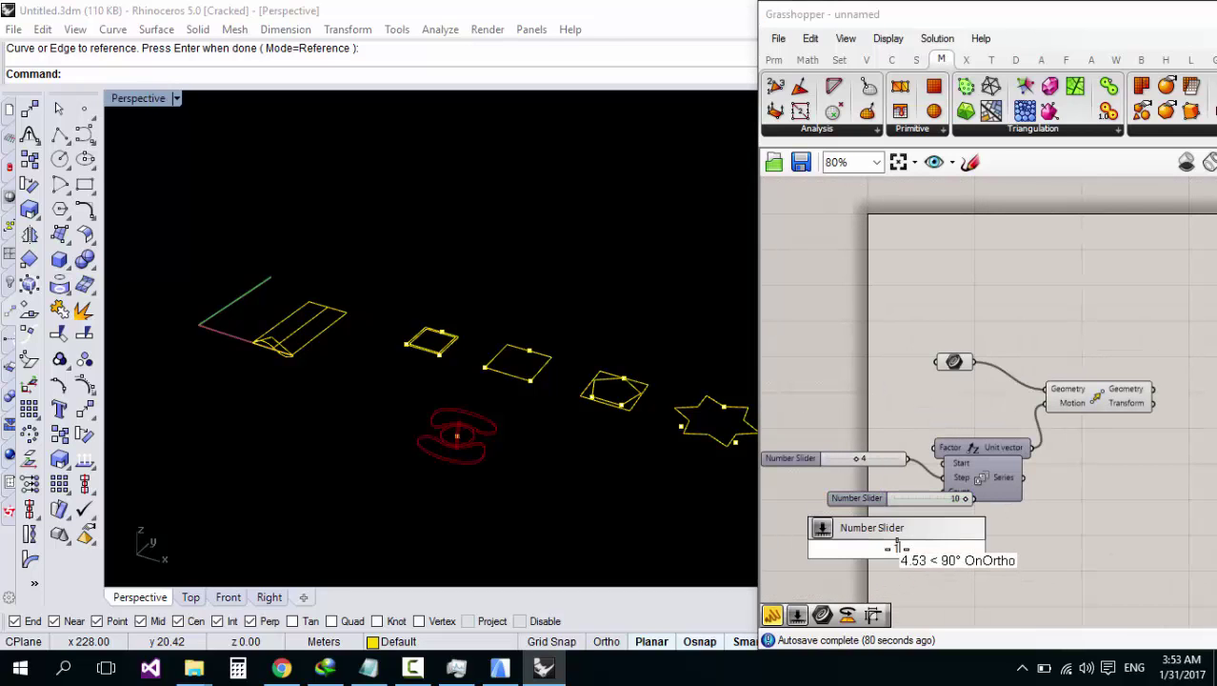
{"action": "key", "text": "Return"}
{"action": "key", "text": "Delete"}
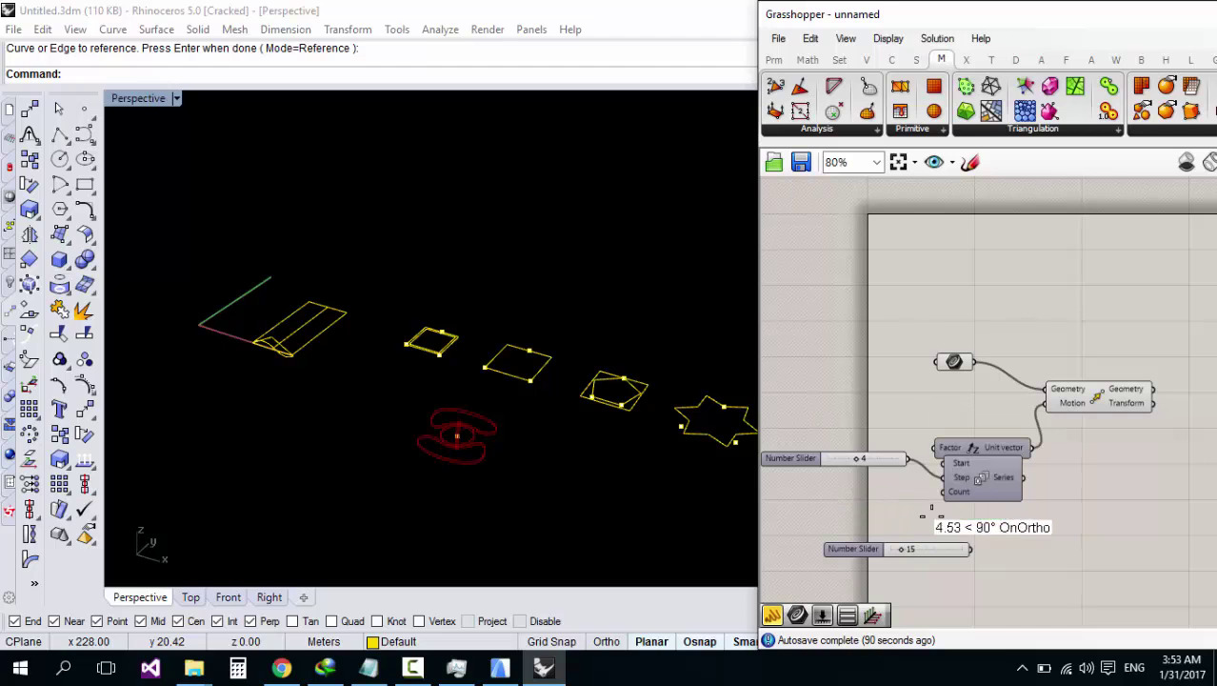
{"action": "left_click_drag", "start_coordinate": [913, 544], "coordinate": [858, 502]}
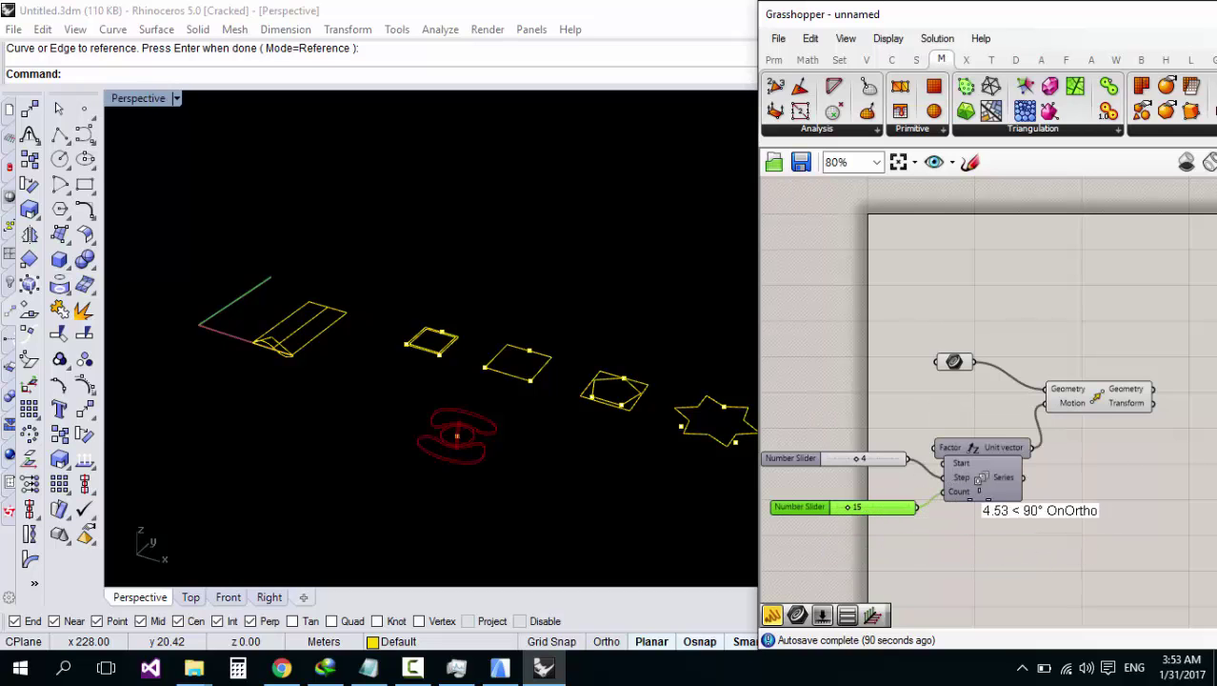
Step: Move the Unit Z component up clear of Series and connect the Series output to its Factor input
{"action": "left_click_drag", "start_coordinate": [999, 445], "coordinate": [1000, 407]}
{"action": "left_click_drag", "start_coordinate": [1028, 470], "coordinate": [916, 384]}
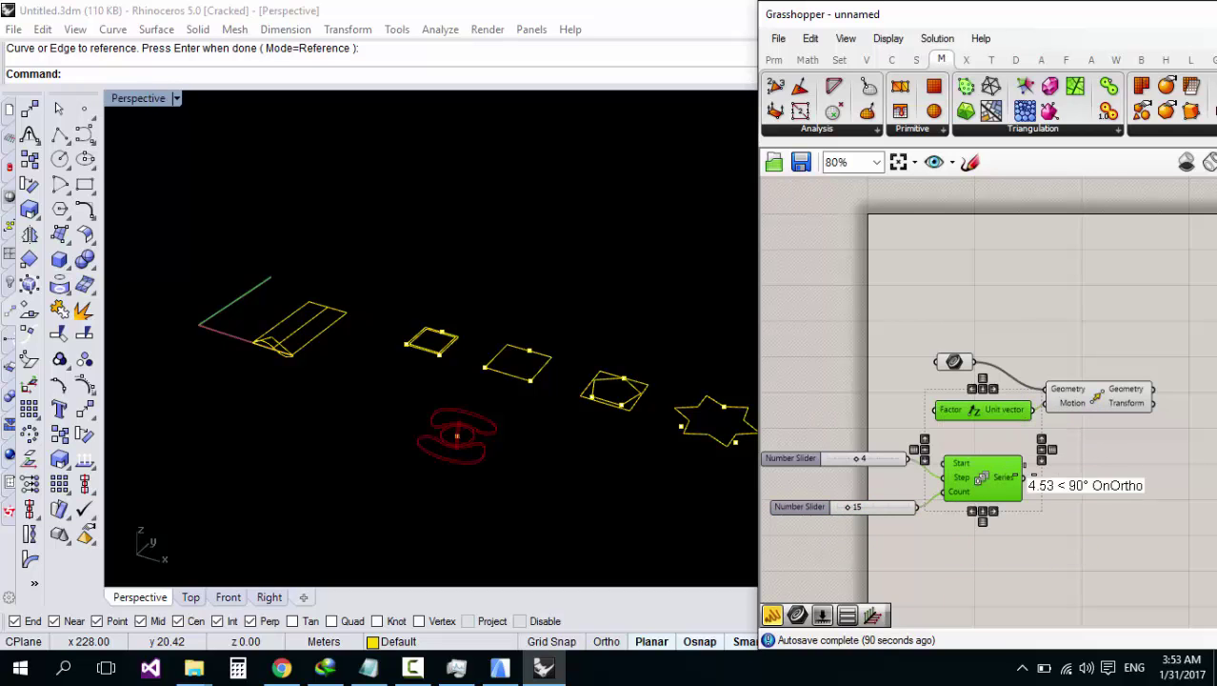
{"action": "scroll", "coordinate": [452, 436], "scroll_direction": "up", "scroll_amount": 5}
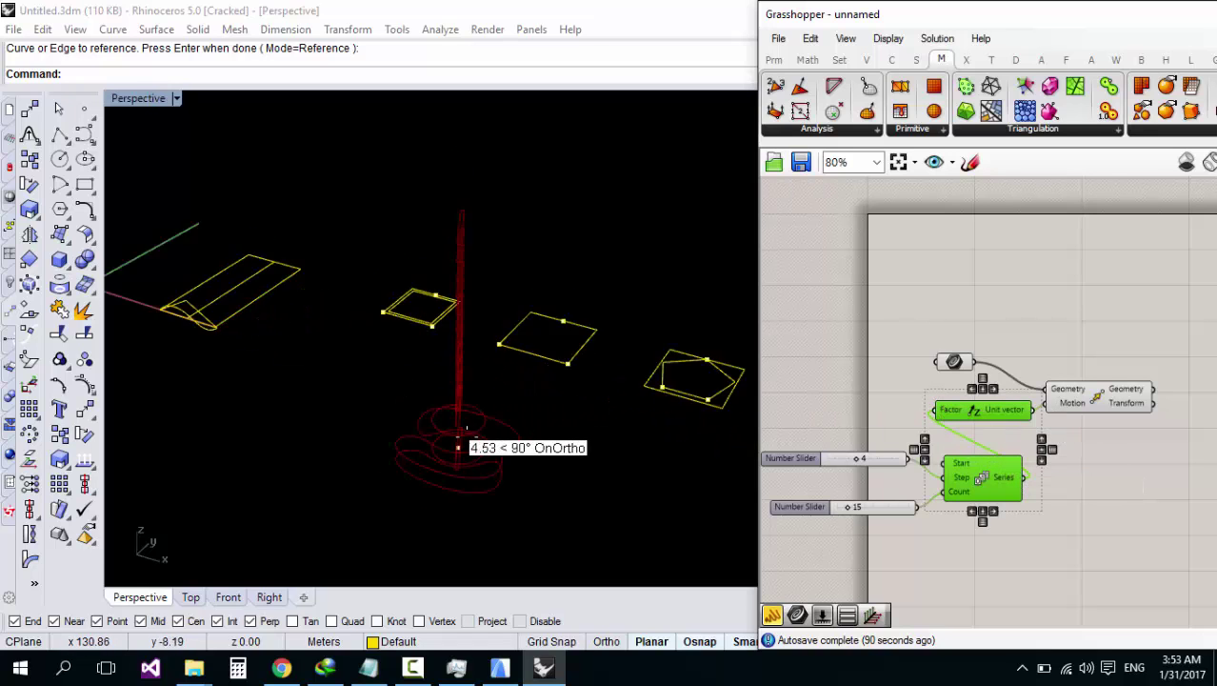
Step: Select the tower plan curves and try to reference them in the Curve parameter as a single curve
{"action": "right_click_drag", "start_coordinate": [667, 428], "coordinate": [451, 434]}
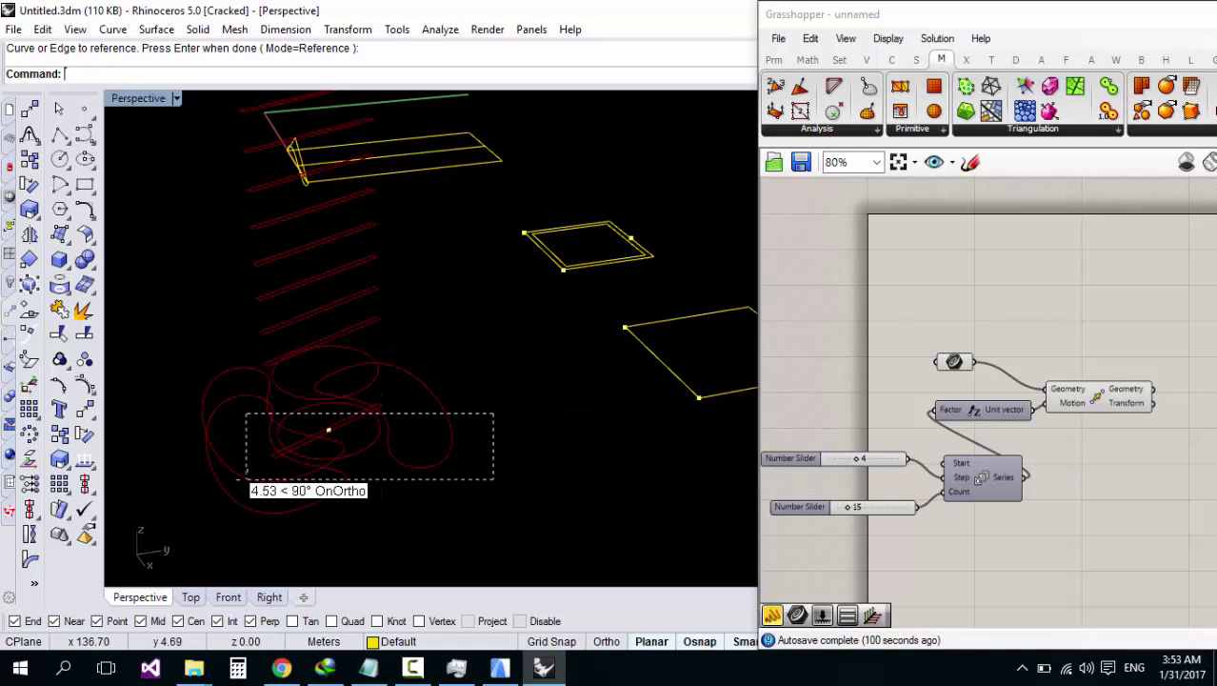
{"action": "left_click_drag", "start_coordinate": [367, 470], "coordinate": [367, 468]}
{"action": "left_click_drag", "start_coordinate": [505, 402], "coordinate": [196, 501]}
{"action": "right_click", "coordinate": [948, 362]}
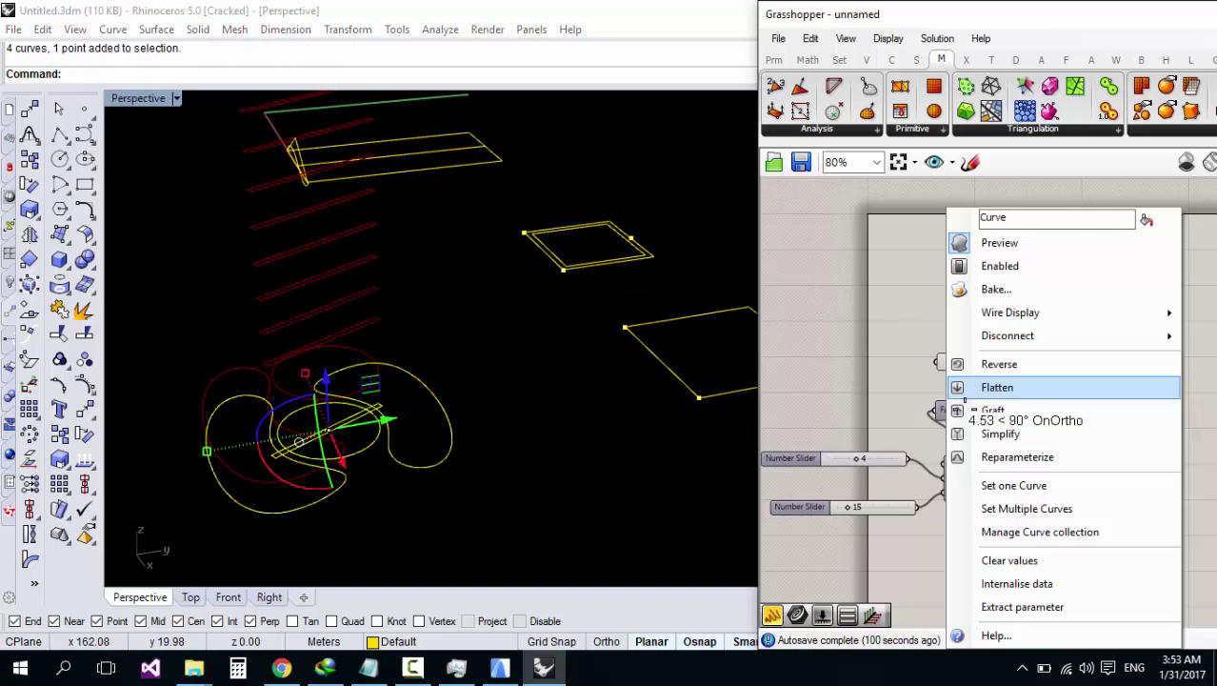
{"action": "left_click", "coordinate": [1038, 488]}
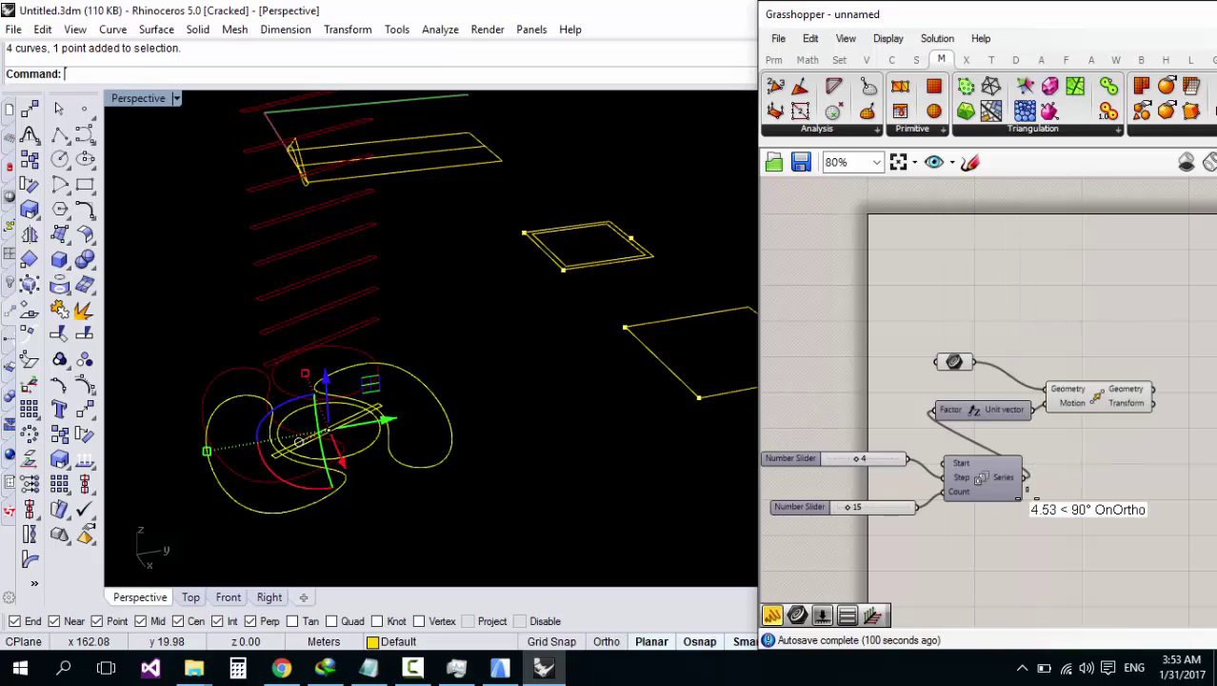
Step: Reference all the tower plan curves in the Curve parameter as multiple curves and check the stacked copies made by Move
{"action": "right_click_drag", "start_coordinate": [470, 424], "coordinate": [462, 389]}
{"action": "left_click_drag", "start_coordinate": [465, 381], "coordinate": [243, 479]}
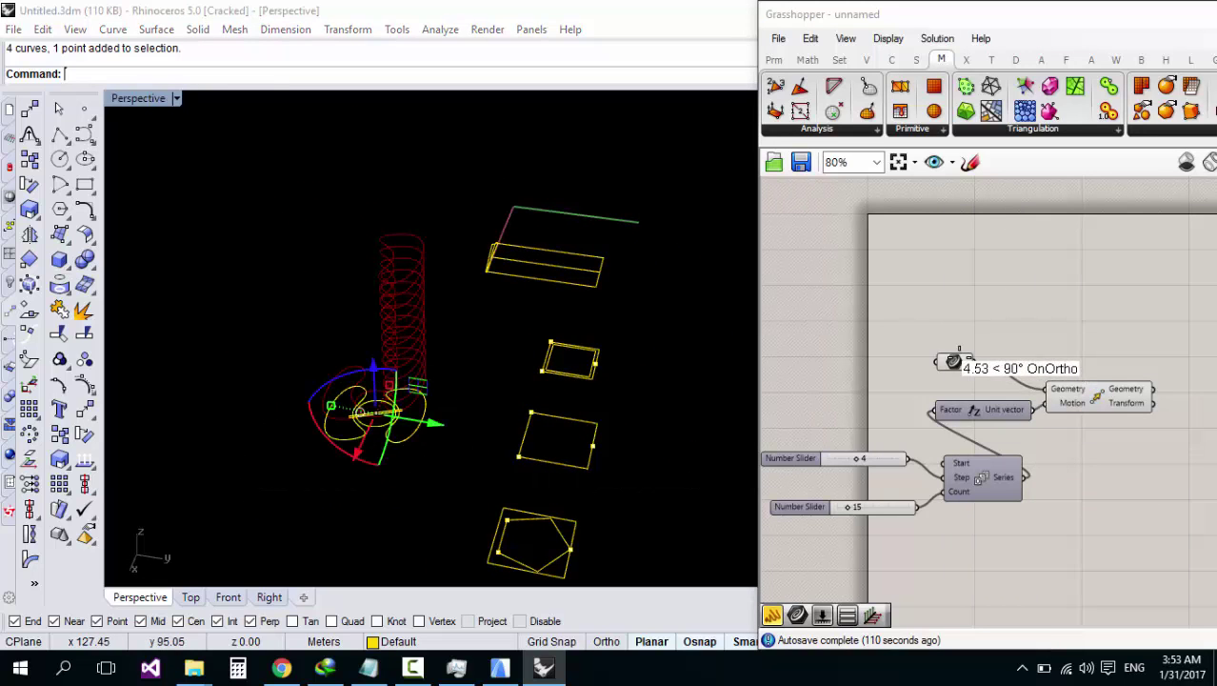
{"action": "right_click", "coordinate": [950, 362]}
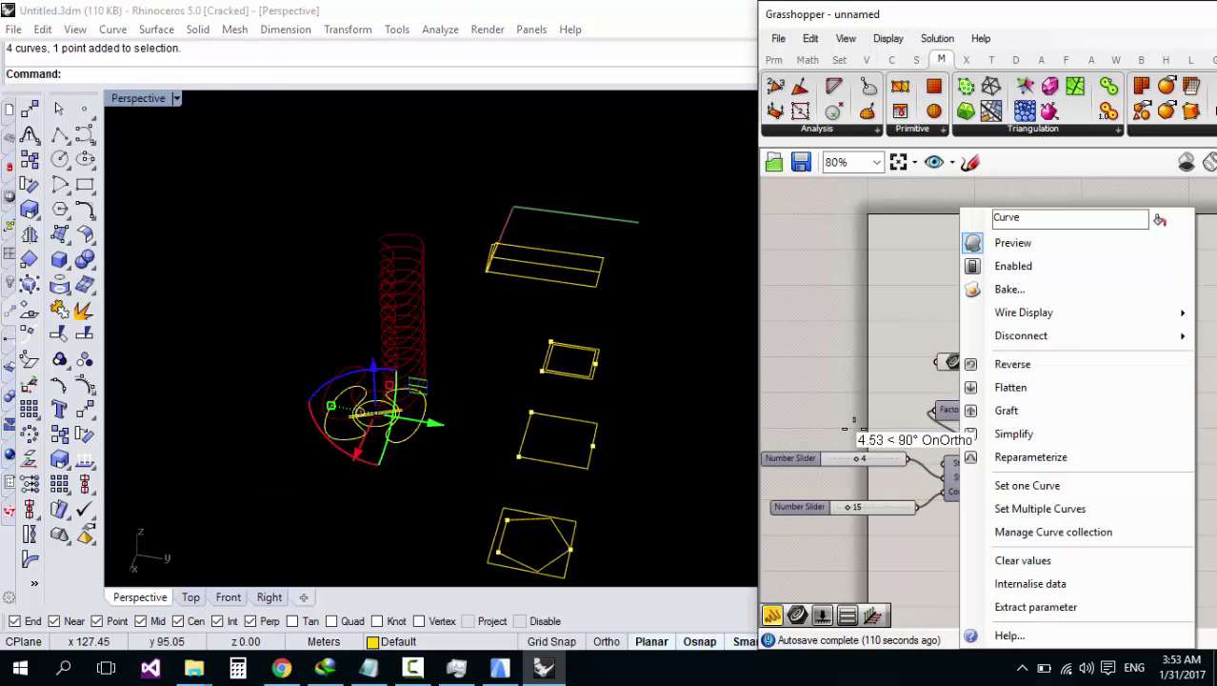
{"action": "left_click", "coordinate": [1039, 509]}
{"action": "right_click_drag", "start_coordinate": [496, 398], "coordinate": [436, 417]}
{"action": "left_click_drag", "start_coordinate": [1100, 397], "coordinate": [1109, 389]}
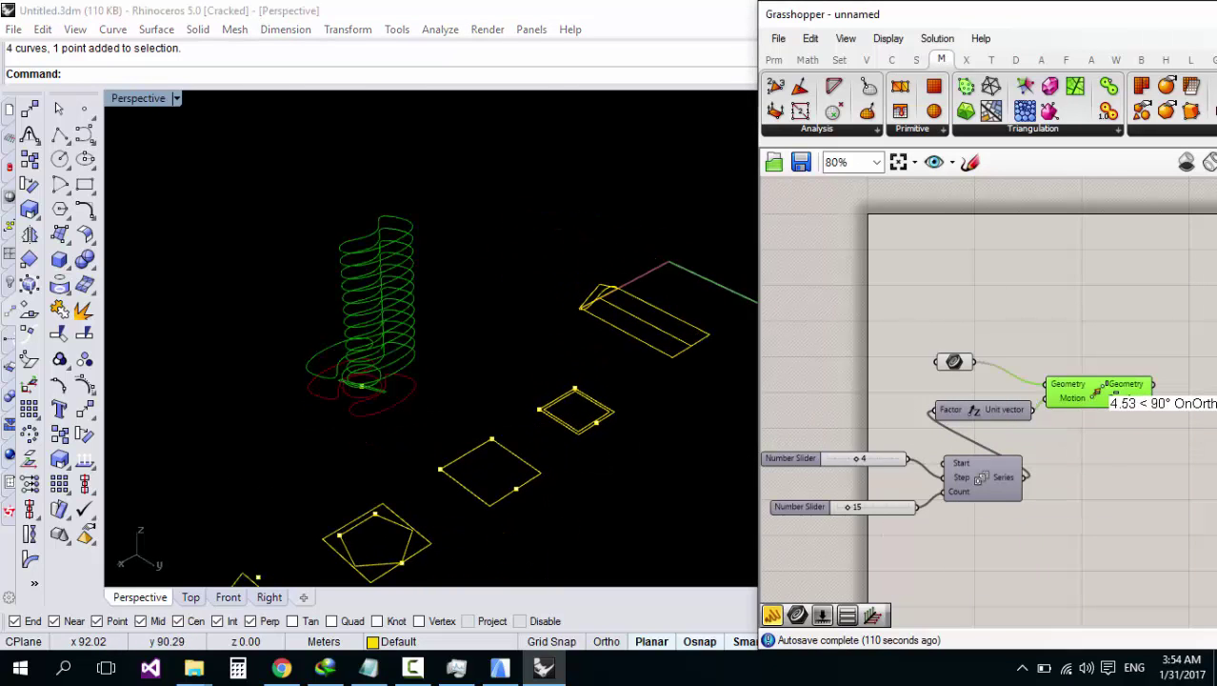
{"action": "right_click_drag", "start_coordinate": [488, 386], "coordinate": [500, 421]}
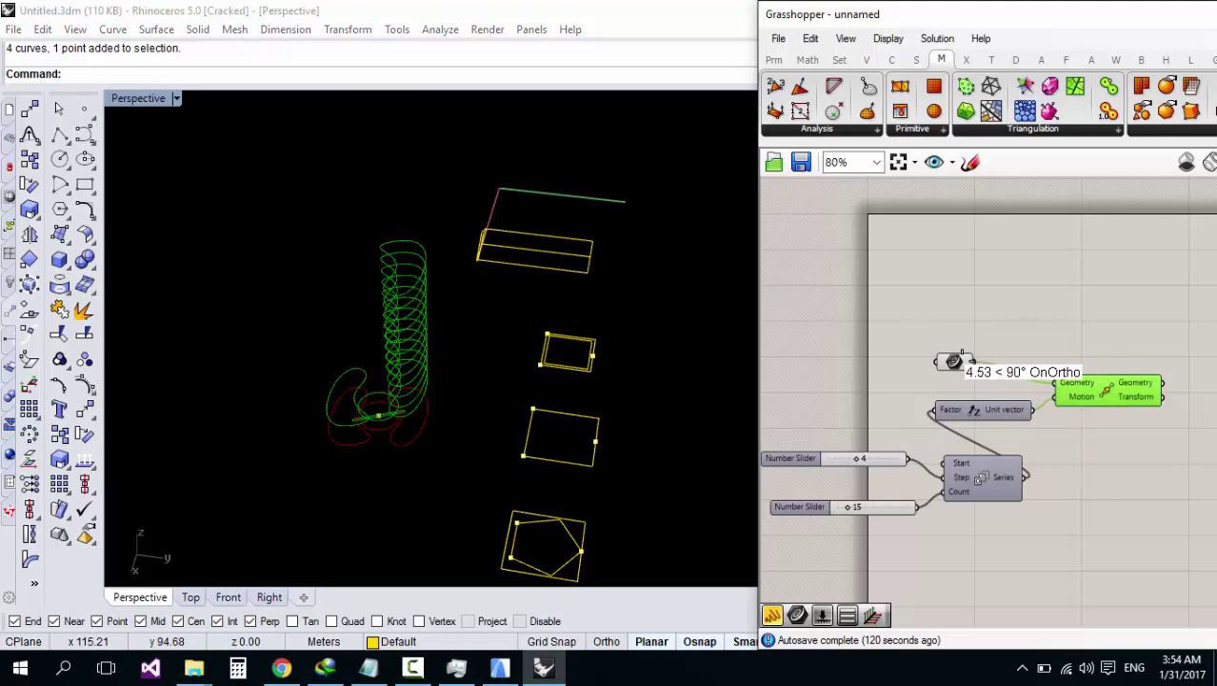
{"action": "left_click_drag", "start_coordinate": [973, 356], "coordinate": [948, 337]}
{"action": "scroll", "coordinate": [988, 340], "scroll_direction": "up", "scroll_amount": 2}
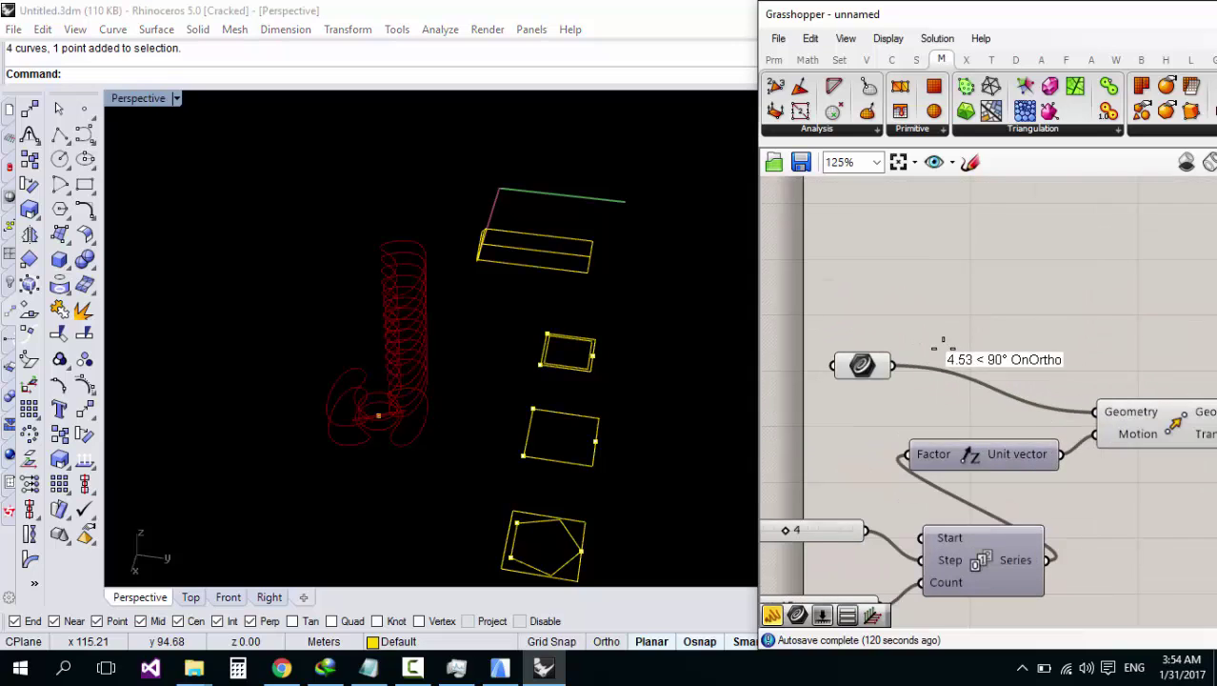
{"action": "double_click", "coordinate": [945, 338]}
{"action": "left_click", "coordinate": [953, 361]}
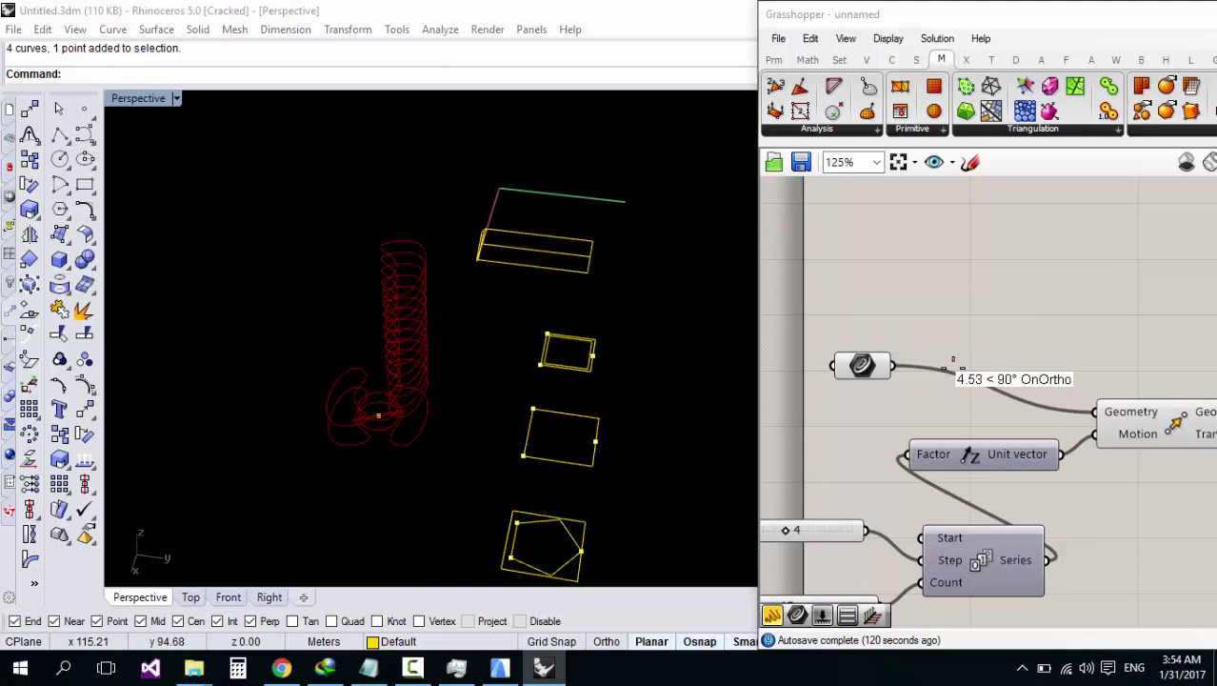
{"action": "left_click", "coordinate": [1120, 406]}
{"action": "left_click", "coordinate": [930, 353]}
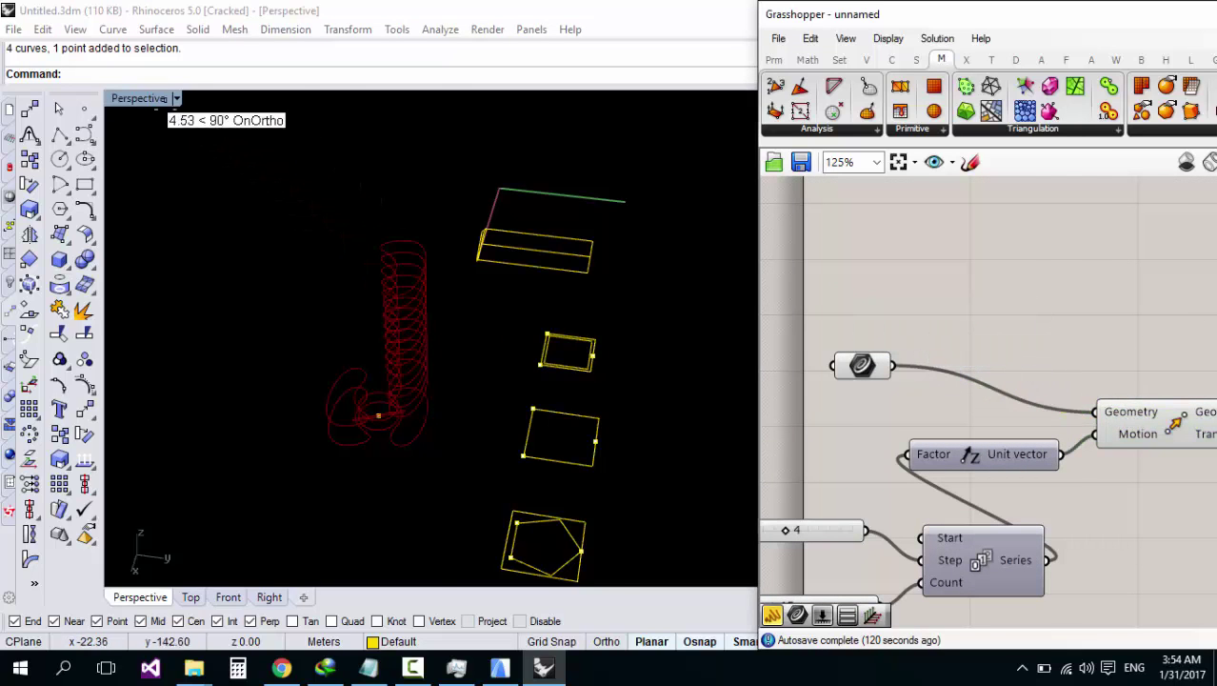
Step: Restore the four-viewport layout in Rhino with the tower plan enlarged in the Top view
{"action": "double_click", "coordinate": [149, 98]}
{"action": "scroll", "coordinate": [262, 186], "scroll_direction": "up", "scroll_amount": 6}
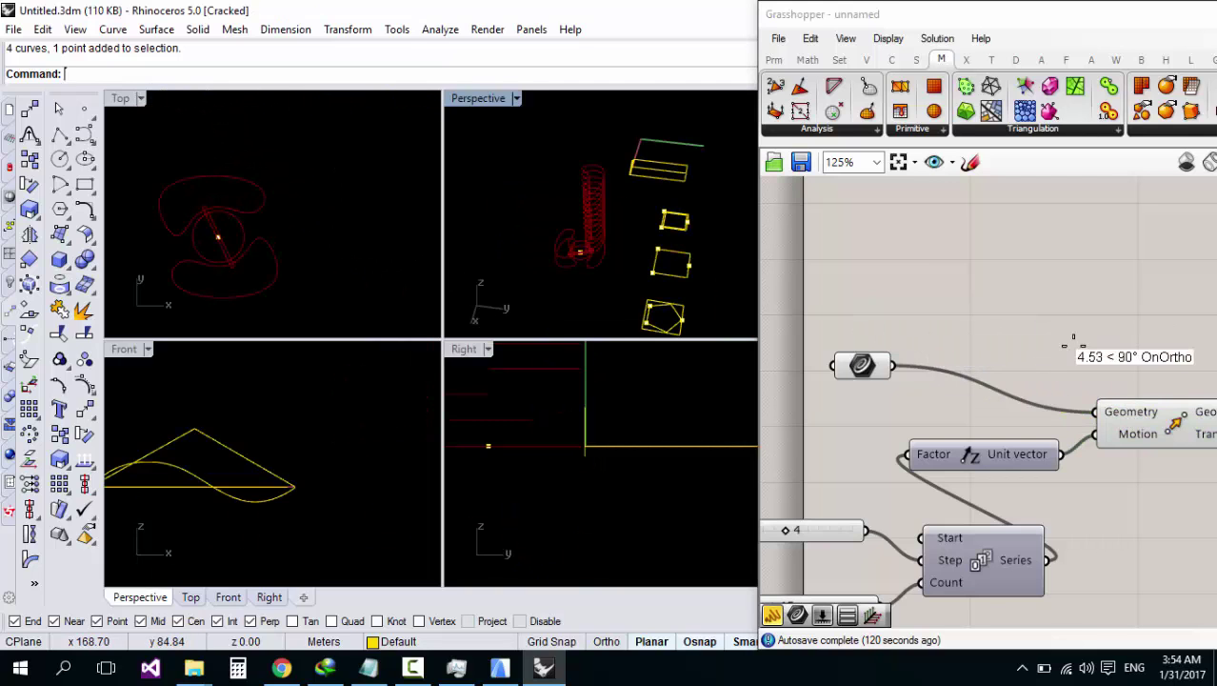
{"action": "double_click", "coordinate": [1008, 298]}
Step: Shift the Curve parameter aside and insert a Merge component between it and Move, feeding Data 1 and passing Result to Geometry
{"action": "left_click_drag", "start_coordinate": [855, 359], "coordinate": [825, 288]}
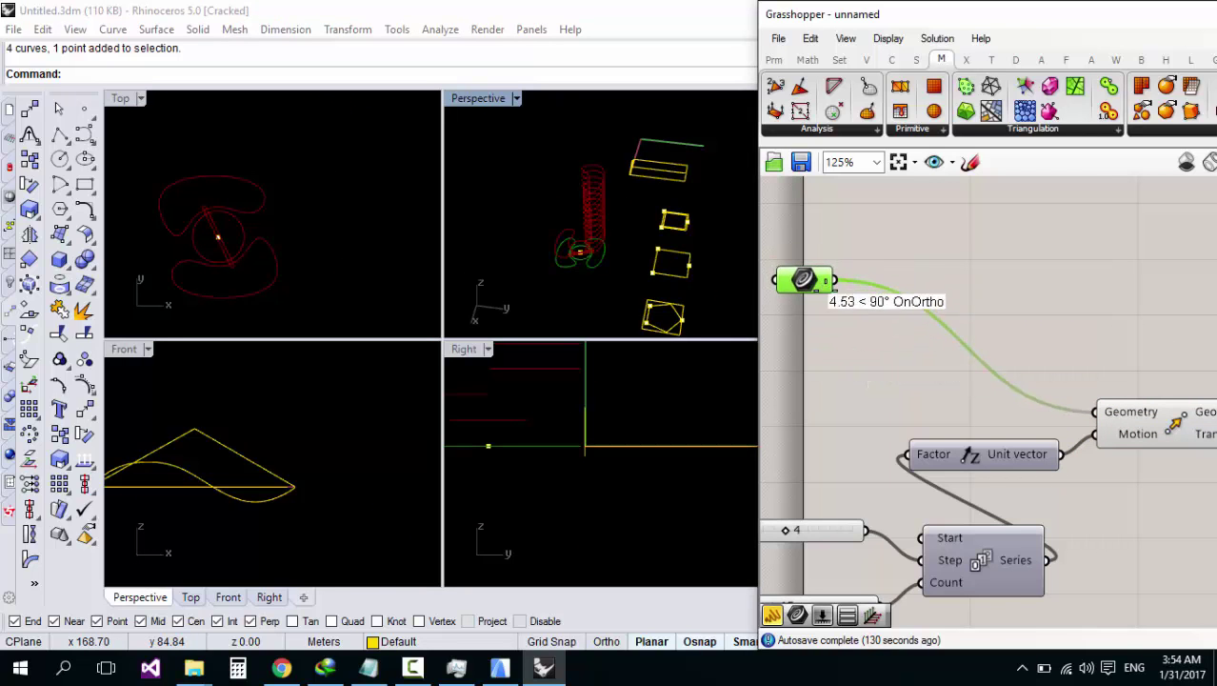
{"action": "double_click", "coordinate": [937, 273]}
{"action": "type", "text": "merg"}
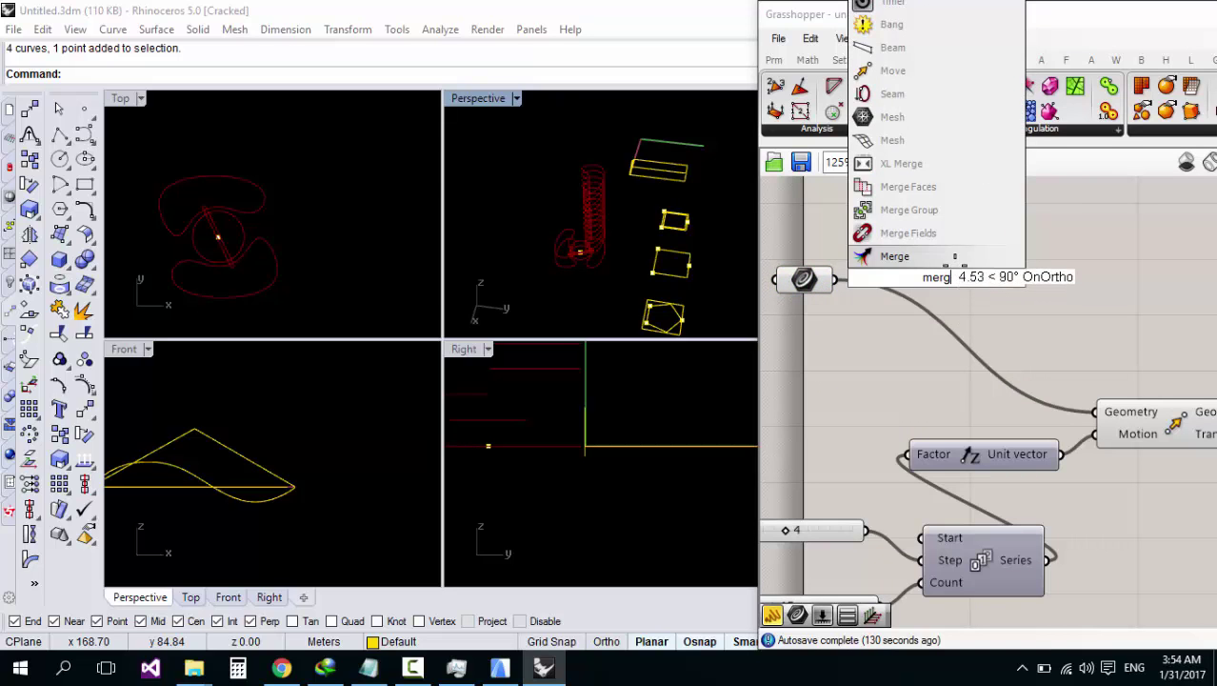
{"action": "key", "text": "Return"}
{"action": "left_click_drag", "start_coordinate": [831, 267], "coordinate": [878, 265]}
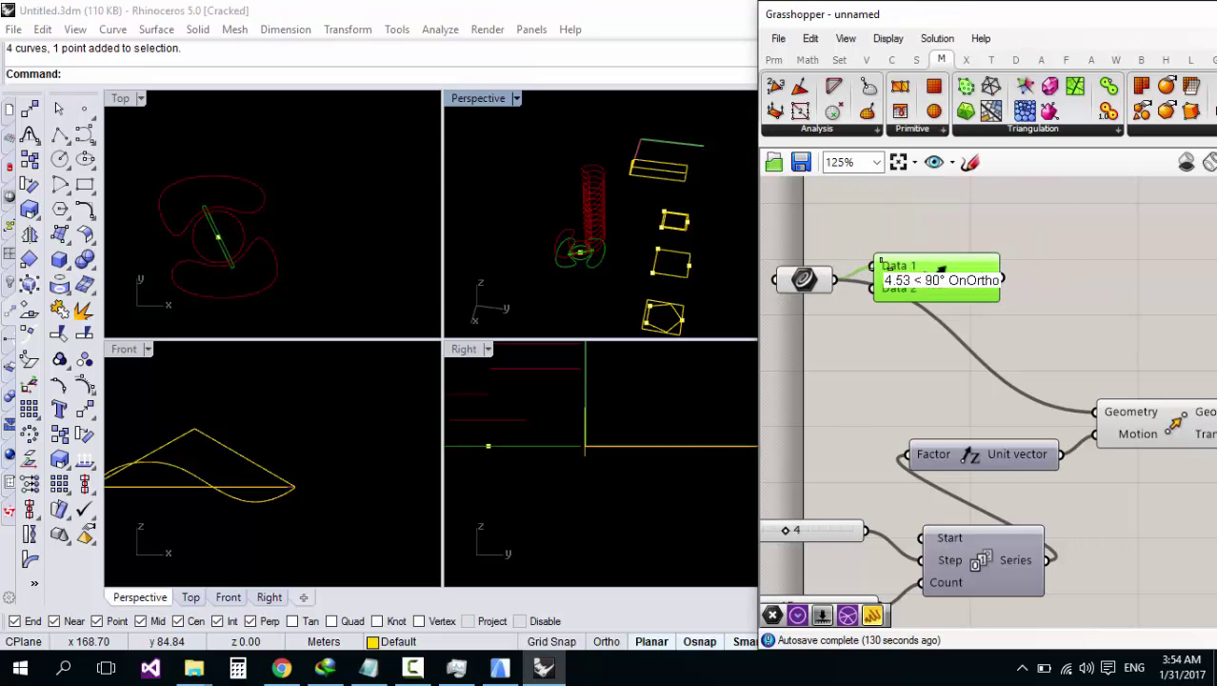
{"action": "left_click_drag", "start_coordinate": [1000, 276], "coordinate": [984, 371]}
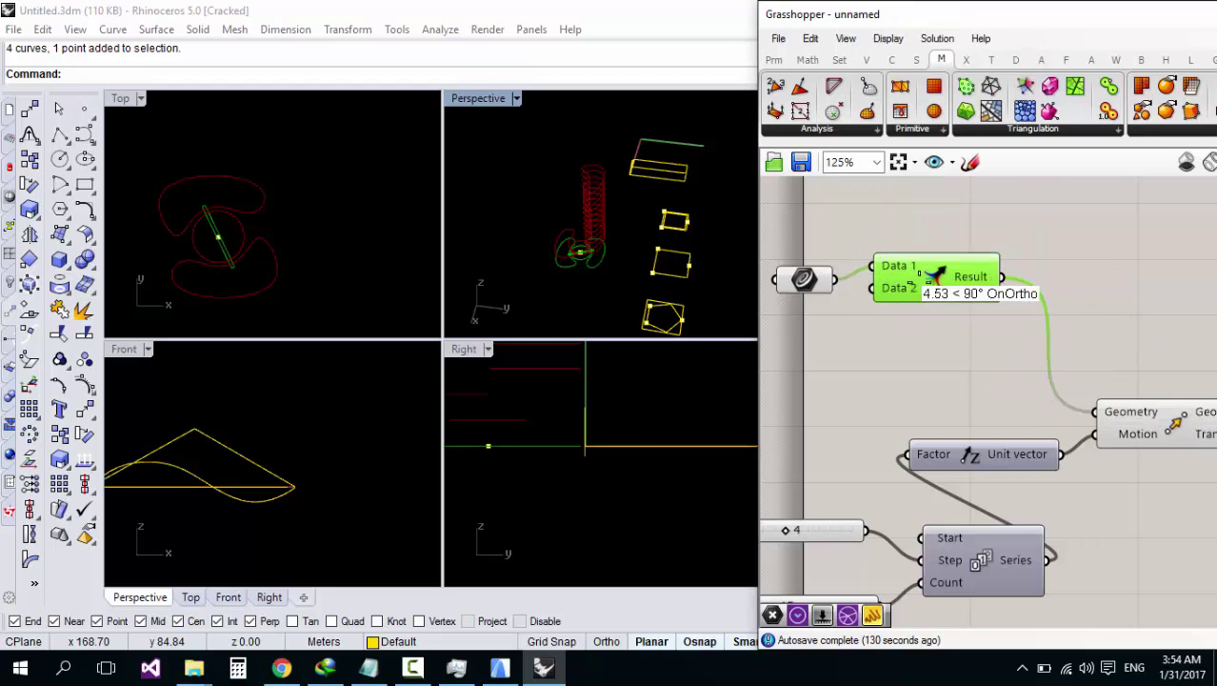
{"action": "left_click_drag", "start_coordinate": [920, 273], "coordinate": [924, 296]}
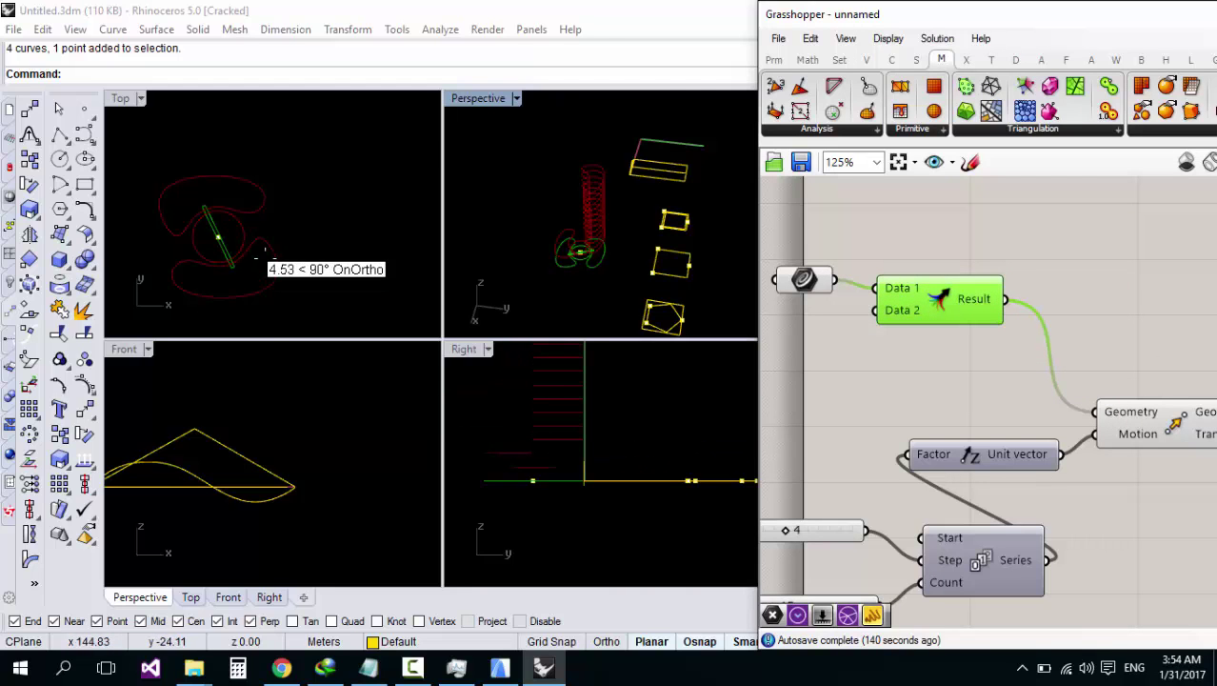
Step: Select the upper lobe curve of the plan, add an empty Curve parameter below Merge and duplicate it twice
{"action": "left_click", "coordinate": [256, 204]}
{"action": "double_click", "coordinate": [838, 360]}
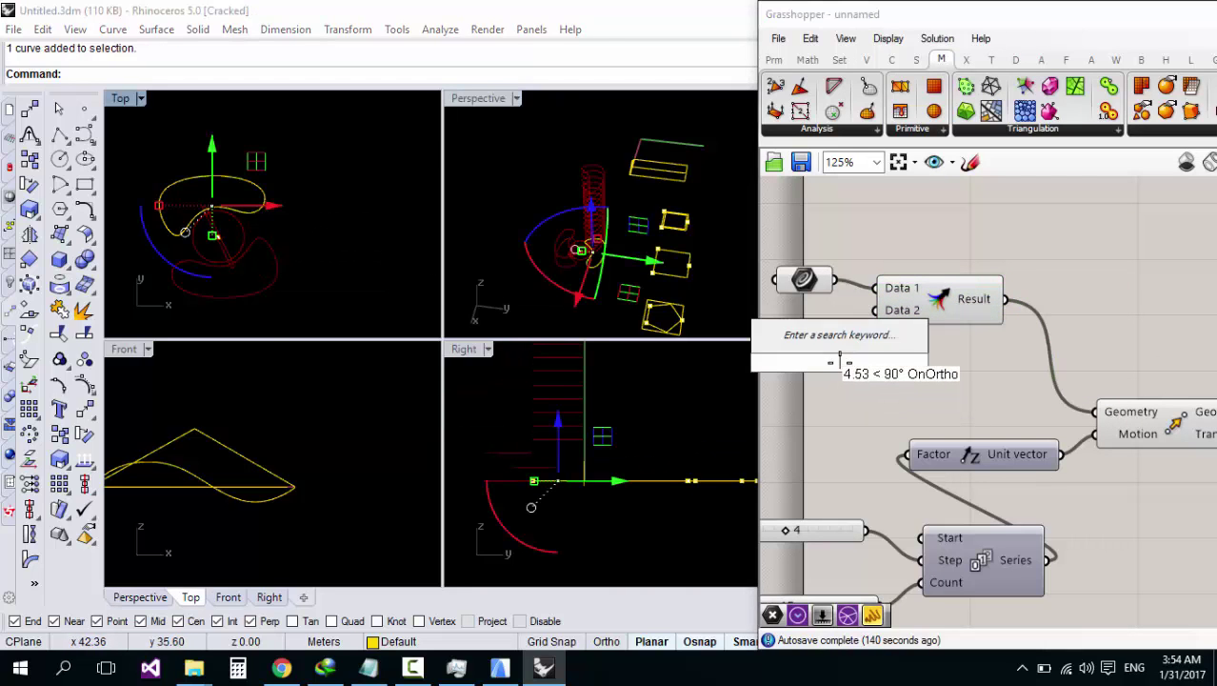
{"action": "type", "text": "crv"}
{"action": "left_click", "coordinate": [810, 294]}
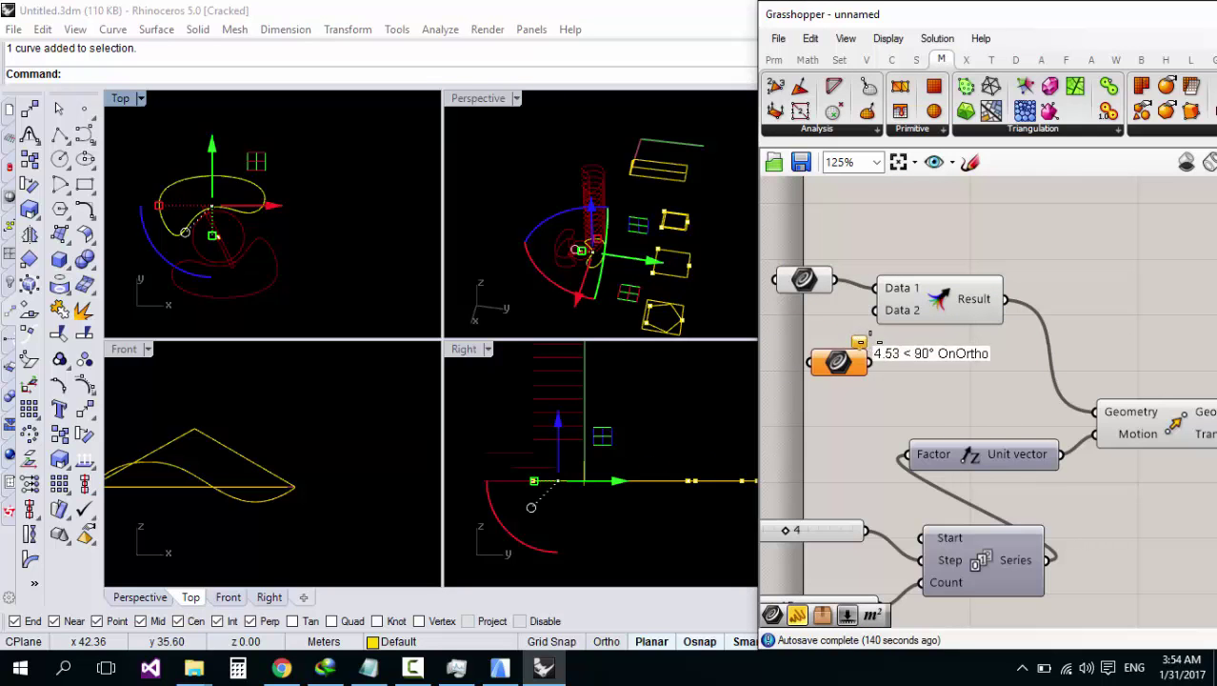
{"action": "left_click_drag", "start_coordinate": [817, 358], "coordinate": [815, 452], "text": "alt"}
{"action": "left_click", "coordinate": [811, 357]}
{"action": "left_click_drag", "start_coordinate": [814, 346], "coordinate": [810, 322], "text": "alt"}
Step: Stack the original Curve parameter and the three empty ones in a column beside the Merge component
{"action": "left_click_drag", "start_coordinate": [807, 280], "coordinate": [808, 198]}
{"action": "left_click_drag", "start_coordinate": [787, 303], "coordinate": [784, 237]}
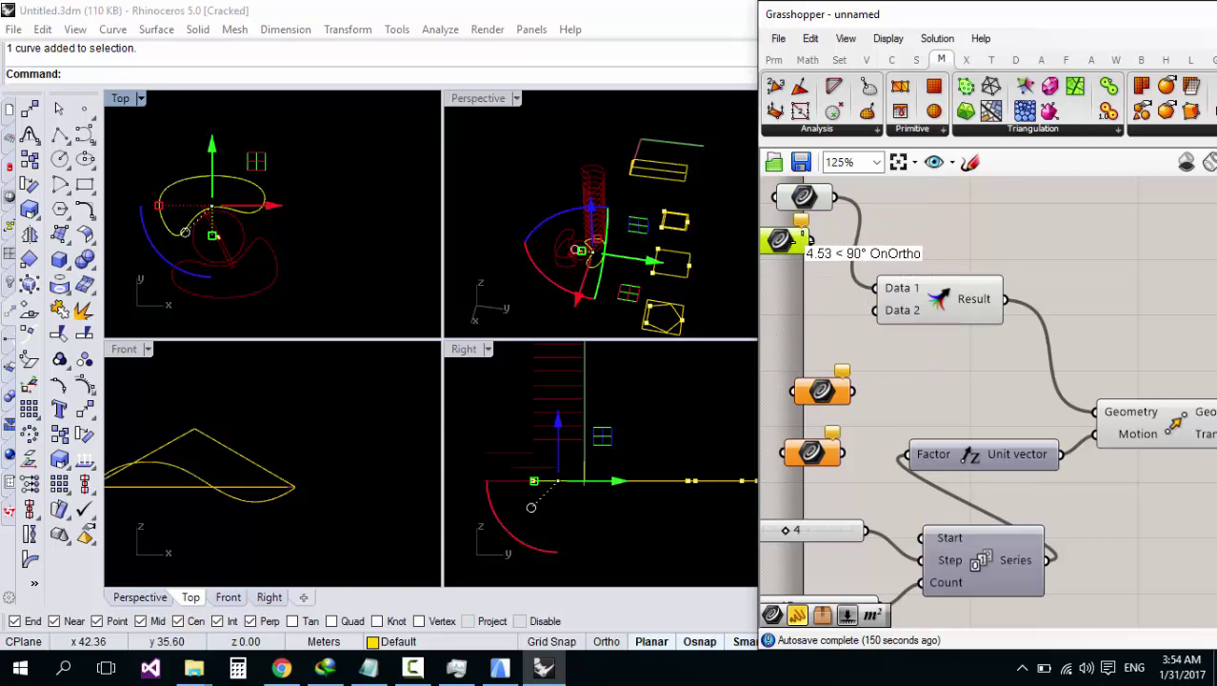
{"action": "left_click_drag", "start_coordinate": [828, 386], "coordinate": [807, 300]}
{"action": "left_click_drag", "start_coordinate": [824, 457], "coordinate": [798, 340]}
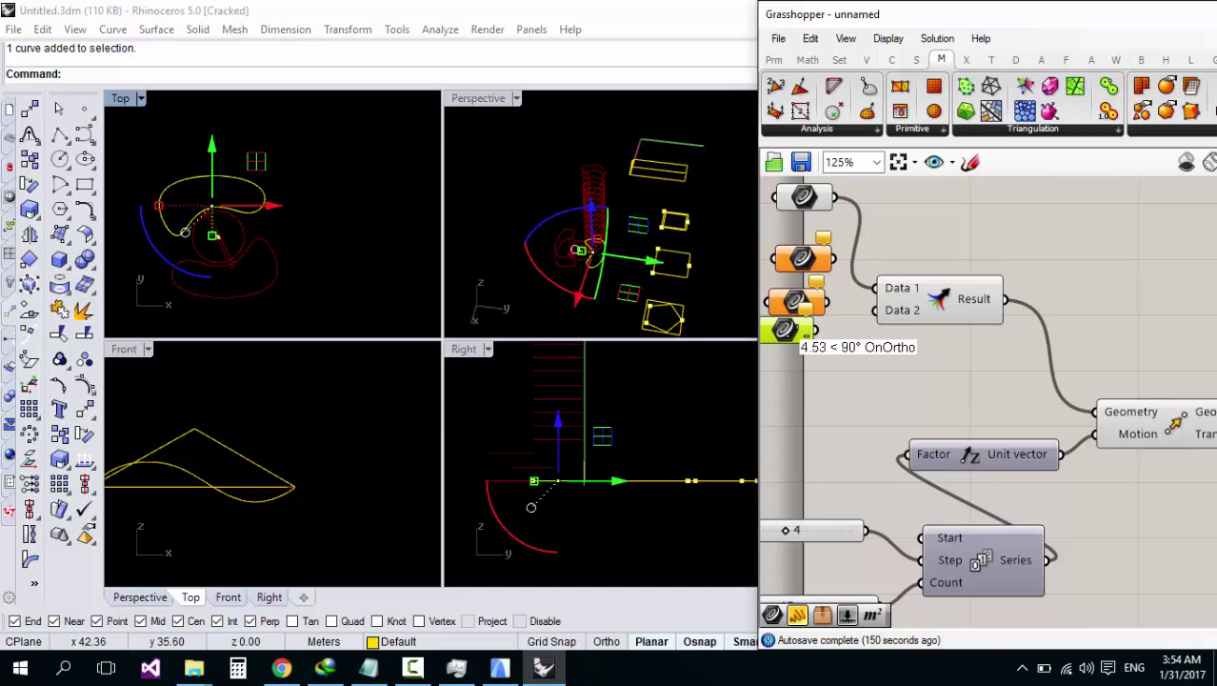
{"action": "left_click", "coordinate": [826, 272]}
Step: Reference only the upper lobe curve of the tower plan in the topmost Curve parameter
{"action": "left_click", "coordinate": [302, 193]}
{"action": "left_click", "coordinate": [266, 185]}
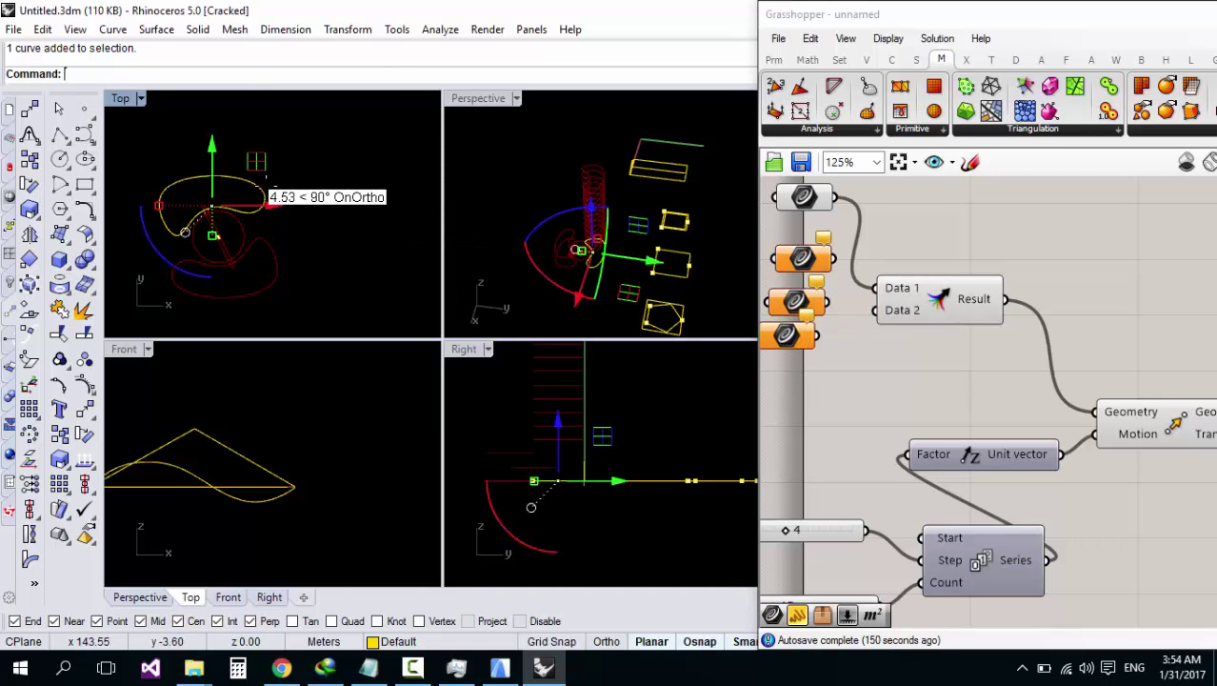
{"action": "right_click", "coordinate": [802, 197]}
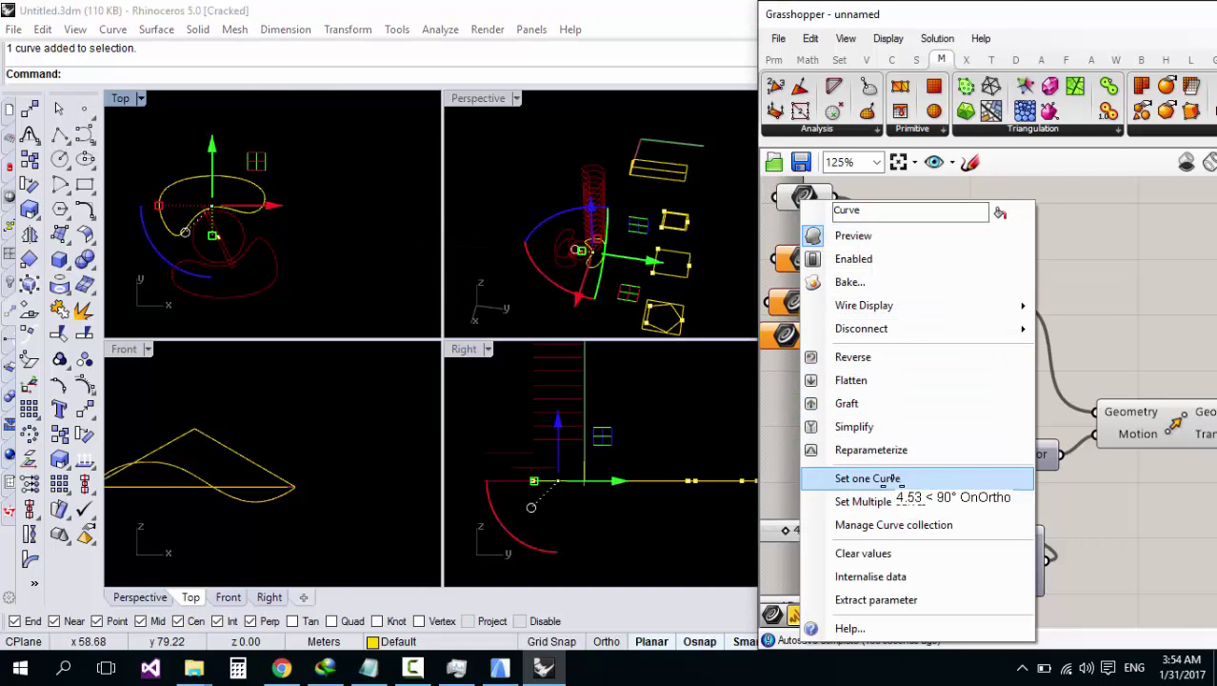
{"action": "left_click", "coordinate": [924, 471]}
{"action": "left_click", "coordinate": [271, 217]}
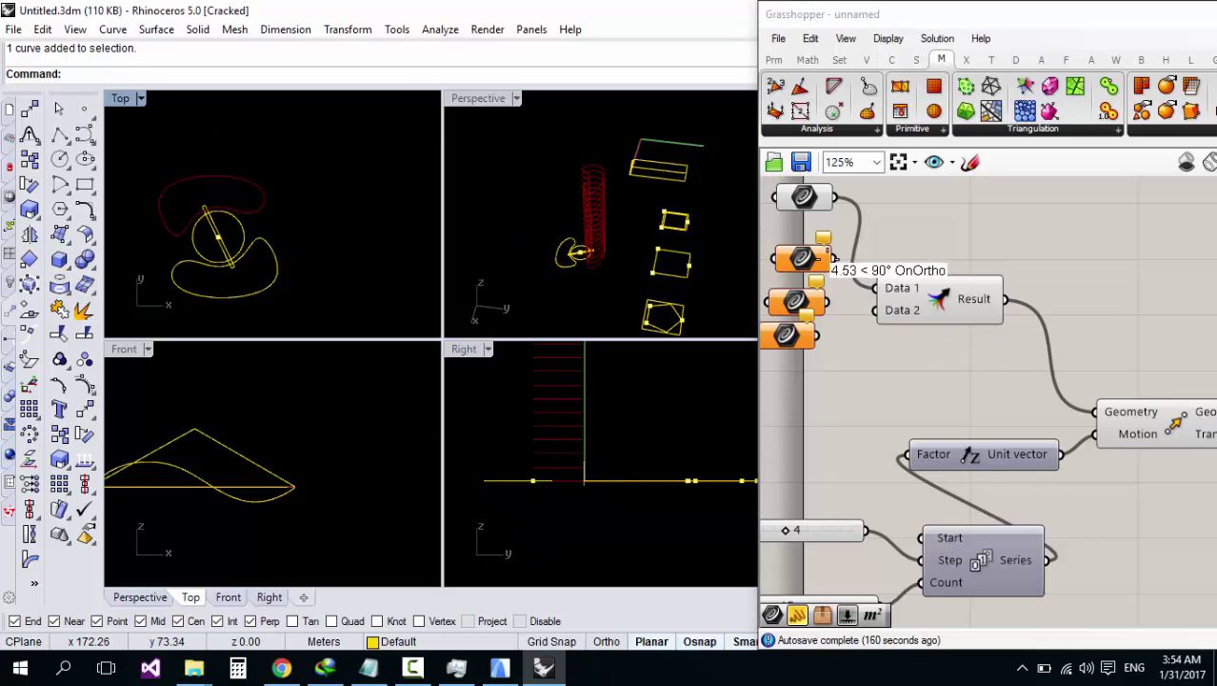
Step: Reference the central circle in the second Curve parameter and the narrow diagonal rectangle in the third
{"action": "right_click", "coordinate": [826, 257]}
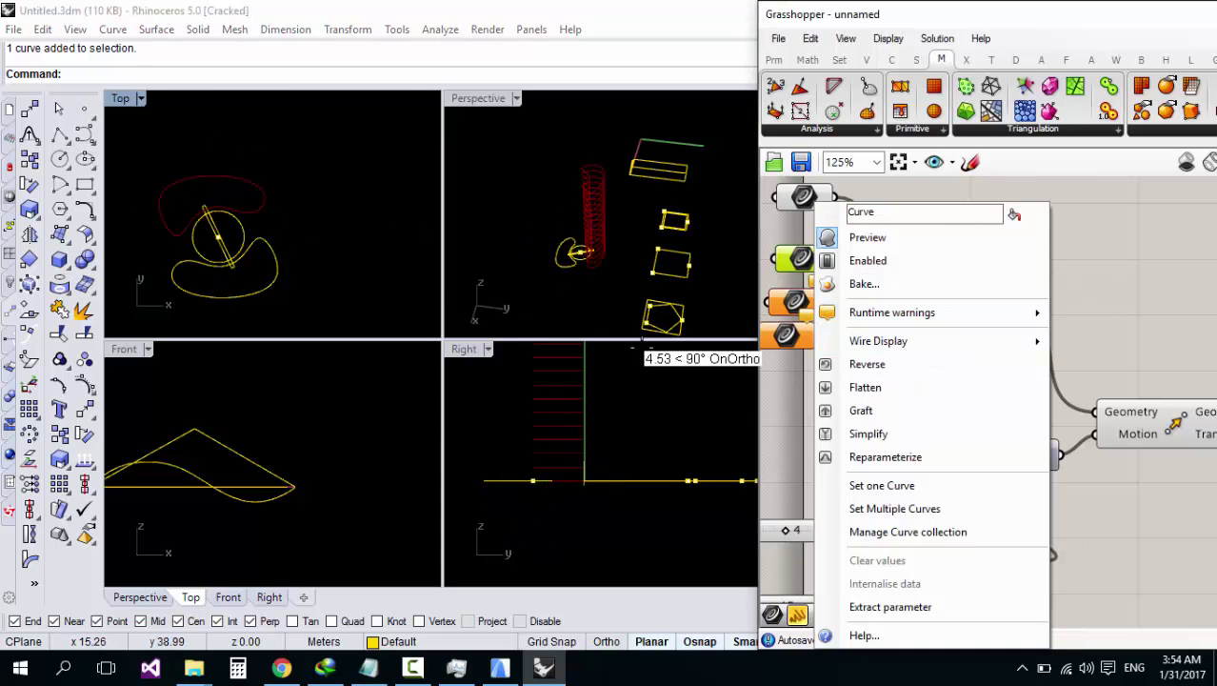
{"action": "left_click", "coordinate": [858, 483]}
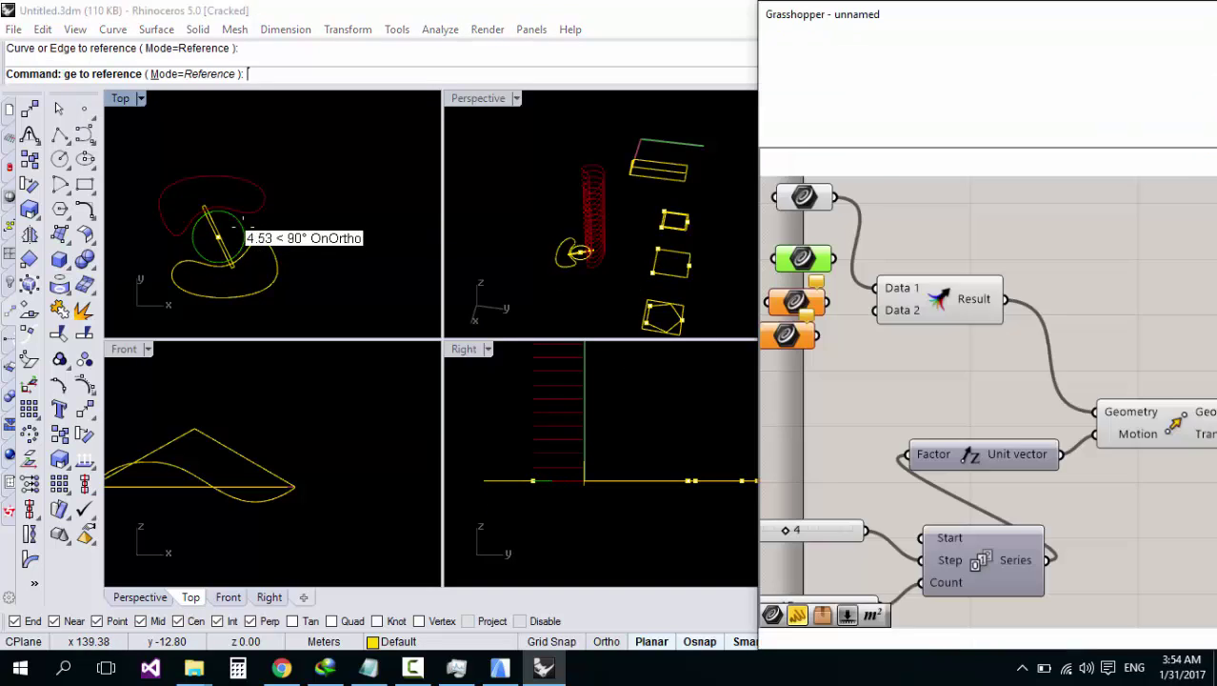
{"action": "right_click", "coordinate": [805, 298]}
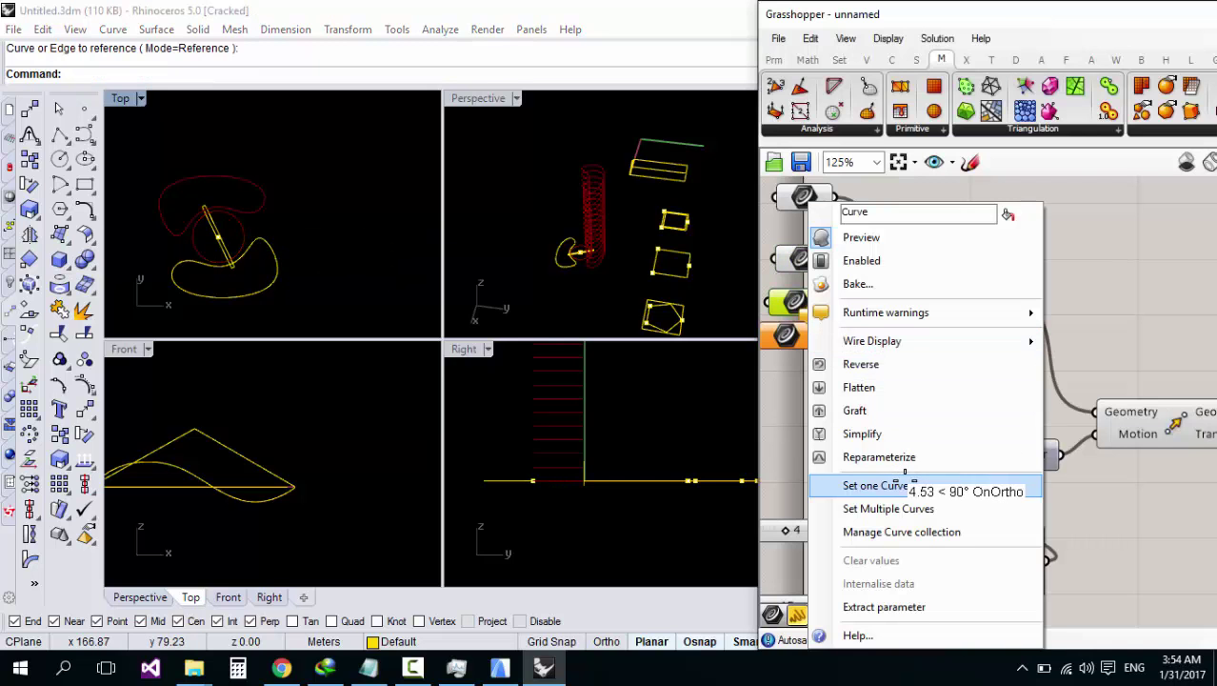
{"action": "left_click", "coordinate": [942, 483]}
{"action": "left_click", "coordinate": [205, 212]}
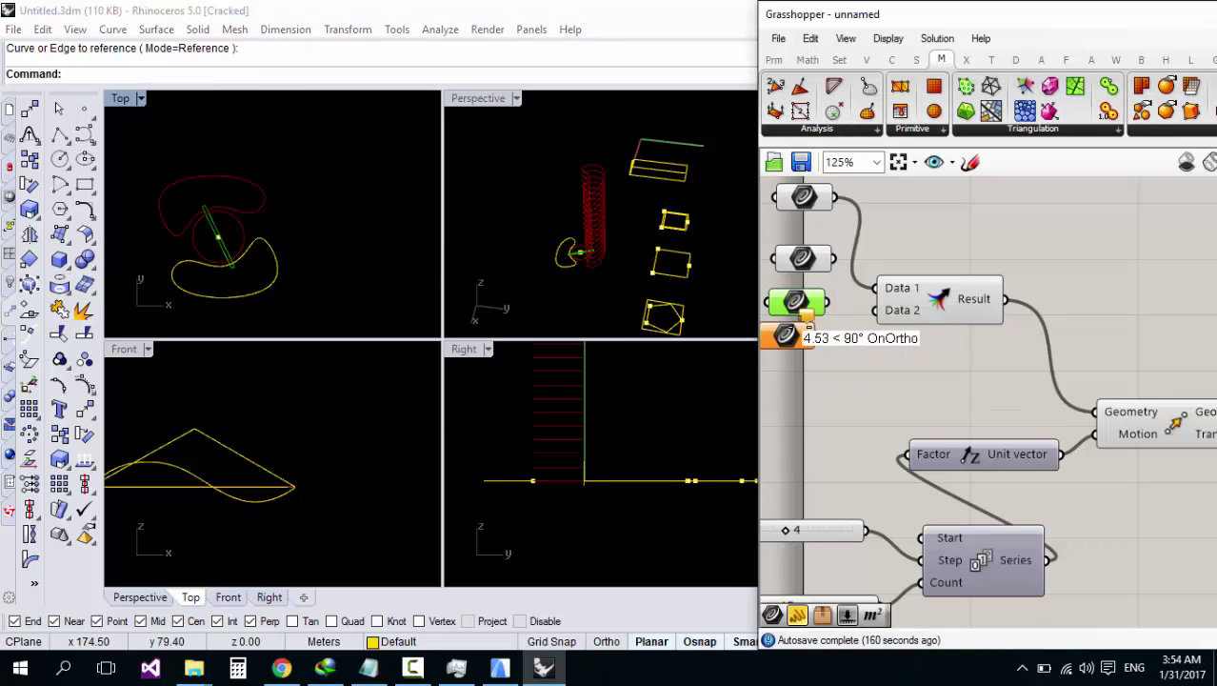
Step: Reference the lower lobe curve of the tower plan in the bottommost Curve parameter
{"action": "right_click", "coordinate": [787, 335]}
{"action": "left_click", "coordinate": [885, 479]}
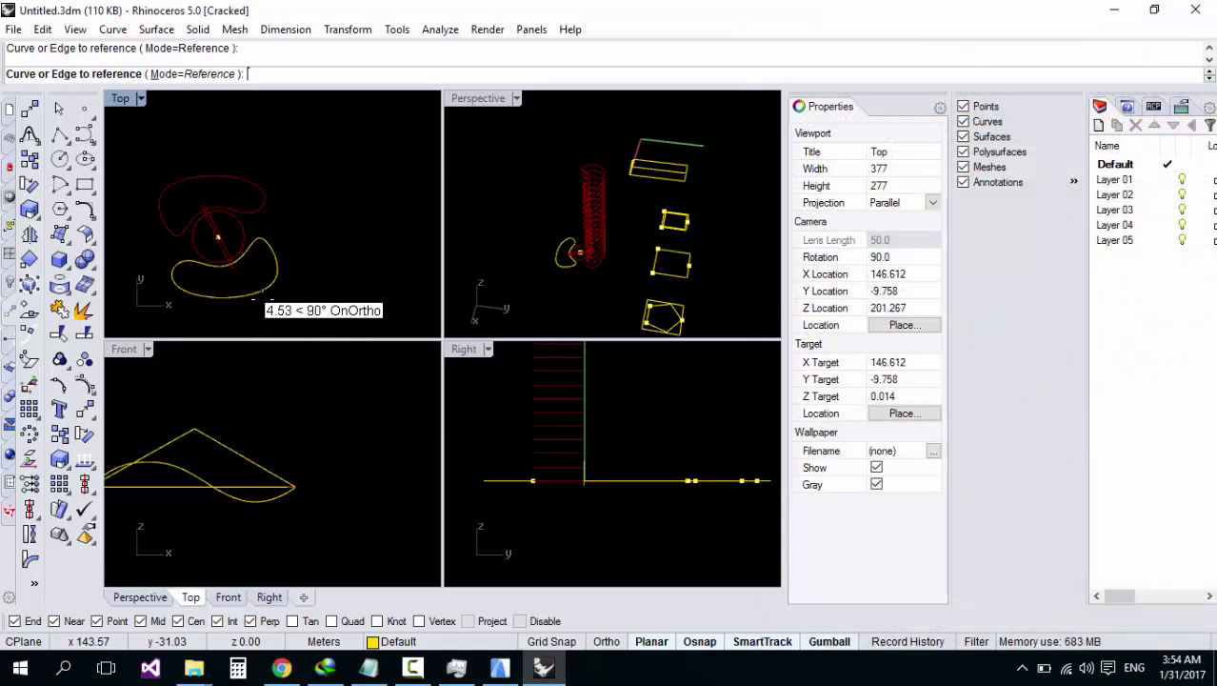
{"action": "left_click", "coordinate": [290, 295]}
Step: Shift the Merge component aside and connect the second, third and fourth Curve parameters to its D2, D3 and D4 inputs
{"action": "left_click_drag", "start_coordinate": [892, 307], "coordinate": [935, 288]}
{"action": "left_click_drag", "start_coordinate": [834, 260], "coordinate": [834, 259]}
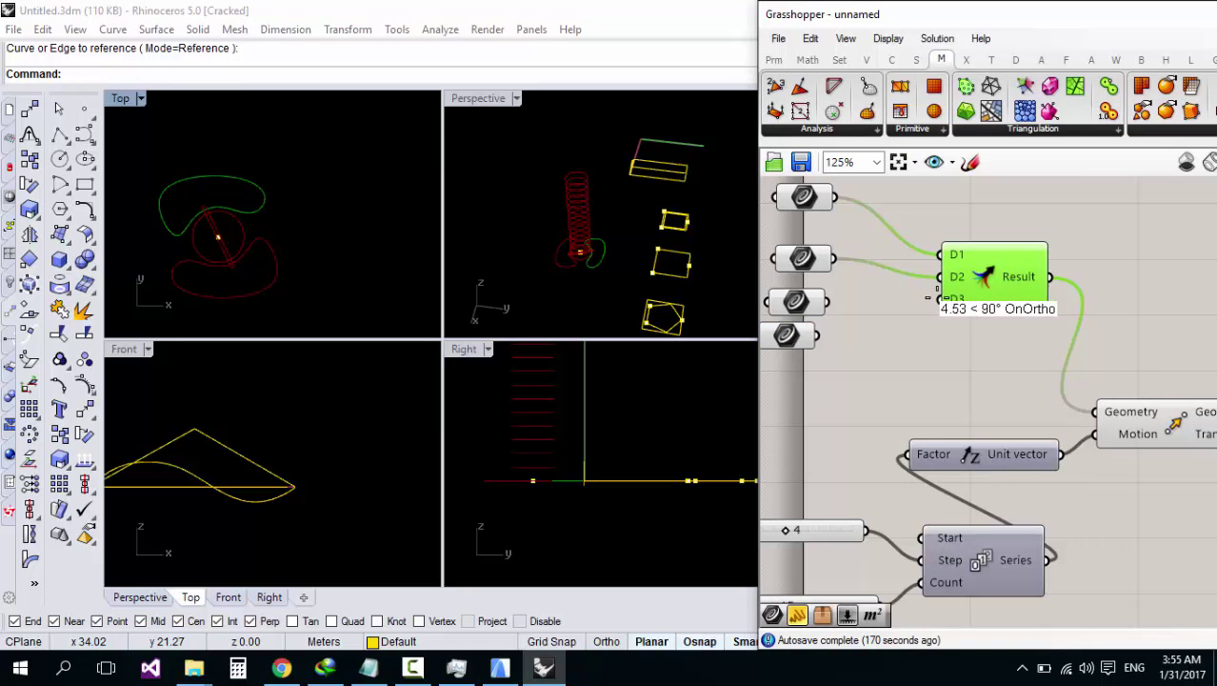
{"action": "left_click_drag", "start_coordinate": [826, 300], "coordinate": [941, 289]}
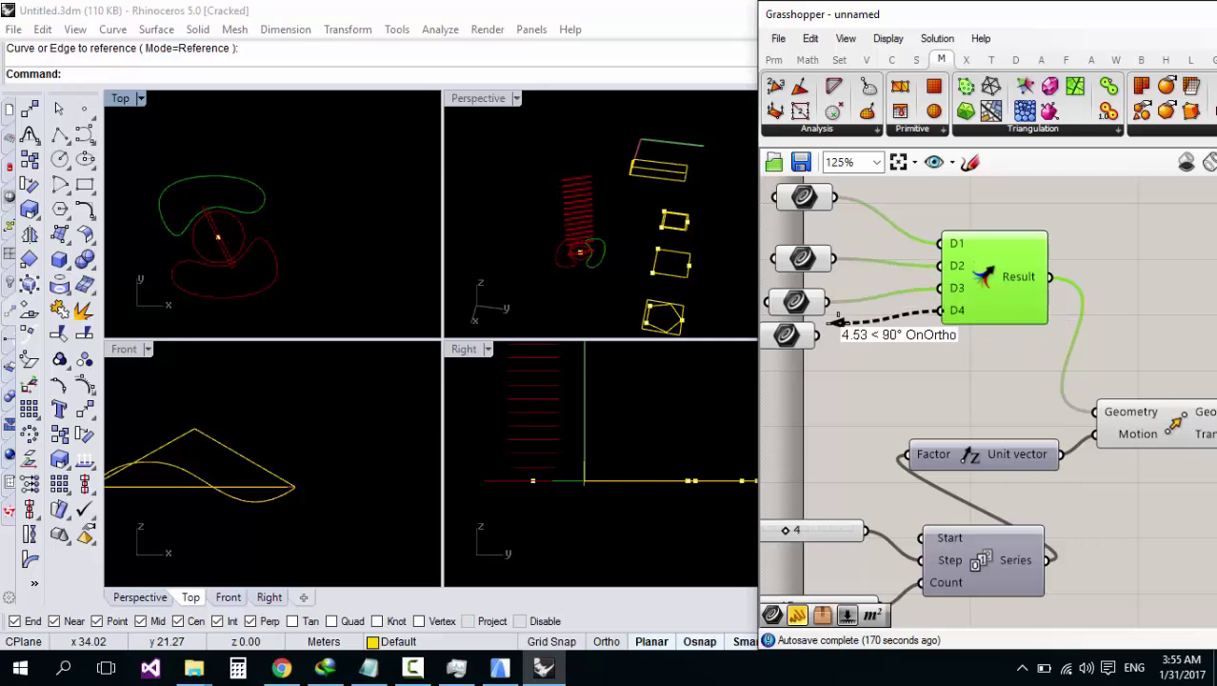
{"action": "left_click_drag", "start_coordinate": [838, 321], "coordinate": [941, 309]}
Step: Graft the Result output of the Merge component so every plan curve gets copied to all levels
{"action": "scroll", "coordinate": [1000, 303], "scroll_direction": "up", "scroll_amount": 2}
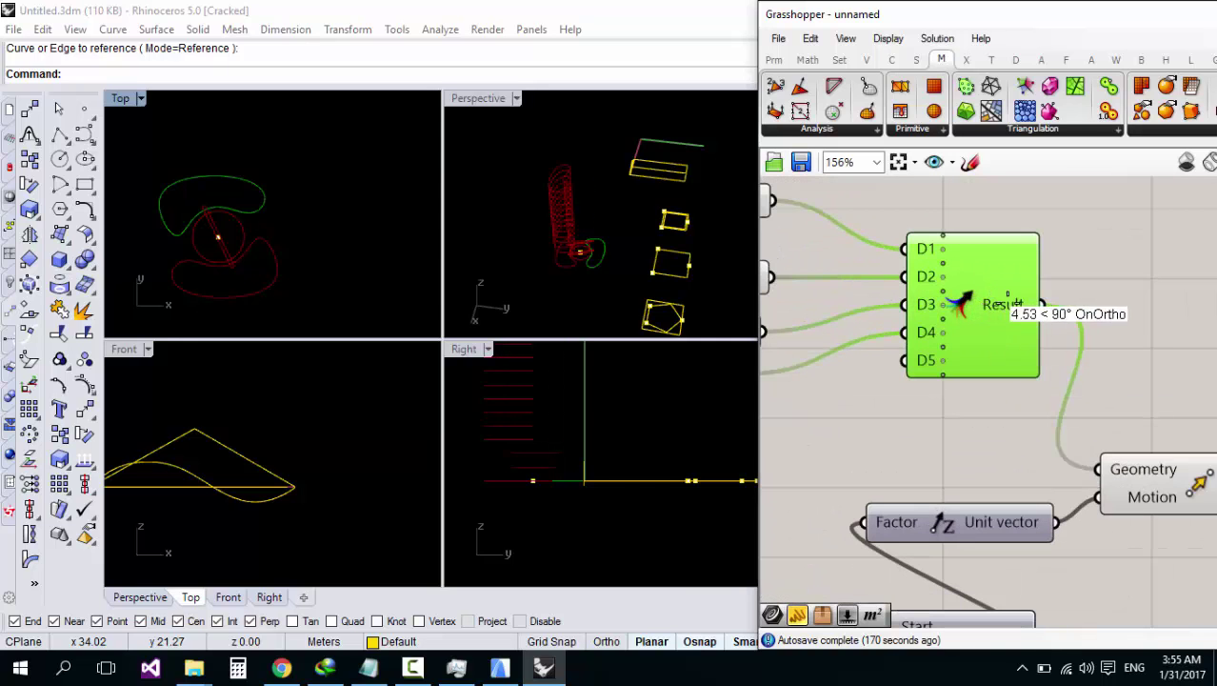
{"action": "right_click", "coordinate": [1009, 302]}
{"action": "left_click", "coordinate": [1066, 430]}
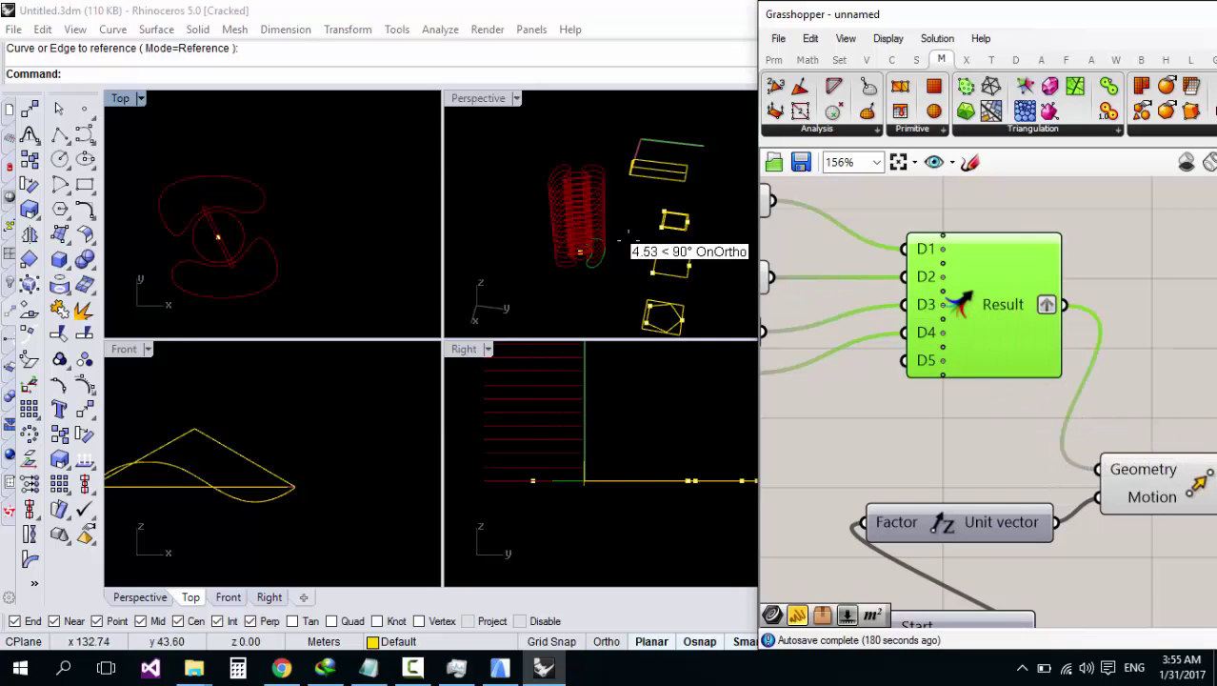
{"action": "right_click_drag", "start_coordinate": [624, 238], "coordinate": [583, 172]}
{"action": "scroll", "coordinate": [924, 298], "scroll_direction": "down", "scroll_amount": 2}
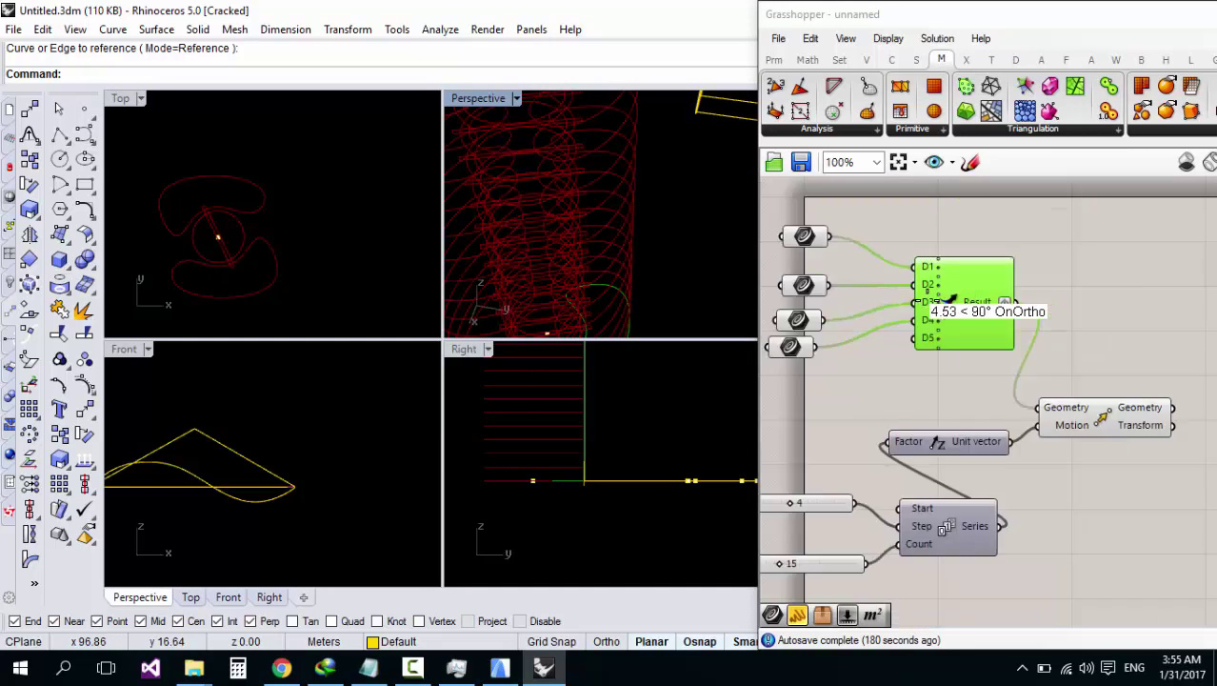
Step: Shift the sliders, Series and Unit Z group slightly and move the Move component farther away from Merge
{"action": "scroll", "coordinate": [1031, 345], "scroll_direction": "down", "scroll_amount": 3}
{"action": "scroll", "coordinate": [938, 320], "scroll_direction": "up", "scroll_amount": 2}
{"action": "left_click_drag", "start_coordinate": [943, 324], "coordinate": [773, 486]}
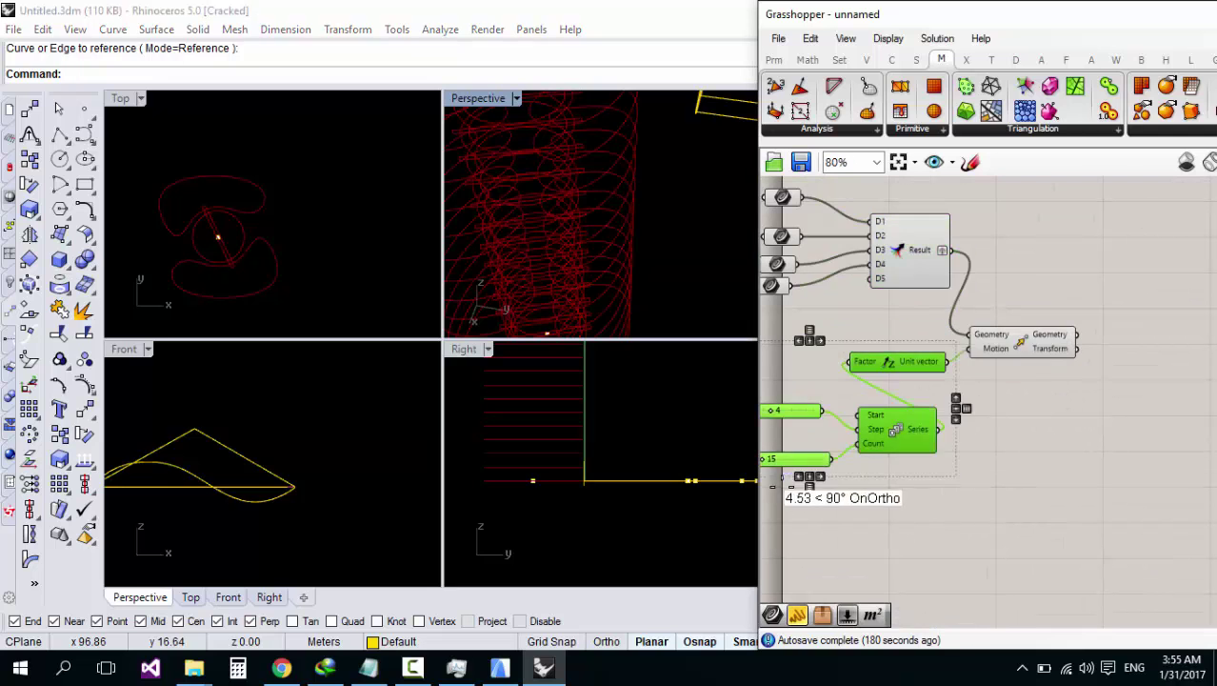
{"action": "left_click_drag", "start_coordinate": [896, 435], "coordinate": [938, 456]}
{"action": "left_click_drag", "start_coordinate": [1011, 345], "coordinate": [1158, 364]}
{"action": "scroll", "coordinate": [874, 335], "scroll_direction": "down", "scroll_amount": 6}
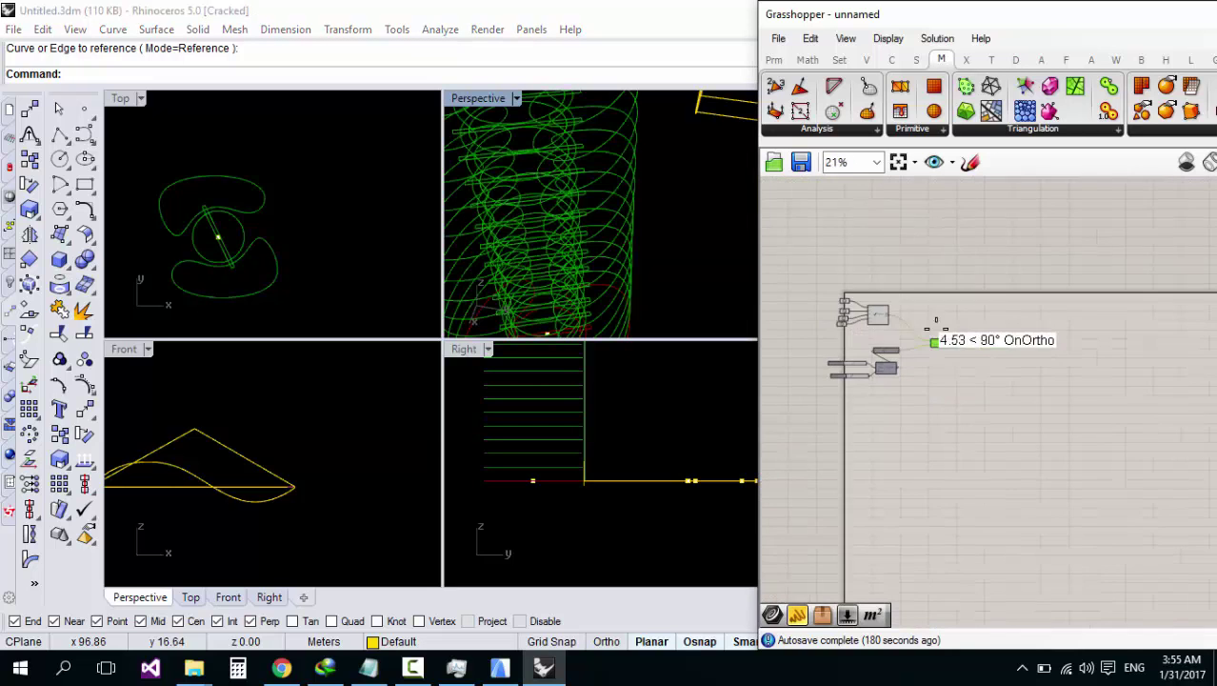
{"action": "scroll", "coordinate": [964, 330], "scroll_direction": "up", "scroll_amount": 5}
{"action": "left_click_drag", "start_coordinate": [929, 339], "coordinate": [910, 358]}
{"action": "scroll", "coordinate": [896, 363], "scroll_direction": "up", "scroll_amount": 2}
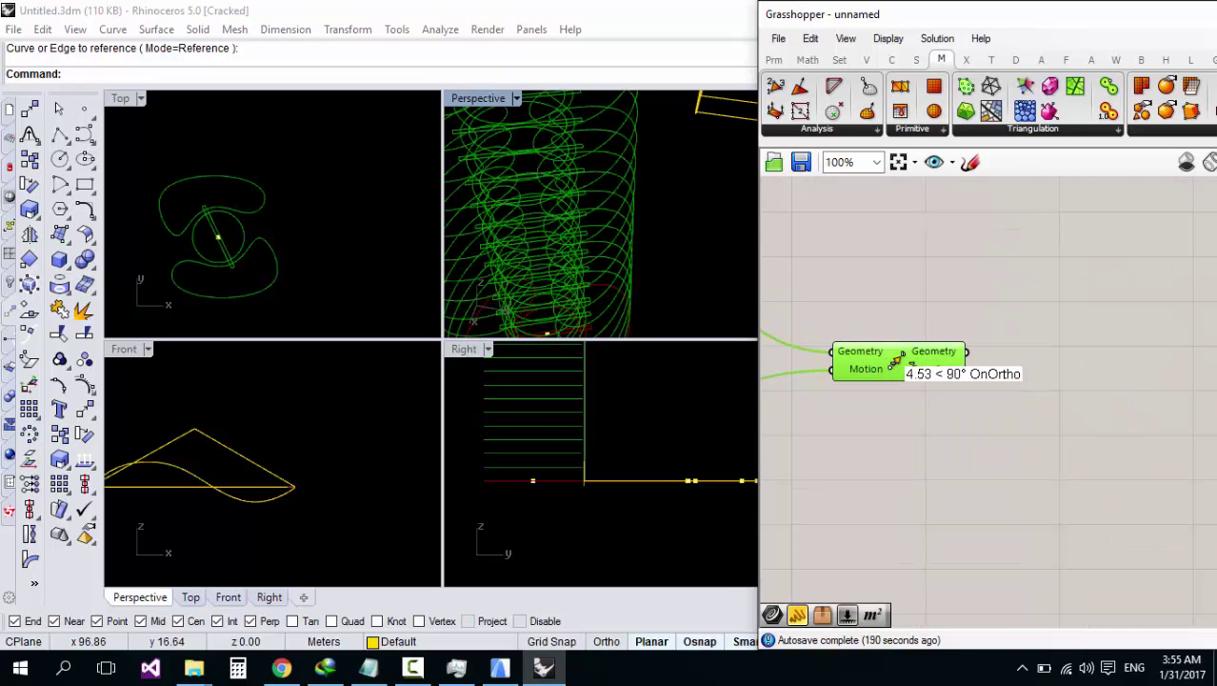
Step: Examine the stacked copies of all four plan curves in the Perspective view and highlight the Move component's output
{"action": "scroll", "coordinate": [895, 365], "scroll_direction": "down", "scroll_amount": 6}
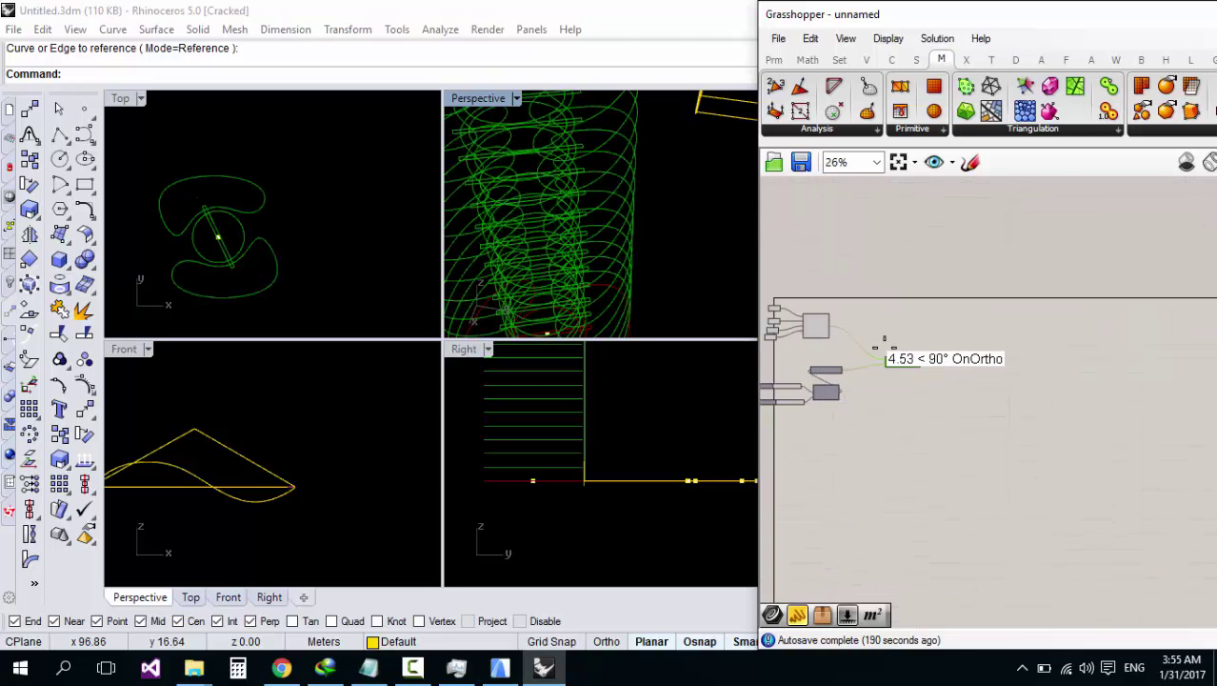
{"action": "scroll", "coordinate": [568, 190], "scroll_direction": "down", "scroll_amount": 5}
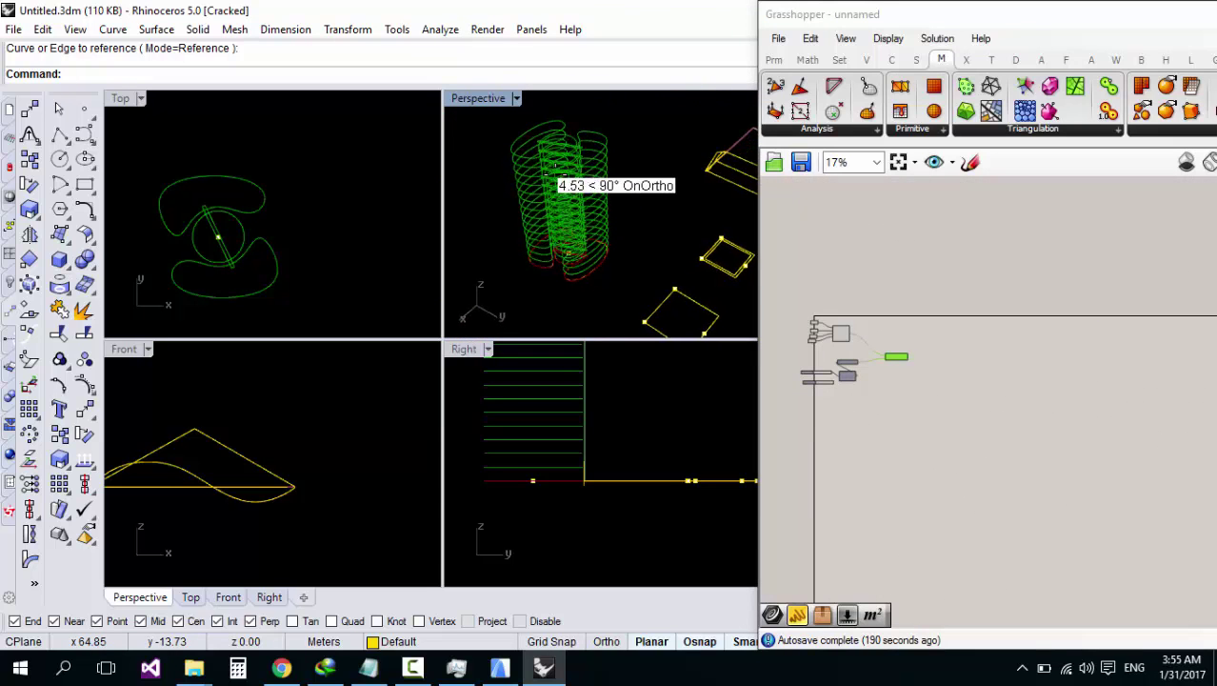
{"action": "scroll", "coordinate": [565, 176], "scroll_direction": "up", "scroll_amount": 6}
{"action": "scroll", "coordinate": [579, 179], "scroll_direction": "down", "scroll_amount": 3}
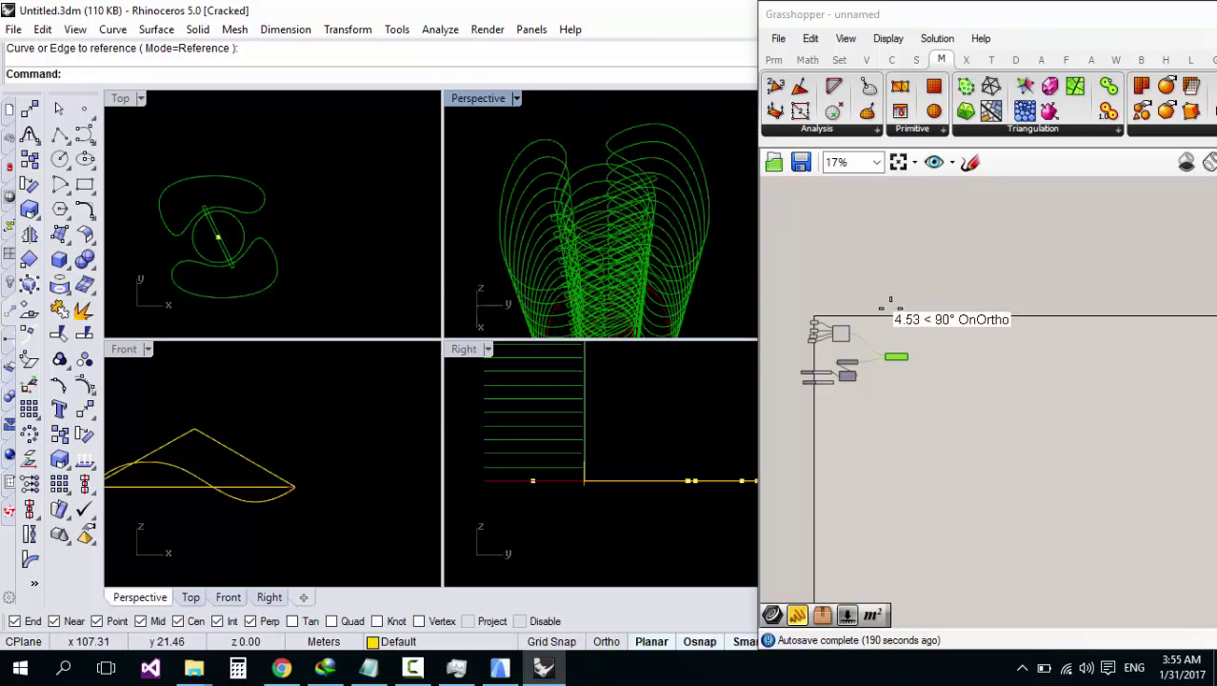
{"action": "scroll", "coordinate": [825, 295], "scroll_direction": "up", "scroll_amount": 4}
{"action": "left_click", "coordinate": [787, 340]}
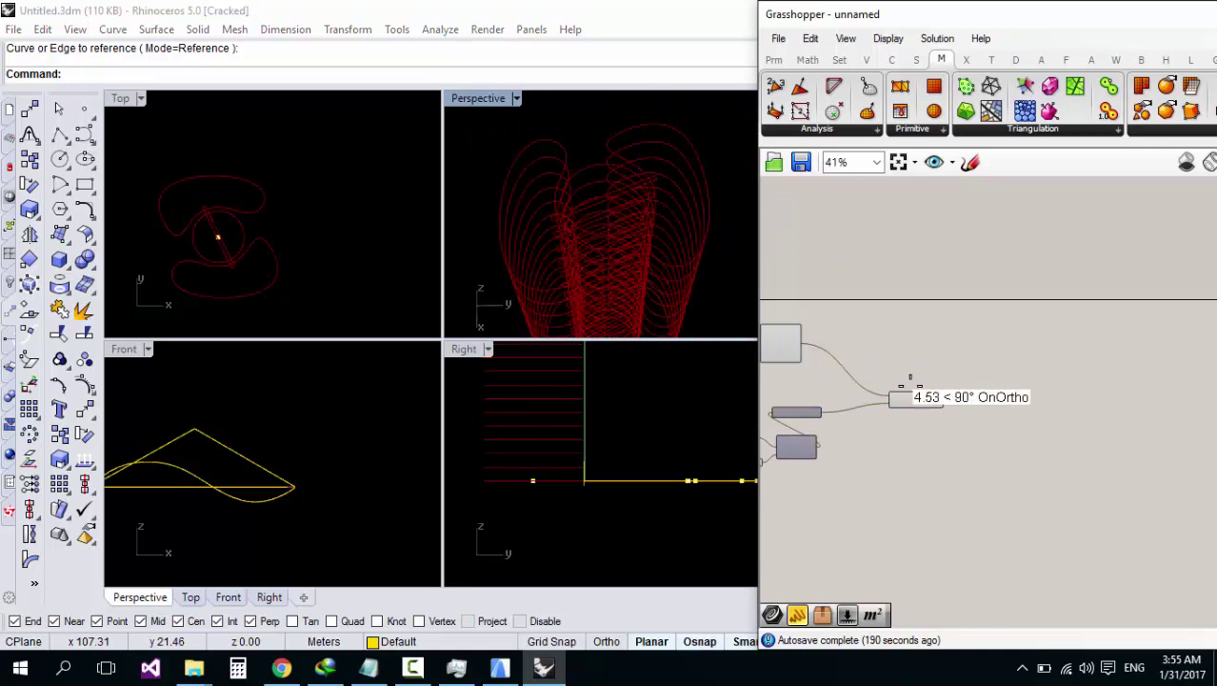
{"action": "scroll", "coordinate": [915, 399], "scroll_direction": "up", "scroll_amount": 5}
{"action": "left_click", "coordinate": [910, 397]}
{"action": "scroll", "coordinate": [901, 393], "scroll_direction": "down", "scroll_amount": 5}
{"action": "scroll", "coordinate": [981, 409], "scroll_direction": "up", "scroll_amount": 4}
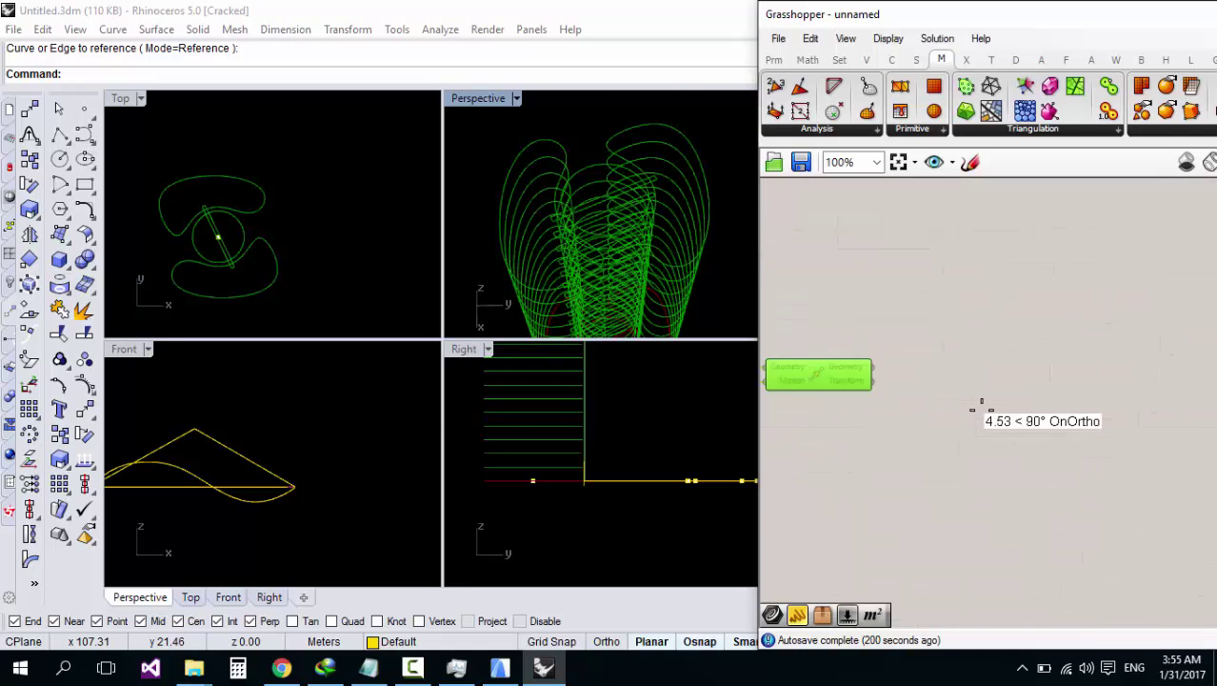
Step: Add a Rotate component with Geometry, Angle and Plane inputs to the canvas beside the Move component
{"action": "left_click", "coordinate": [909, 401]}
{"action": "double_click", "coordinate": [909, 398]}
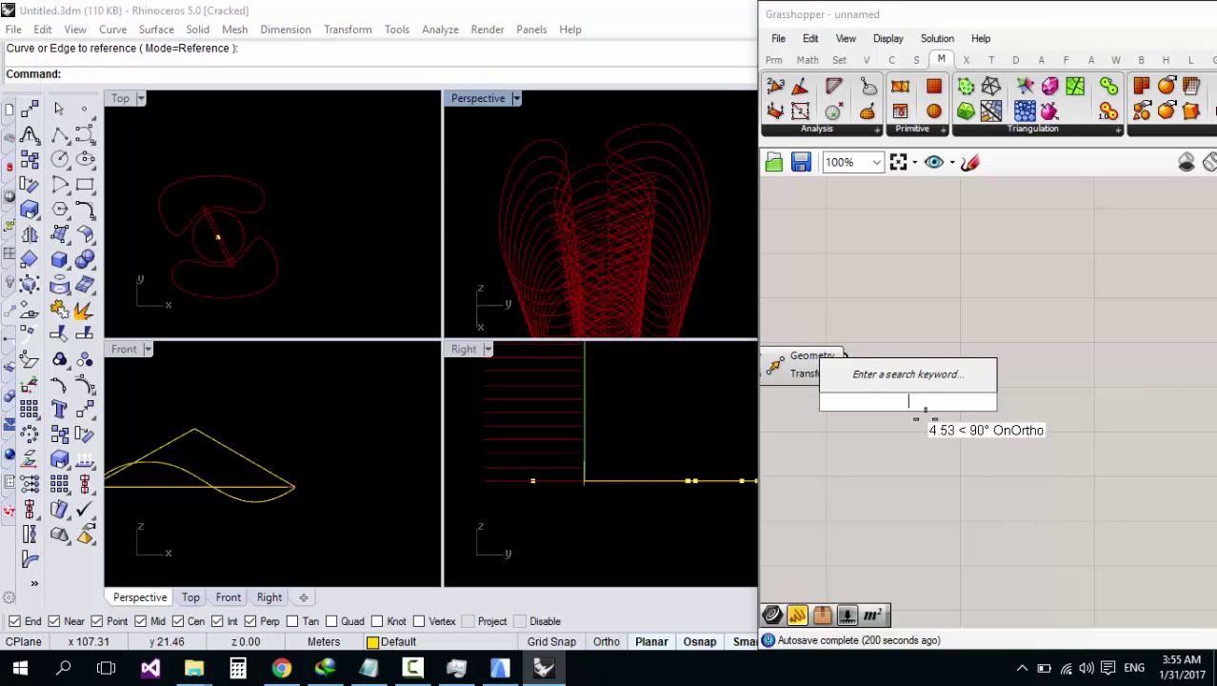
{"action": "left_click", "coordinate": [923, 433]}
{"action": "double_click", "coordinate": [924, 433]}
{"action": "type", "text": "ror"}
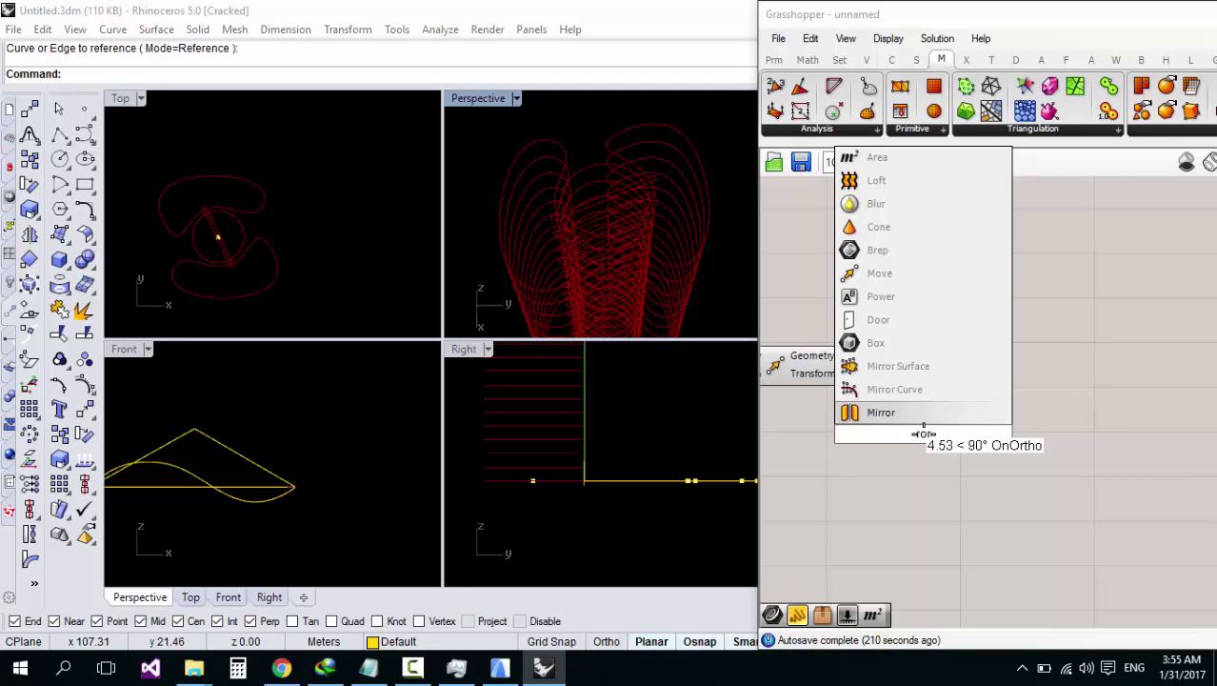
{"action": "type", "text": "atate"}
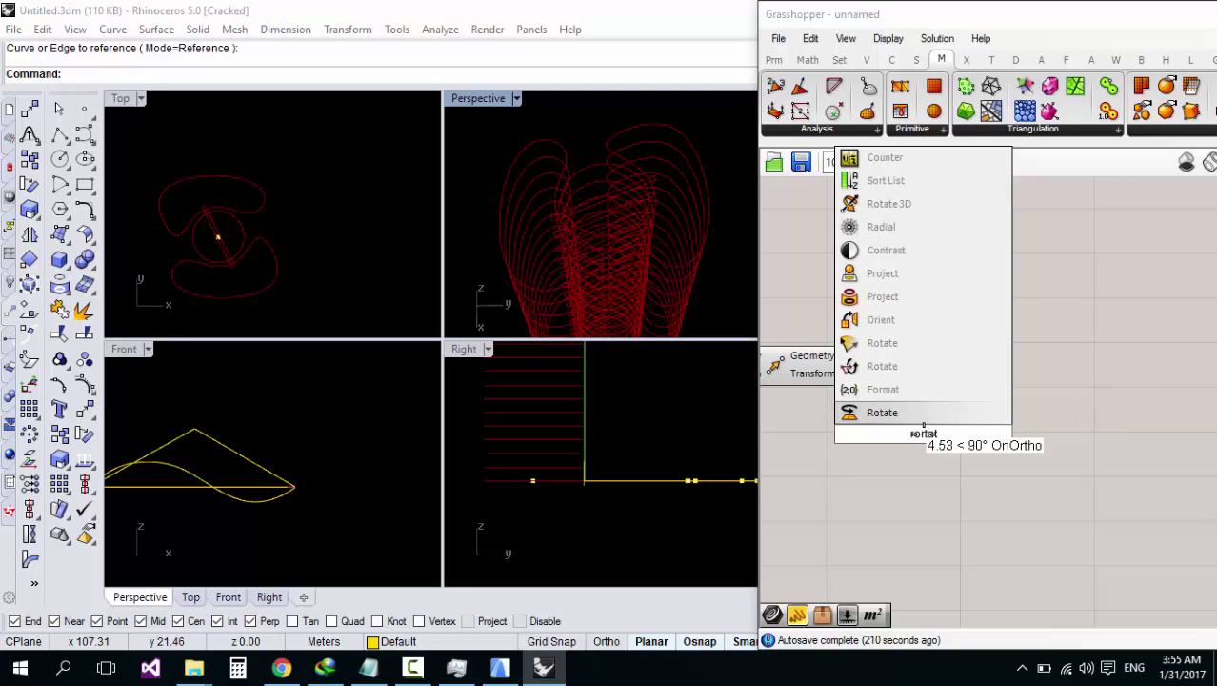
{"action": "key", "text": "Return"}
{"action": "scroll", "coordinate": [1009, 381], "scroll_direction": "down", "scroll_amount": 5}
{"action": "scroll", "coordinate": [1009, 378], "scroll_direction": "up", "scroll_amount": 5}
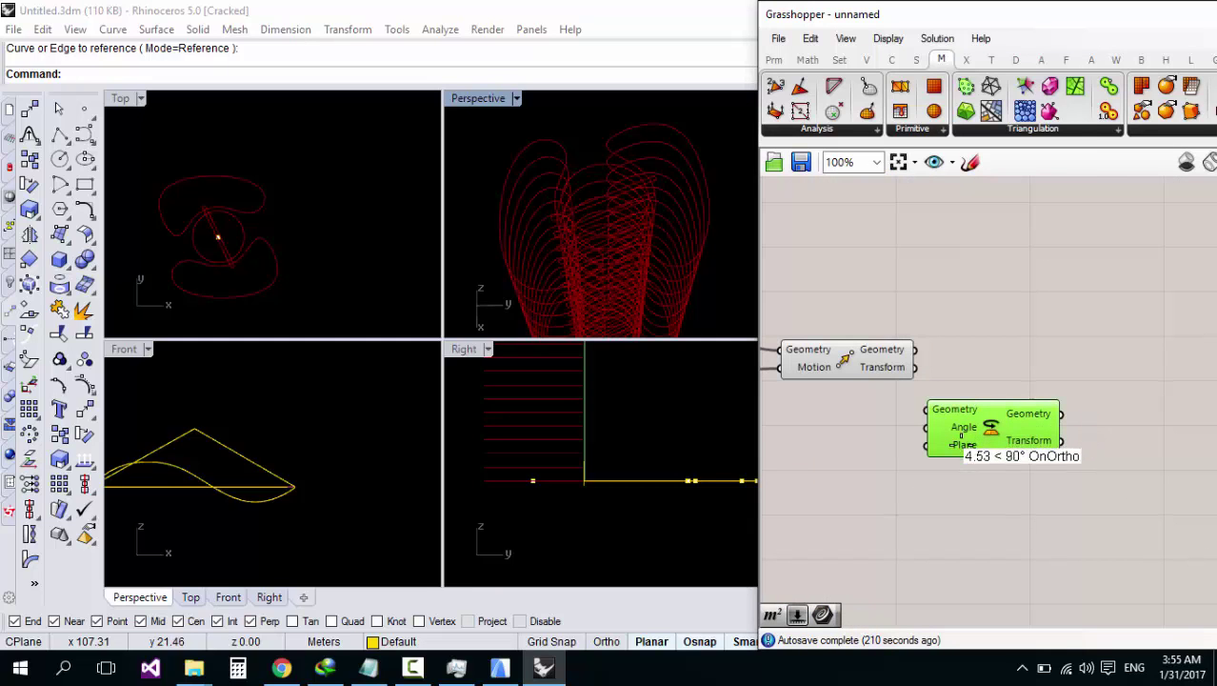
{"action": "scroll", "coordinate": [266, 265], "scroll_direction": "up", "scroll_amount": 6}
{"action": "left_click_drag", "start_coordinate": [165, 224], "coordinate": [205, 186]}
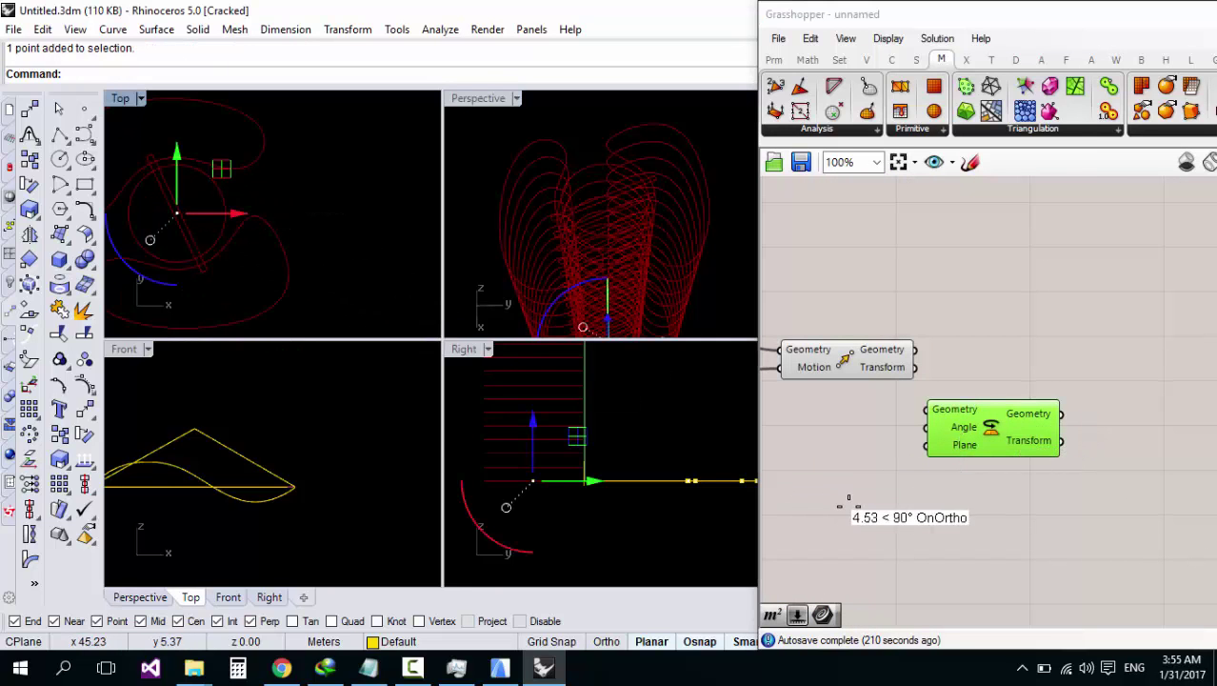
{"action": "left_click", "coordinate": [875, 520]}
{"action": "double_click", "coordinate": [875, 519]}
{"action": "type", "text": "point"}
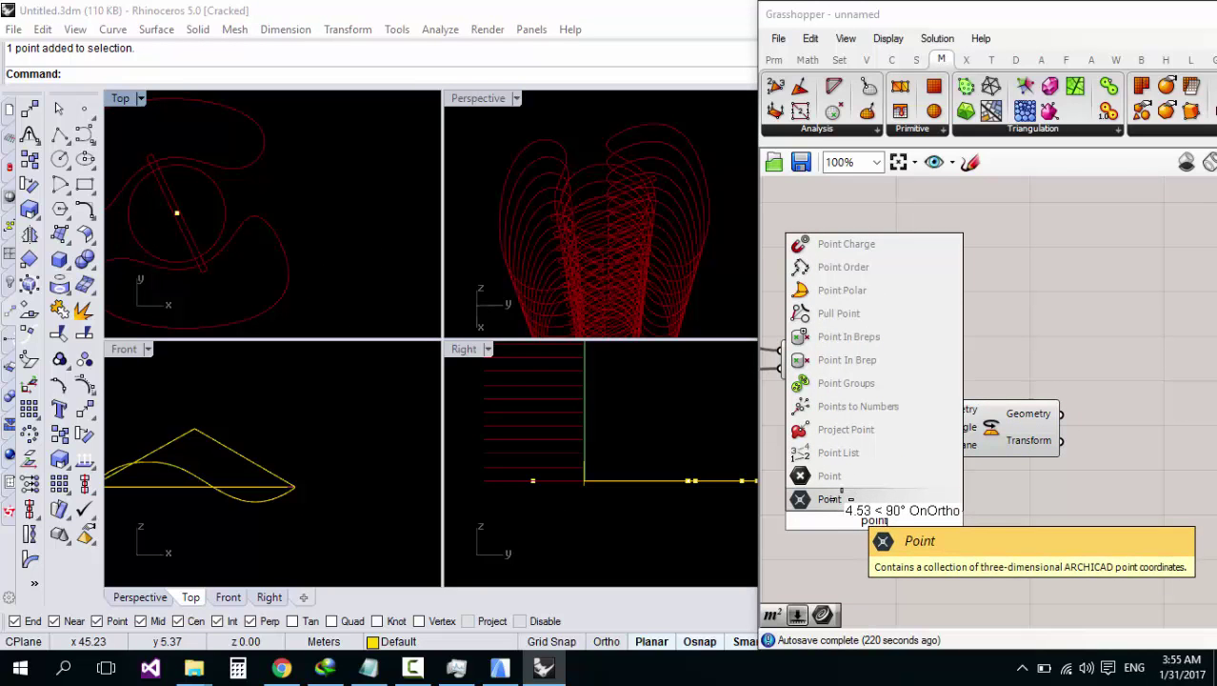
{"action": "left_click", "coordinate": [989, 498]}
Step: Set one plane for Rotate's Plane input with its origin at the tower plan's centre point
{"action": "right_click", "coordinate": [953, 444]}
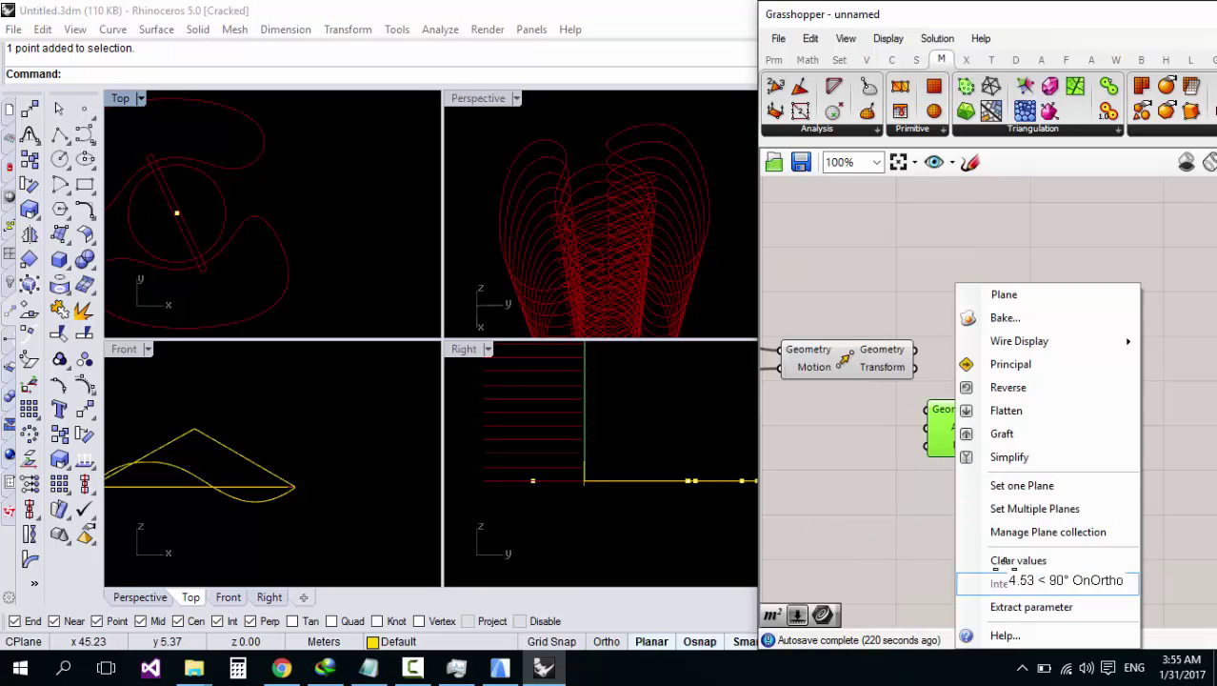
{"action": "left_click", "coordinate": [1021, 486]}
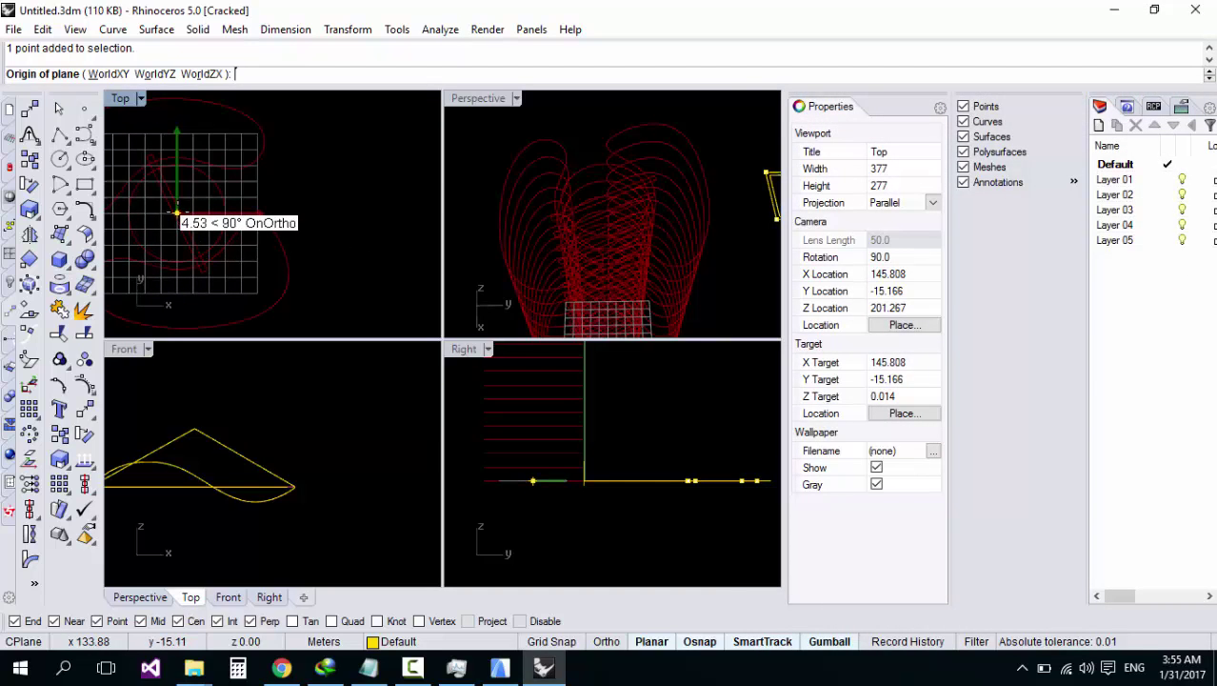
{"action": "left_click", "coordinate": [177, 213]}
Step: Try adding an ARCHICAD Point parameter below the Move component
{"action": "double_click", "coordinate": [898, 481]}
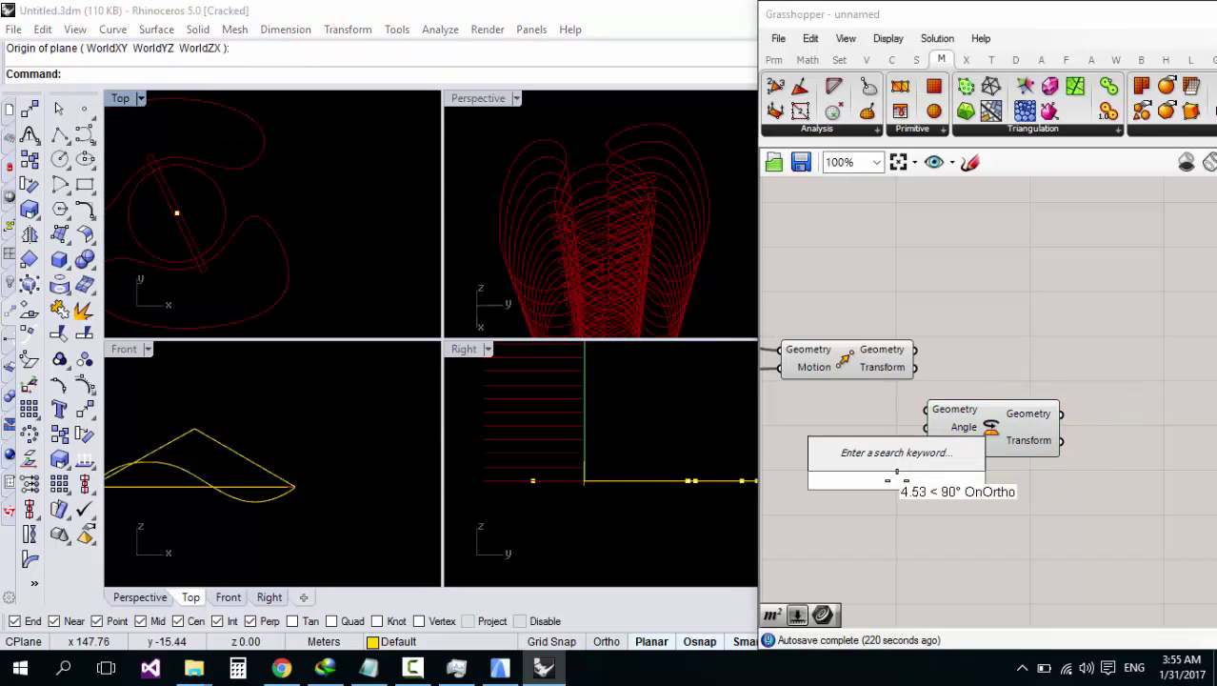
{"action": "type", "text": "point"}
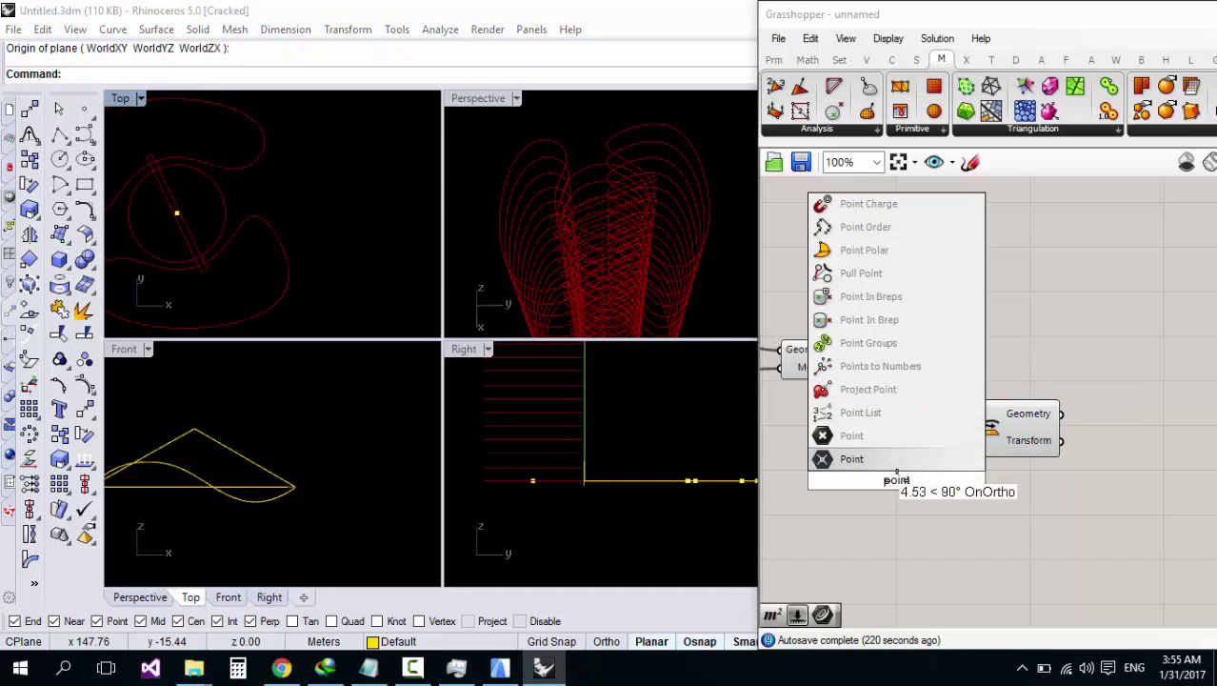
{"action": "key", "text": "Return"}
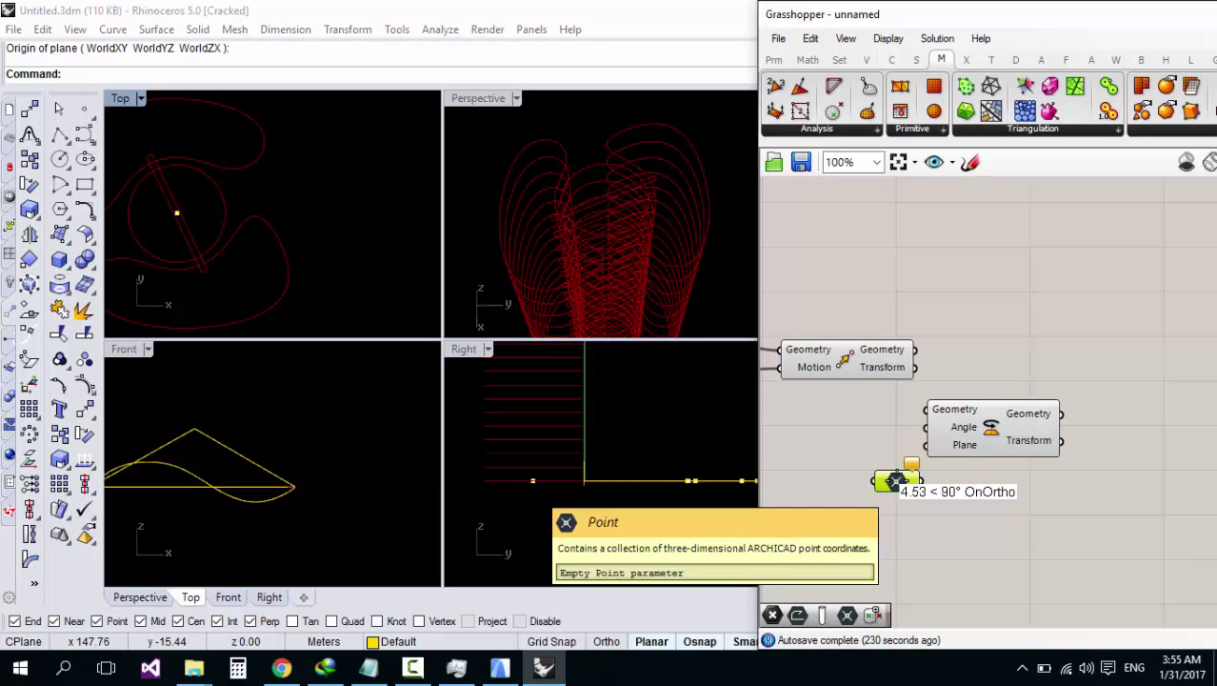
Step: Add a standard three-dimensional Point parameter near Rotate and reference the tower plan's centre point in it
{"action": "double_click", "coordinate": [897, 482]}
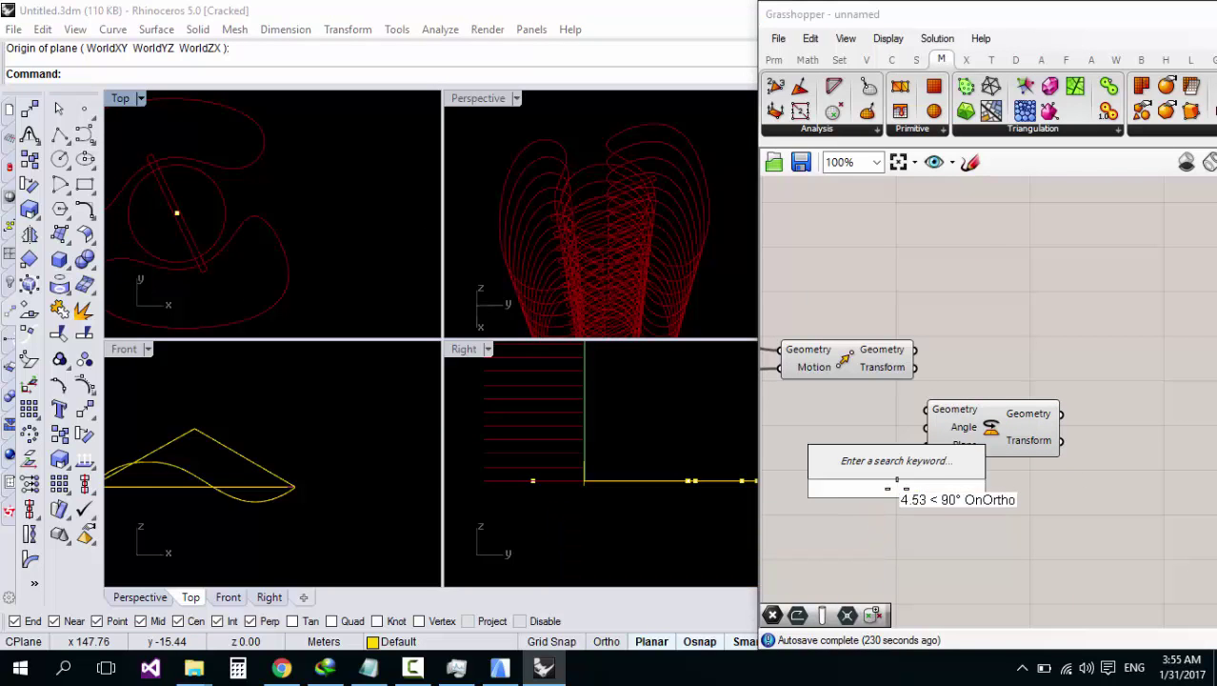
{"action": "type", "text": "poin"}
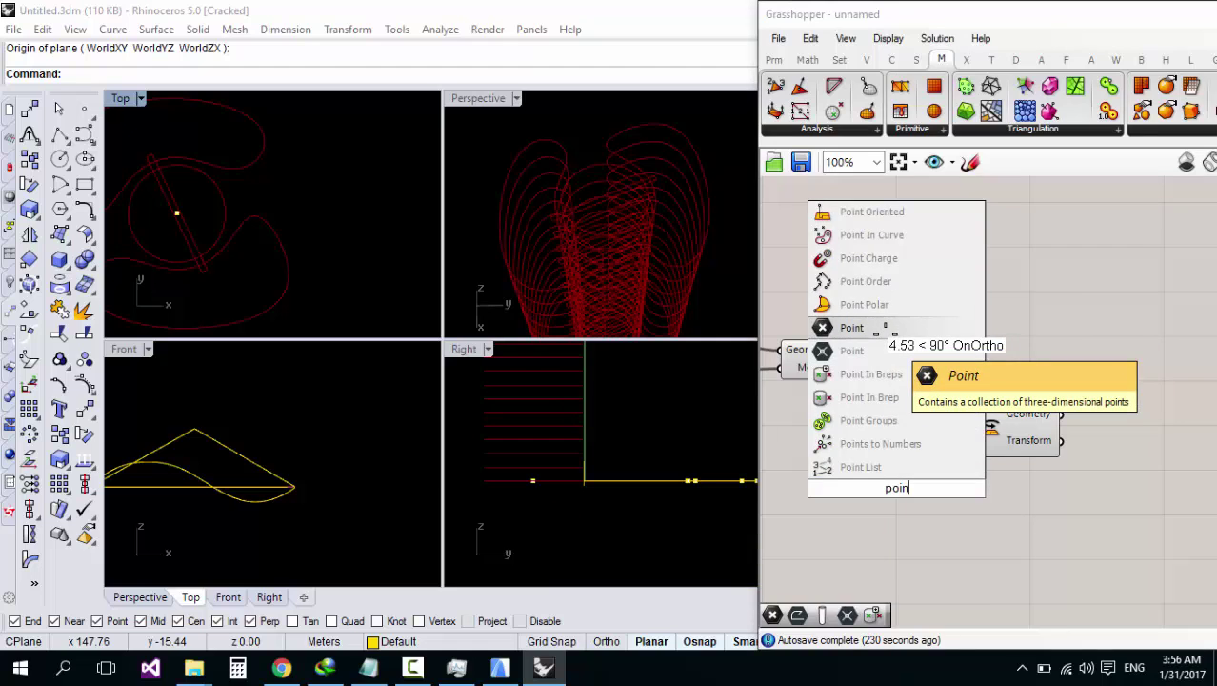
{"action": "left_click", "coordinate": [878, 329]}
{"action": "right_click", "coordinate": [896, 487]}
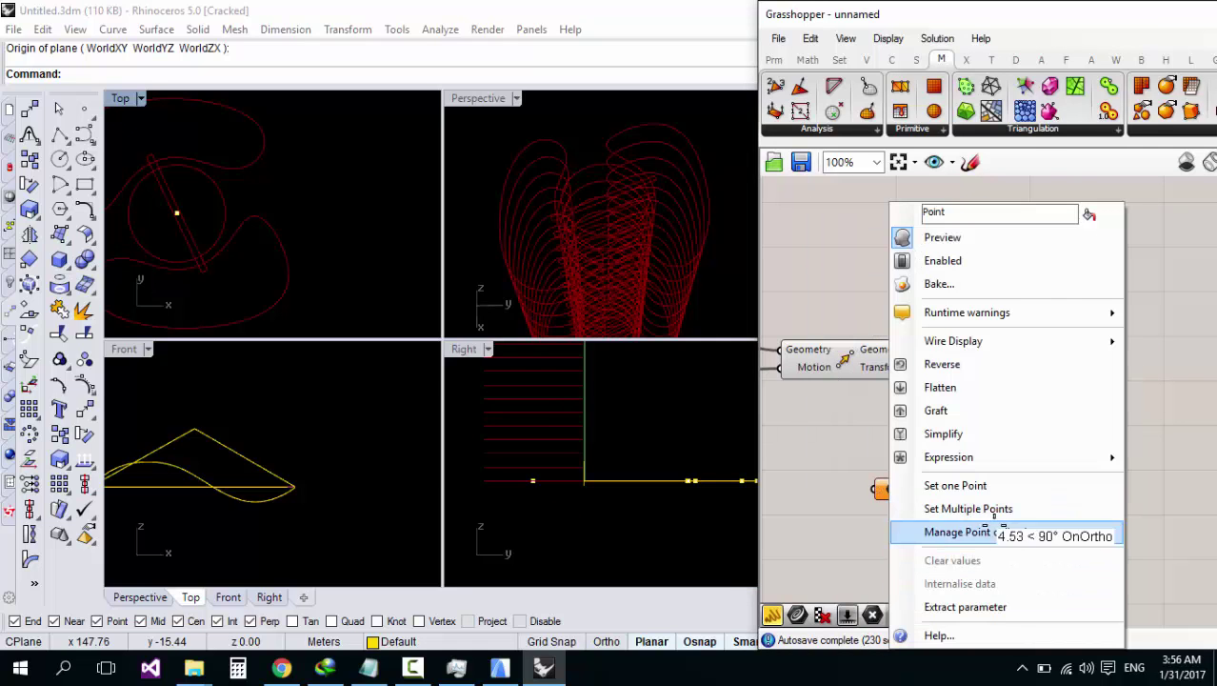
{"action": "left_click", "coordinate": [930, 478]}
{"action": "left_click", "coordinate": [176, 211]}
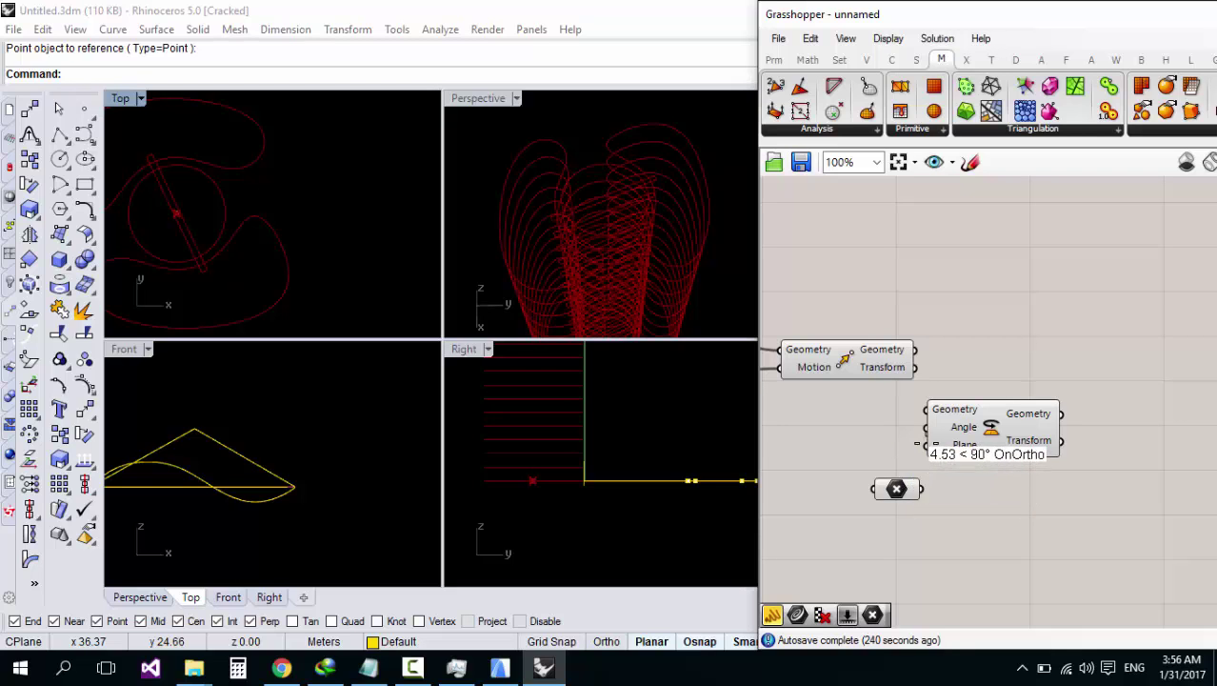
Step: Shift Rotate aside, feed the Point parameter into its Plane input and switch its Angle input to degrees
{"action": "left_click_drag", "start_coordinate": [972, 423], "coordinate": [1079, 422]}
{"action": "right_click", "coordinate": [985, 427]}
{"action": "left_click", "coordinate": [1012, 462]}
Step: Feed Move's Geometry output into Rotate's Geometry input and reposition Rotate and the Point parameter beside Move
{"action": "scroll", "coordinate": [1079, 423], "scroll_direction": "down", "scroll_amount": 3}
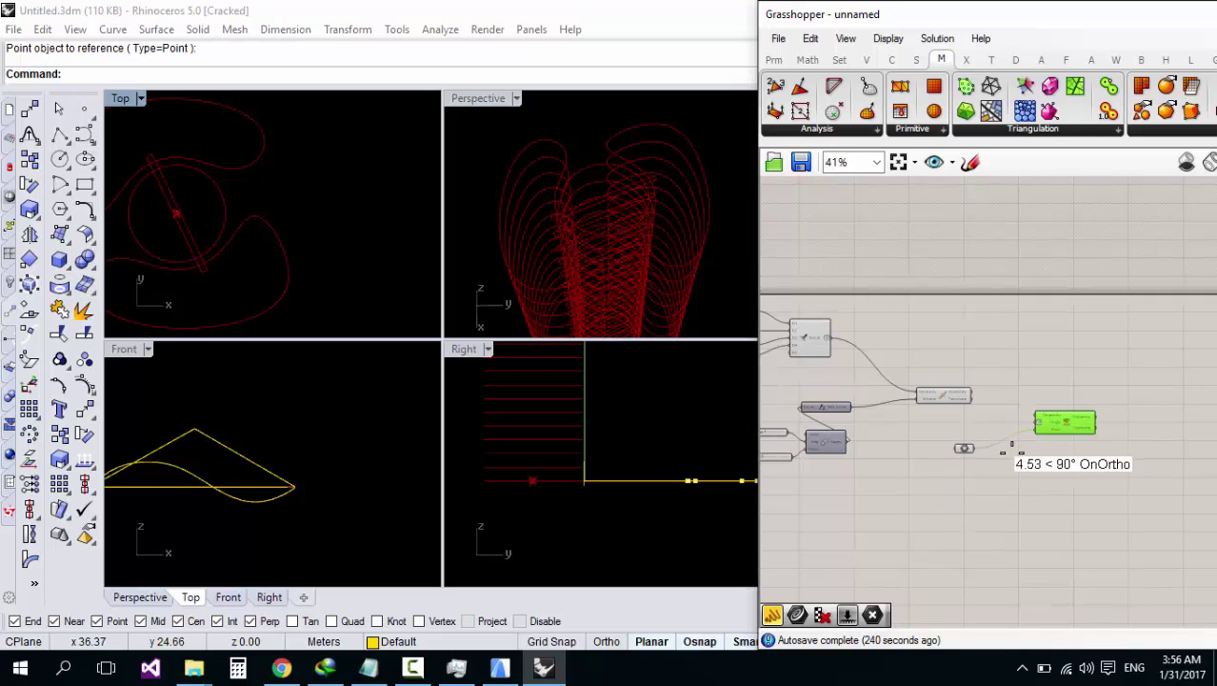
{"action": "scroll", "coordinate": [1010, 443], "scroll_direction": "up", "scroll_amount": 3}
{"action": "scroll", "coordinate": [956, 348], "scroll_direction": "up", "scroll_amount": 2}
{"action": "left_click", "coordinate": [925, 331]}
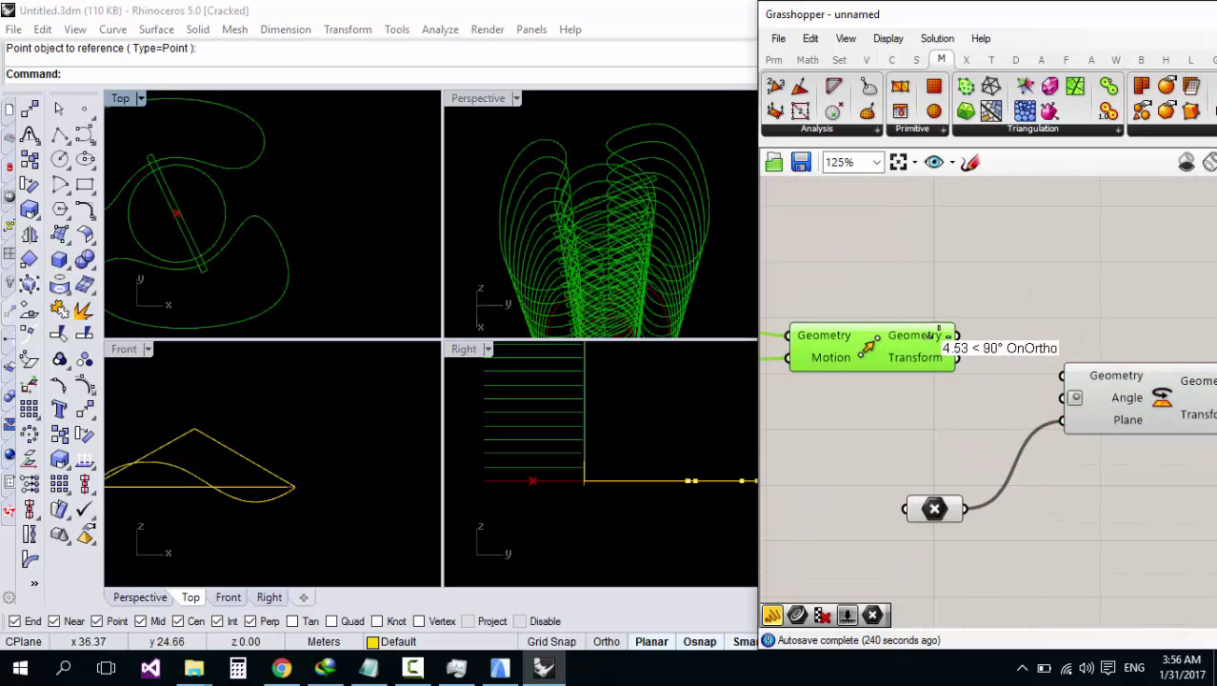
{"action": "left_click_drag", "start_coordinate": [1127, 395], "coordinate": [1090, 389]}
{"action": "scroll", "coordinate": [1008, 389], "scroll_direction": "down", "scroll_amount": 4}
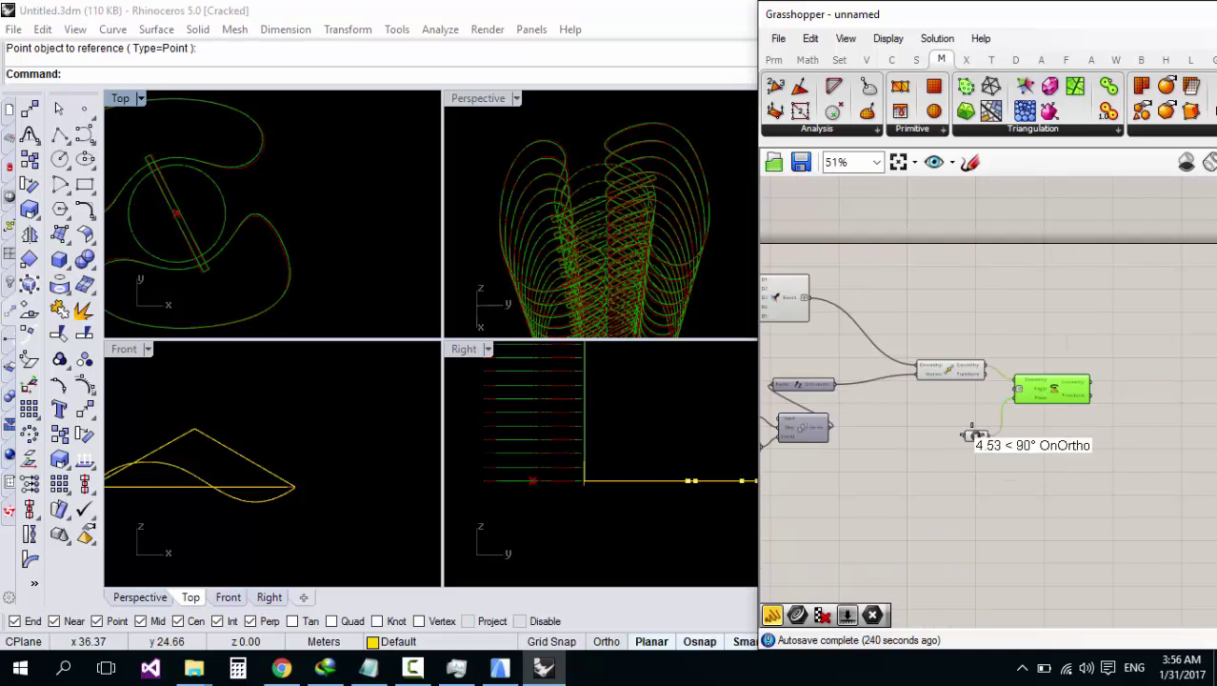
{"action": "scroll", "coordinate": [971, 437], "scroll_direction": "up", "scroll_amount": 2}
{"action": "left_click_drag", "start_coordinate": [980, 433], "coordinate": [1034, 481]}
{"action": "left_click", "coordinate": [1032, 373]}
{"action": "scroll", "coordinate": [971, 392], "scroll_direction": "down", "scroll_amount": 2}
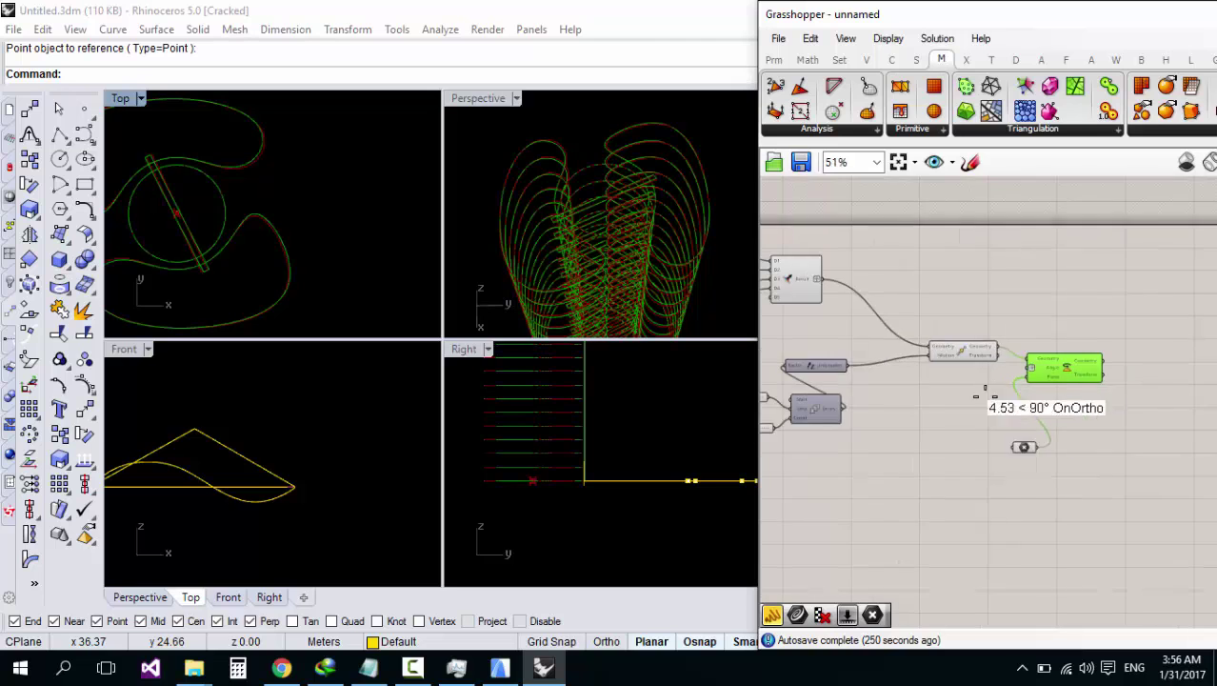
Step: Duplicate the Series component with its input wires and place the copy below Move
{"action": "scroll", "coordinate": [922, 431], "scroll_direction": "up", "scroll_amount": 1}
{"action": "scroll", "coordinate": [917, 428], "scroll_direction": "down", "scroll_amount": 1}
{"action": "scroll", "coordinate": [926, 428], "scroll_direction": "up", "scroll_amount": 1}
{"action": "left_click", "coordinate": [841, 406]}
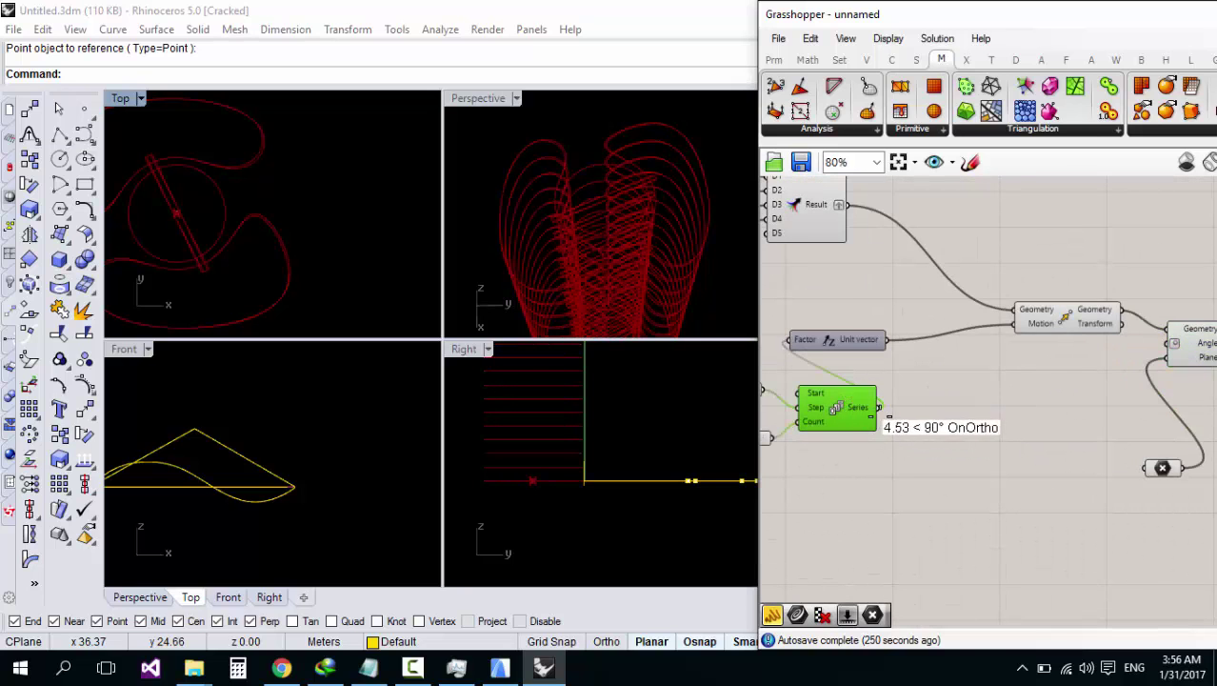
{"action": "scroll", "coordinate": [878, 415], "scroll_direction": "down", "scroll_amount": 2}
{"action": "scroll", "coordinate": [850, 416], "scroll_direction": "up", "scroll_amount": 2}
{"action": "left_click_drag", "start_coordinate": [886, 462], "coordinate": [771, 420]}
{"action": "scroll", "coordinate": [921, 412], "scroll_direction": "down", "scroll_amount": 3}
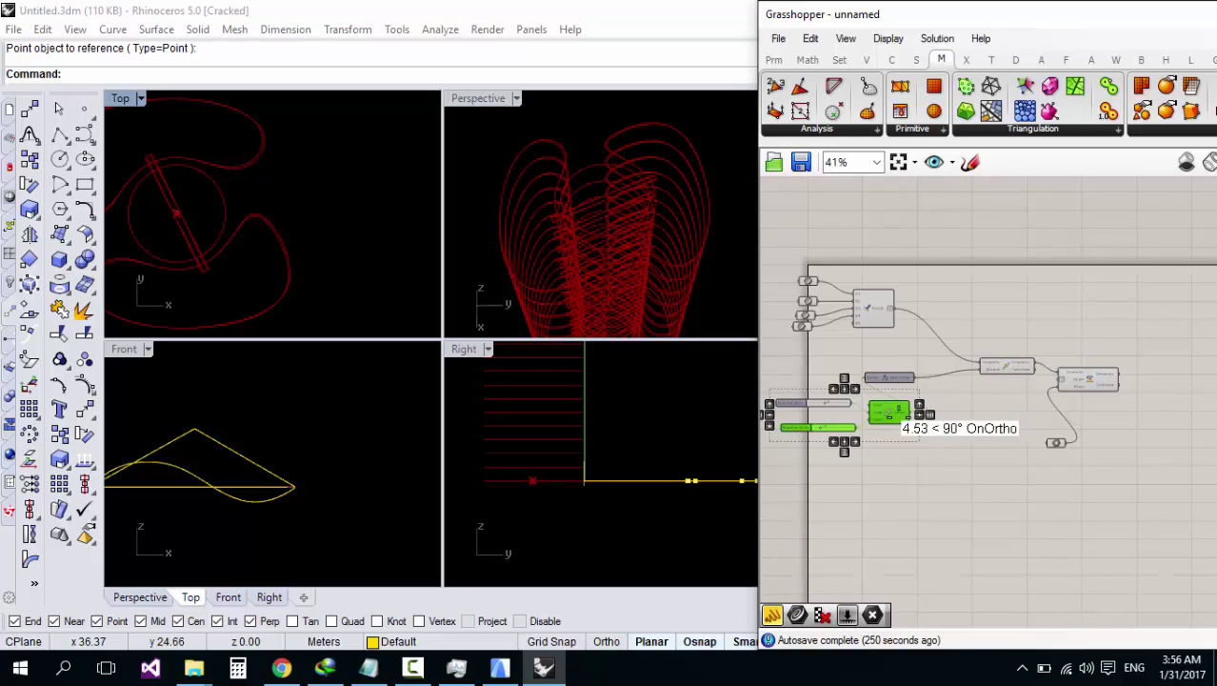
{"action": "scroll", "coordinate": [898, 413], "scroll_direction": "up", "scroll_amount": 3}
{"action": "left_click", "coordinate": [894, 410]}
{"action": "key", "text": "ctrl+c"}
{"action": "key", "text": "ctrl+v"}
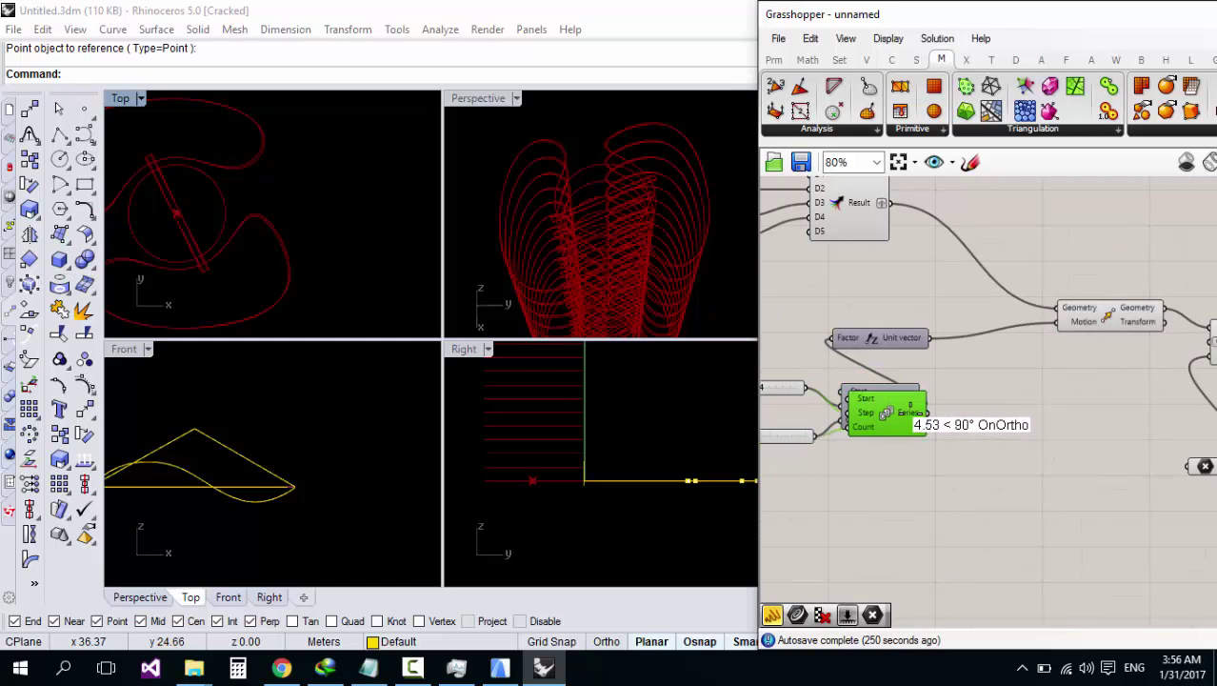
{"action": "left_click_drag", "start_coordinate": [910, 414], "coordinate": [1077, 413]}
Step: Add a number slider set to 5 below the copied Series and feed it into that Series' Step input
{"action": "scroll", "coordinate": [989, 413], "scroll_direction": "down", "scroll_amount": 2}
{"action": "scroll", "coordinate": [872, 409], "scroll_direction": "up", "scroll_amount": 3}
{"action": "left_click", "coordinate": [823, 380]}
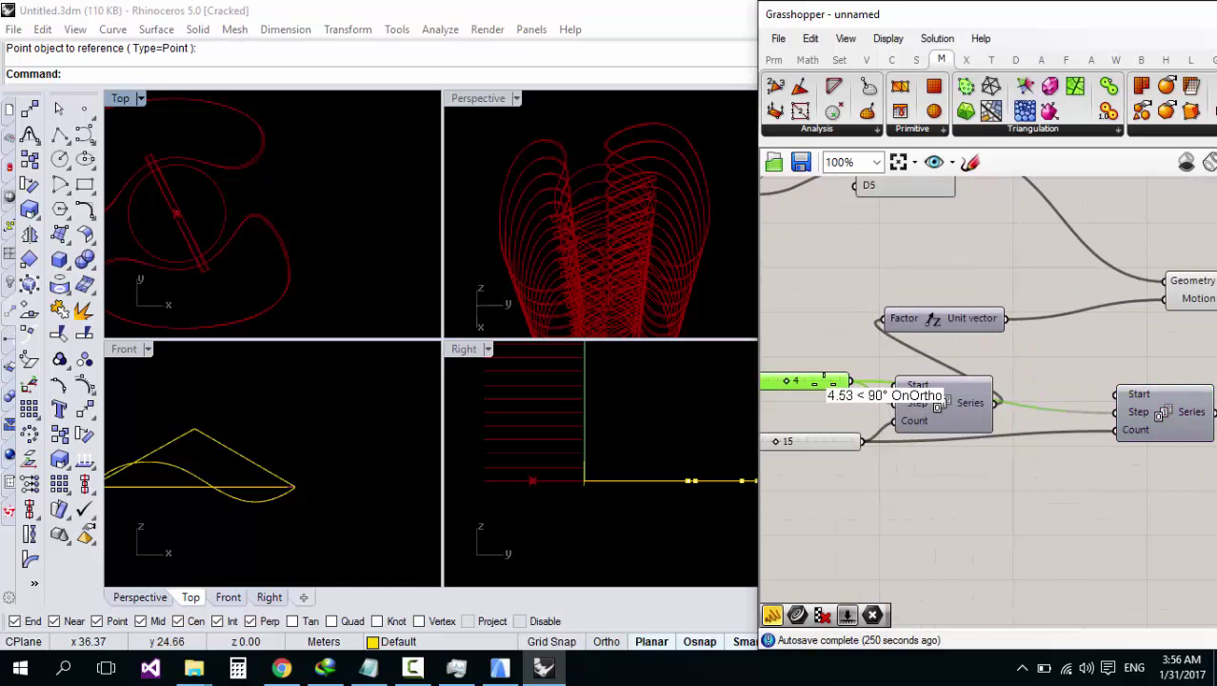
{"action": "double_click", "coordinate": [1069, 496]}
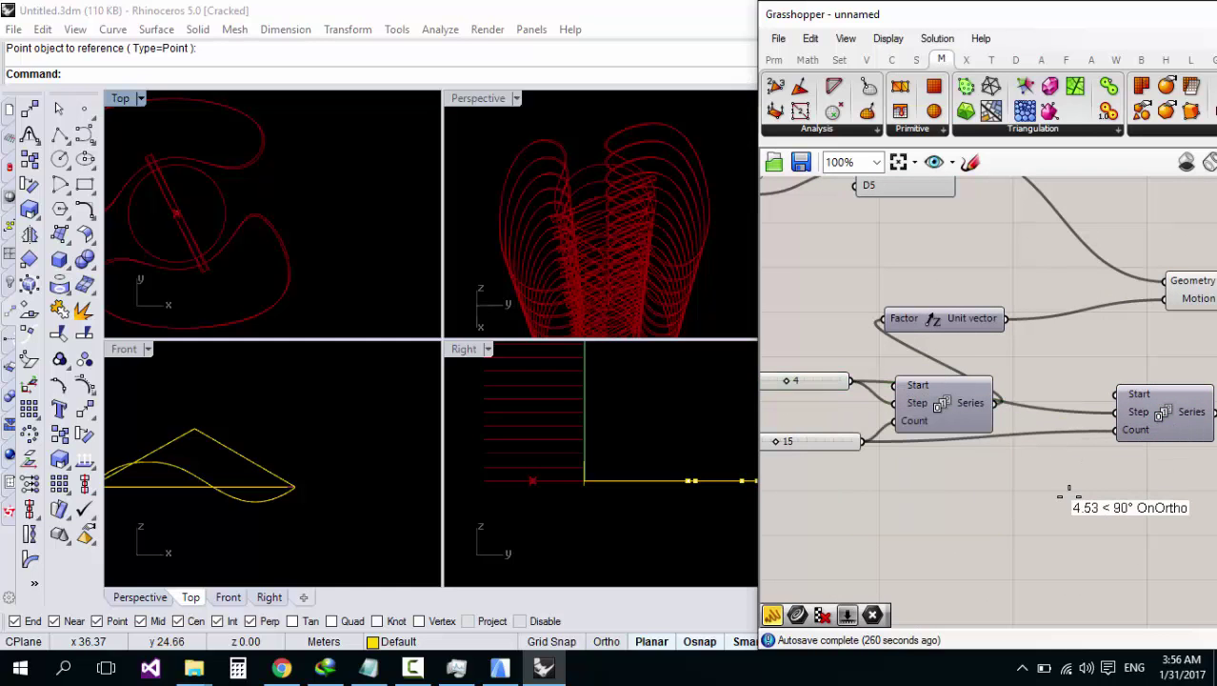
{"action": "type", "text": "1"}
{"action": "key", "text": "BackSpace"}
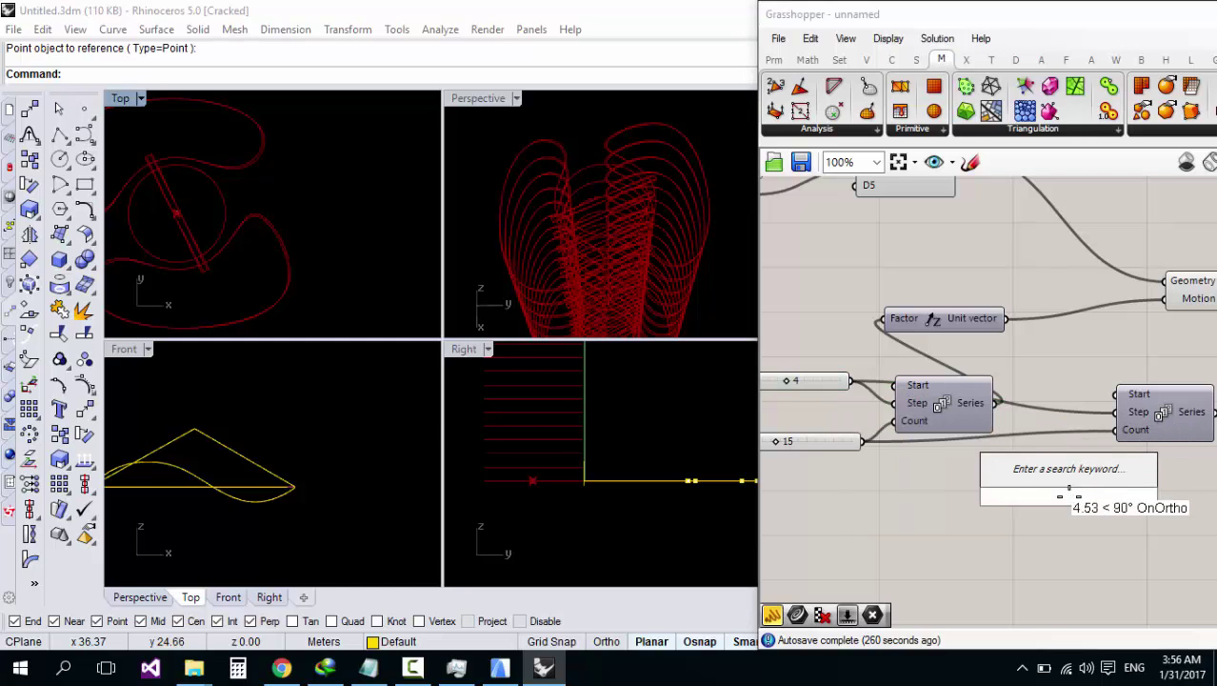
{"action": "type", "text": "5"}
{"action": "key", "text": "Return"}
{"action": "scroll", "coordinate": [1014, 472], "scroll_direction": "down", "scroll_amount": 6}
{"action": "scroll", "coordinate": [1112, 490], "scroll_direction": "up", "scroll_amount": 5}
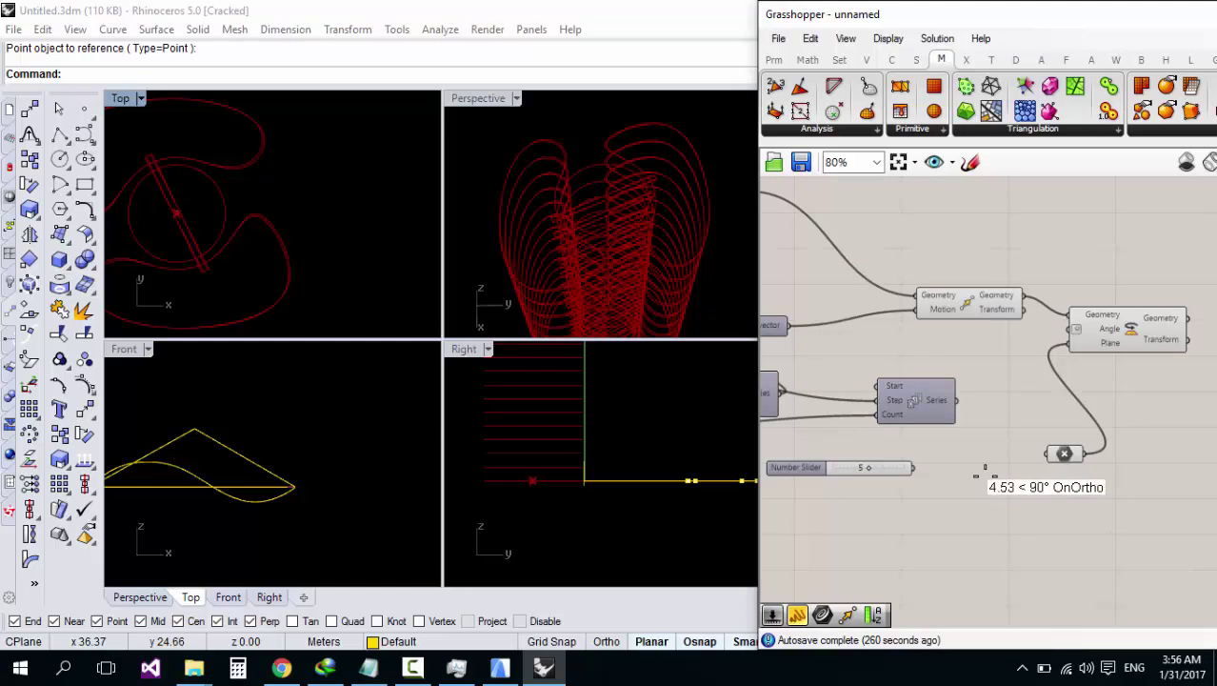
{"action": "left_click_drag", "start_coordinate": [909, 451], "coordinate": [912, 466]}
{"action": "left_click_drag", "start_coordinate": [917, 399], "coordinate": [942, 393]}
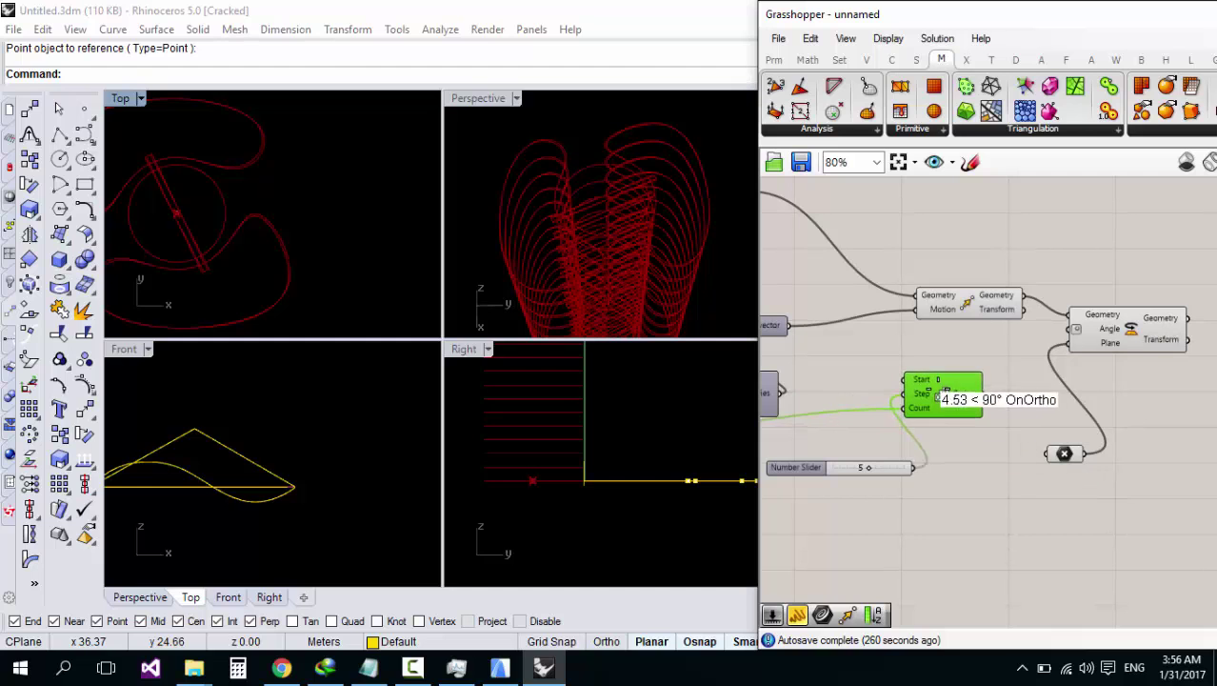
Step: Feed the copied Series' output into Rotate's Angle input and inspect the twisted curves in the Perspective viewport
{"action": "left_click_drag", "start_coordinate": [1036, 317], "coordinate": [1061, 319]}
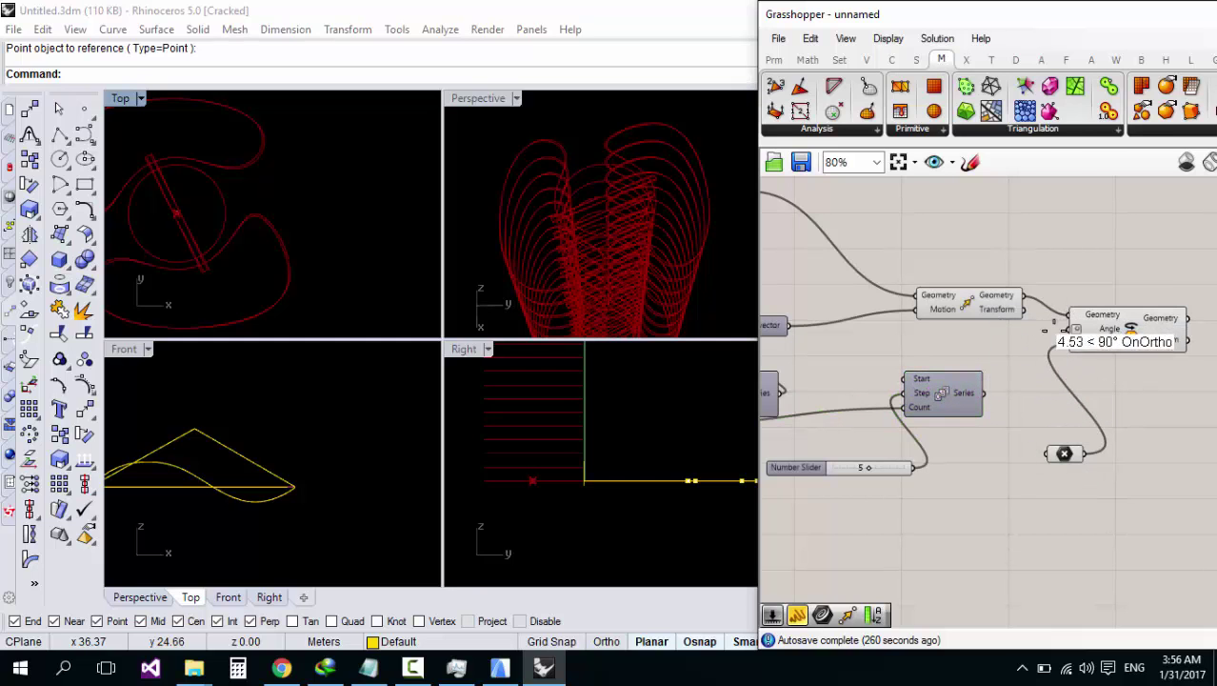
{"action": "scroll", "coordinate": [981, 387], "scroll_direction": "down", "scroll_amount": 3}
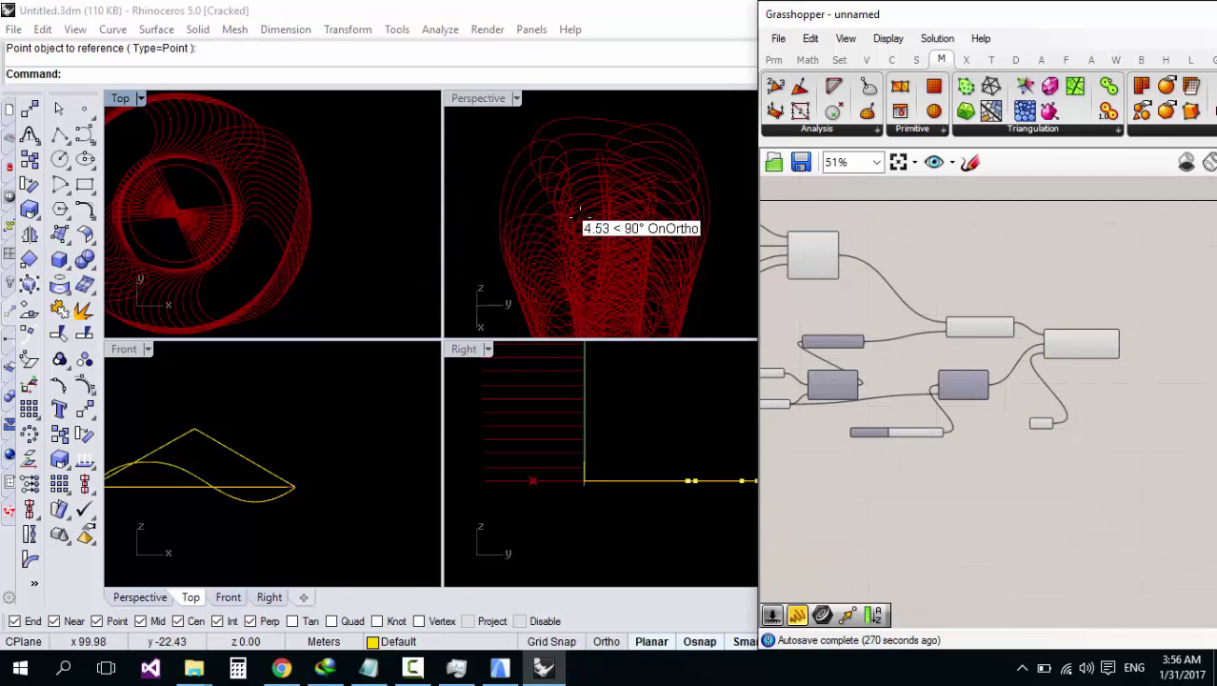
{"action": "scroll", "coordinate": [610, 198], "scroll_direction": "down", "scroll_amount": 3}
{"action": "right_click_drag", "start_coordinate": [608, 200], "coordinate": [561, 228]}
{"action": "scroll", "coordinate": [863, 444], "scroll_direction": "up", "scroll_amount": 3}
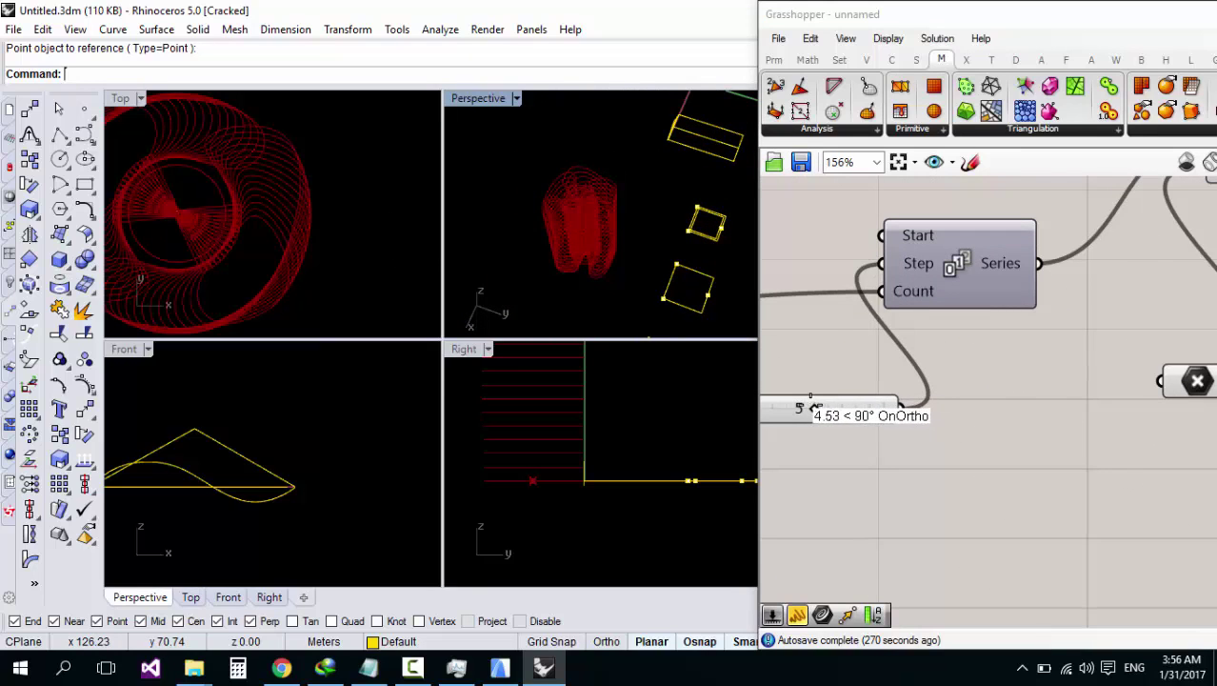
Step: Raise the rotation step slider to 10 and inspect the resulting twist
{"action": "left_click_drag", "start_coordinate": [808, 404], "coordinate": [919, 410]}
{"action": "scroll", "coordinate": [602, 196], "scroll_direction": "up", "scroll_amount": 3}
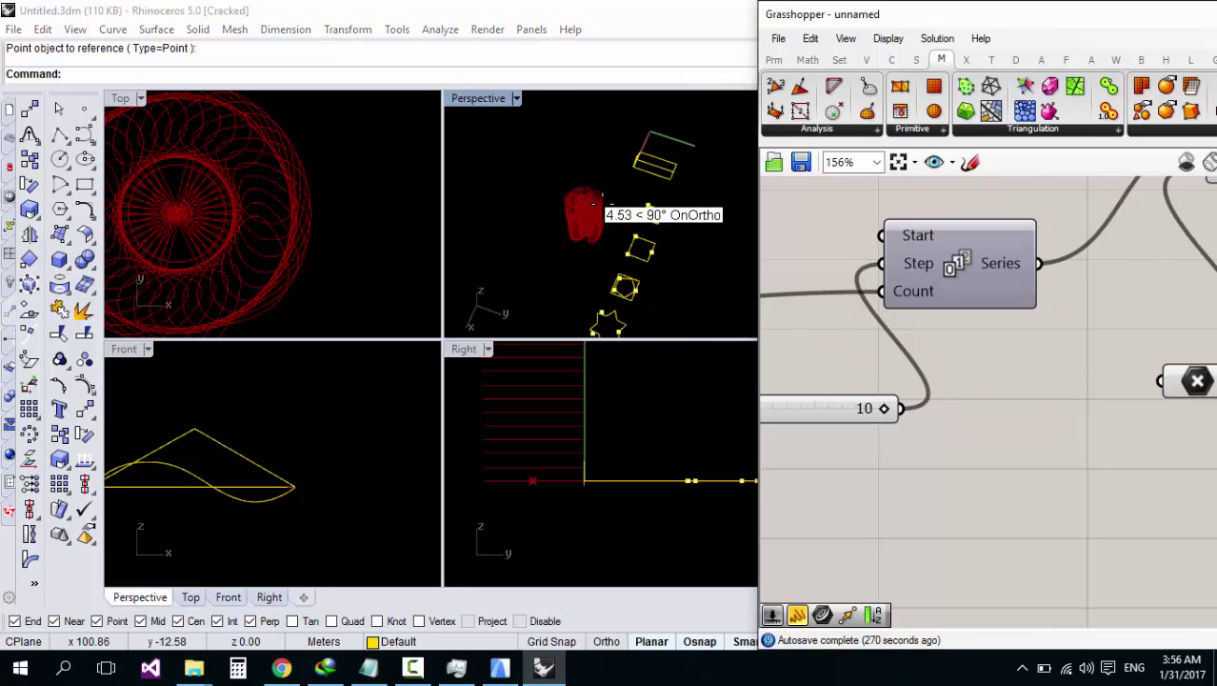
{"action": "scroll", "coordinate": [600, 198], "scroll_direction": "down", "scroll_amount": 3}
{"action": "scroll", "coordinate": [858, 314], "scroll_direction": "down", "scroll_amount": 4}
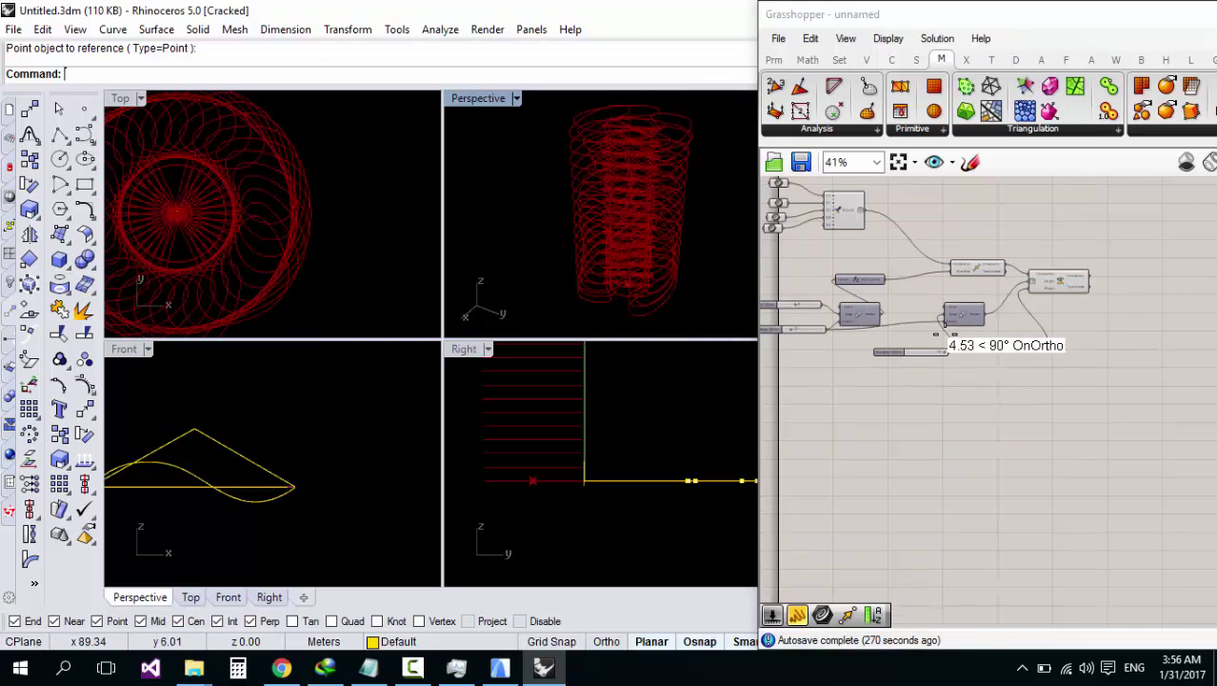
Step: Add a Surface parameter above Move and Rotate
{"action": "scroll", "coordinate": [1017, 292], "scroll_direction": "up", "scroll_amount": 4}
{"action": "right_click_drag", "start_coordinate": [1017, 292], "coordinate": [953, 315]}
{"action": "double_click", "coordinate": [952, 306]}
{"action": "type", "text": "sr"}
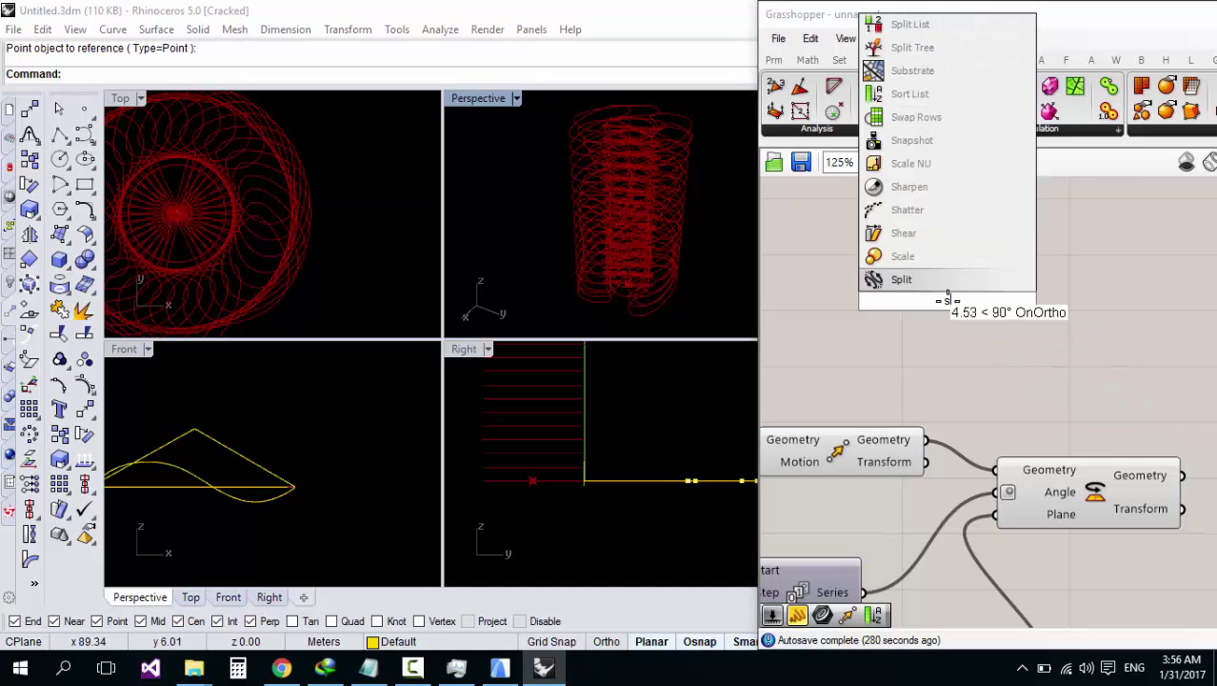
{"action": "type", "text": "f"}
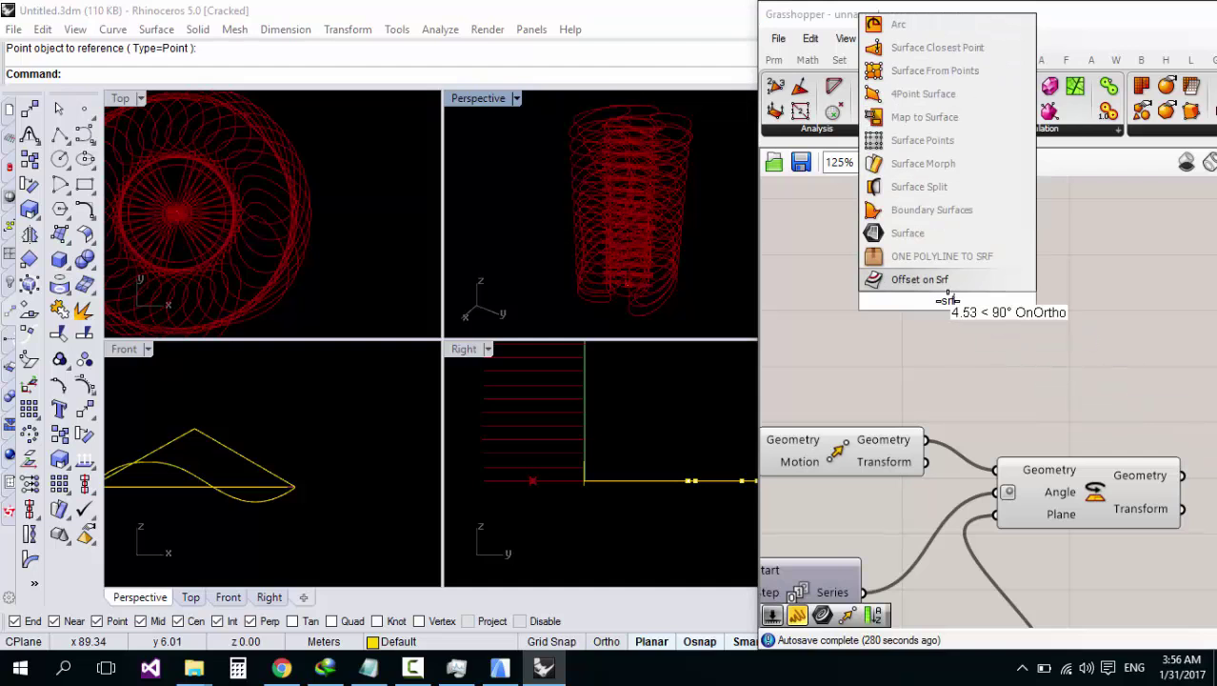
{"action": "left_click", "coordinate": [939, 227]}
{"action": "scroll", "coordinate": [934, 263], "scroll_direction": "down", "scroll_amount": 4}
{"action": "scroll", "coordinate": [855, 254], "scroll_direction": "up", "scroll_amount": 3}
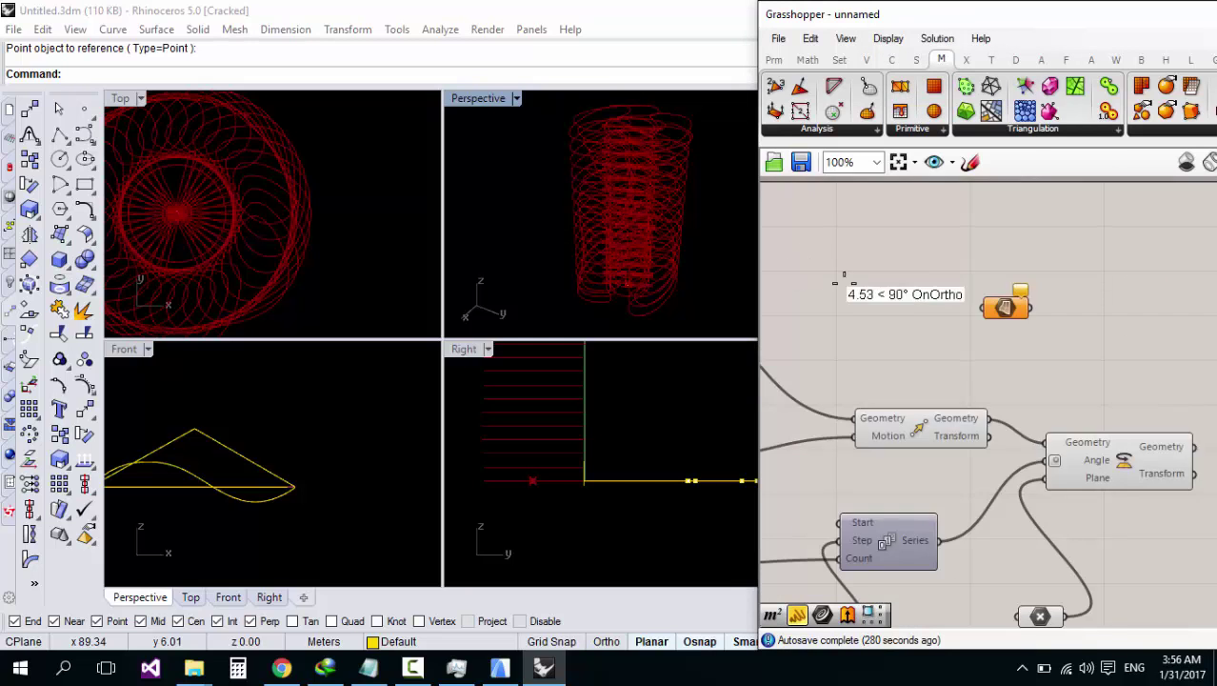
Step: Try feeding the merged curves from Merge's Result into the Surface parameter and inspect the filled surfaces
{"action": "right_click_drag", "start_coordinate": [844, 282], "coordinate": [1067, 364]}
{"action": "scroll", "coordinate": [965, 350], "scroll_direction": "down", "scroll_amount": 4}
{"action": "scroll", "coordinate": [965, 376], "scroll_direction": "up", "scroll_amount": 3}
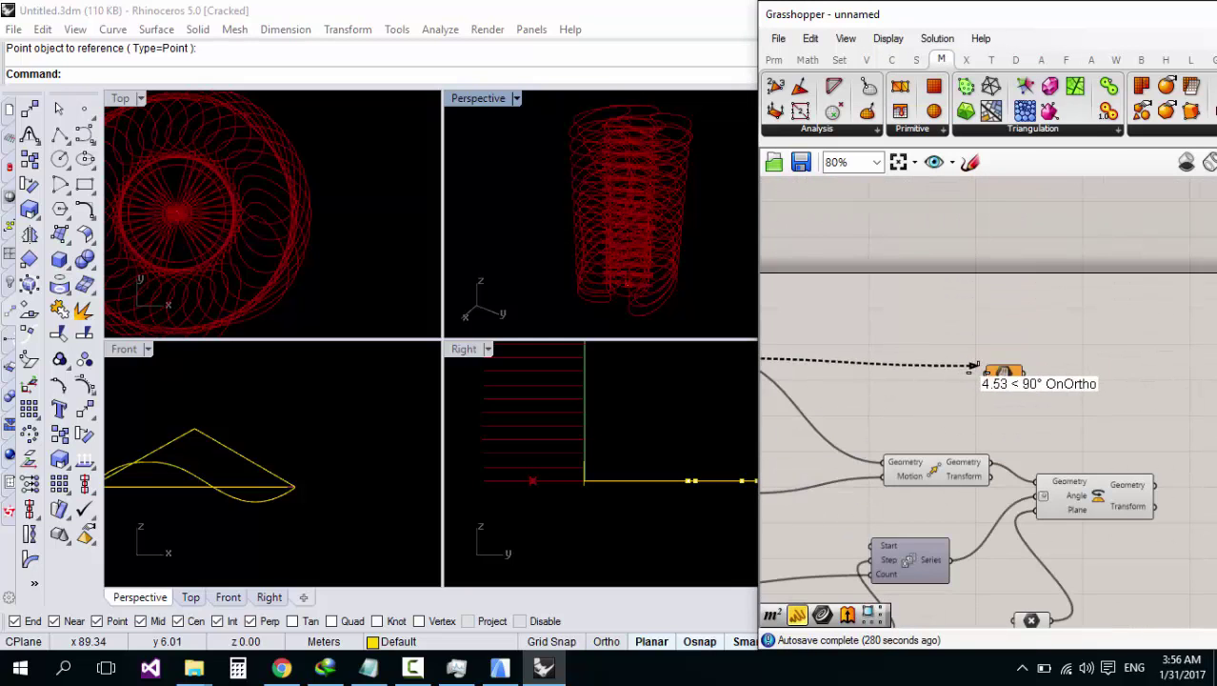
{"action": "scroll", "coordinate": [514, 217], "scroll_direction": "down", "scroll_amount": 2}
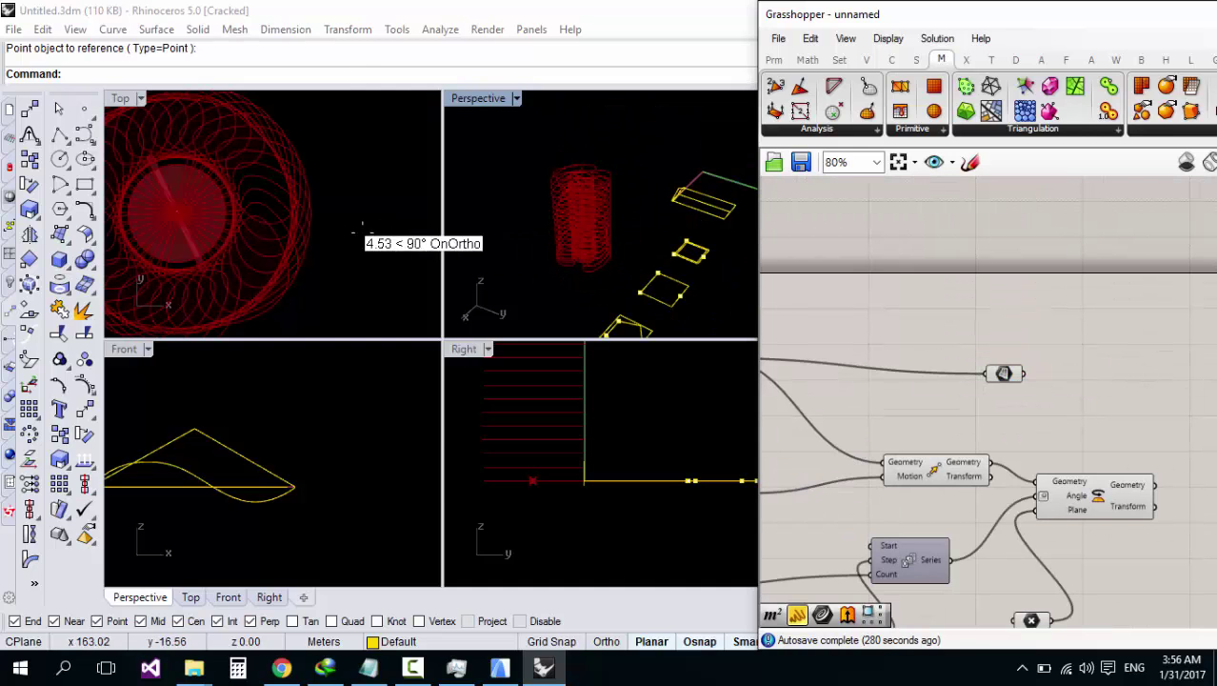
{"action": "scroll", "coordinate": [571, 183], "scroll_direction": "up", "scroll_amount": 3}
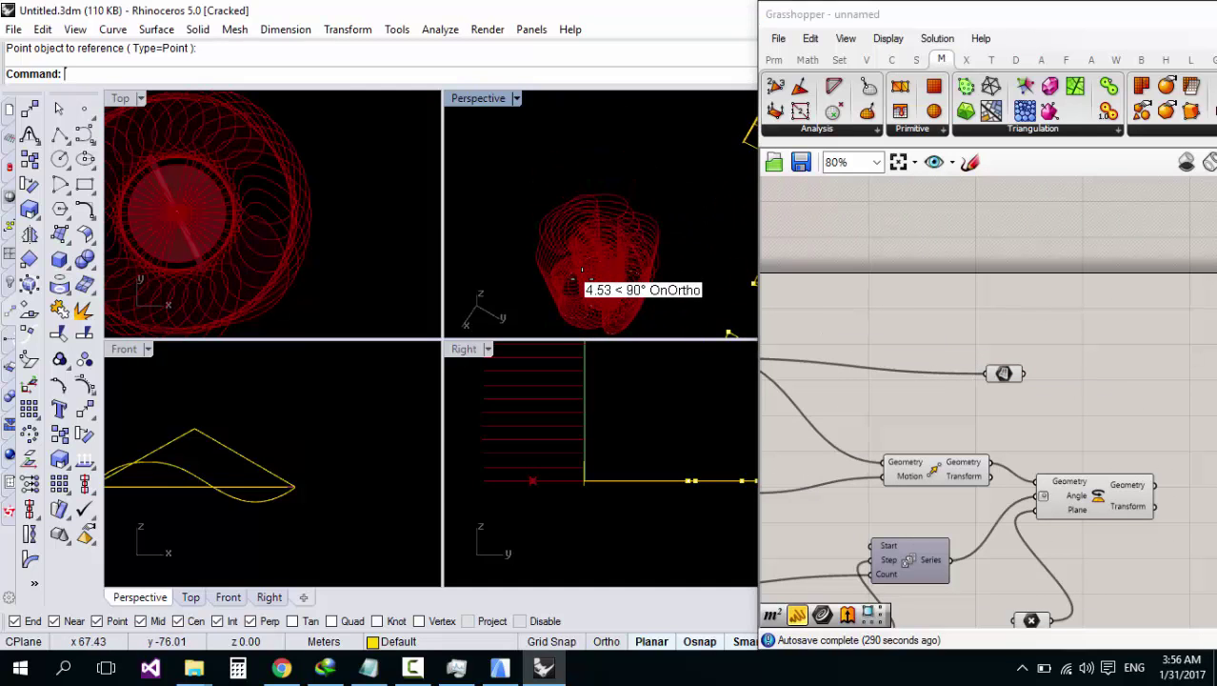
{"action": "scroll", "coordinate": [1086, 391], "scroll_direction": "down", "scroll_amount": 3}
{"action": "scroll", "coordinate": [1011, 358], "scroll_direction": "up", "scroll_amount": 1}
Step: Try moving the Surface parameter beside the four curve parameters and feeding each of them into it separately
{"action": "left_click_drag", "start_coordinate": [1059, 387], "coordinate": [821, 326]}
{"action": "scroll", "coordinate": [809, 350], "scroll_direction": "up", "scroll_amount": 4}
{"action": "right_click_drag", "start_coordinate": [808, 343], "coordinate": [890, 340]}
{"action": "left_click_drag", "start_coordinate": [890, 302], "coordinate": [870, 390]}
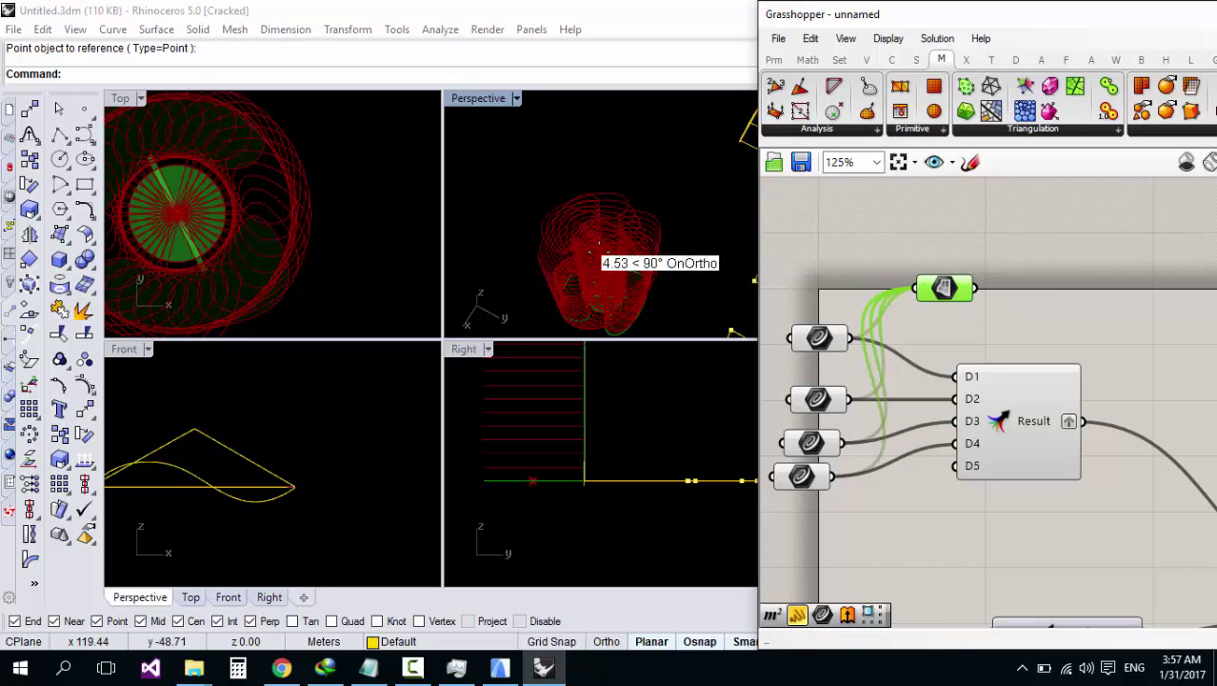
{"action": "right_click_drag", "start_coordinate": [618, 266], "coordinate": [590, 239]}
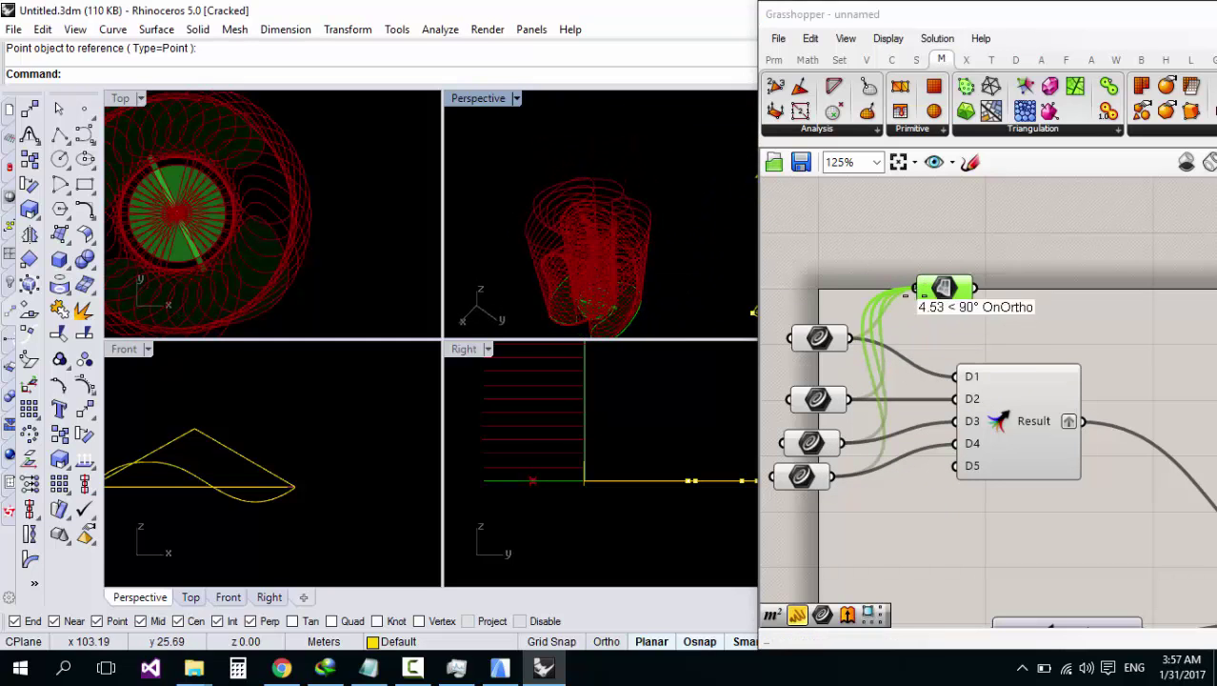
{"action": "scroll", "coordinate": [958, 294], "scroll_direction": "down", "scroll_amount": 3}
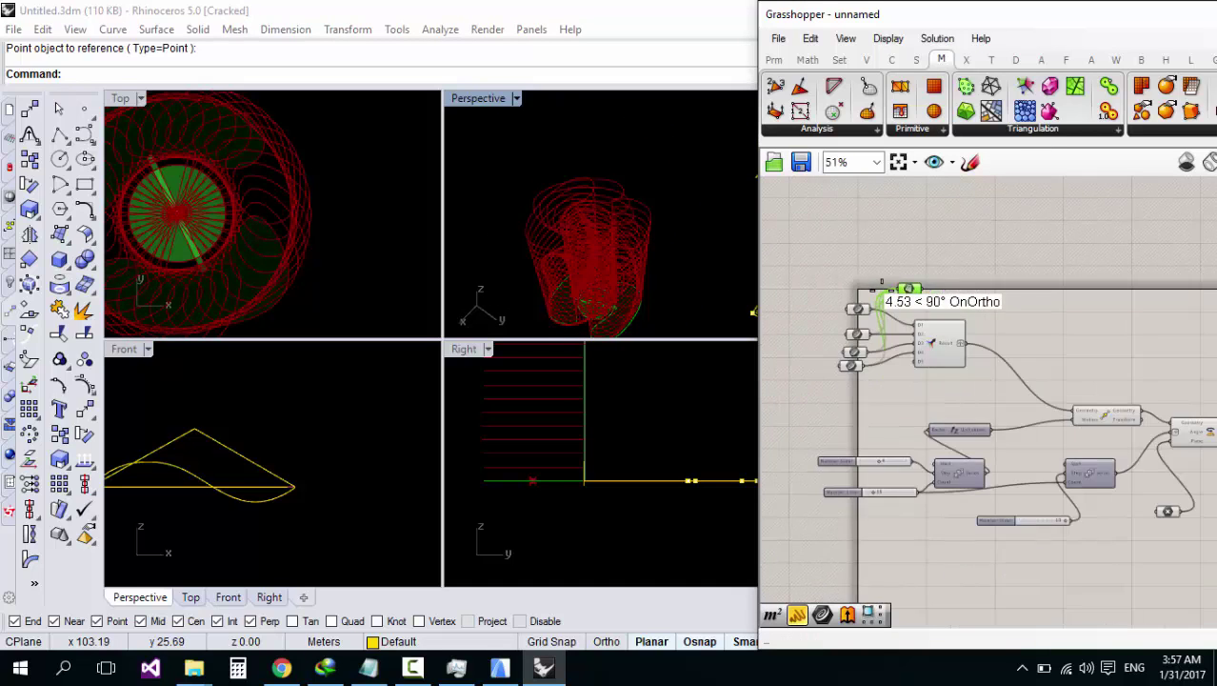
{"action": "scroll", "coordinate": [897, 299], "scroll_direction": "up", "scroll_amount": 1}
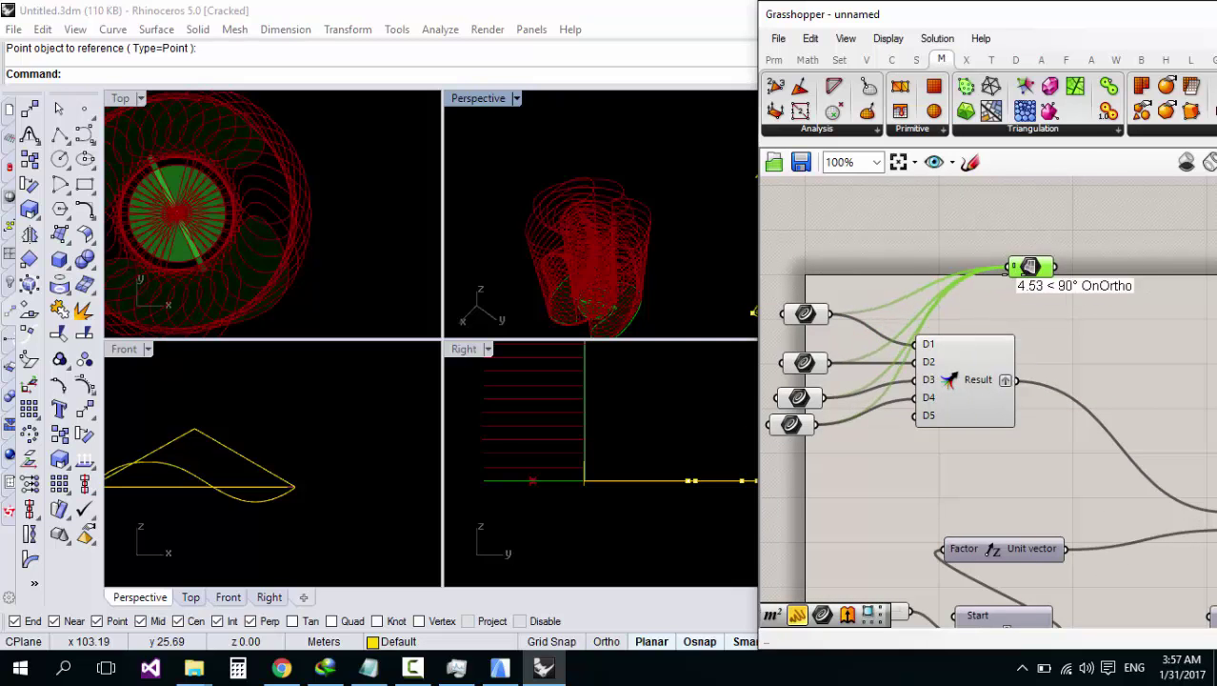
Step: Replace the Surface parameter's curve wires with Move's Geometry output, place it above Move and inspect the floor surfaces
{"action": "scroll", "coordinate": [886, 292], "scroll_direction": "down", "scroll_amount": 4}
{"action": "scroll", "coordinate": [1069, 372], "scroll_direction": "up", "scroll_amount": 4}
{"action": "left_click", "coordinate": [1044, 379]}
{"action": "scroll", "coordinate": [881, 311], "scroll_direction": "down", "scroll_amount": 2}
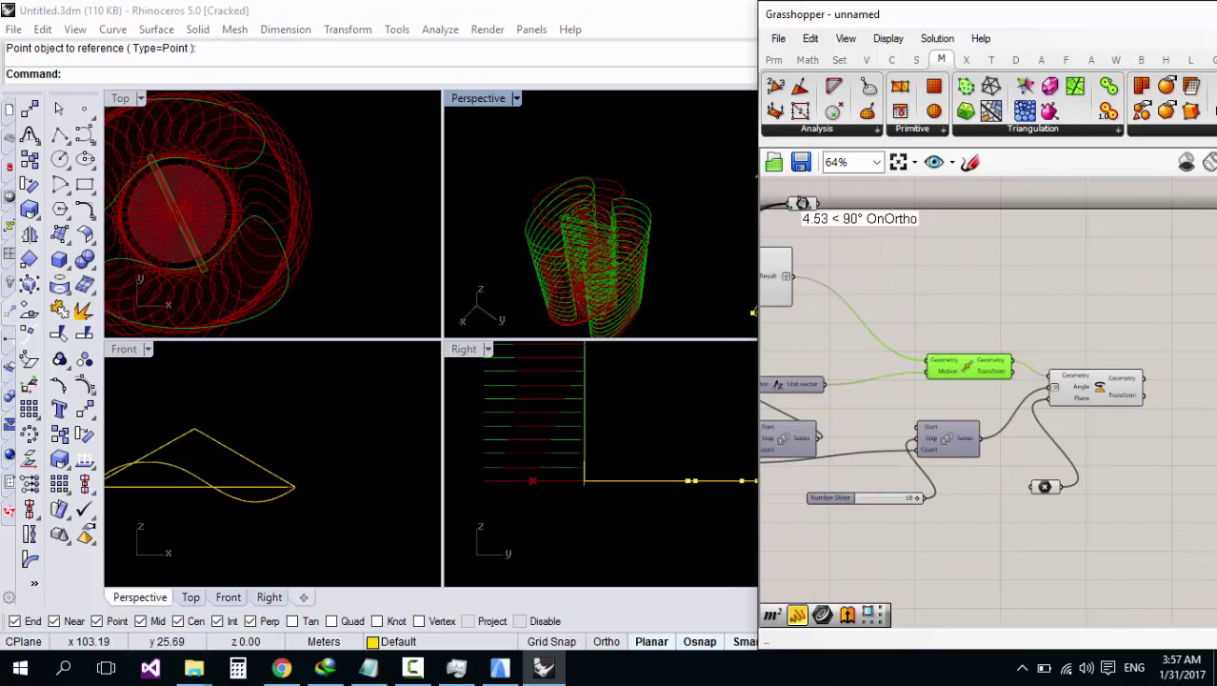
{"action": "scroll", "coordinate": [1000, 362], "scroll_direction": "up", "scroll_amount": 3}
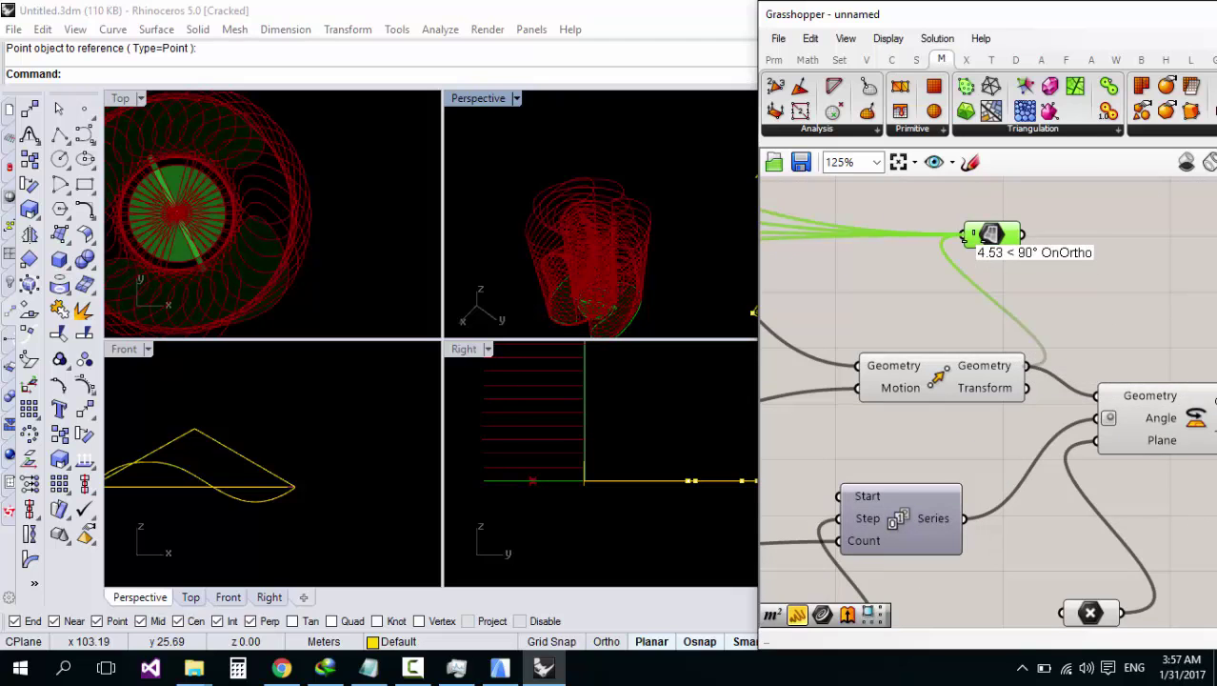
{"action": "left_click_drag", "start_coordinate": [973, 240], "coordinate": [973, 238]}
{"action": "left_click_drag", "start_coordinate": [976, 234], "coordinate": [1028, 255]}
{"action": "scroll", "coordinate": [598, 239], "scroll_direction": "up", "scroll_amount": 9}
{"action": "right_click_drag", "start_coordinate": [598, 236], "coordinate": [612, 200]}
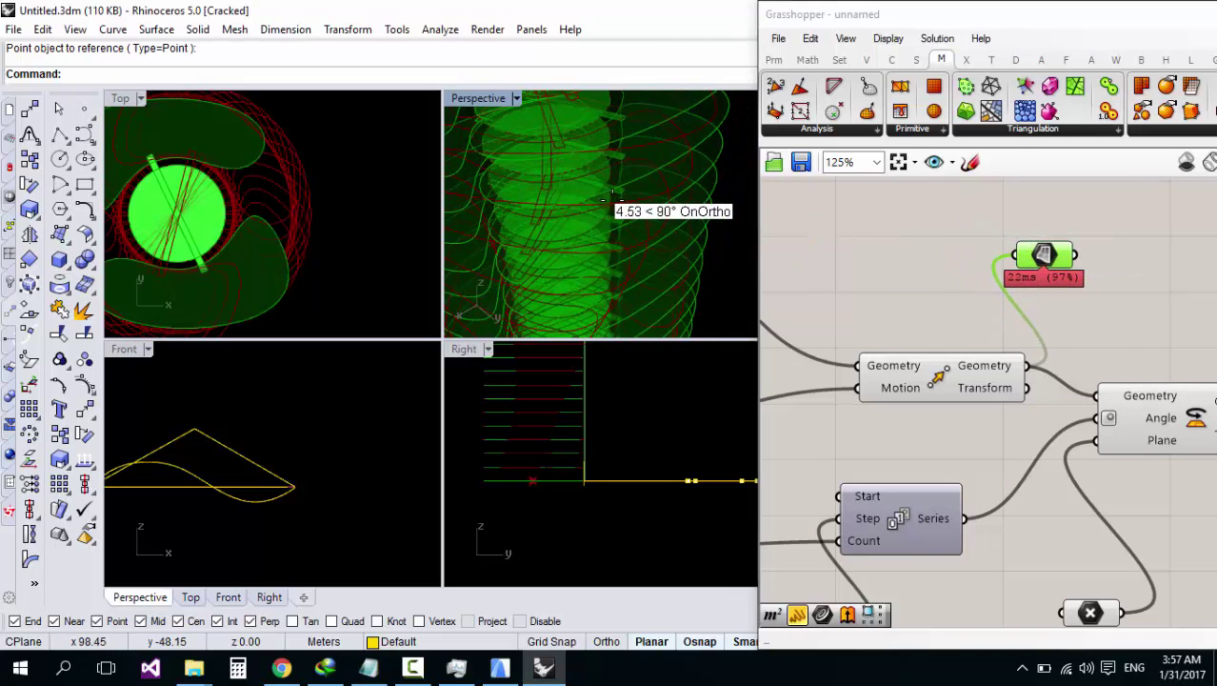
{"action": "scroll", "coordinate": [608, 197], "scroll_direction": "down", "scroll_amount": 5}
{"action": "scroll", "coordinate": [929, 338], "scroll_direction": "down", "scroll_amount": 3}
{"action": "scroll", "coordinate": [929, 324], "scroll_direction": "up", "scroll_amount": 2}
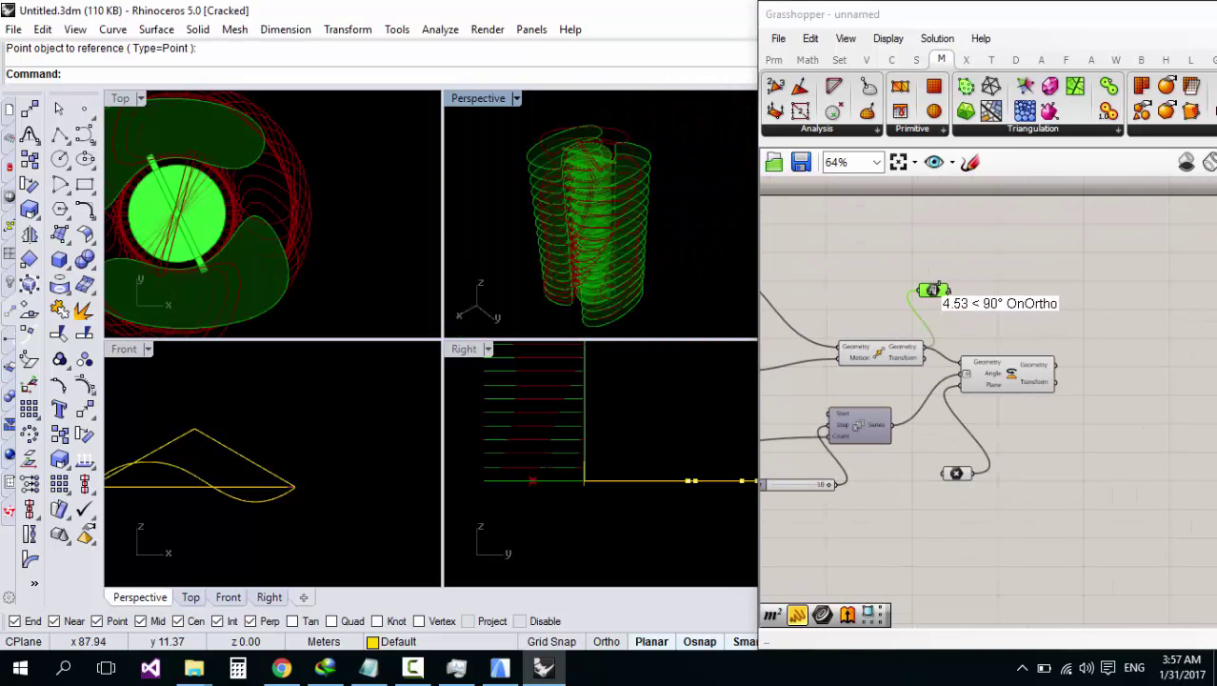
Step: Shift the Surface parameter past Rotate and turn off the preview of all the other components
{"action": "left_click_drag", "start_coordinate": [938, 284], "coordinate": [1156, 271]}
{"action": "scroll", "coordinate": [1100, 279], "scroll_direction": "down", "scroll_amount": 4}
{"action": "left_click_drag", "start_coordinate": [1091, 226], "coordinate": [725, 453]}
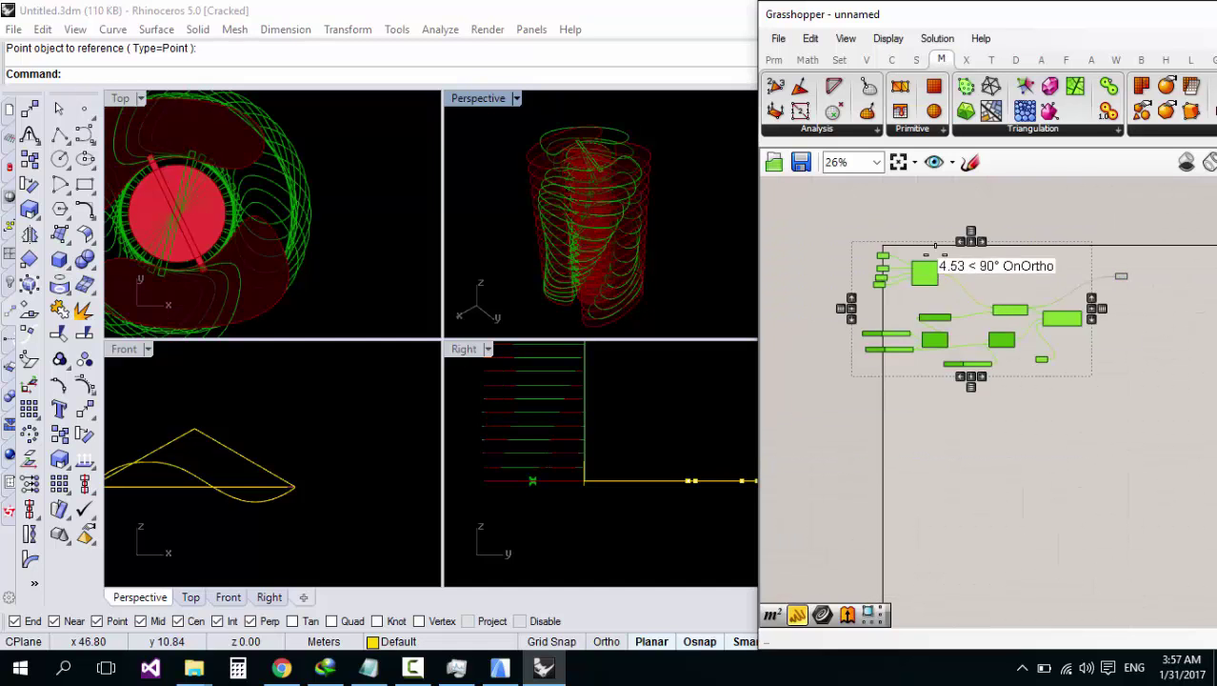
{"action": "middle_click", "coordinate": [935, 259]}
{"action": "left_click", "coordinate": [995, 212]}
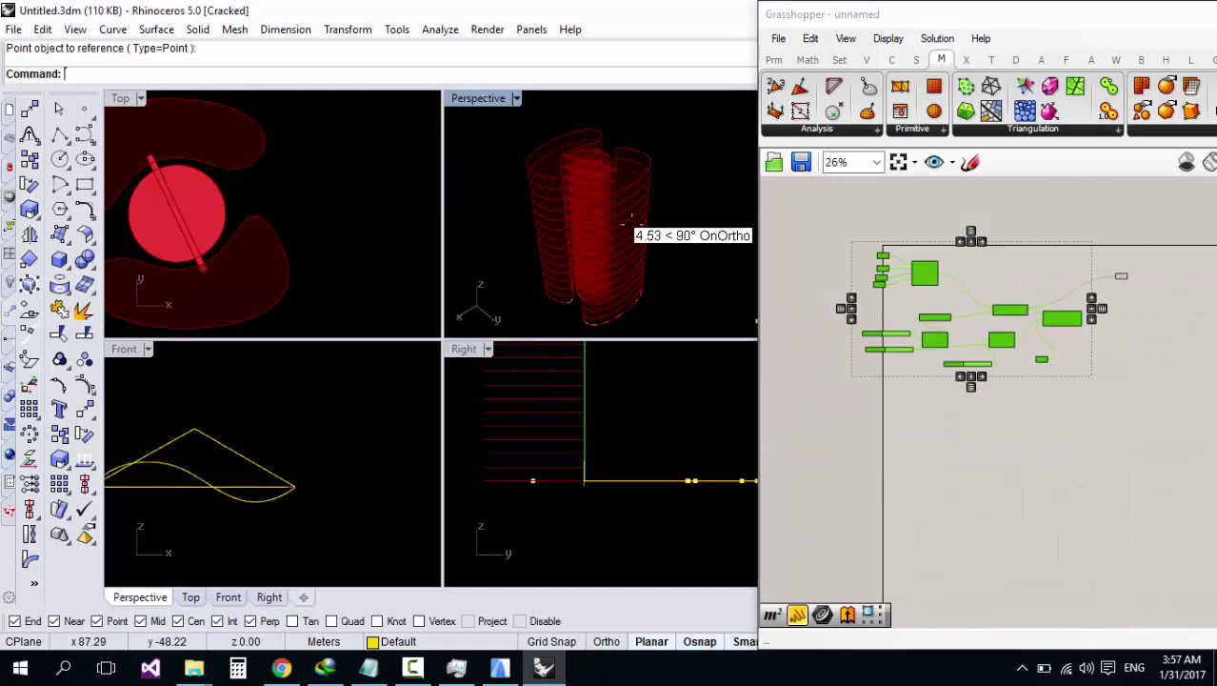
{"action": "scroll", "coordinate": [1186, 338], "scroll_direction": "up", "scroll_amount": 3}
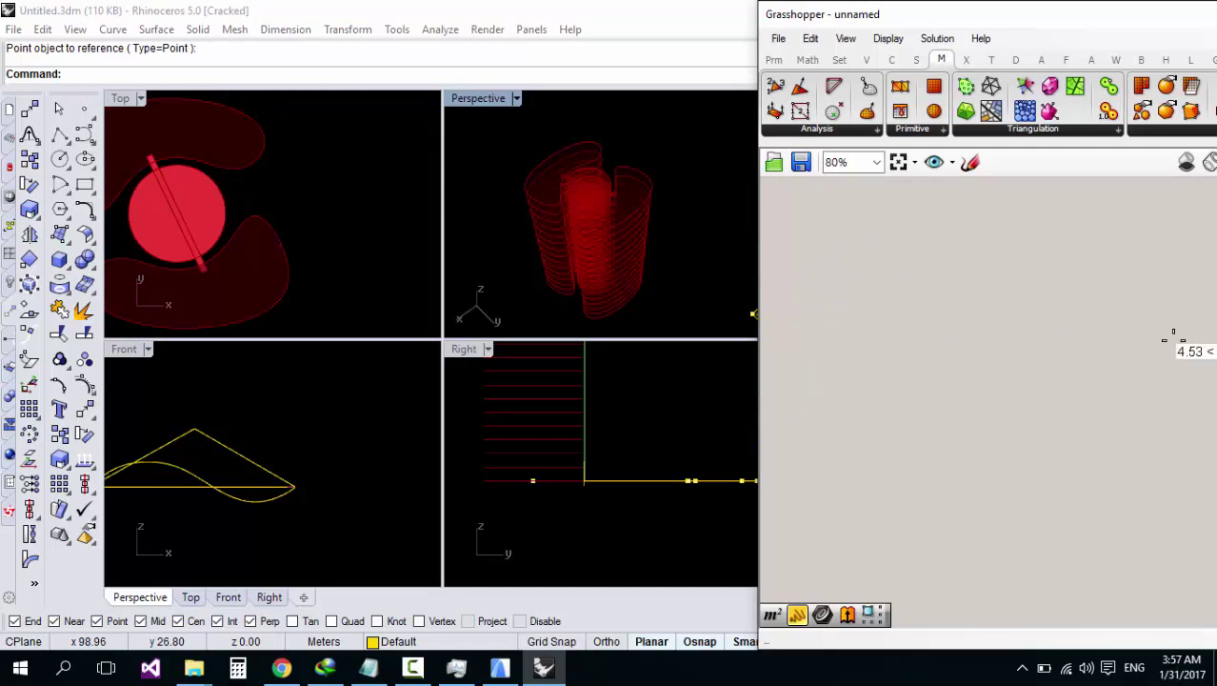
{"action": "scroll", "coordinate": [878, 341], "scroll_direction": "down", "scroll_amount": 3}
{"action": "right_click", "coordinate": [885, 341]}
{"action": "left_click", "coordinate": [873, 319]}
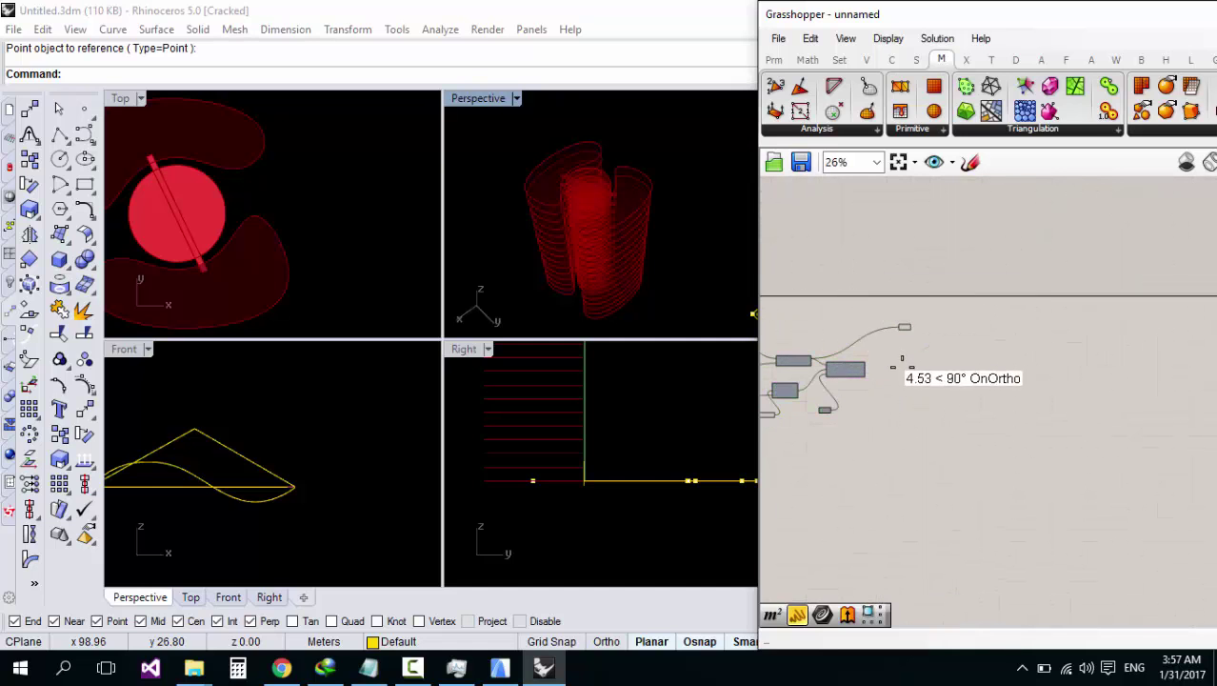
Step: Replace the Surface parameter's Move wire with Rotate's Geometry output and inspect the twisted floor surfaces
{"action": "scroll", "coordinate": [890, 366], "scroll_direction": "up", "scroll_amount": 5}
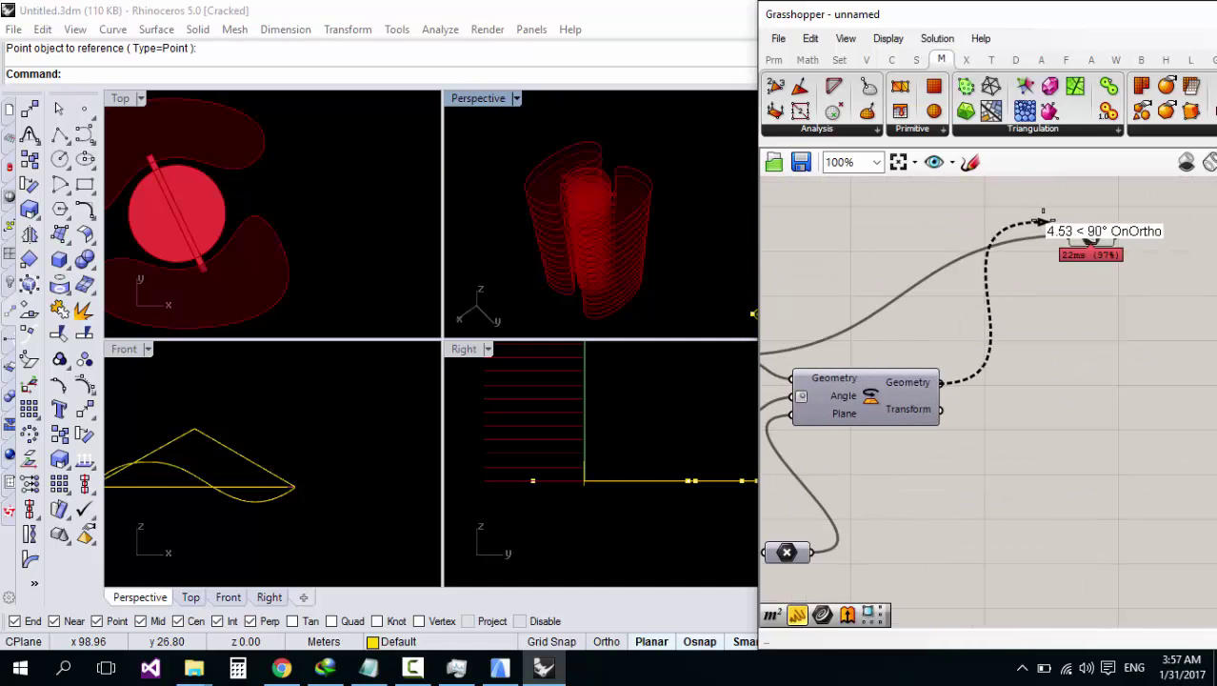
{"action": "left_click_drag", "start_coordinate": [1068, 239], "coordinate": [1069, 238]}
{"action": "scroll", "coordinate": [554, 233], "scroll_direction": "up", "scroll_amount": 5}
{"action": "right_click_drag", "start_coordinate": [579, 199], "coordinate": [602, 97]}
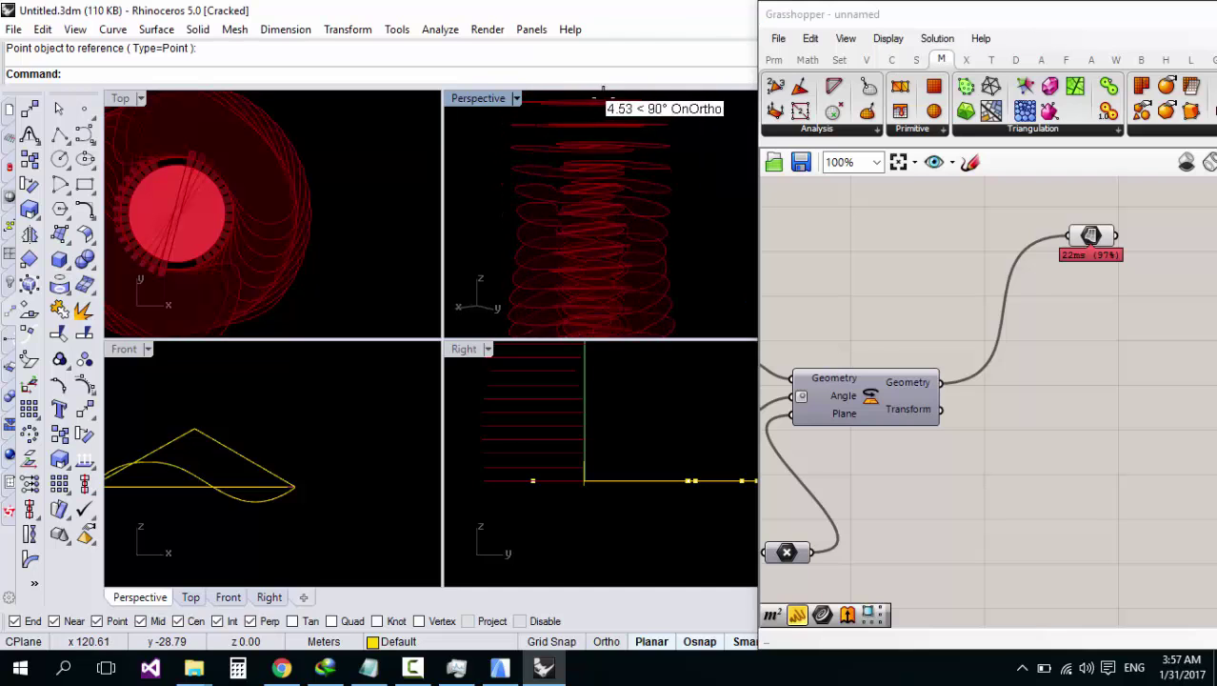
{"action": "scroll", "coordinate": [678, 195], "scroll_direction": "down", "scroll_amount": 6}
{"action": "right_click_drag", "start_coordinate": [678, 188], "coordinate": [673, 291]}
{"action": "right_click_drag", "start_coordinate": [610, 183], "coordinate": [744, 202]}
{"action": "scroll", "coordinate": [1017, 360], "scroll_direction": "down", "scroll_amount": 5}
Step: Try a Step value of 5 for the rotation angle Series and inspect the tower's twist
{"action": "scroll", "coordinate": [815, 386], "scroll_direction": "up", "scroll_amount": 4}
{"action": "right_click_drag", "start_coordinate": [881, 460], "coordinate": [918, 463]}
{"action": "right_click_drag", "start_coordinate": [1045, 530], "coordinate": [1008, 531]}
{"action": "scroll", "coordinate": [986, 536], "scroll_direction": "up", "scroll_amount": 2}
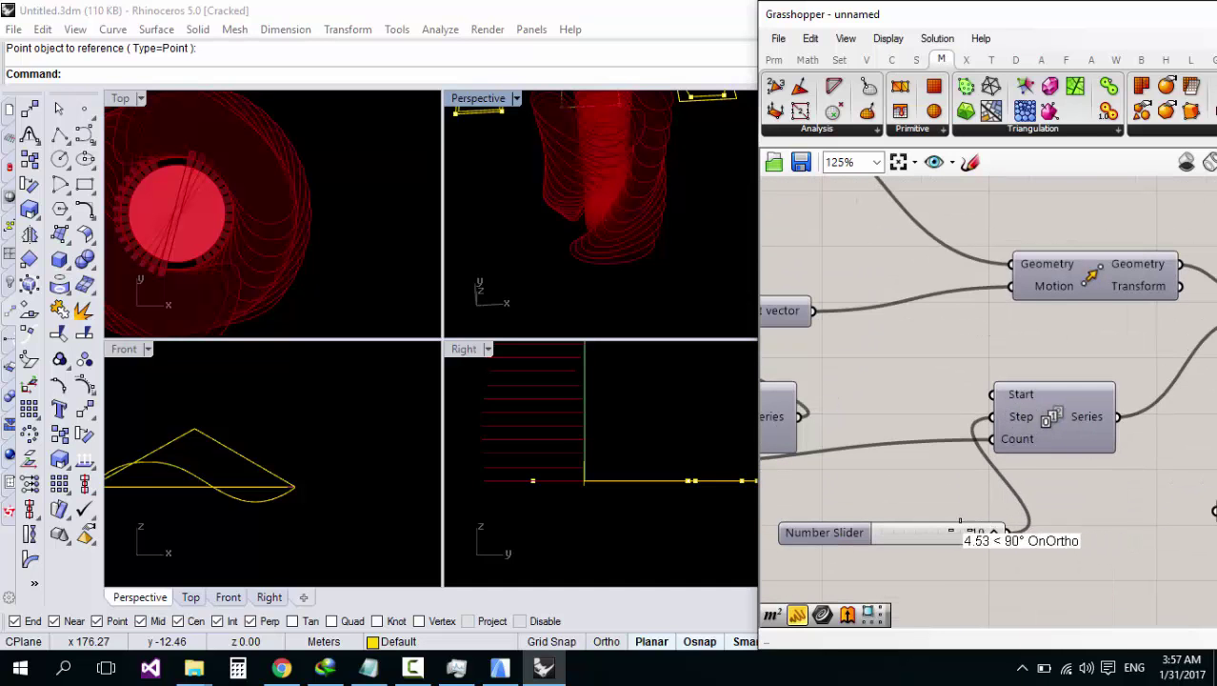
{"action": "left_click_drag", "start_coordinate": [956, 531], "coordinate": [937, 530]}
{"action": "scroll", "coordinate": [576, 303], "scroll_direction": "down", "scroll_amount": 3}
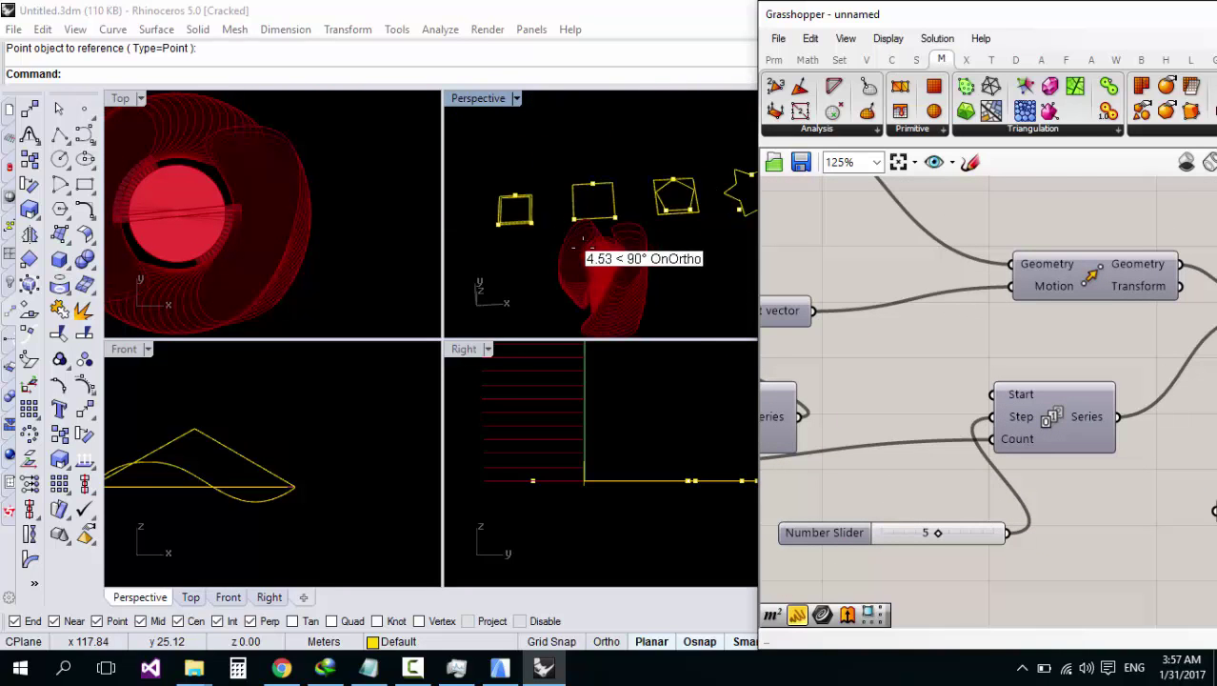
{"action": "scroll", "coordinate": [591, 248], "scroll_direction": "up", "scroll_amount": 1}
{"action": "right_click_drag", "start_coordinate": [663, 205], "coordinate": [605, 170]}
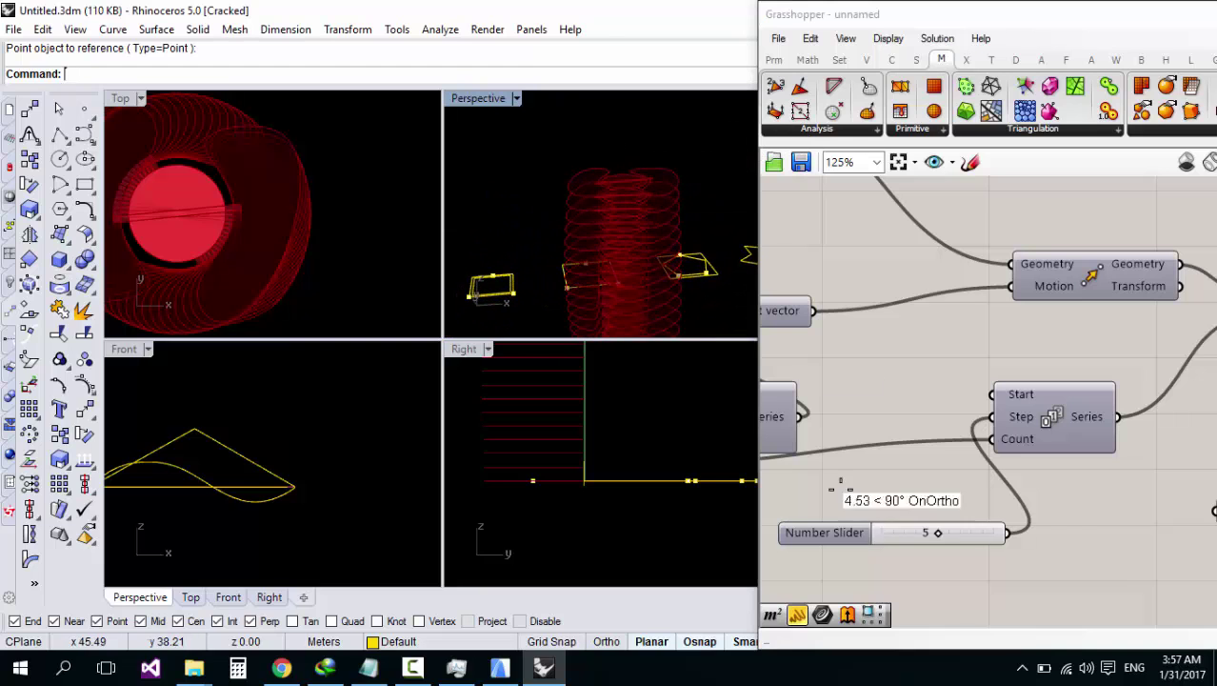
Step: Set the rotation angle Series' Step slider to 3 and inspect the twisted floors
{"action": "left_click_drag", "start_coordinate": [939, 531], "coordinate": [916, 532]}
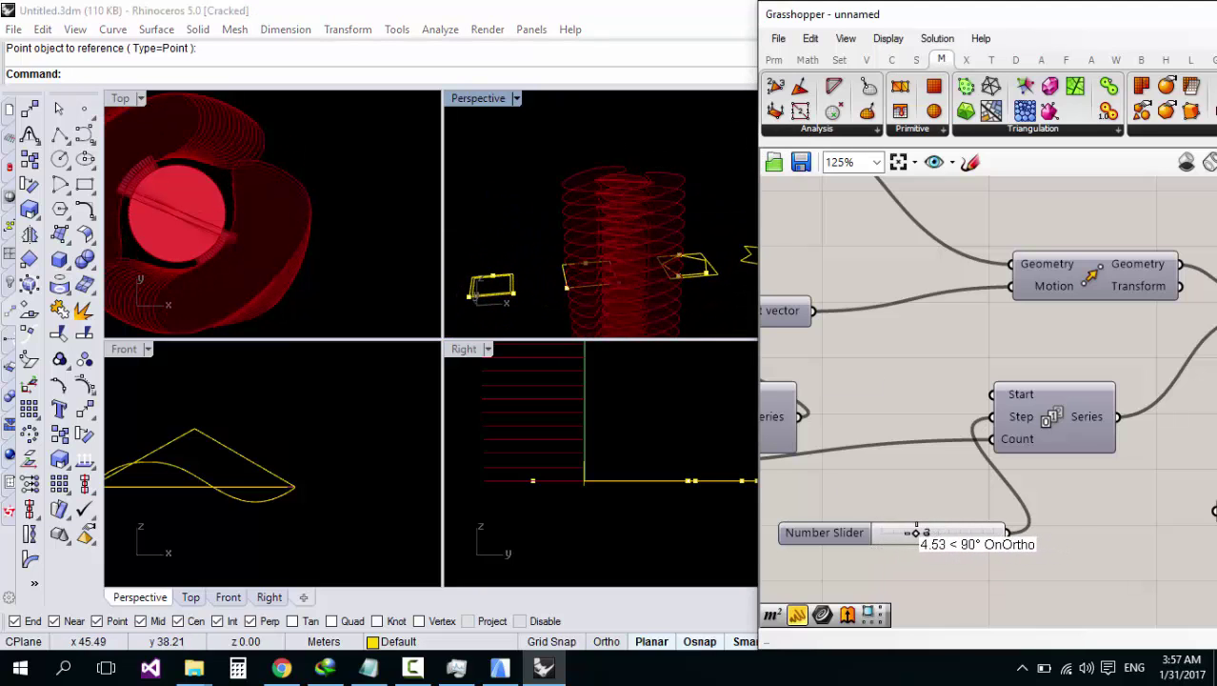
{"action": "mouse_move", "coordinate": [623, 244]}
{"action": "right_mouse_down"}
{"action": "mouse_move", "coordinate": [566, 210]}
{"action": "mouse_move", "coordinate": [599, 258]}
{"action": "mouse_move", "coordinate": [592, 231]}
{"action": "mouse_move", "coordinate": [559, 232]}
{"action": "mouse_move", "coordinate": [671, 232]}
{"action": "mouse_move", "coordinate": [615, 232]}
{"action": "mouse_move", "coordinate": [691, 152]}
{"action": "mouse_move", "coordinate": [621, 239]}
{"action": "mouse_move", "coordinate": [567, 157]}
{"action": "mouse_move", "coordinate": [554, 214]}
{"action": "mouse_move", "coordinate": [467, 179]}
{"action": "mouse_move", "coordinate": [574, 191]}
{"action": "mouse_move", "coordinate": [622, 250]}
{"action": "right_mouse_up"}
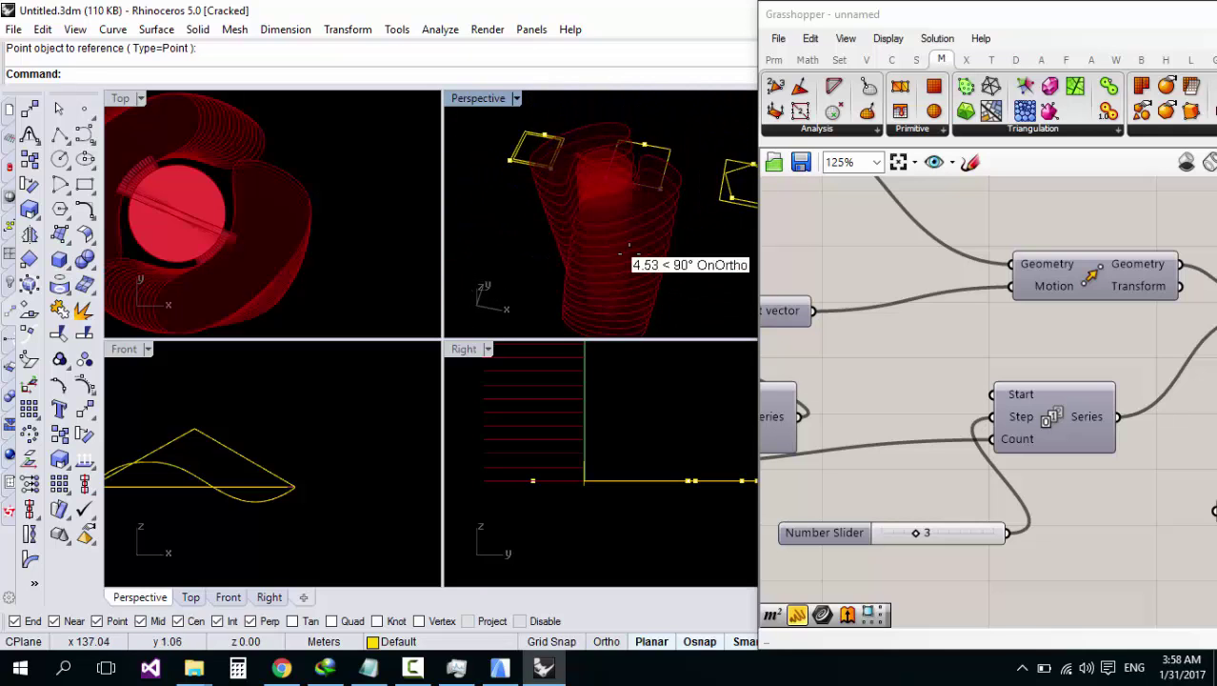
{"action": "scroll", "coordinate": [959, 376], "scroll_direction": "down", "scroll_amount": 2}
{"action": "scroll", "coordinate": [963, 382], "scroll_direction": "down", "scroll_amount": 4}
{"action": "scroll", "coordinate": [1035, 358], "scroll_direction": "up", "scroll_amount": 3}
{"action": "right_click_drag", "start_coordinate": [1037, 360], "coordinate": [974, 365]}
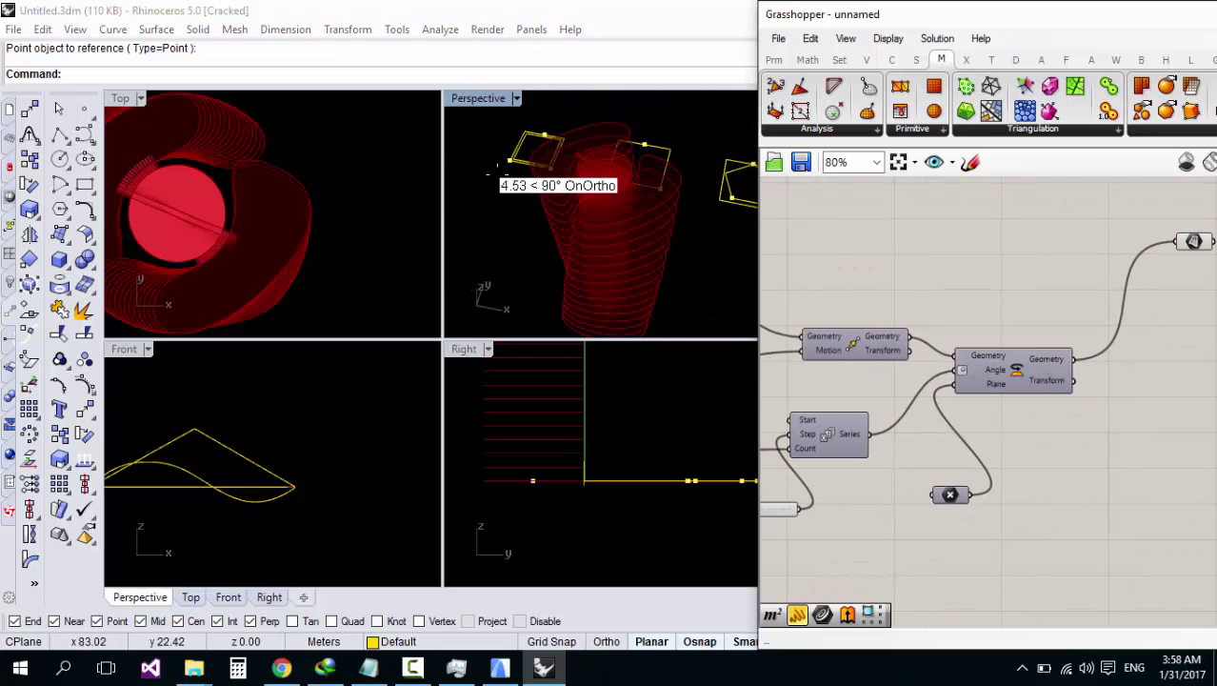
{"action": "right_click_drag", "start_coordinate": [490, 169], "coordinate": [590, 185]}
Step: Set the Count slider shared by both Series components to 50 and inspect the taller tower
{"action": "scroll", "coordinate": [969, 340], "scroll_direction": "down", "scroll_amount": 5}
{"action": "scroll", "coordinate": [967, 345], "scroll_direction": "up", "scroll_amount": 4}
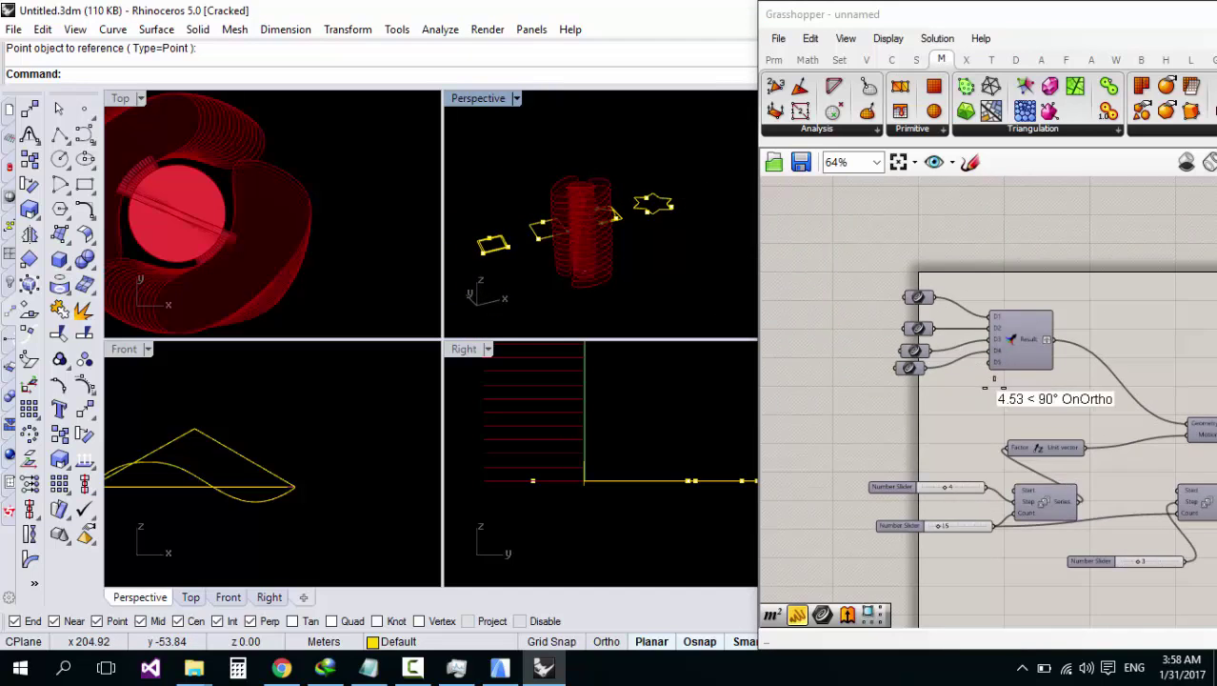
{"action": "scroll", "coordinate": [972, 395], "scroll_direction": "down", "scroll_amount": 5}
{"action": "scroll", "coordinate": [971, 404], "scroll_direction": "up", "scroll_amount": 5}
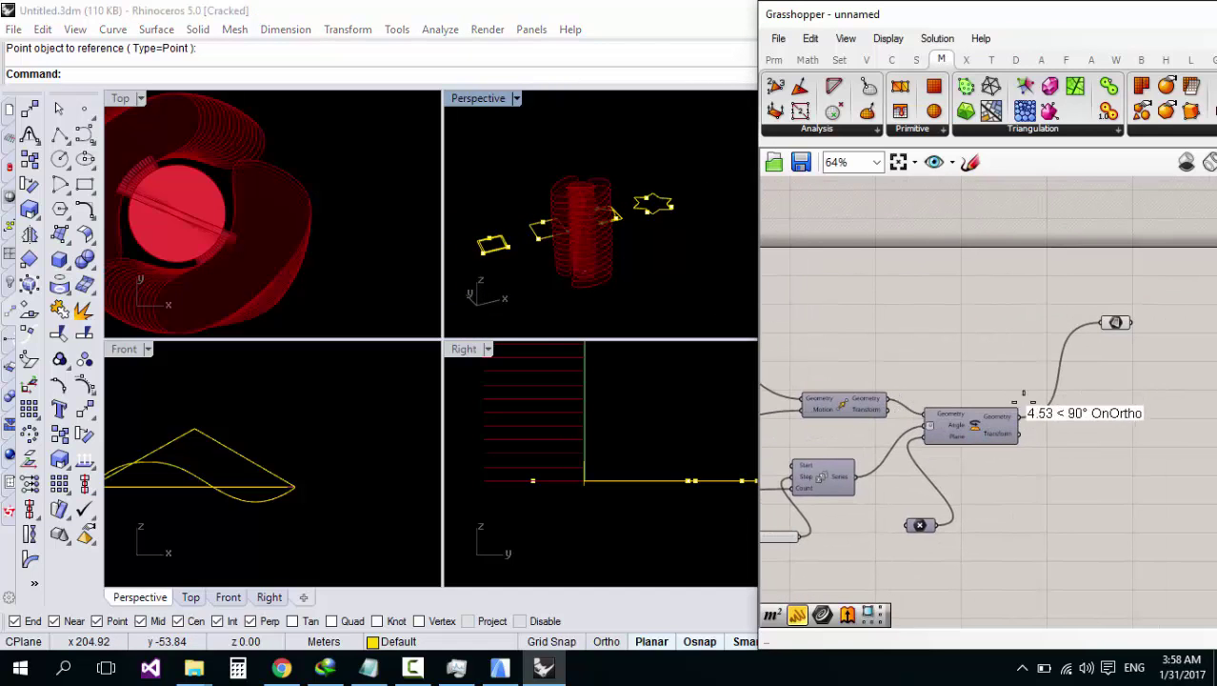
{"action": "scroll", "coordinate": [1025, 405], "scroll_direction": "up", "scroll_amount": 3}
{"action": "right_click_drag", "start_coordinate": [1022, 428], "coordinate": [948, 489]}
{"action": "scroll", "coordinate": [946, 445], "scroll_direction": "down", "scroll_amount": 5}
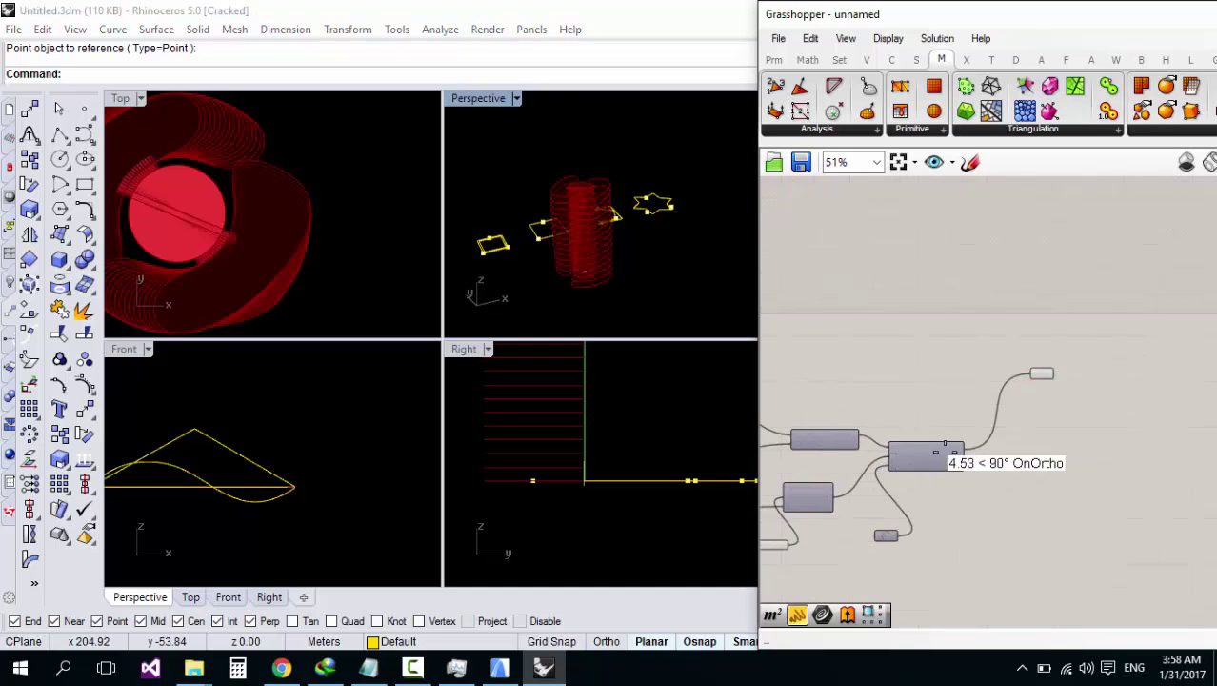
{"action": "scroll", "coordinate": [978, 448], "scroll_direction": "up", "scroll_amount": 6}
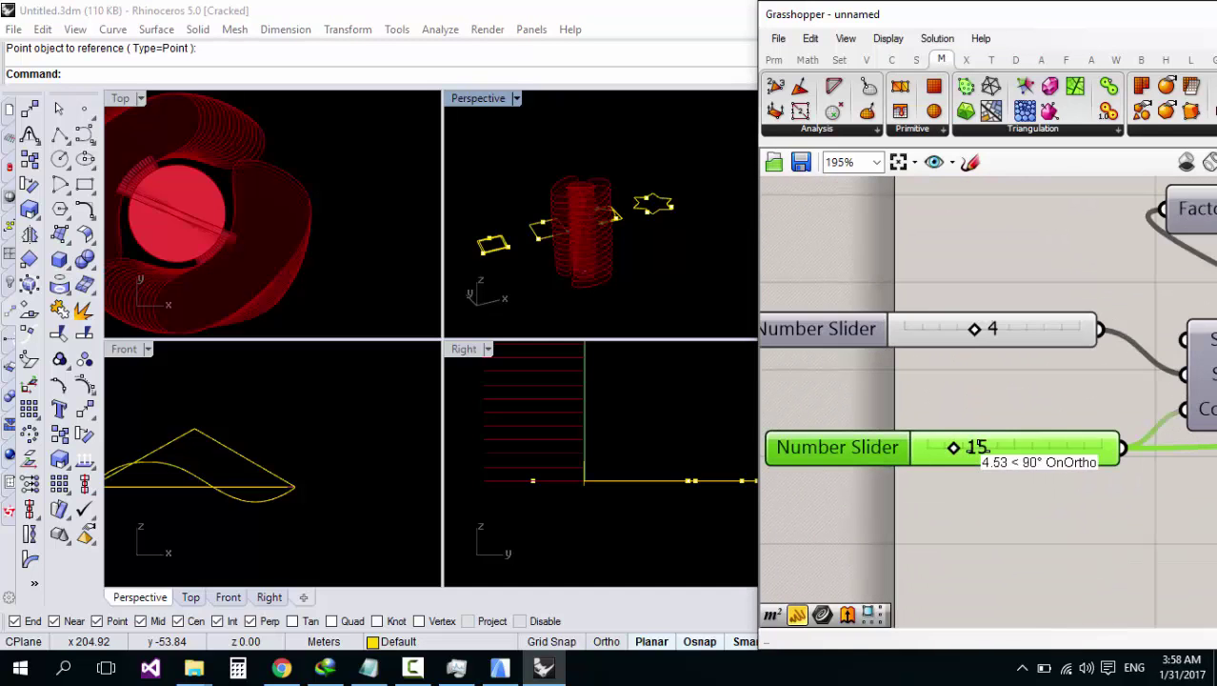
{"action": "double_click", "coordinate": [980, 447]}
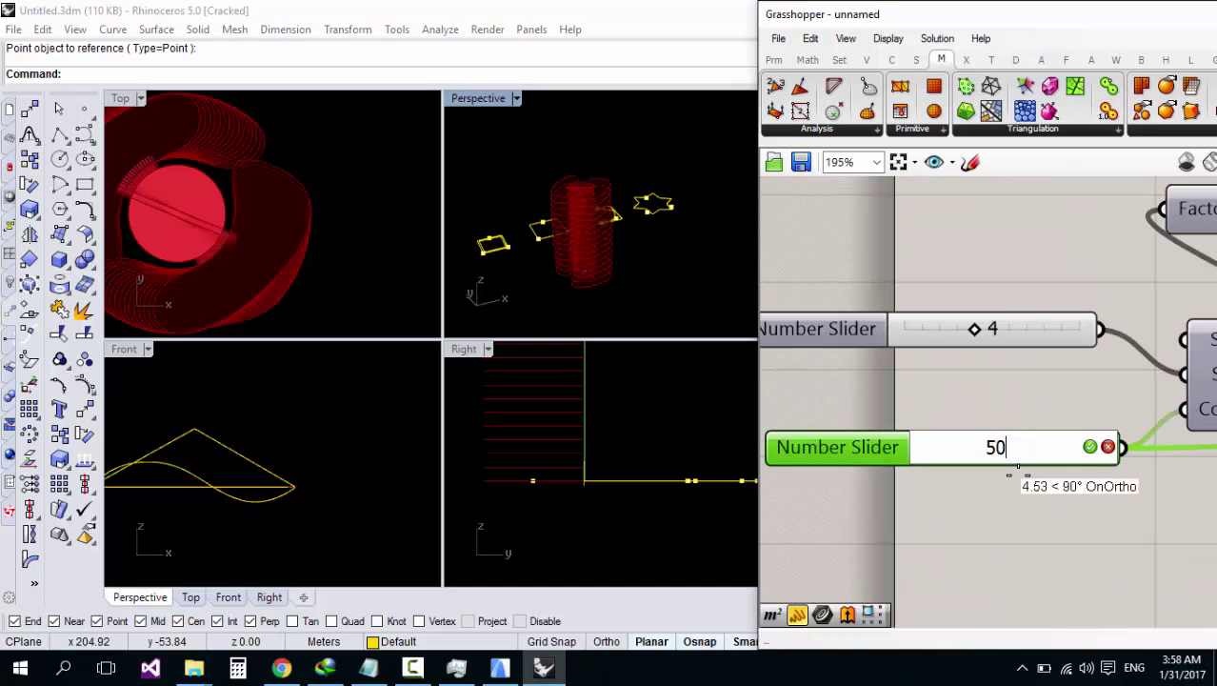
{"action": "left_click", "coordinate": [1090, 445]}
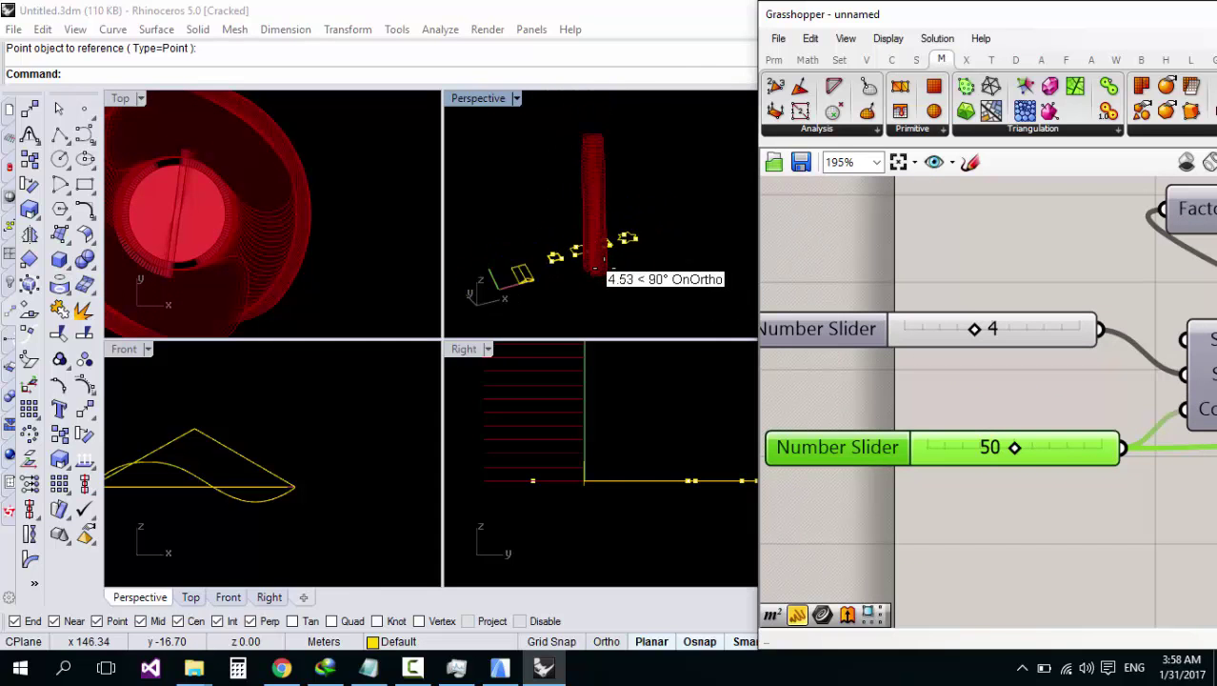
{"action": "right_click_drag", "start_coordinate": [590, 239], "coordinate": [586, 301]}
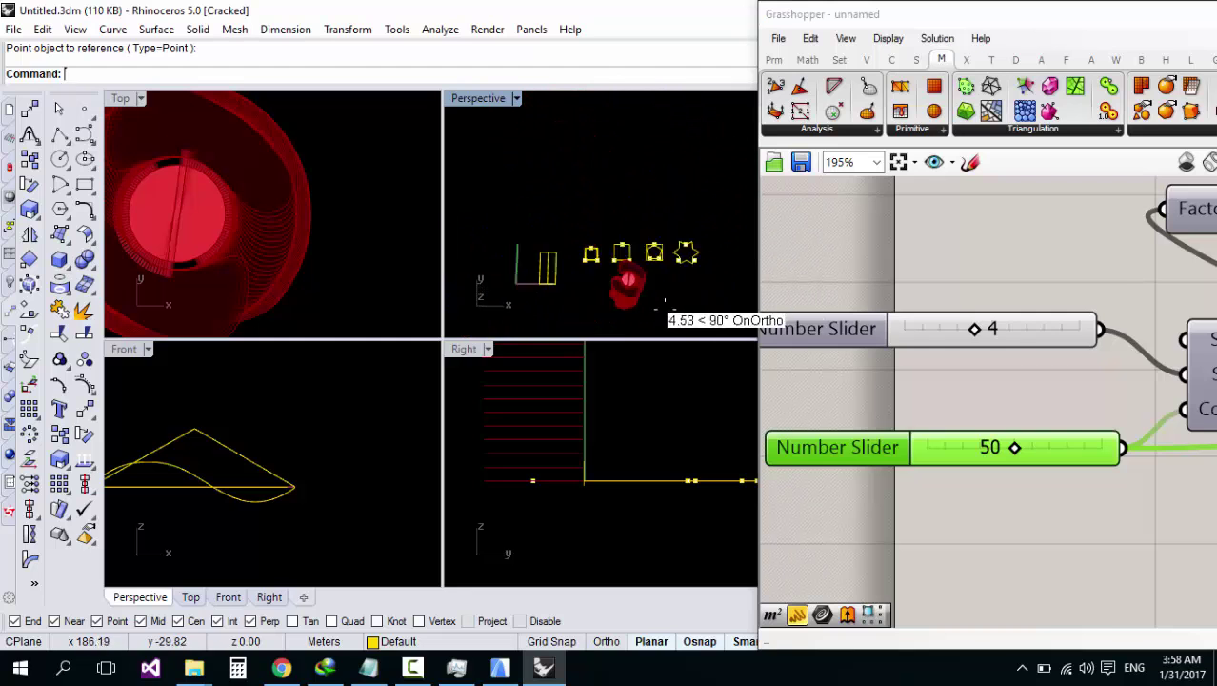
{"action": "scroll", "coordinate": [891, 350], "scroll_direction": "down", "scroll_amount": 5}
Step: Select the Surface parameter after Rotate and examine its highlighted floor surfaces from several angles
{"action": "right_click_drag", "start_coordinate": [982, 450], "coordinate": [803, 507]}
{"action": "right_click_drag", "start_coordinate": [1204, 457], "coordinate": [996, 469]}
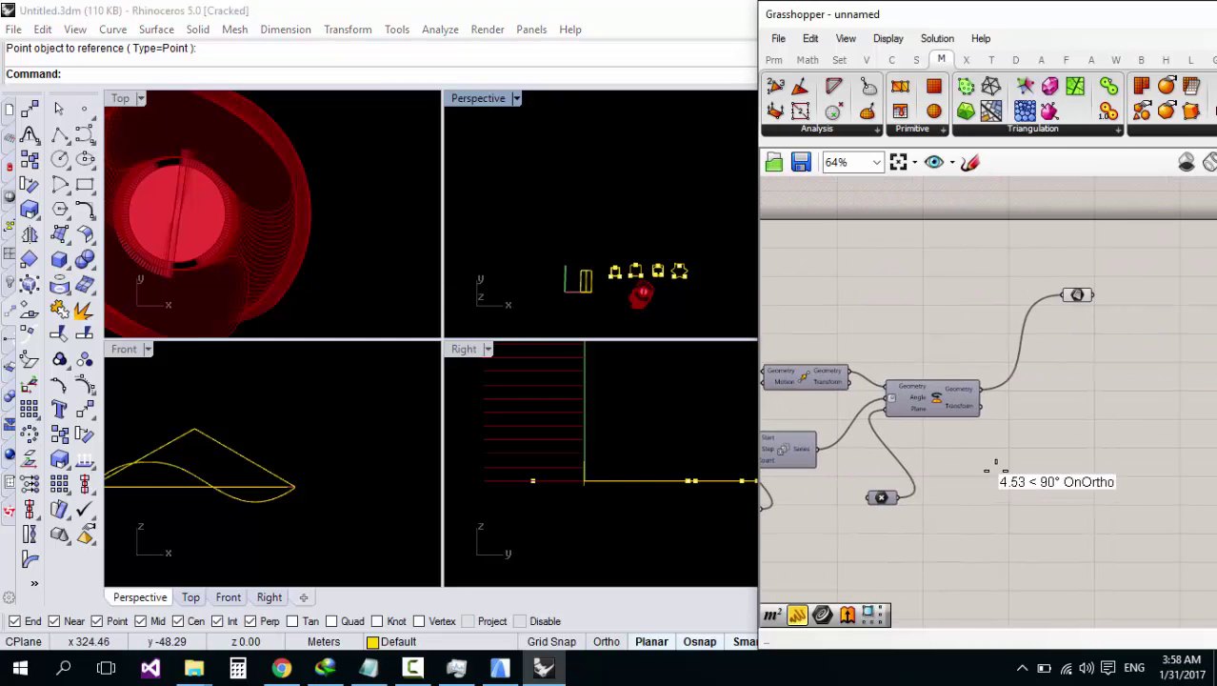
{"action": "scroll", "coordinate": [1074, 298], "scroll_direction": "up", "scroll_amount": 3}
{"action": "left_click", "coordinate": [1083, 302]}
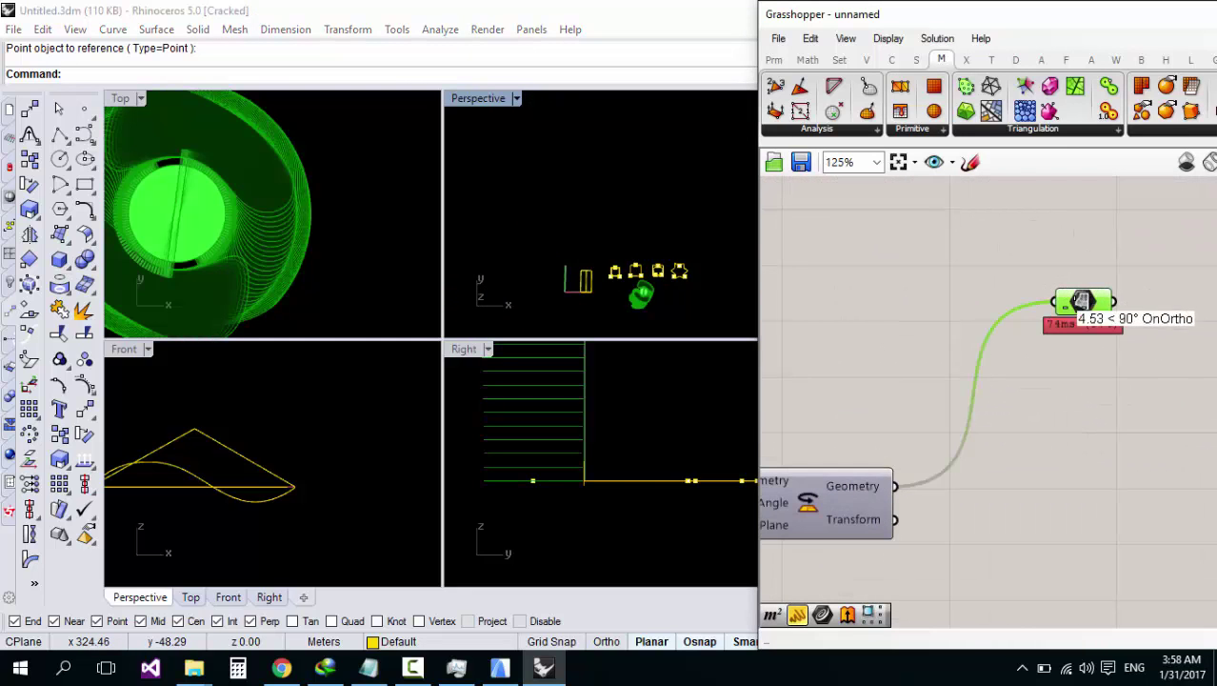
{"action": "right_click_drag", "start_coordinate": [634, 292], "coordinate": [867, 324]}
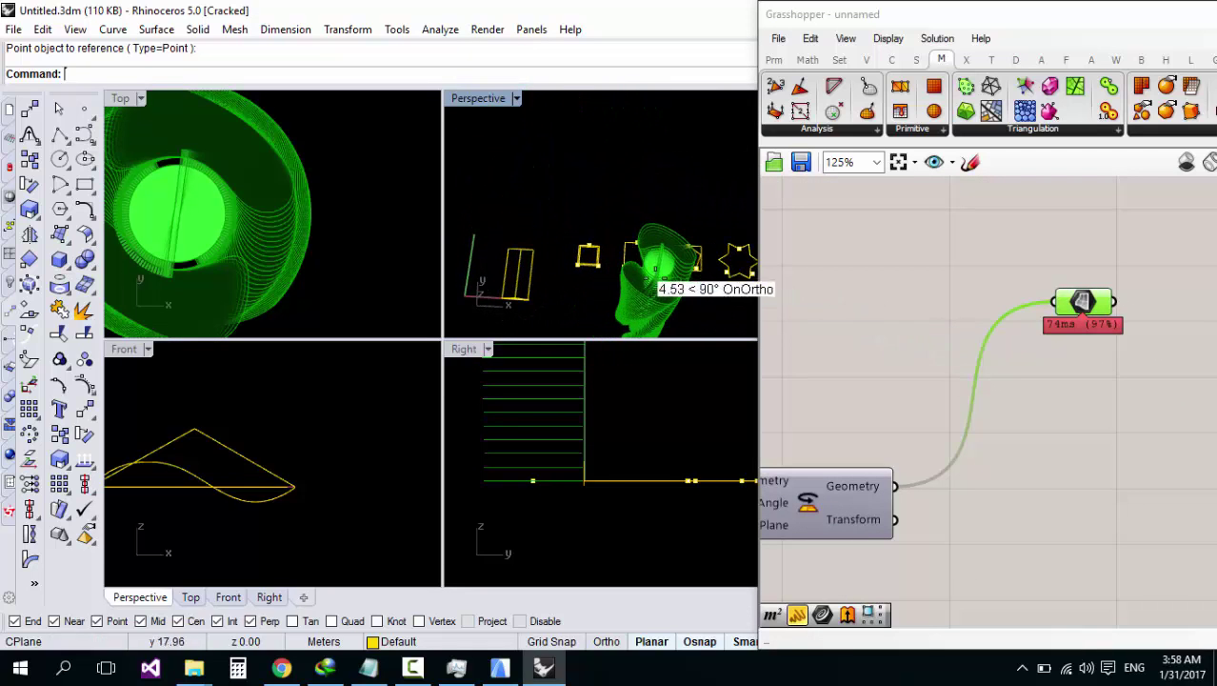
{"action": "scroll", "coordinate": [667, 271], "scroll_direction": "up", "scroll_amount": 5}
{"action": "scroll", "coordinate": [950, 324], "scroll_direction": "down", "scroll_amount": 4}
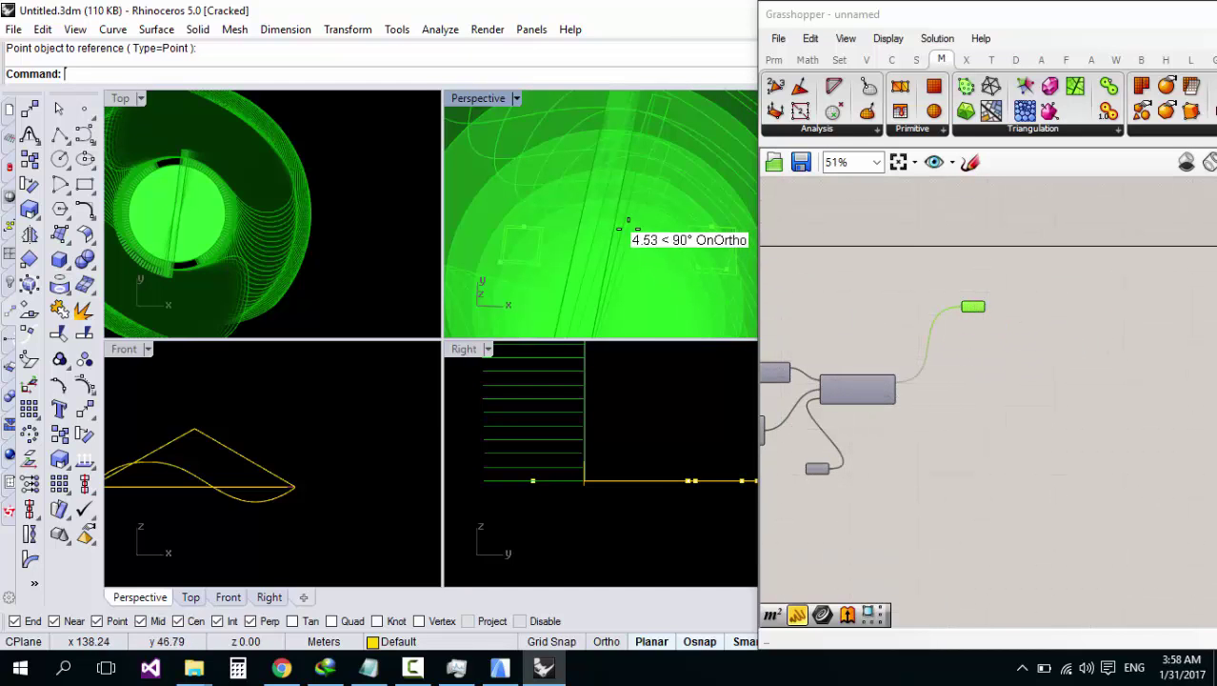
{"action": "scroll", "coordinate": [618, 224], "scroll_direction": "down", "scroll_amount": 8}
{"action": "right_click_drag", "start_coordinate": [663, 262], "coordinate": [564, 279]}
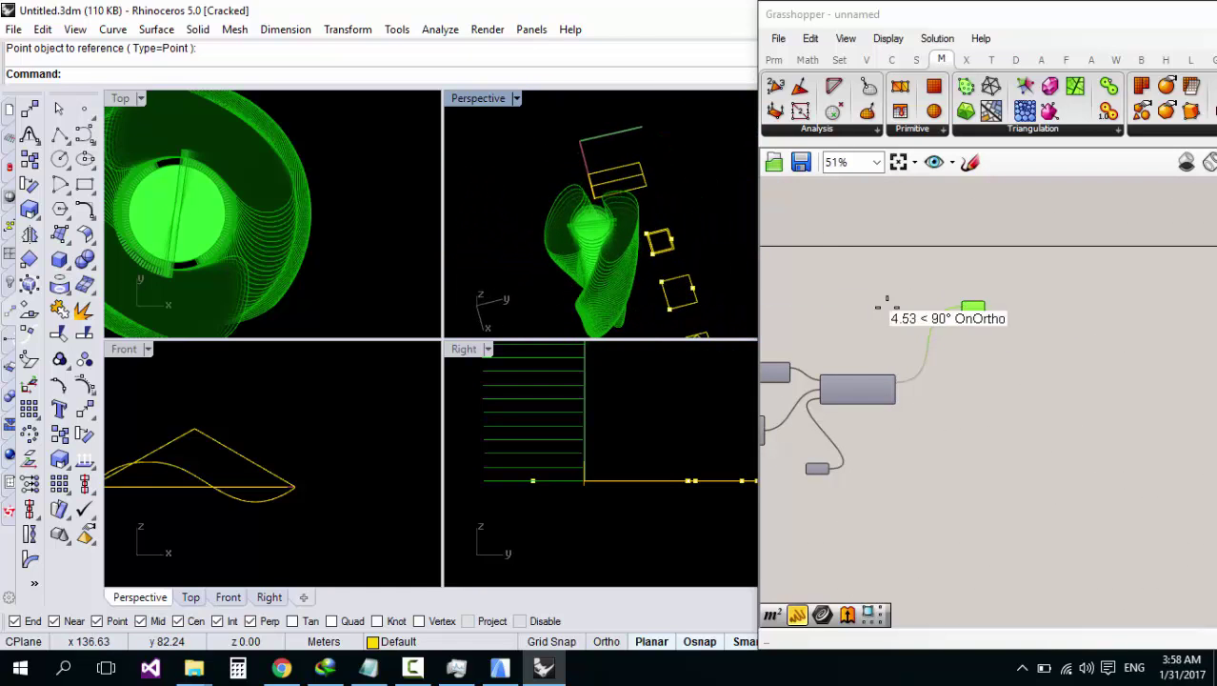
Step: Duplicate the whole tower definition and place the copy below the original on the canvas
{"action": "right_click_drag", "start_coordinate": [932, 339], "coordinate": [1095, 355]}
{"action": "right_click_drag", "start_coordinate": [965, 390], "coordinate": [1060, 394]}
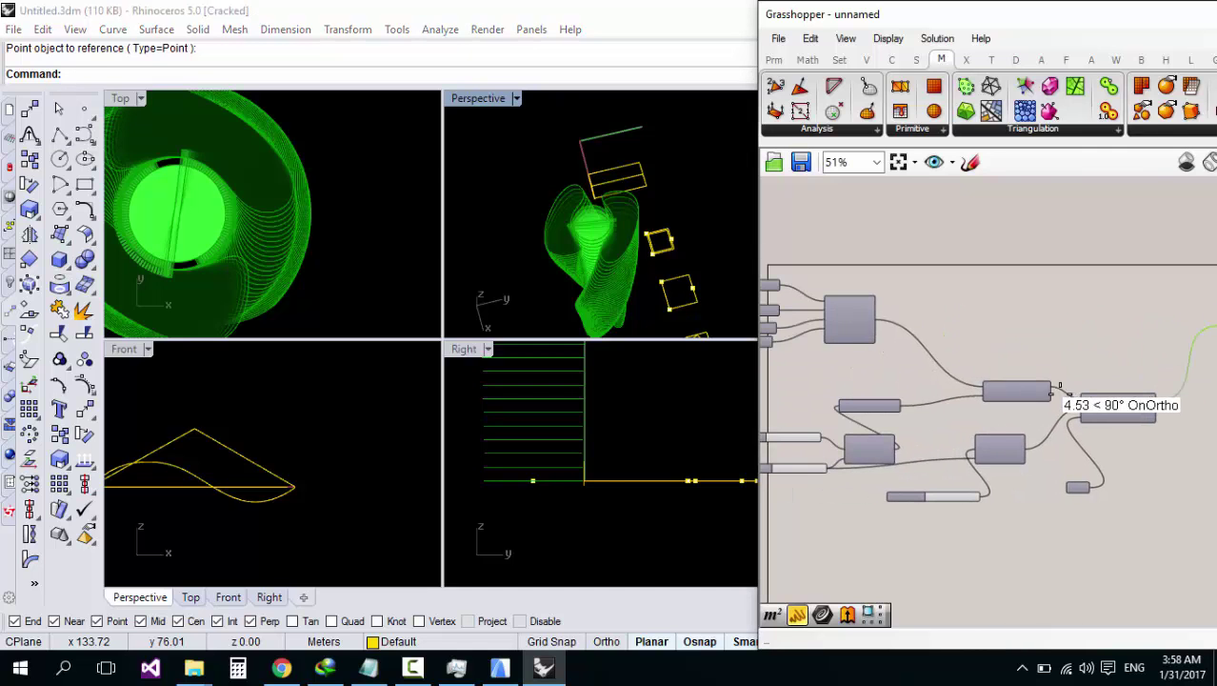
{"action": "scroll", "coordinate": [857, 343], "scroll_direction": "up", "scroll_amount": 3}
{"action": "right_click_drag", "start_coordinate": [869, 327], "coordinate": [872, 353]}
{"action": "scroll", "coordinate": [869, 349], "scroll_direction": "down", "scroll_amount": 5}
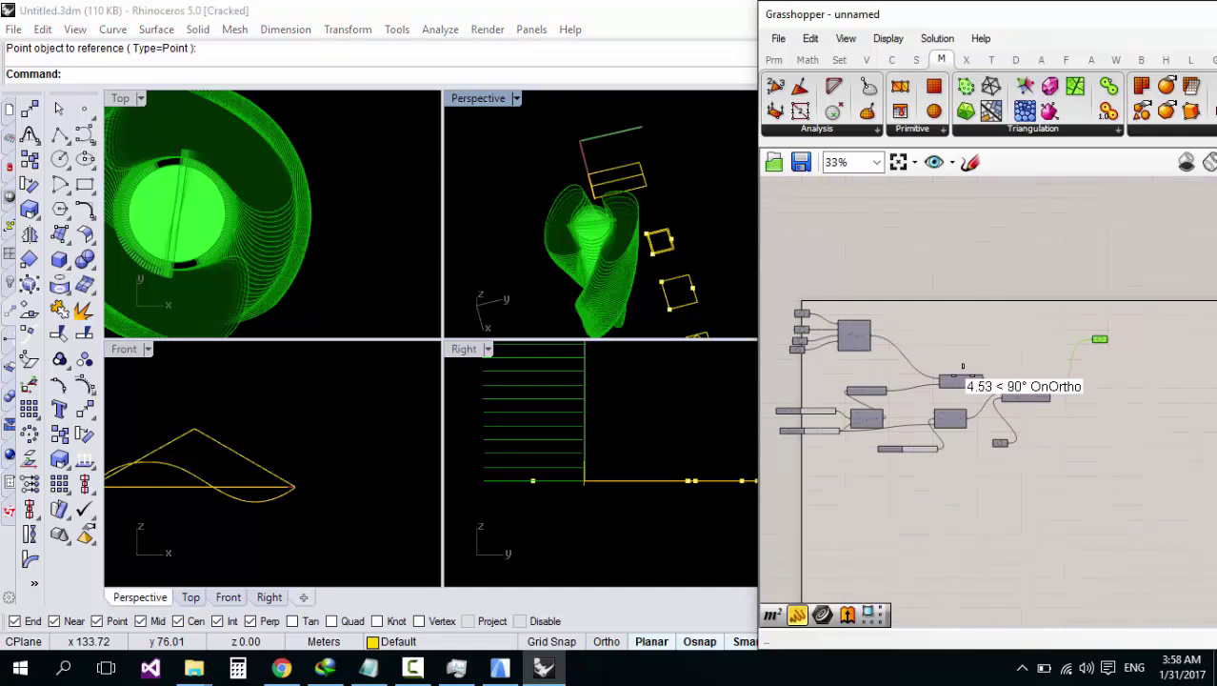
{"action": "right_click_drag", "start_coordinate": [966, 362], "coordinate": [988, 291]}
{"action": "left_click", "coordinate": [1091, 285]}
{"action": "scroll", "coordinate": [863, 245], "scroll_direction": "up", "scroll_amount": 3}
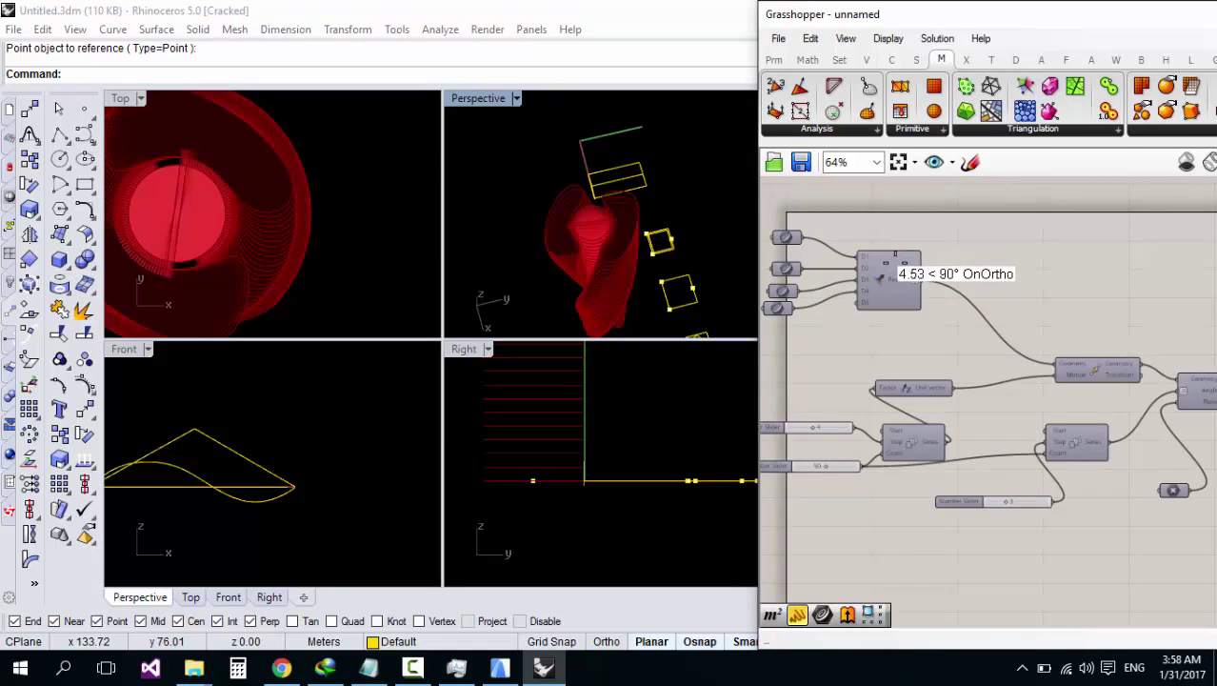
{"action": "left_click_drag", "start_coordinate": [929, 207], "coordinate": [760, 385]}
{"action": "scroll", "coordinate": [893, 240], "scroll_direction": "down", "scroll_amount": 3}
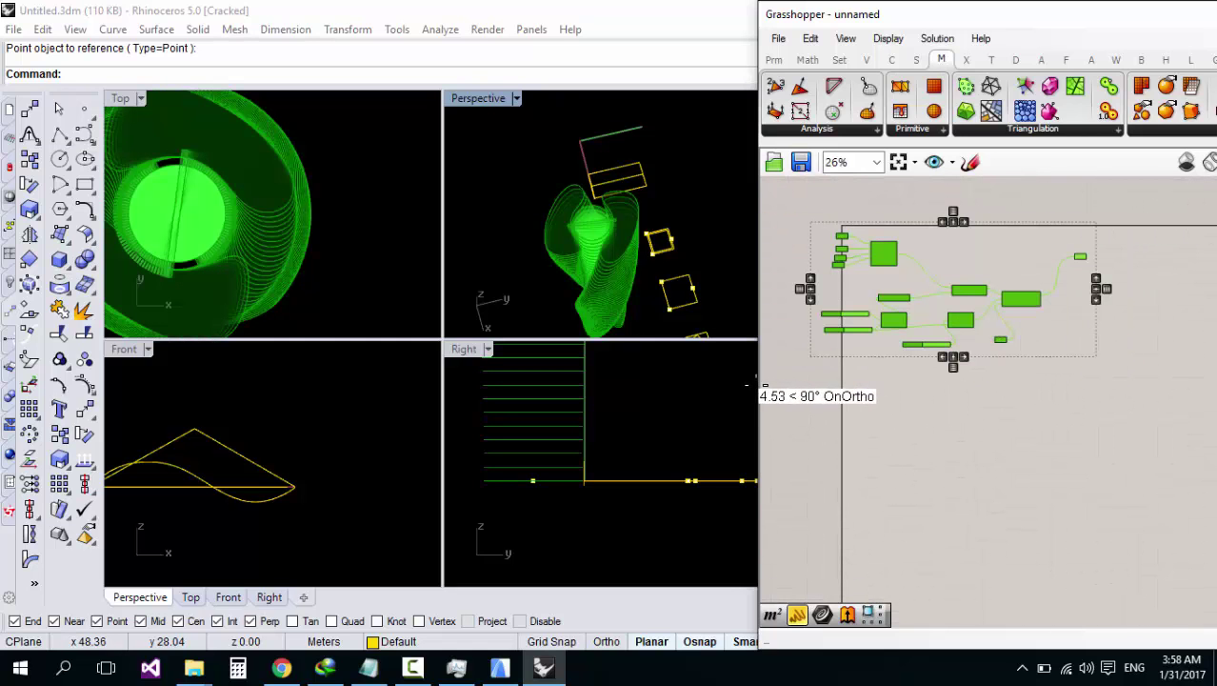
{"action": "key", "text": "ctrl+c"}
{"action": "key", "text": "ctrl+v"}
{"action": "left_click_drag", "start_coordinate": [879, 257], "coordinate": [916, 451]}
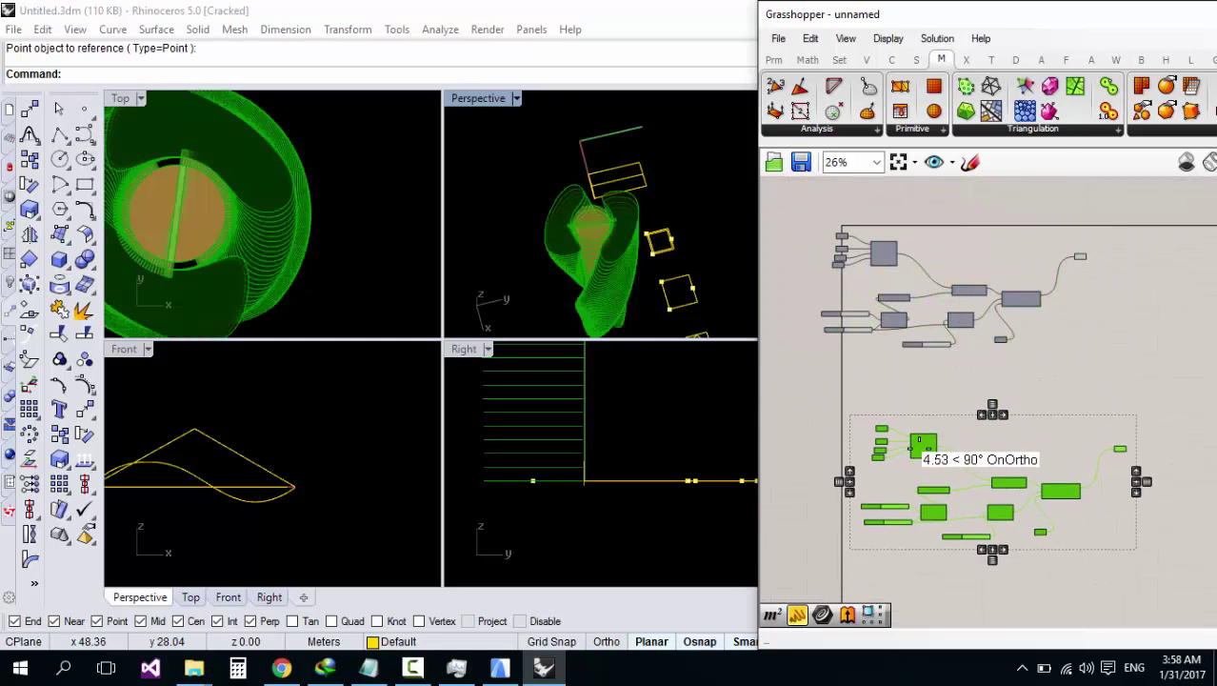
Step: Replace the copied definition's four Curve parameters and Merge with a single new Curve parameter
{"action": "scroll", "coordinate": [916, 451], "scroll_direction": "up", "scroll_amount": 3}
{"action": "left_click_drag", "start_coordinate": [987, 374], "coordinate": [872, 488]}
{"action": "left_click_drag", "start_coordinate": [959, 517], "coordinate": [773, 358]}
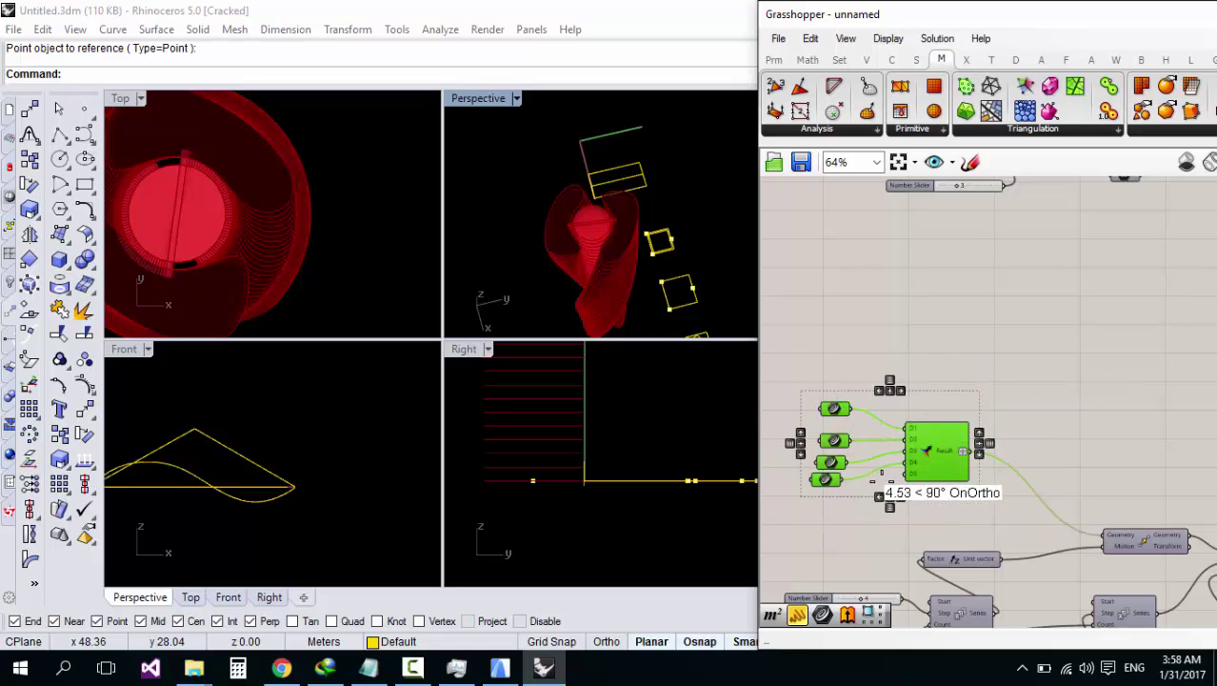
{"action": "double_click", "coordinate": [916, 455]}
{"action": "type", "text": "crve"}
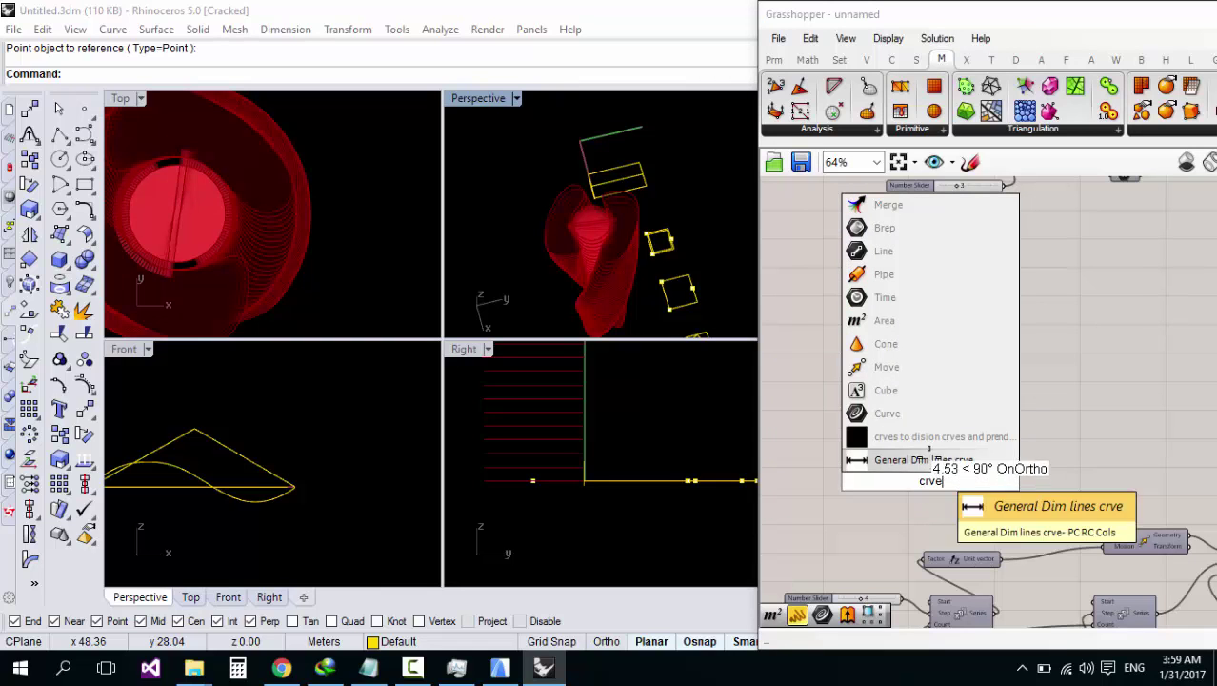
{"action": "left_click", "coordinate": [925, 412]}
{"action": "scroll", "coordinate": [933, 481], "scroll_direction": "up", "scroll_amount": 2}
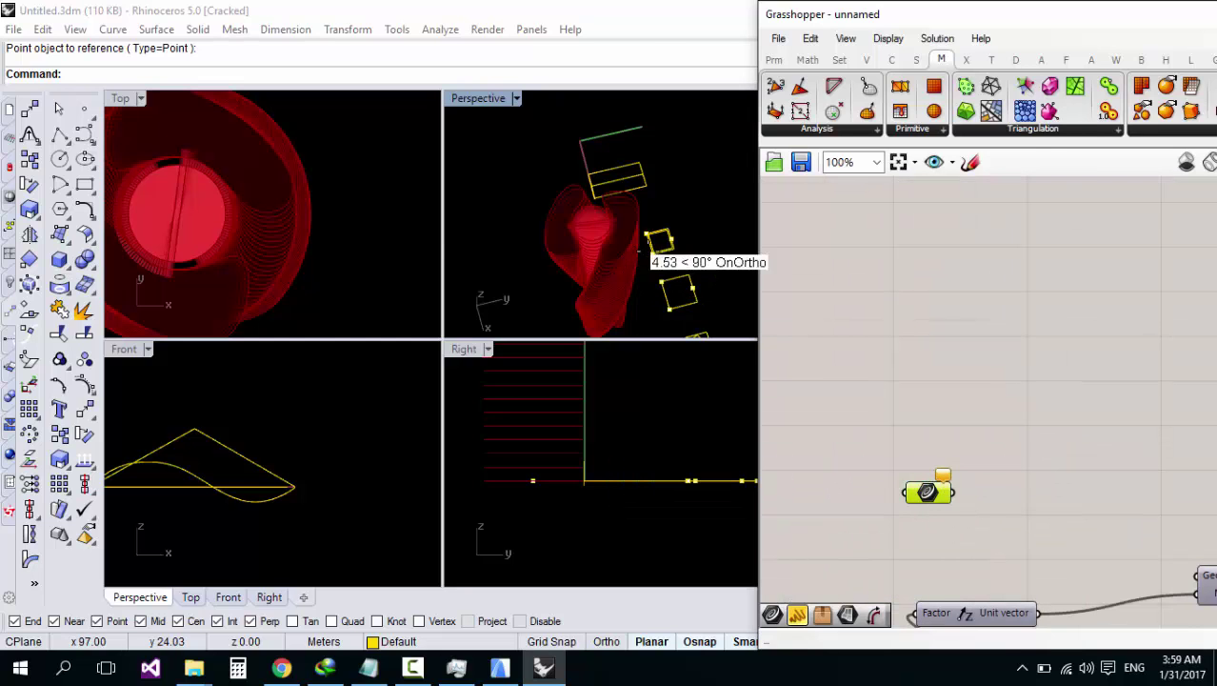
Step: Set the pentagon drawn in Rhino as the new Curve parameter's referenced curve
{"action": "scroll", "coordinate": [578, 184], "scroll_direction": "down", "scroll_amount": 5}
{"action": "scroll", "coordinate": [655, 310], "scroll_direction": "up", "scroll_amount": 5}
{"action": "right_click_drag", "start_coordinate": [650, 287], "coordinate": [619, 204]}
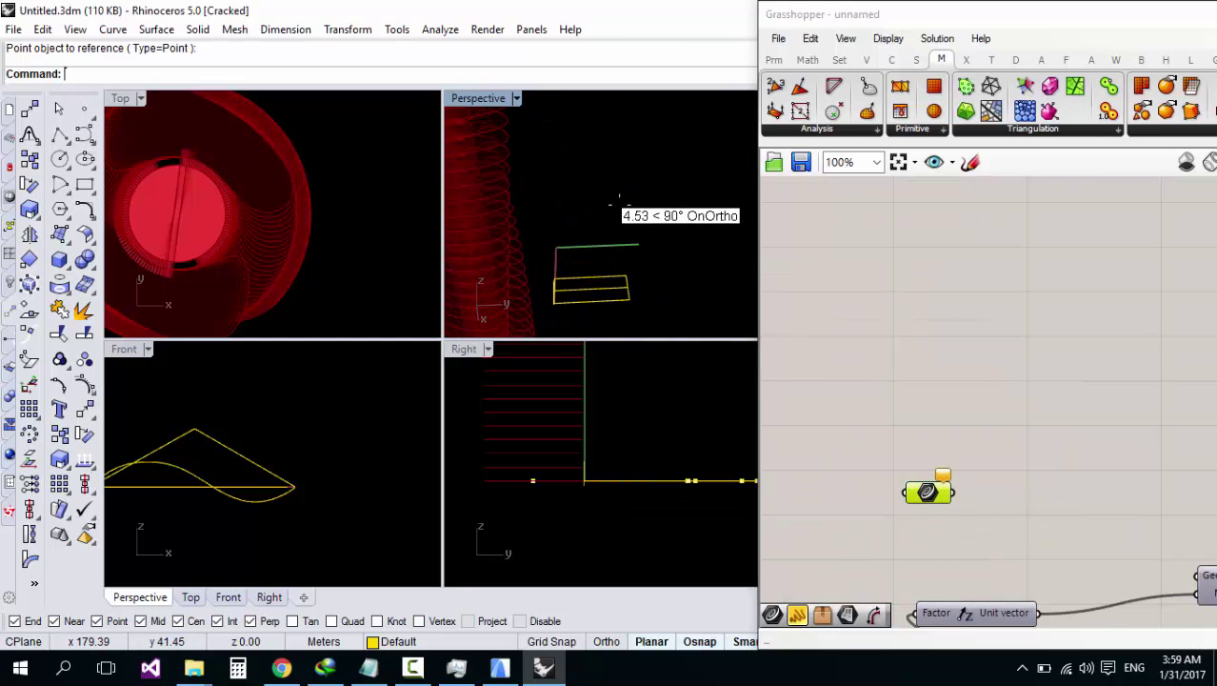
{"action": "scroll", "coordinate": [617, 233], "scroll_direction": "down", "scroll_amount": 6}
{"action": "scroll", "coordinate": [600, 238], "scroll_direction": "up", "scroll_amount": 6}
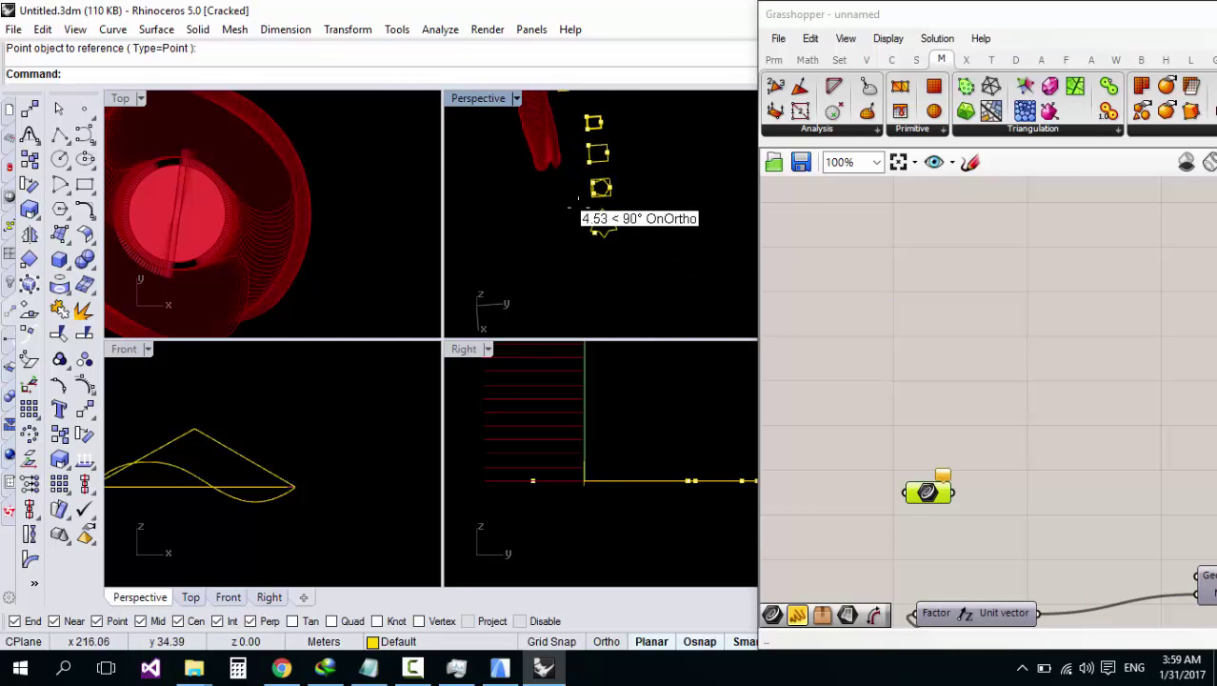
{"action": "left_click", "coordinate": [648, 181]}
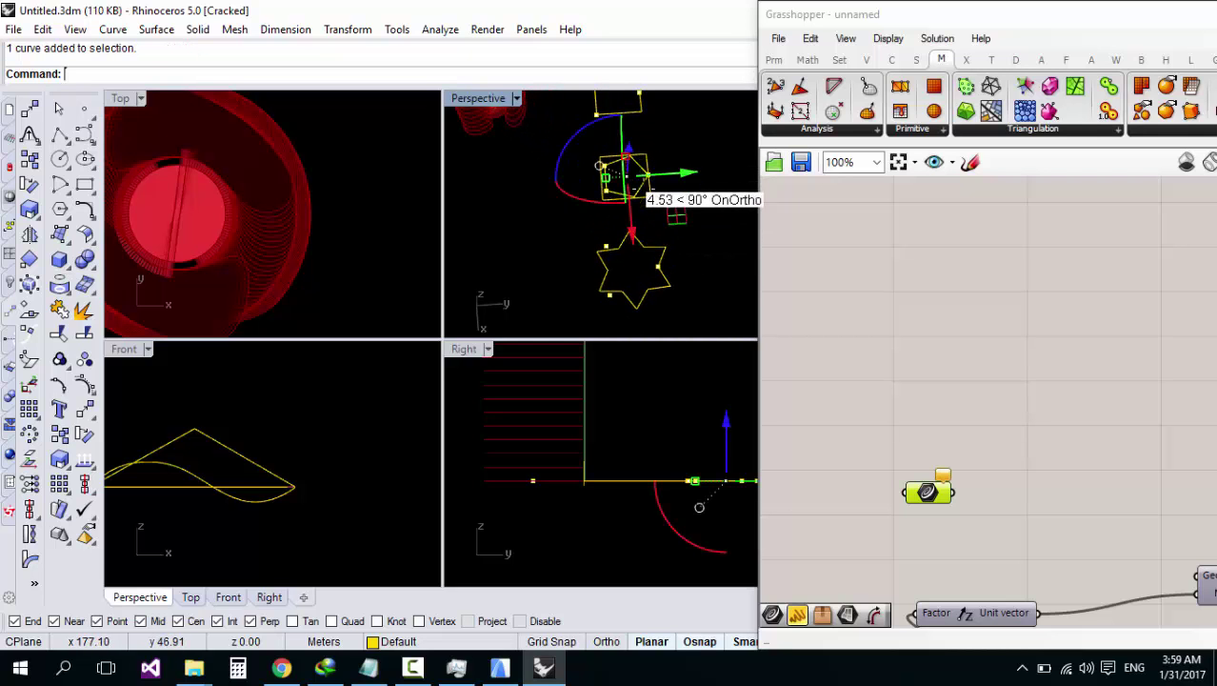
{"action": "right_click", "coordinate": [919, 491]}
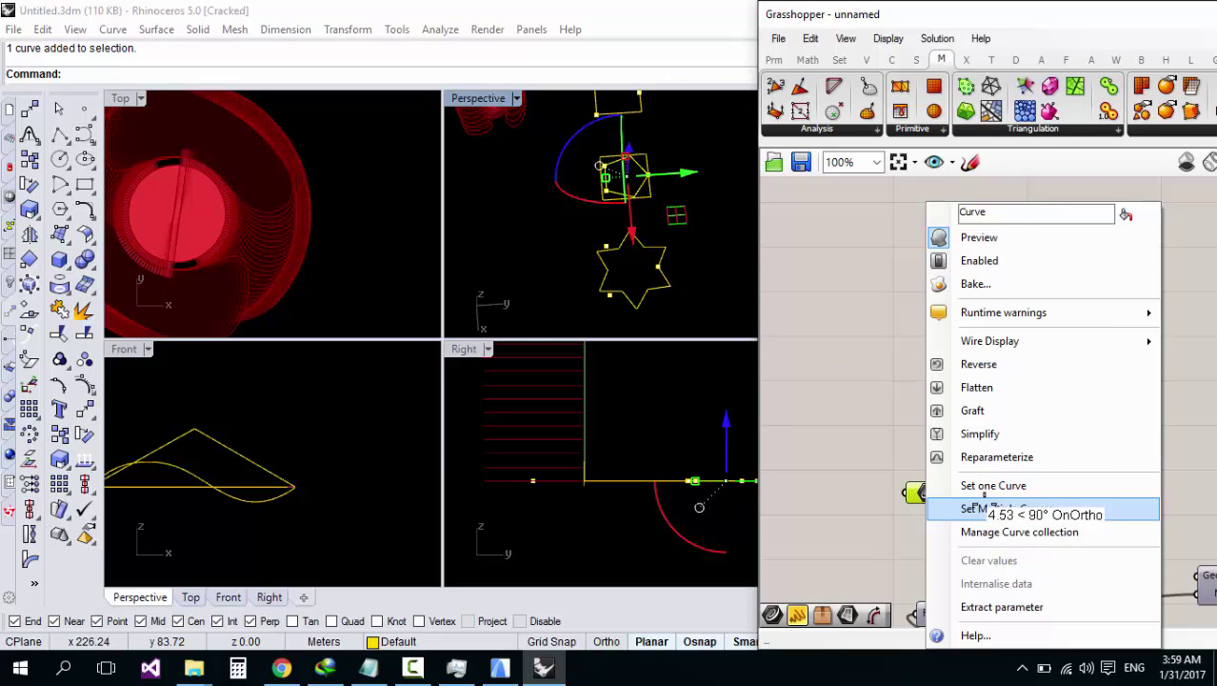
{"action": "left_click", "coordinate": [972, 486]}
Step: Feed the new Curve parameter into the copied Move's Geometry input and inspect the second tower
{"action": "scroll", "coordinate": [876, 422], "scroll_direction": "down", "scroll_amount": 5}
{"action": "scroll", "coordinate": [932, 461], "scroll_direction": "up", "scroll_amount": 5}
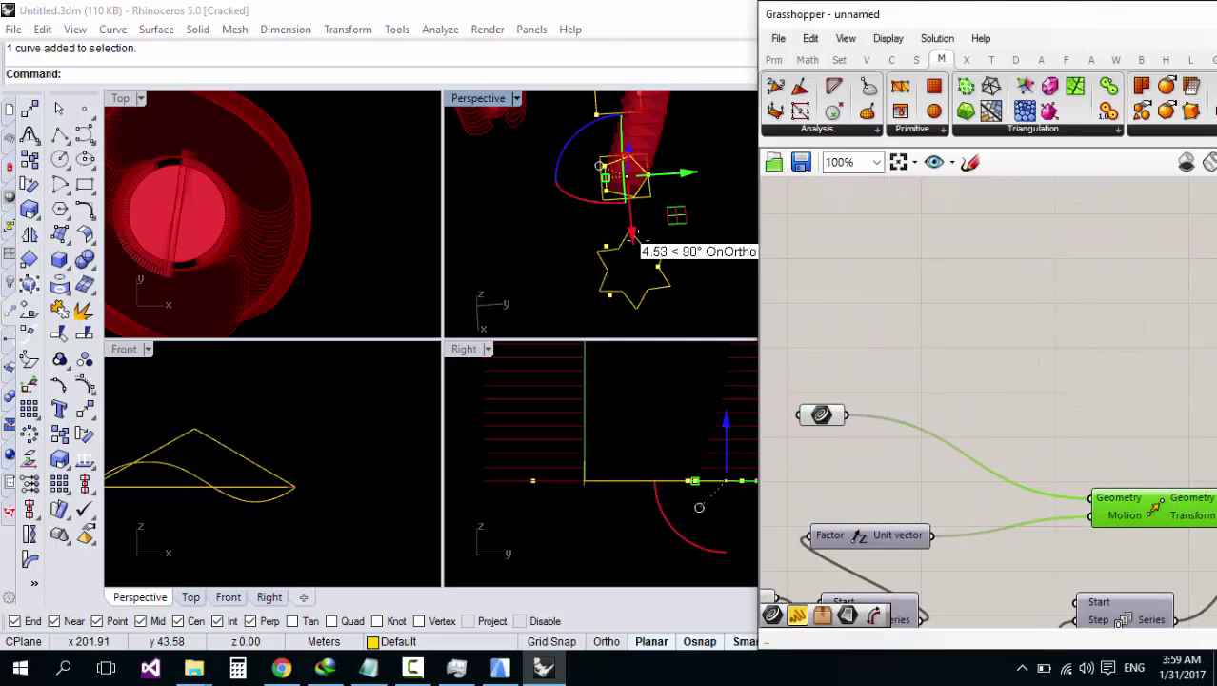
{"action": "scroll", "coordinate": [624, 186], "scroll_direction": "down", "scroll_amount": 1}
{"action": "right_click_drag", "start_coordinate": [597, 178], "coordinate": [597, 228]}
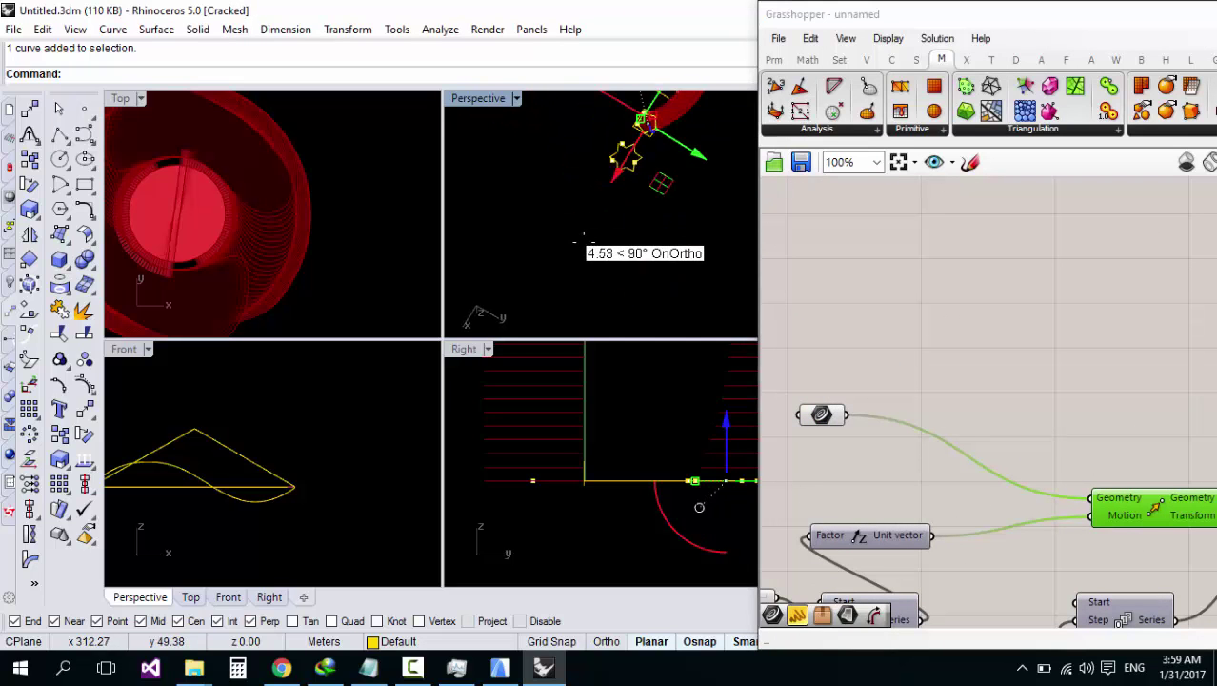
{"action": "scroll", "coordinate": [584, 242], "scroll_direction": "down", "scroll_amount": 5}
{"action": "scroll", "coordinate": [633, 136], "scroll_direction": "up", "scroll_amount": 4}
{"action": "scroll", "coordinate": [644, 225], "scroll_direction": "down", "scroll_amount": 5}
{"action": "scroll", "coordinate": [657, 149], "scroll_direction": "up", "scroll_amount": 6}
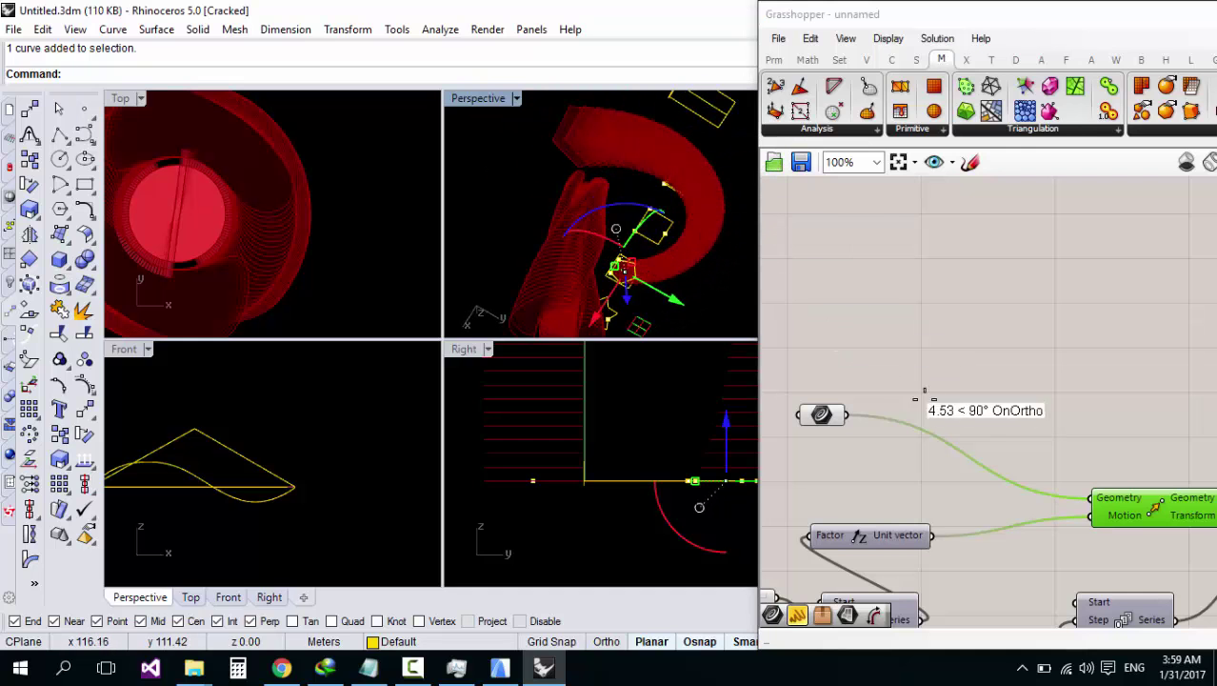
Step: Place a Rhino point object at the centre of the pentagon as rotation centre for the copied definition's Point parameter
{"action": "left_click", "coordinate": [823, 414]}
{"action": "right_click_drag", "start_coordinate": [747, 329], "coordinate": [572, 201]}
{"action": "scroll", "coordinate": [1023, 424], "scroll_direction": "down", "scroll_amount": 5}
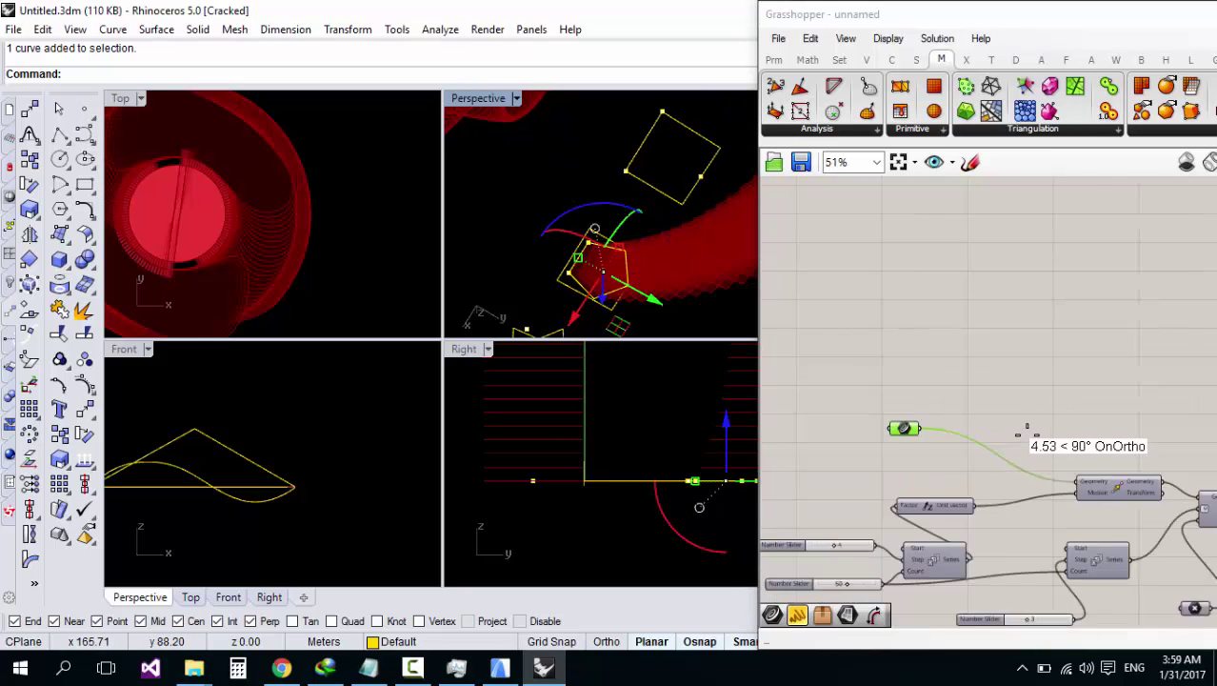
{"action": "scroll", "coordinate": [938, 490], "scroll_direction": "up", "scroll_amount": 2}
{"action": "scroll", "coordinate": [952, 496], "scroll_direction": "up", "scroll_amount": 3}
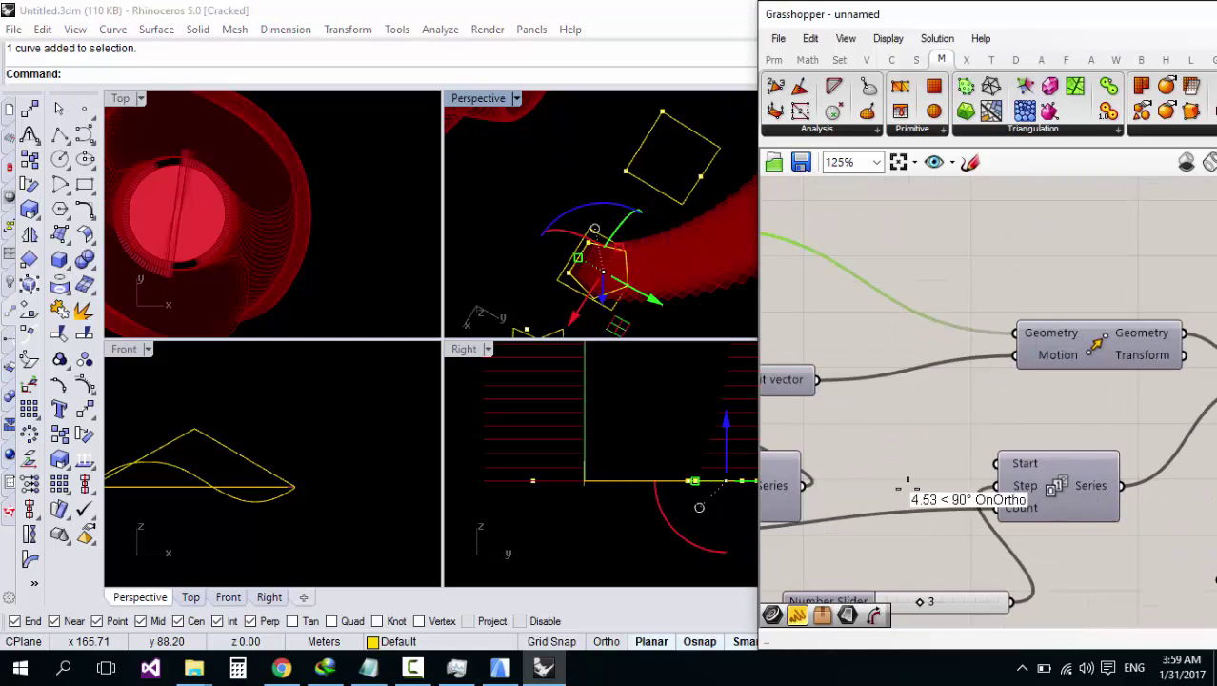
{"action": "scroll", "coordinate": [1000, 481], "scroll_direction": "down", "scroll_amount": 4}
{"action": "scroll", "coordinate": [1048, 467], "scroll_direction": "up", "scroll_amount": 3}
{"action": "scroll", "coordinate": [905, 457], "scroll_direction": "down", "scroll_amount": 2}
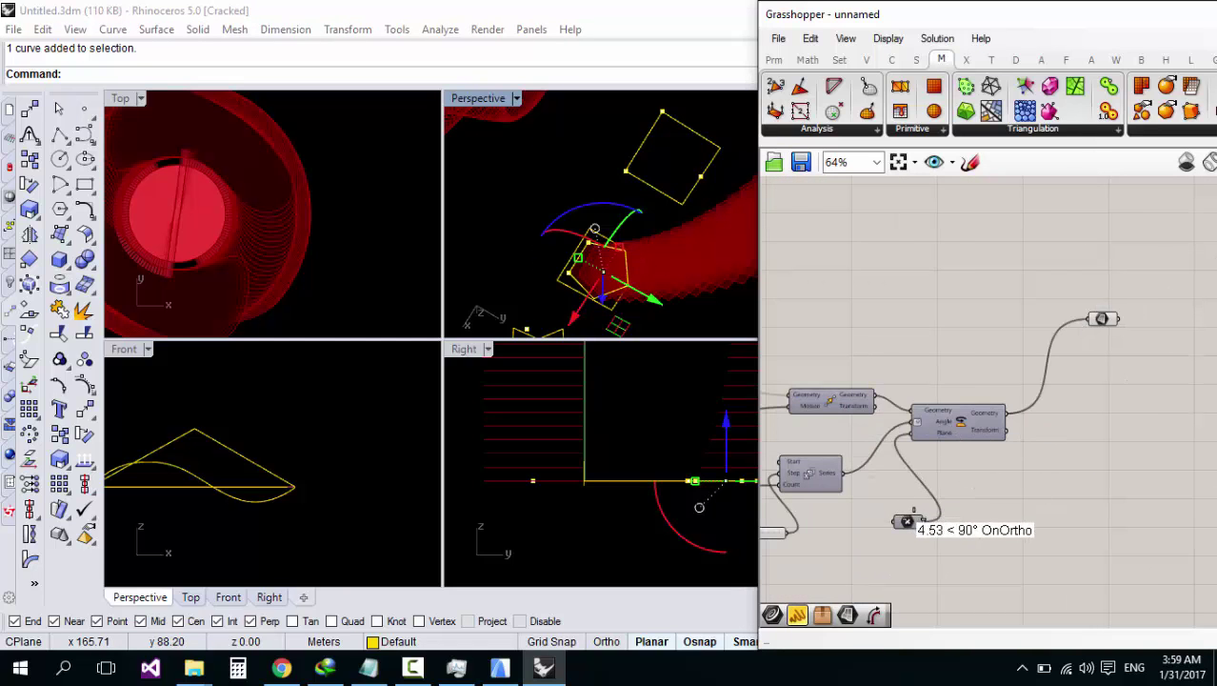
{"action": "right_click", "coordinate": [907, 521]}
{"action": "left_click", "coordinate": [995, 482]}
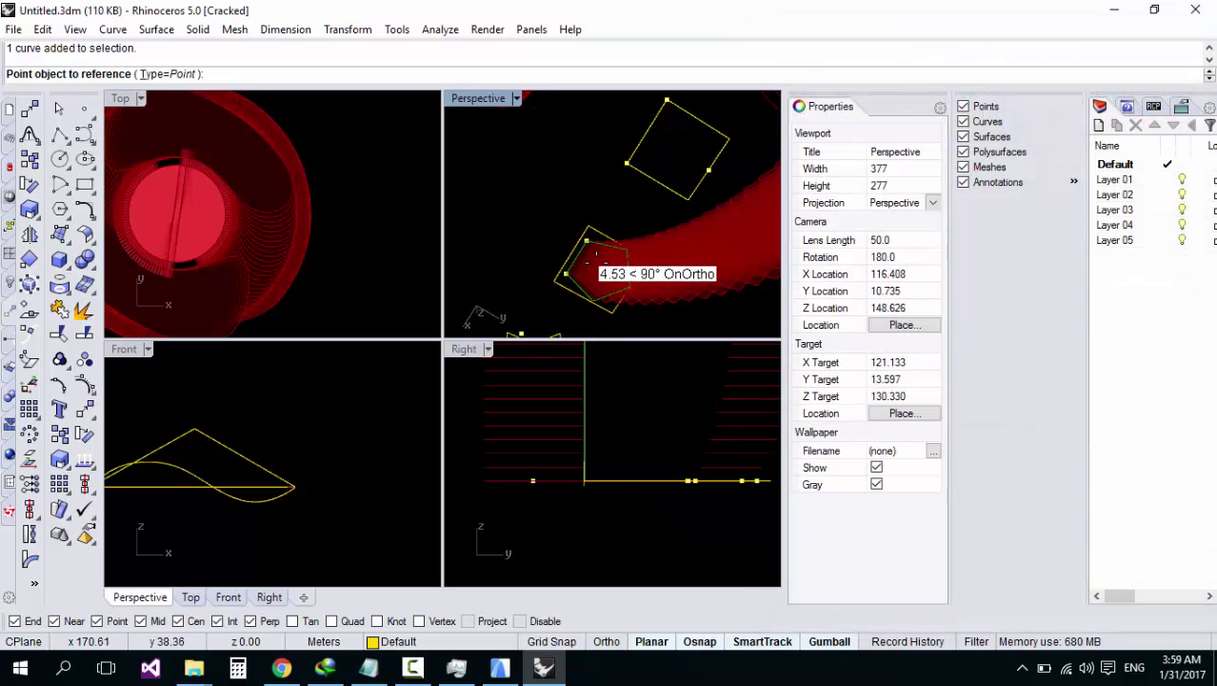
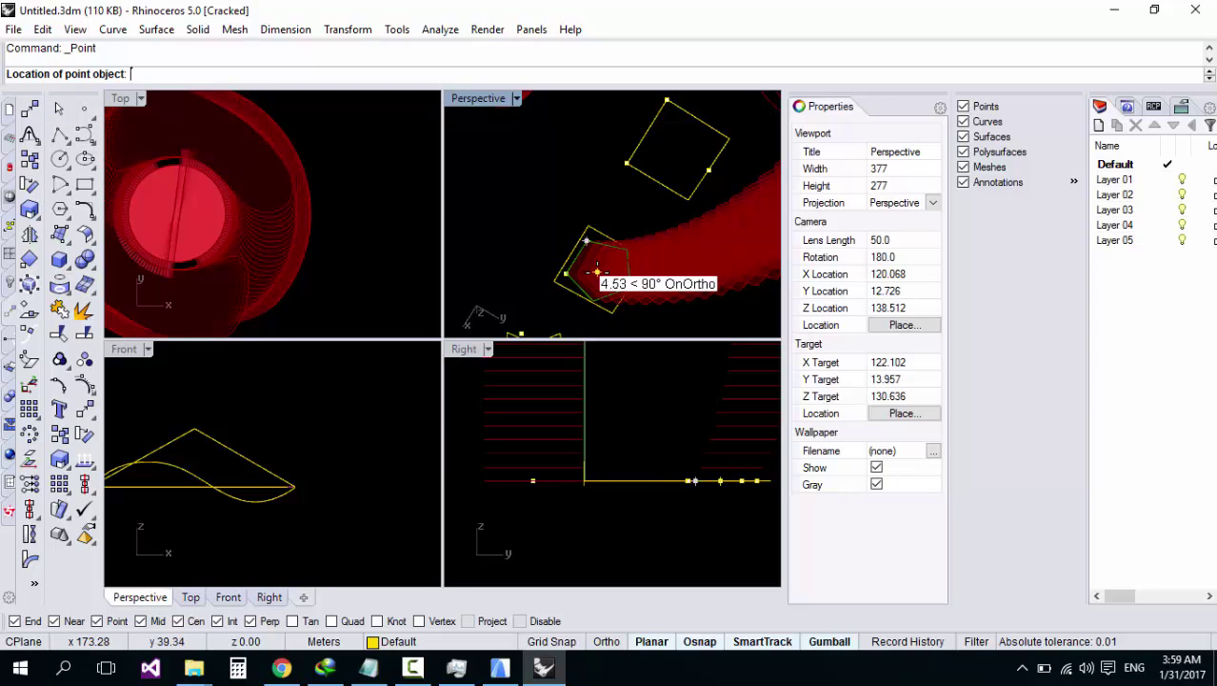
{"action": "left_click", "coordinate": [596, 270]}
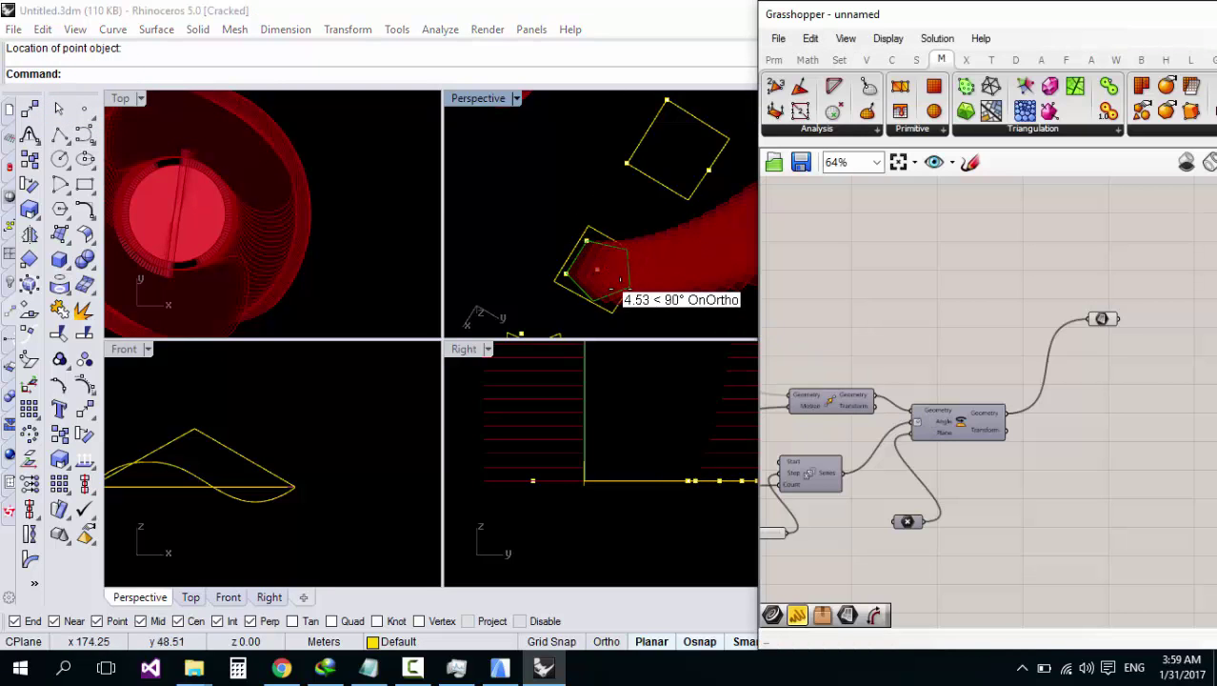
Step: Set the new point inside the pentagon as the copied Point parameter's referenced point
{"action": "right_click", "coordinate": [906, 521]}
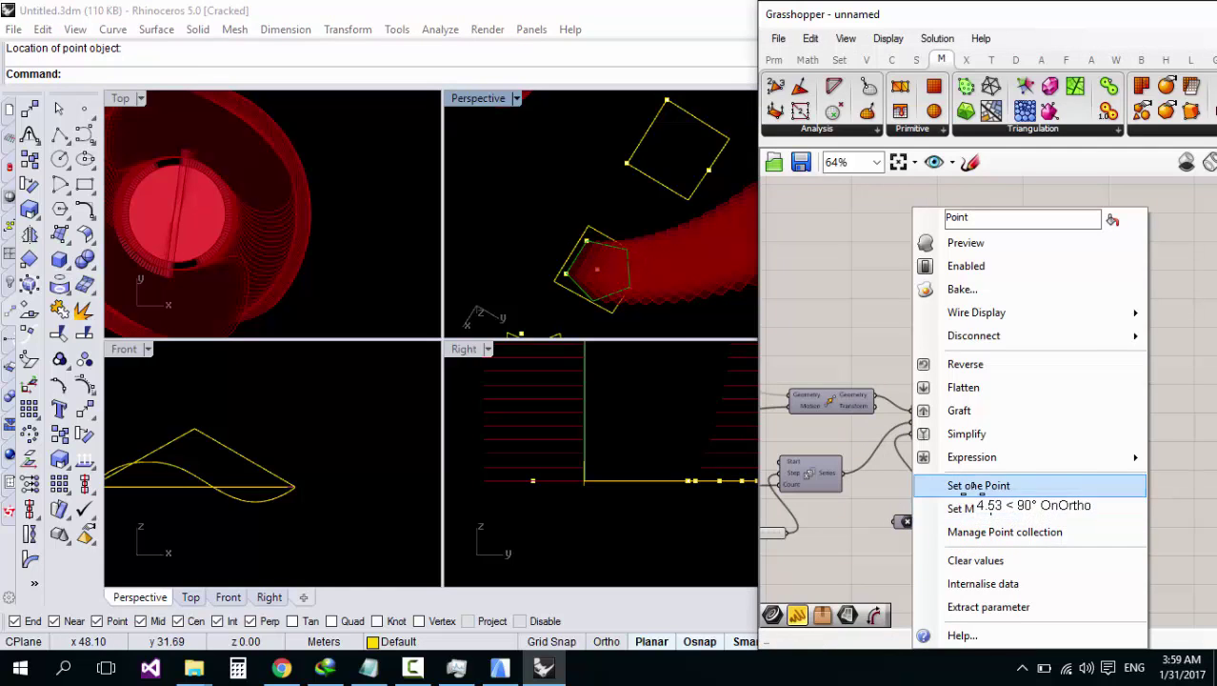
{"action": "left_click", "coordinate": [980, 480]}
{"action": "left_click", "coordinate": [597, 268]}
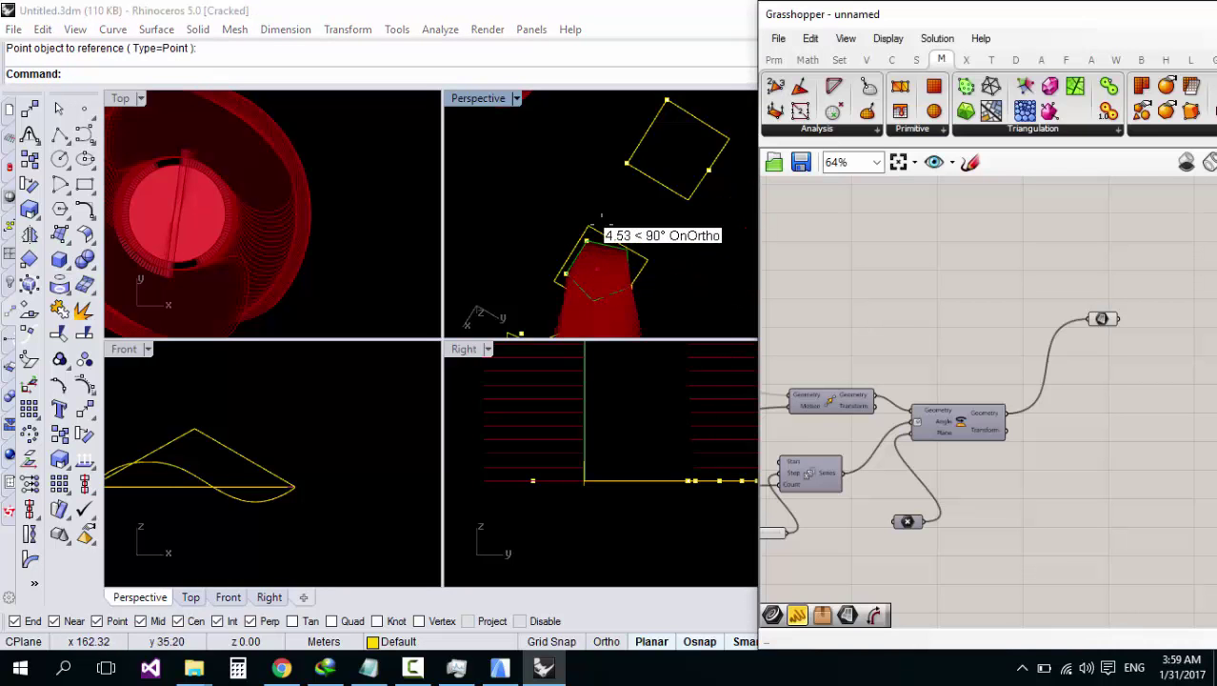
Step: Inspect the second tower from several angles and examine how its floors rotate above the pentagon
{"action": "scroll", "coordinate": [598, 227], "scroll_direction": "down", "scroll_amount": 5}
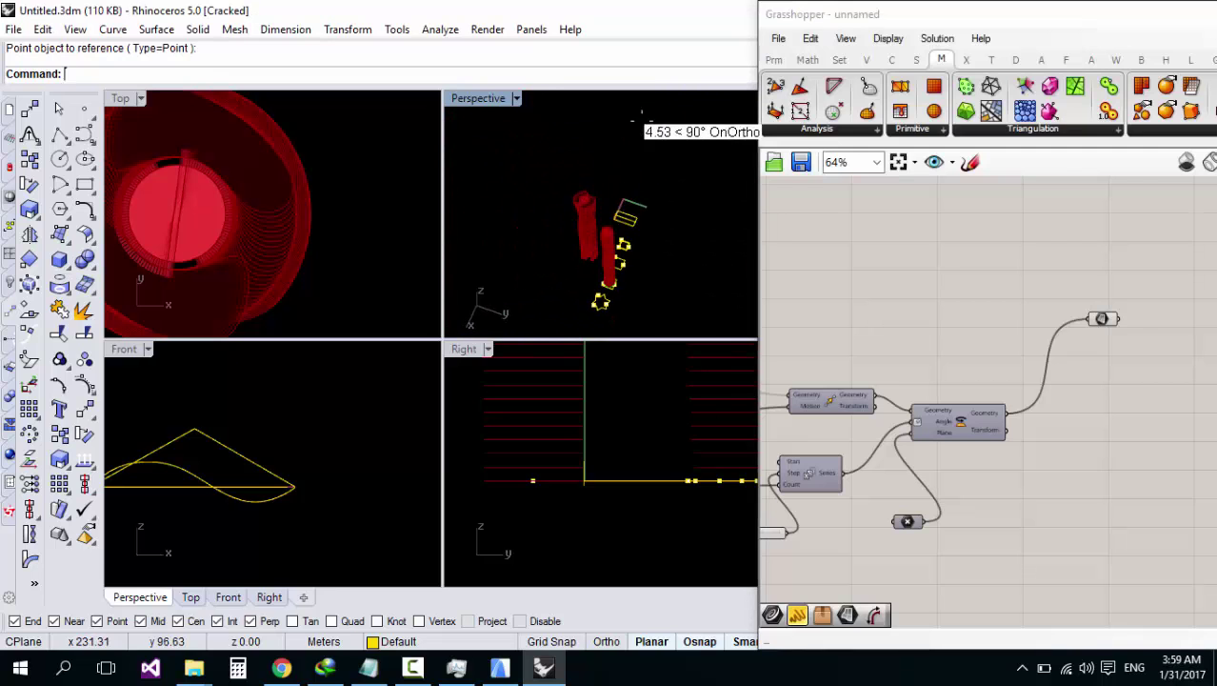
{"action": "scroll", "coordinate": [613, 468], "scroll_direction": "up", "scroll_amount": 2}
{"action": "scroll", "coordinate": [625, 229], "scroll_direction": "up", "scroll_amount": 10}
{"action": "scroll", "coordinate": [616, 219], "scroll_direction": "down", "scroll_amount": 2}
{"action": "middle_click", "coordinate": [615, 220]}
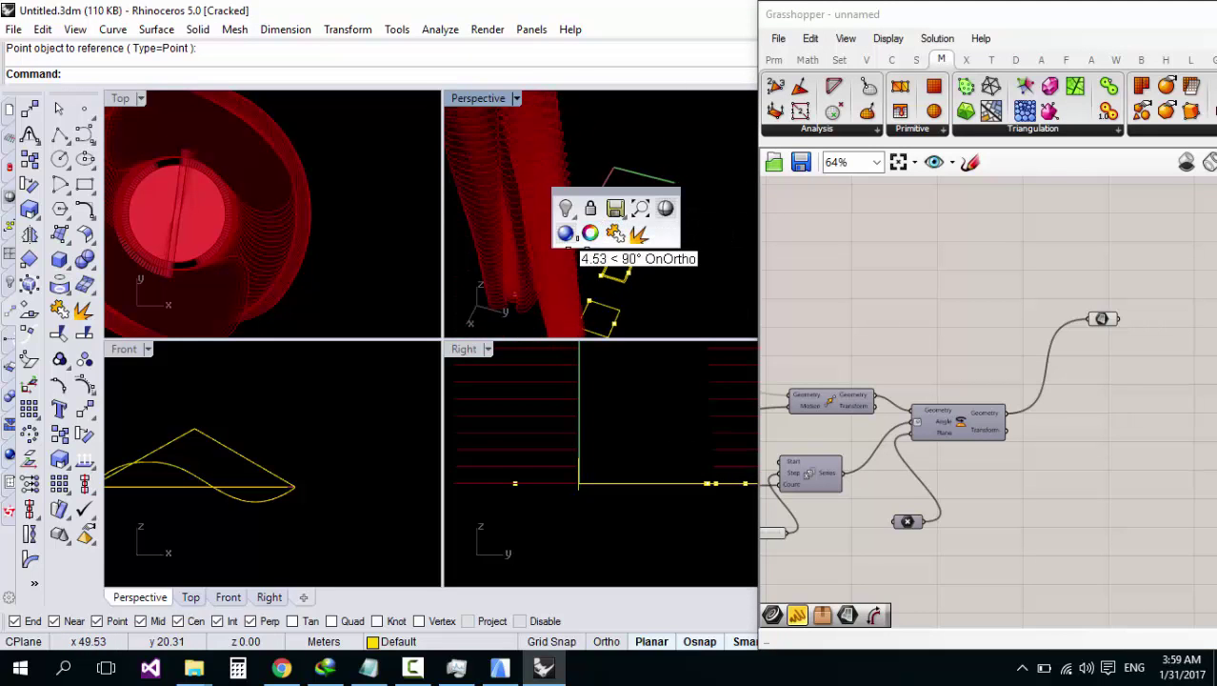
{"action": "right_click_drag", "start_coordinate": [597, 253], "coordinate": [540, 180]}
{"action": "scroll", "coordinate": [960, 416], "scroll_direction": "down", "scroll_amount": 3}
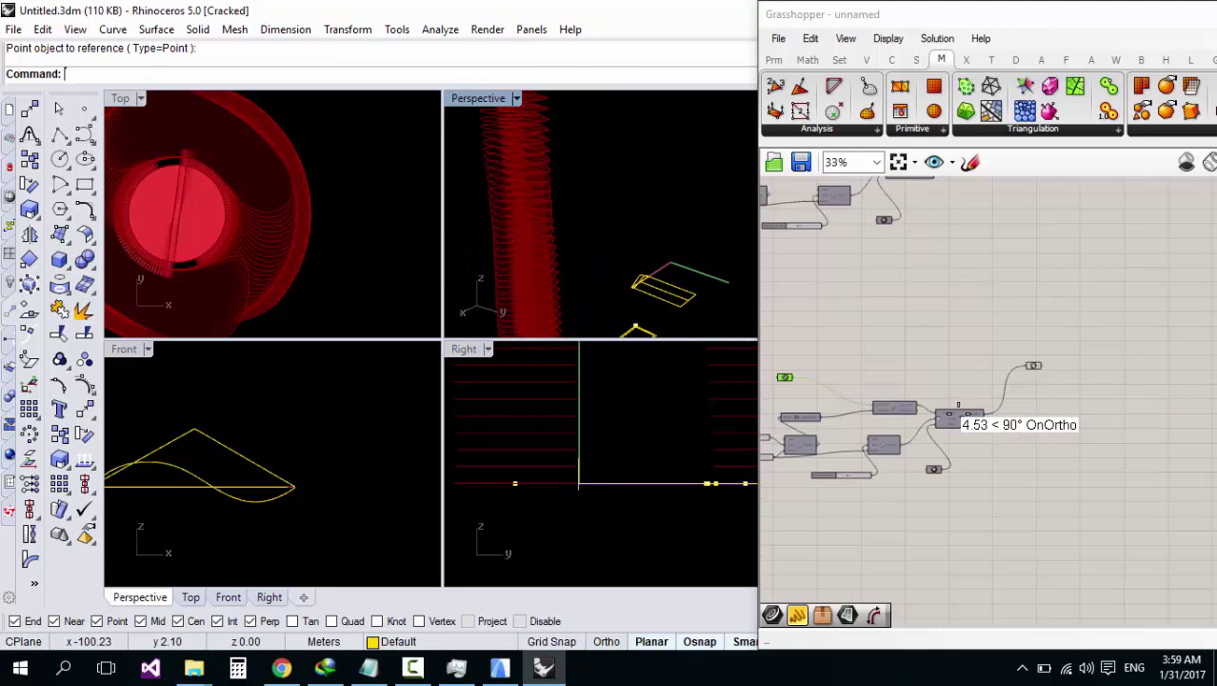
{"action": "scroll", "coordinate": [961, 416], "scroll_direction": "up", "scroll_amount": 3}
{"action": "left_click", "coordinate": [957, 411]}
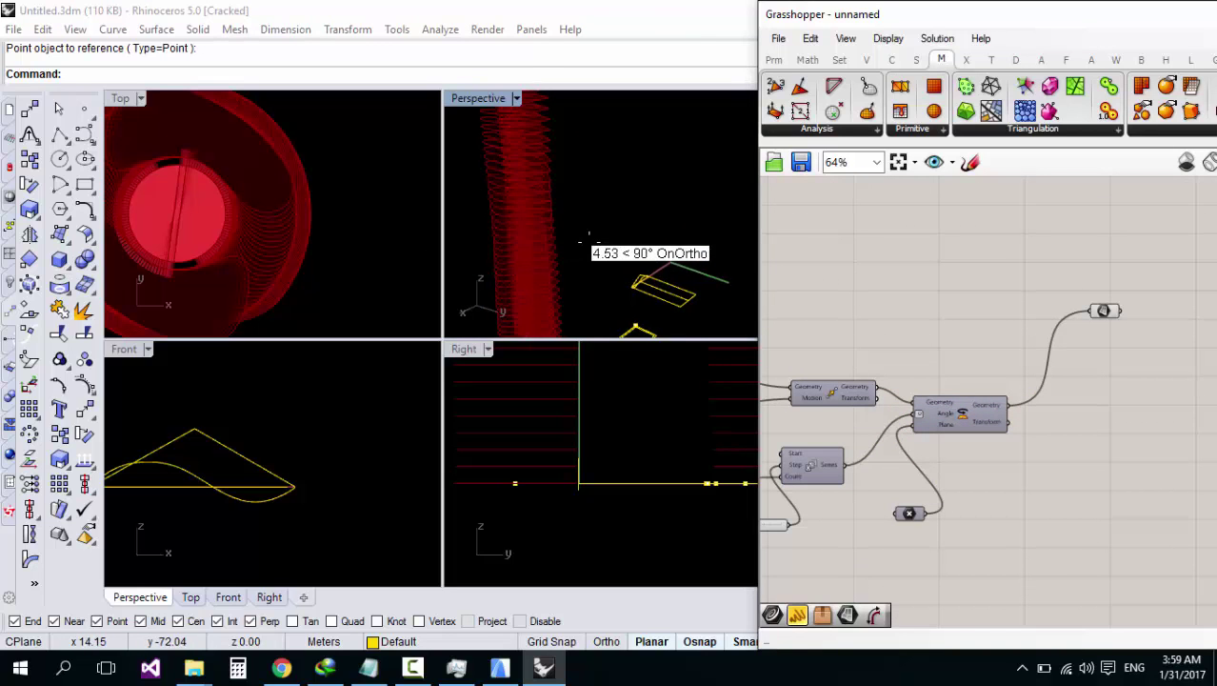
{"action": "scroll", "coordinate": [587, 238], "scroll_direction": "down", "scroll_amount": 10}
{"action": "right_click_drag", "start_coordinate": [585, 235], "coordinate": [589, 299]}
{"action": "scroll", "coordinate": [573, 280], "scroll_direction": "up", "scroll_amount": 12}
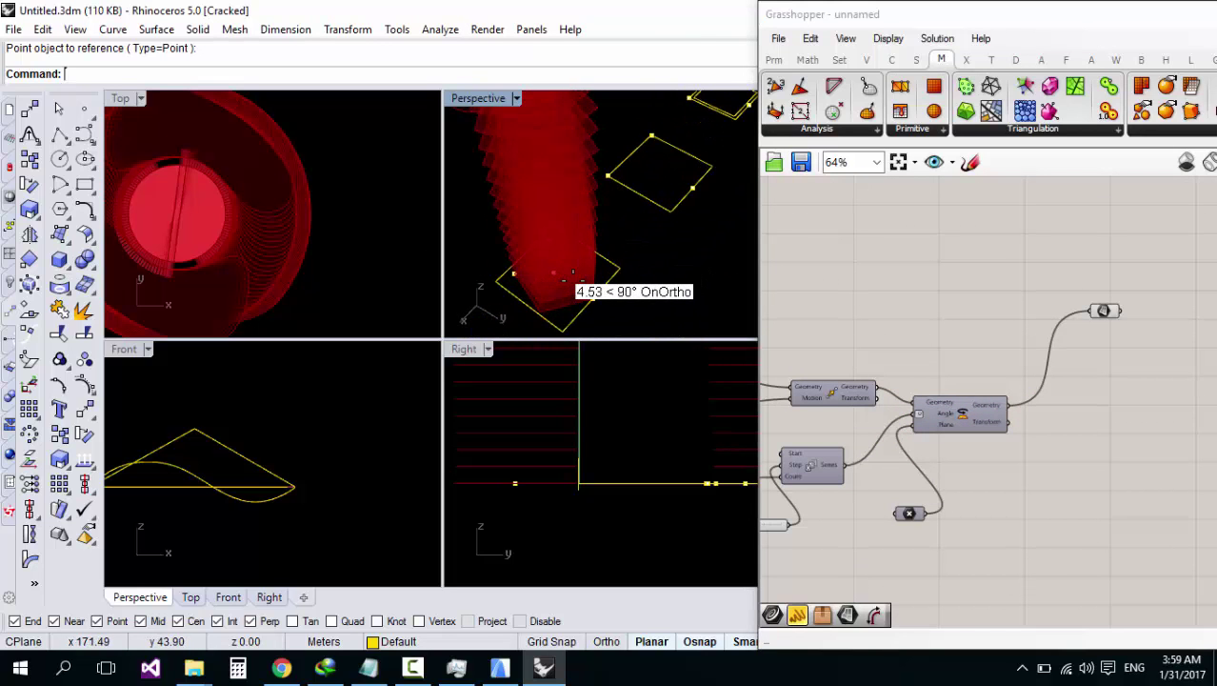
{"action": "right_click_drag", "start_coordinate": [629, 278], "coordinate": [649, 138]}
{"action": "right_click_drag", "start_coordinate": [601, 194], "coordinate": [886, 357]}
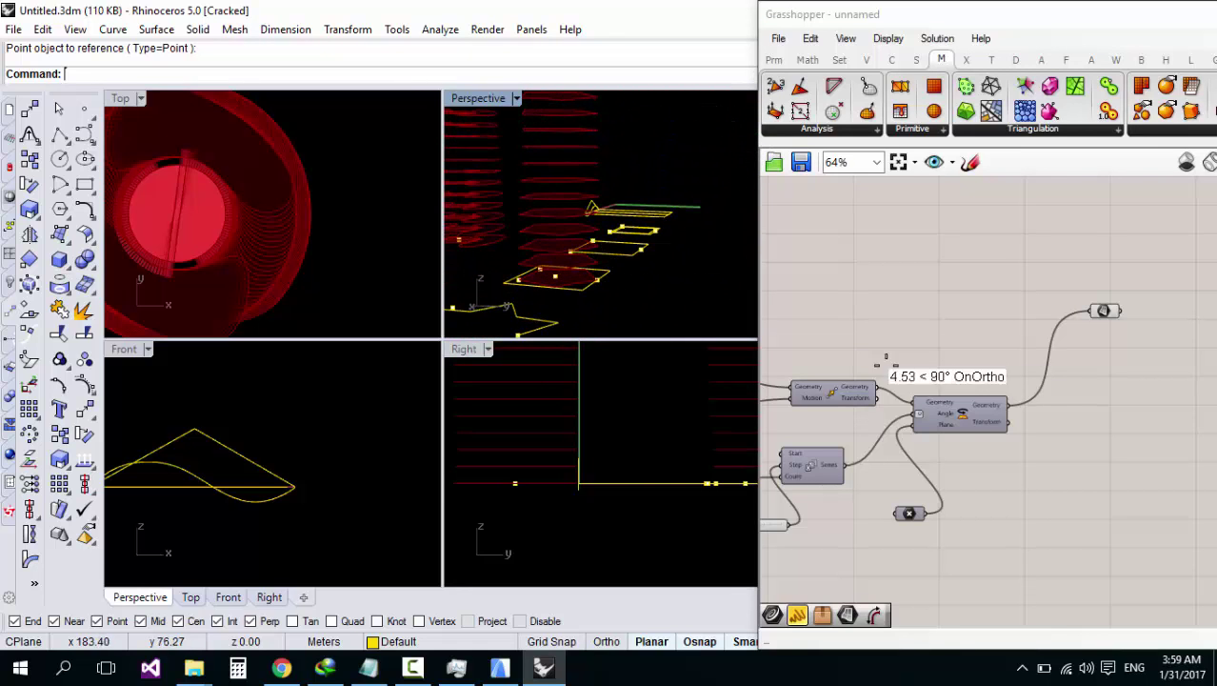
Step: Review the copied definition's components, from the Rotate component back to its Curve parameter
{"action": "scroll", "coordinate": [950, 413], "scroll_direction": "down", "scroll_amount": 5}
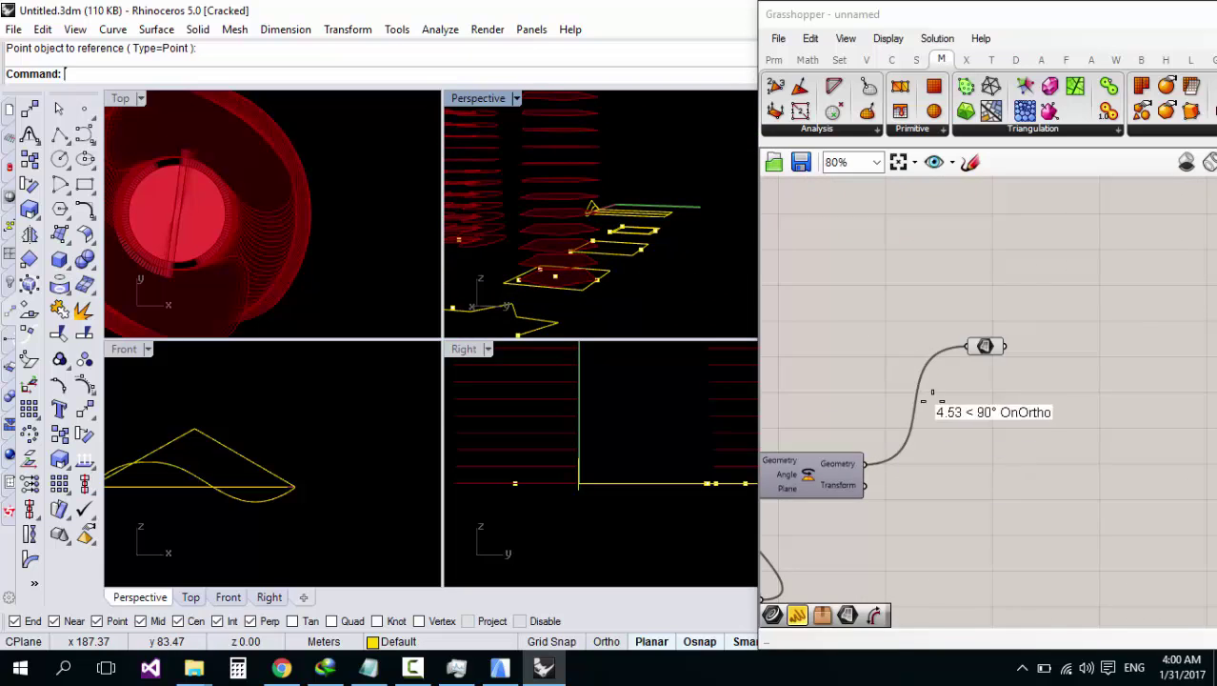
{"action": "scroll", "coordinate": [932, 401], "scroll_direction": "down", "scroll_amount": 3}
{"action": "scroll", "coordinate": [878, 445], "scroll_direction": "up", "scroll_amount": 5}
{"action": "left_click", "coordinate": [941, 432]}
{"action": "scroll", "coordinate": [990, 433], "scroll_direction": "down", "scroll_amount": 6}
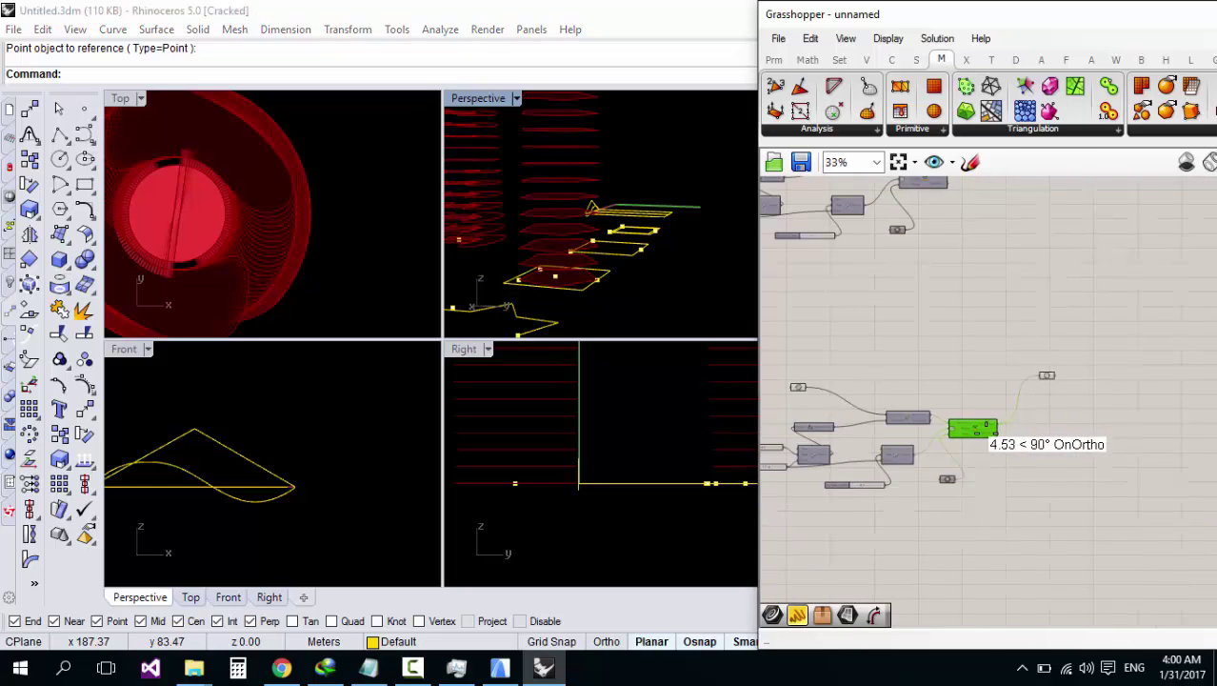
{"action": "scroll", "coordinate": [988, 436], "scroll_direction": "up", "scroll_amount": 5}
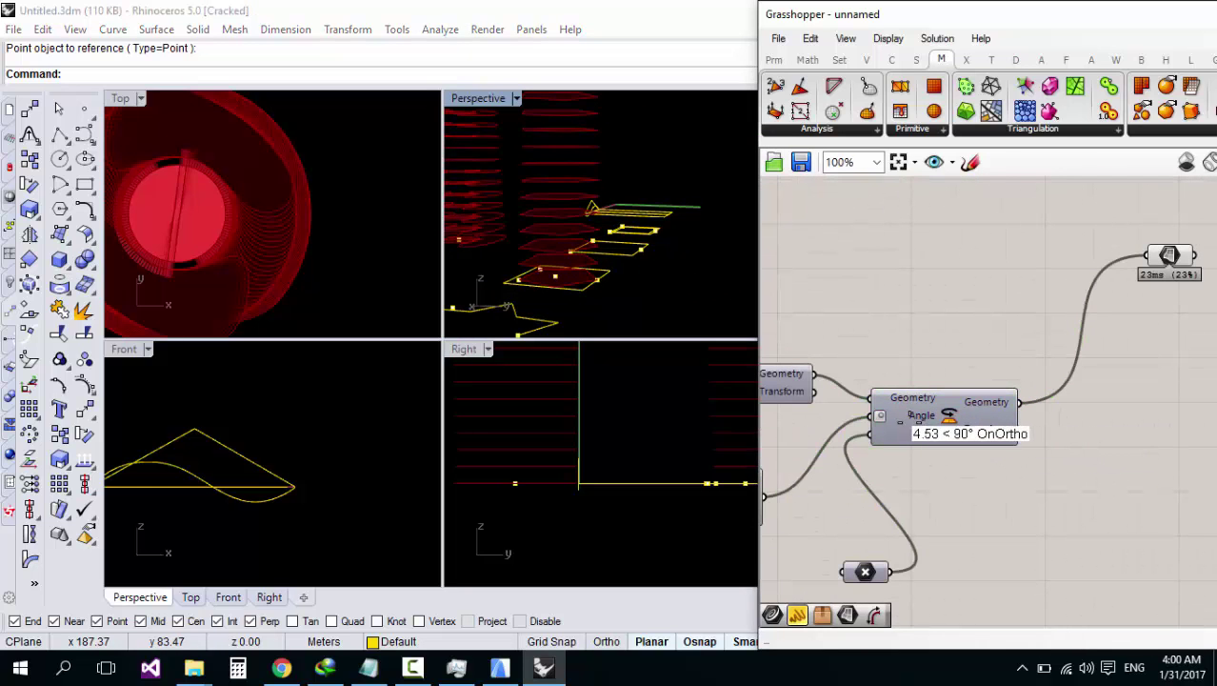
{"action": "scroll", "coordinate": [836, 384], "scroll_direction": "down", "scroll_amount": 4}
{"action": "scroll", "coordinate": [869, 385], "scroll_direction": "up", "scroll_amount": 3}
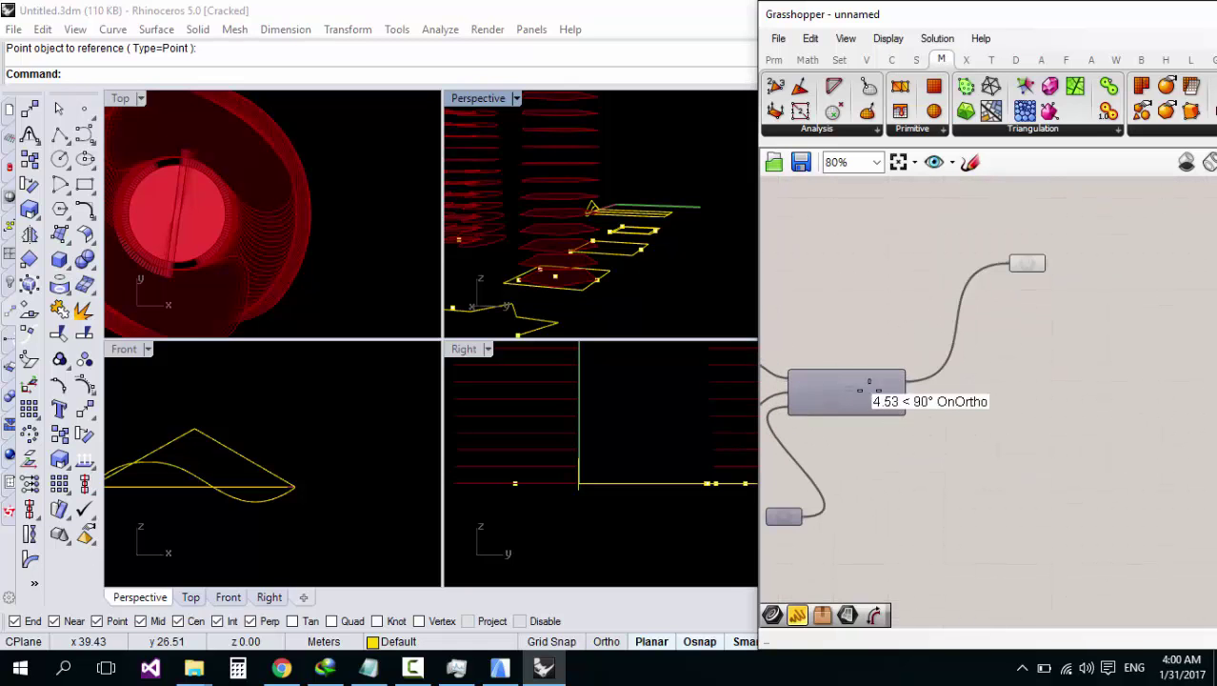
{"action": "scroll", "coordinate": [975, 411], "scroll_direction": "down", "scroll_amount": 4}
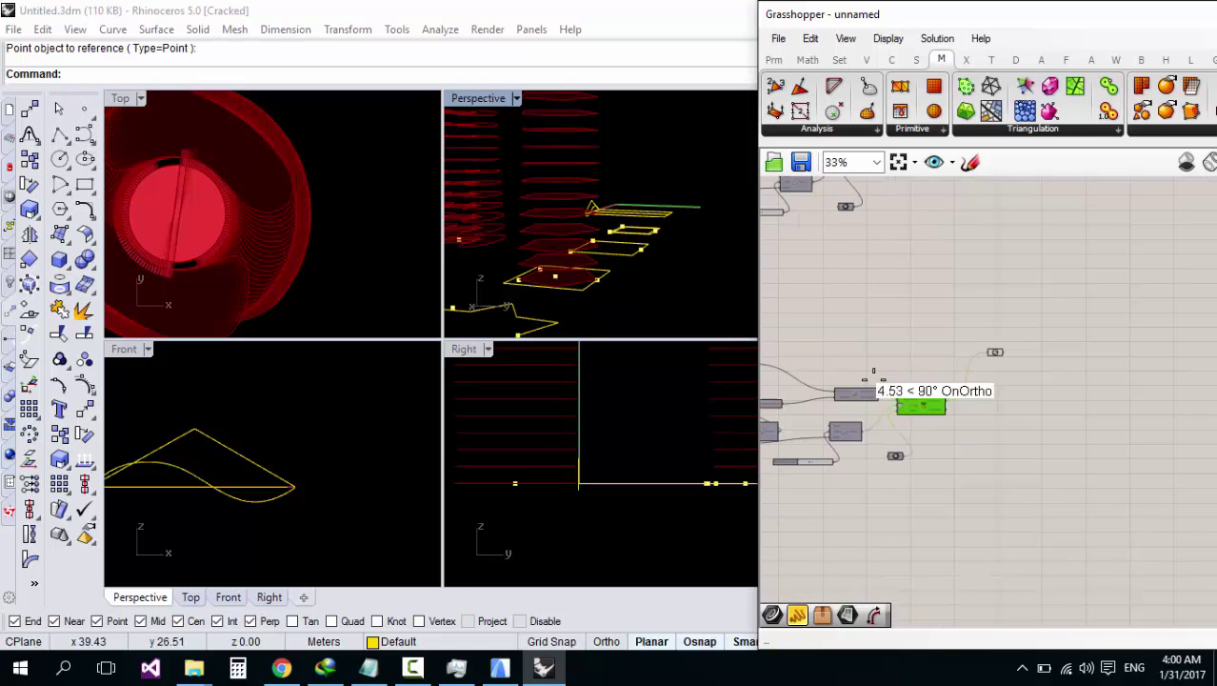
{"action": "scroll", "coordinate": [836, 351], "scroll_direction": "up", "scroll_amount": 4}
{"action": "scroll", "coordinate": [954, 417], "scroll_direction": "down", "scroll_amount": 4}
{"action": "scroll", "coordinate": [800, 383], "scroll_direction": "up", "scroll_amount": 4}
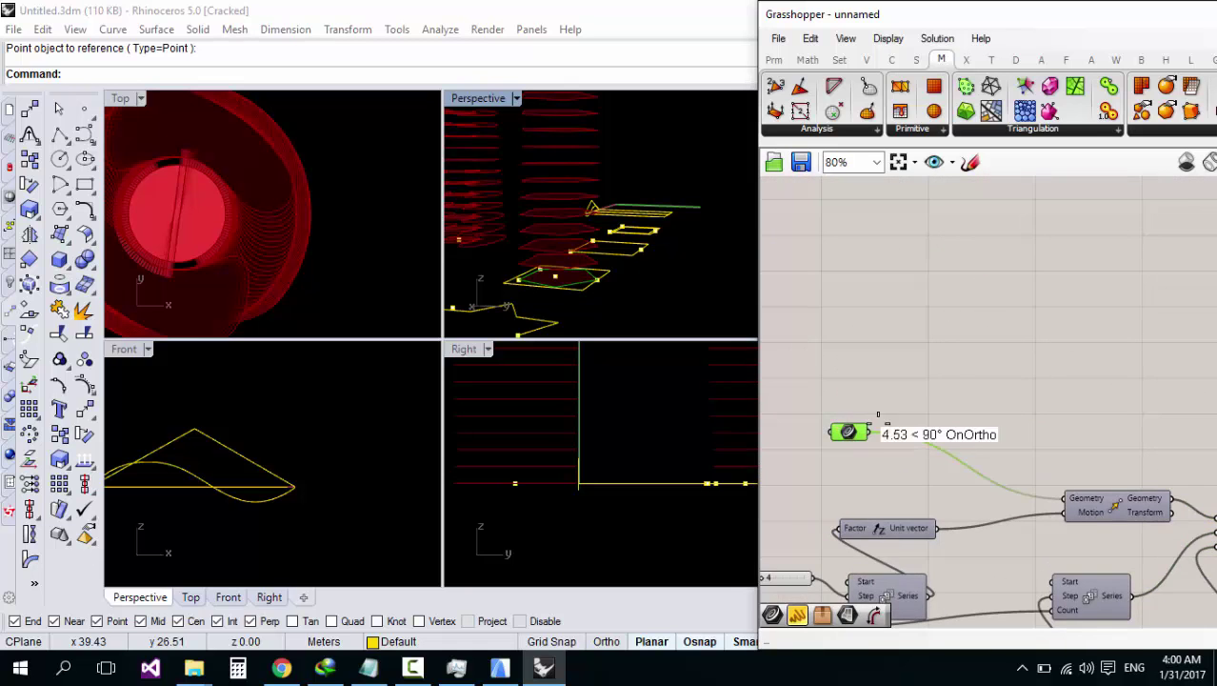
Step: Add a Divide Curve component beside the original definition's Merge and feed the Merge Result into its Curve input
{"action": "scroll", "coordinate": [876, 338], "scroll_direction": "down", "scroll_amount": 6}
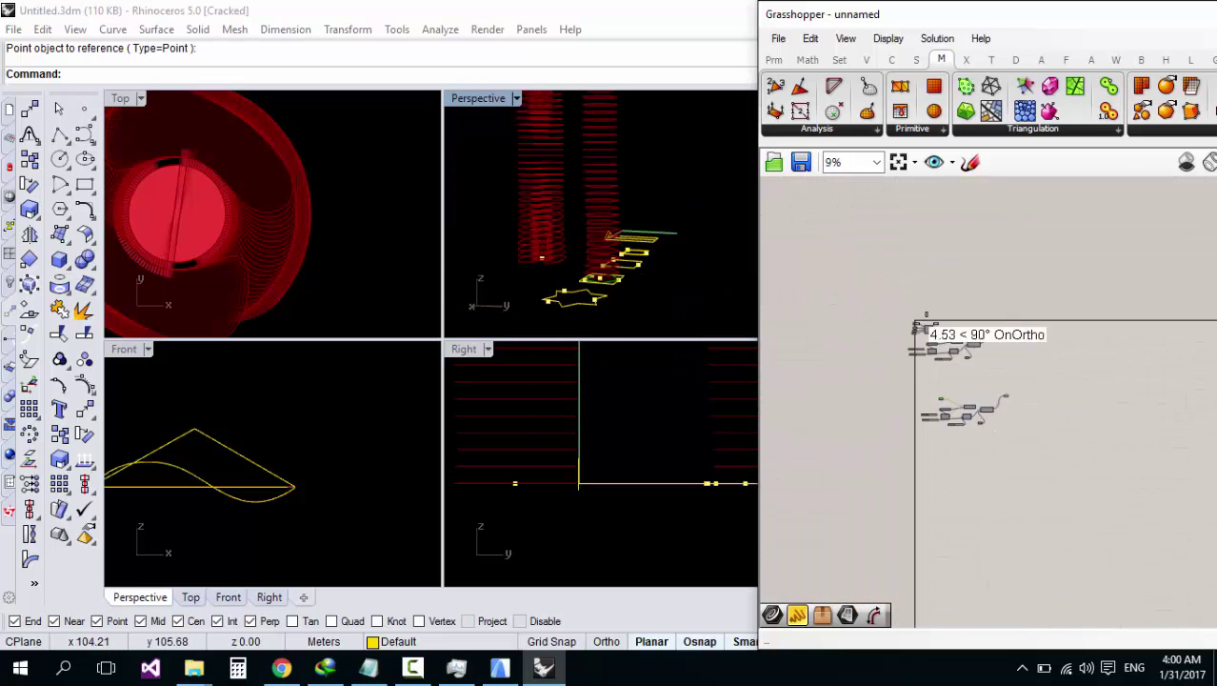
{"action": "scroll", "coordinate": [952, 329], "scroll_direction": "up", "scroll_amount": 5}
{"action": "scroll", "coordinate": [1077, 458], "scroll_direction": "up", "scroll_amount": 1}
{"action": "scroll", "coordinate": [904, 457], "scroll_direction": "up", "scroll_amount": 2}
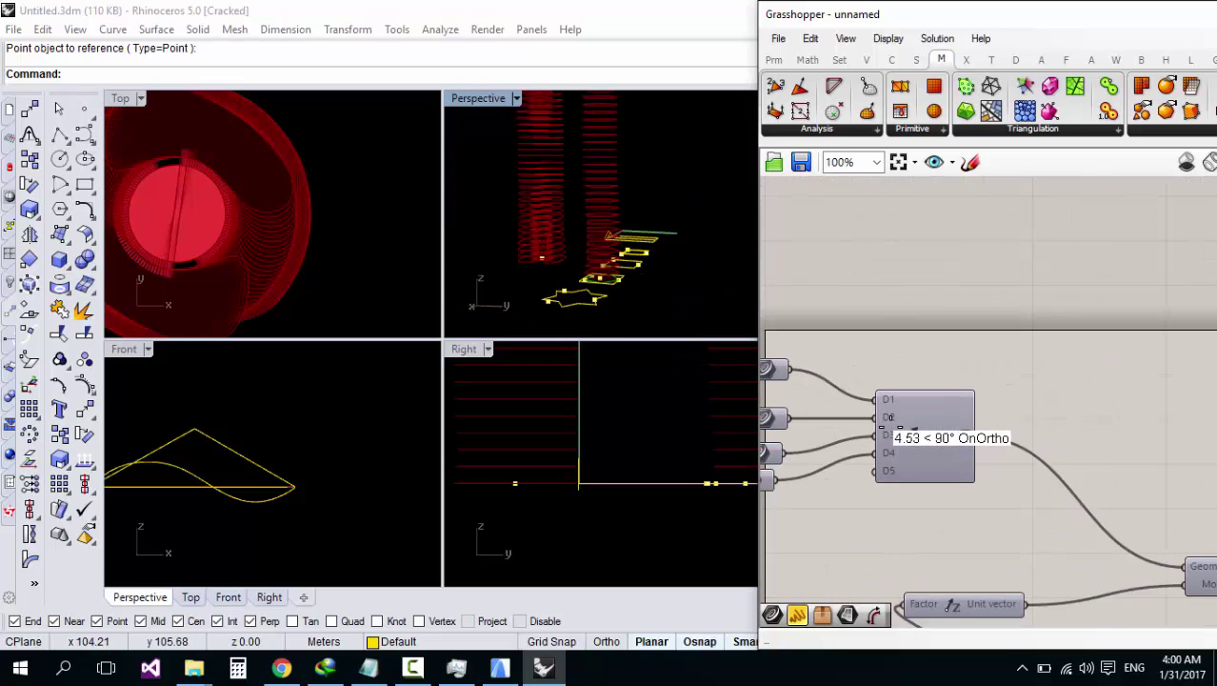
{"action": "right_click_drag", "start_coordinate": [545, 222], "coordinate": [544, 290]}
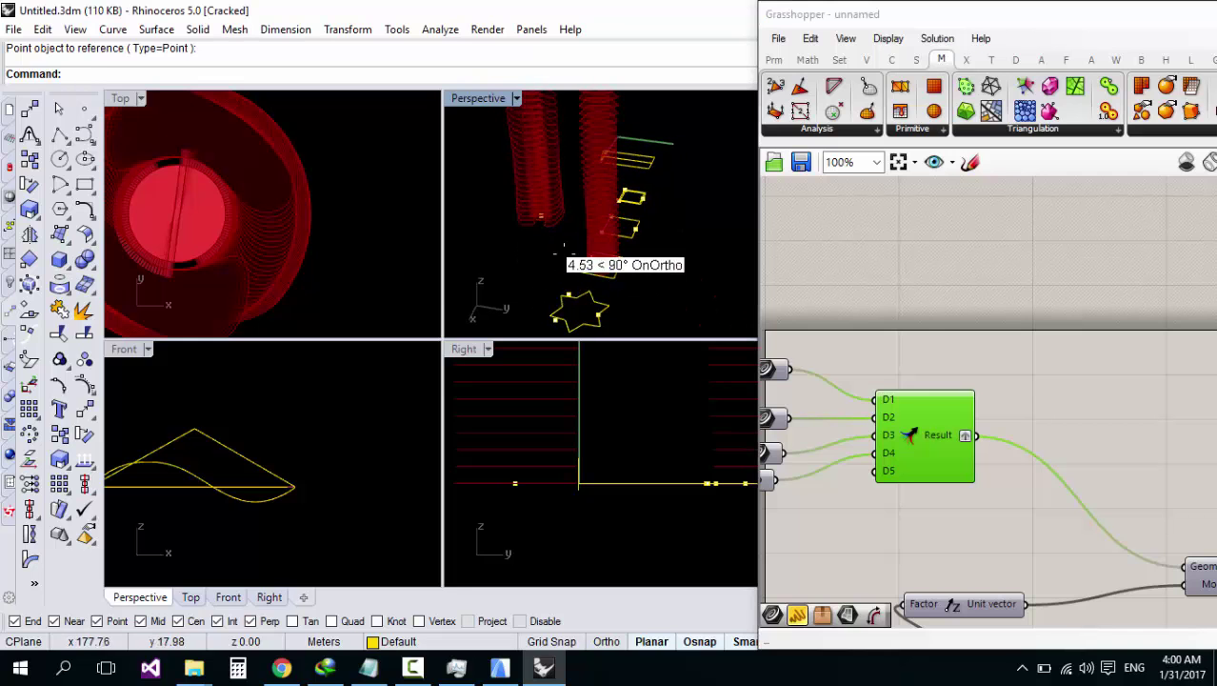
{"action": "scroll", "coordinate": [553, 232], "scroll_direction": "up", "scroll_amount": 8}
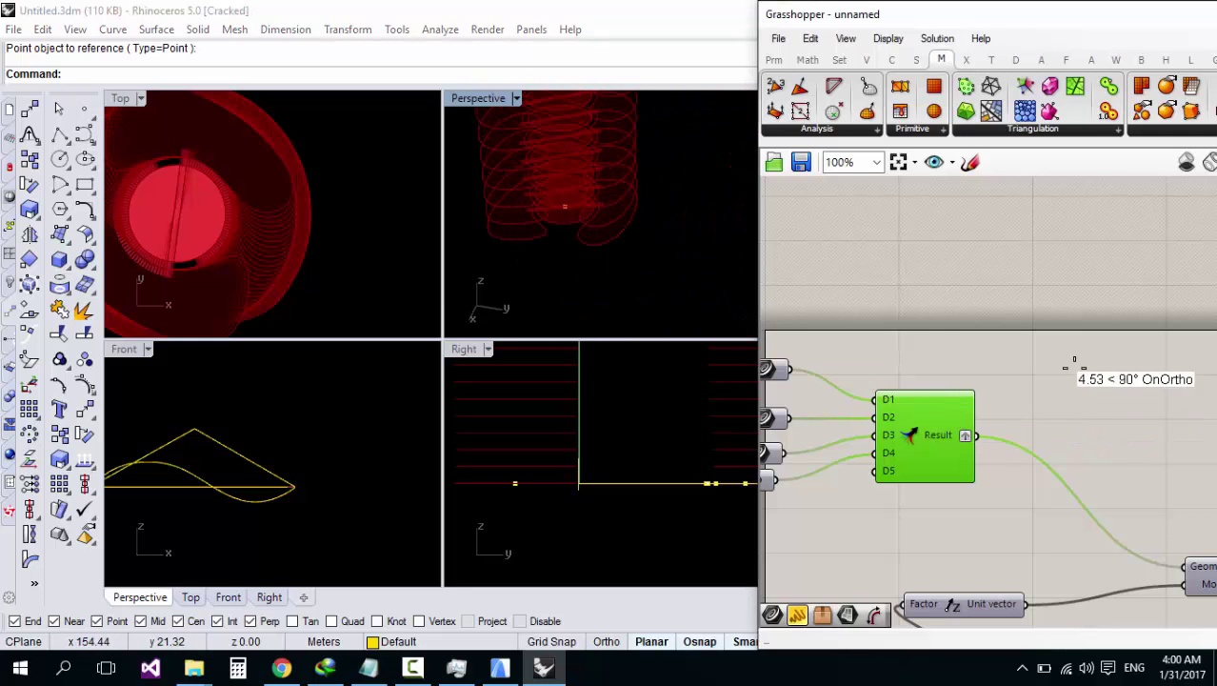
{"action": "scroll", "coordinate": [933, 381], "scroll_direction": "down", "scroll_amount": 4}
{"action": "scroll", "coordinate": [971, 390], "scroll_direction": "up", "scroll_amount": 3}
{"action": "scroll", "coordinate": [858, 404], "scroll_direction": "down", "scroll_amount": 3}
{"action": "scroll", "coordinate": [896, 399], "scroll_direction": "up", "scroll_amount": 5}
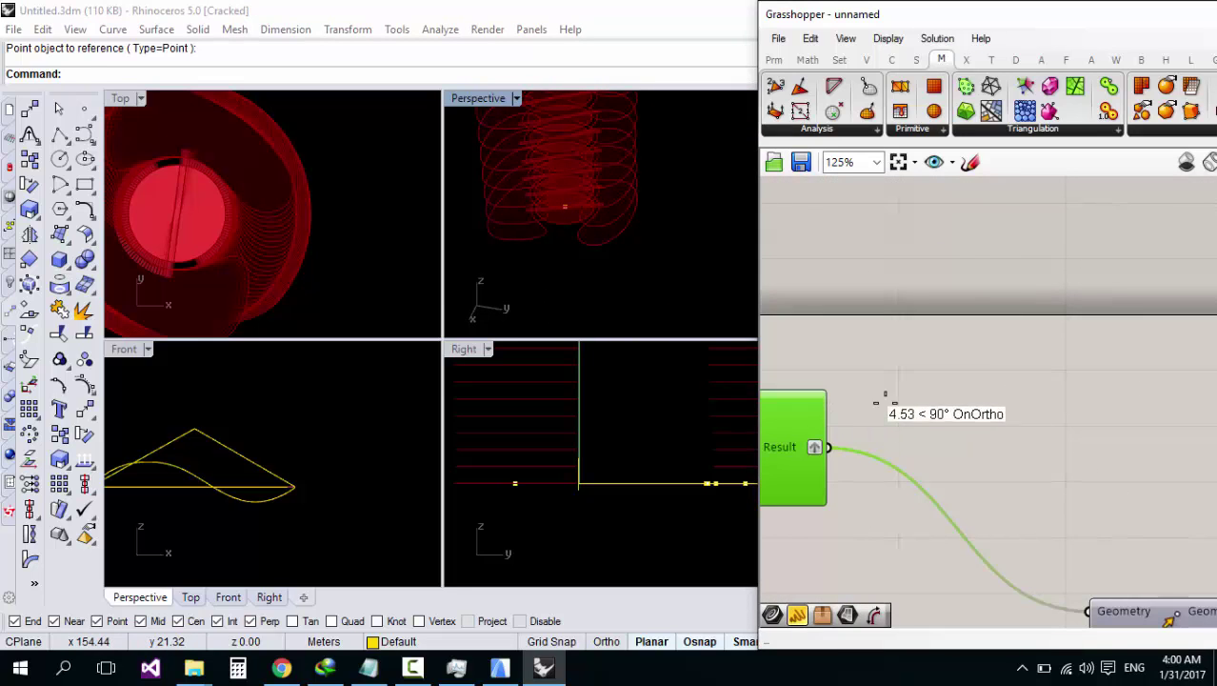
{"action": "double_click", "coordinate": [911, 412]}
{"action": "type", "text": "d"}
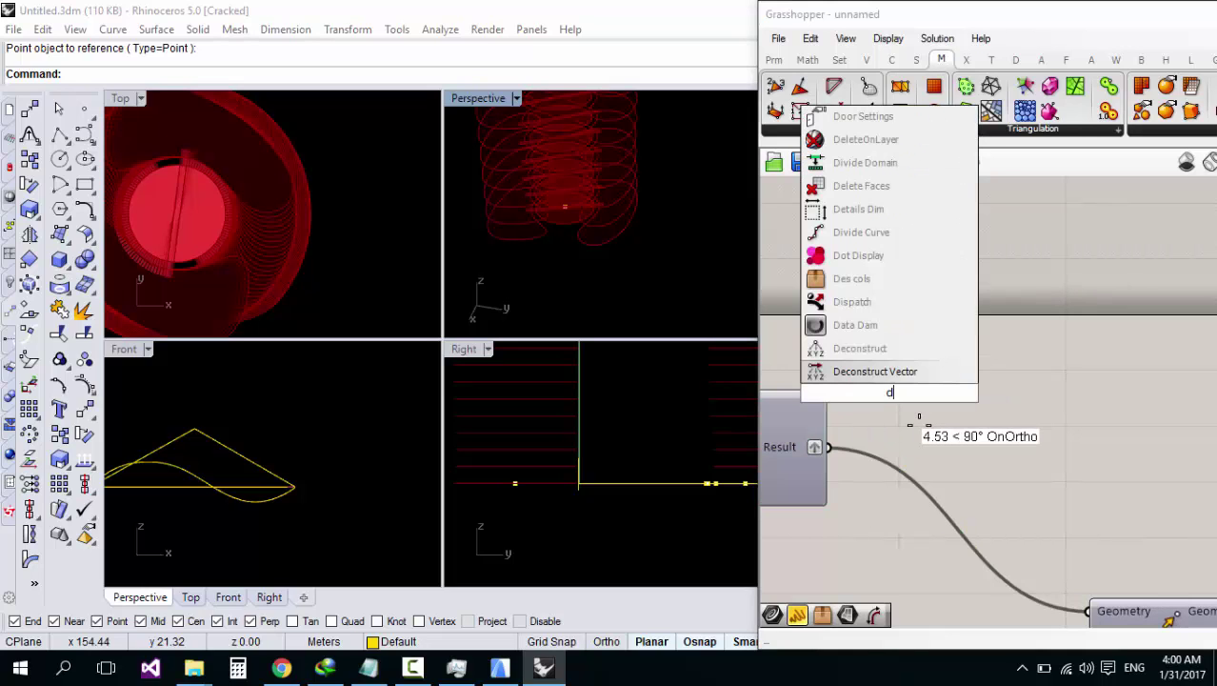
{"action": "type", "text": "ivide"}
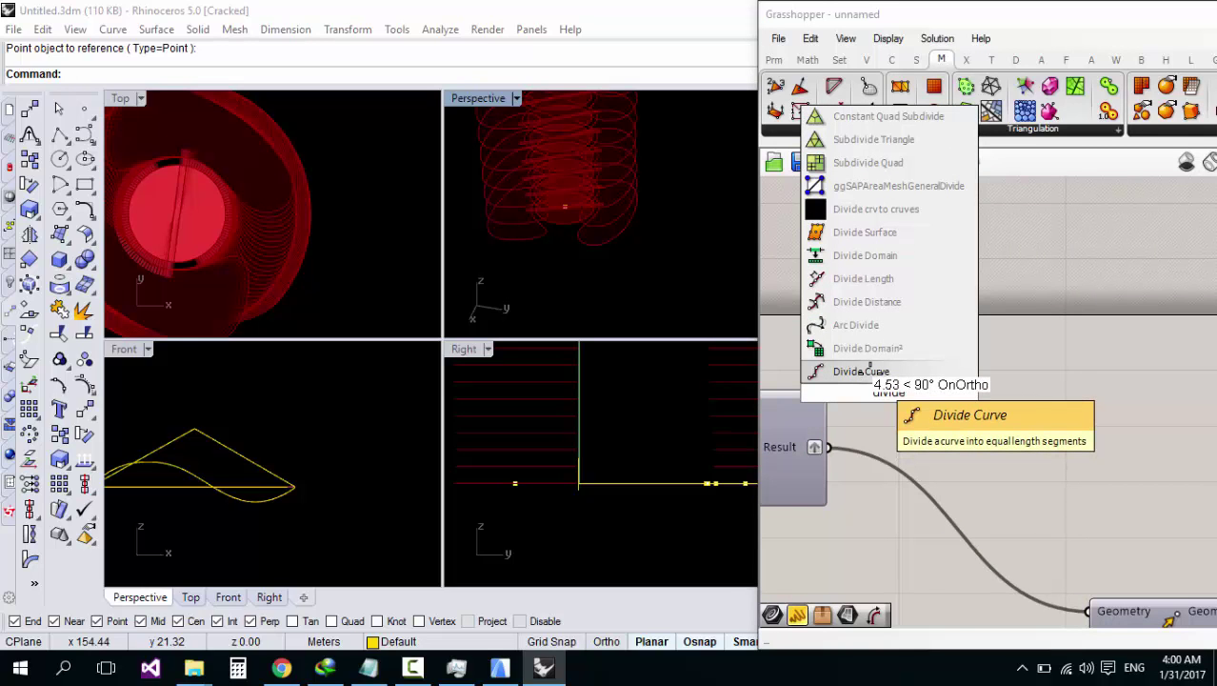
{"action": "left_click", "coordinate": [861, 371]}
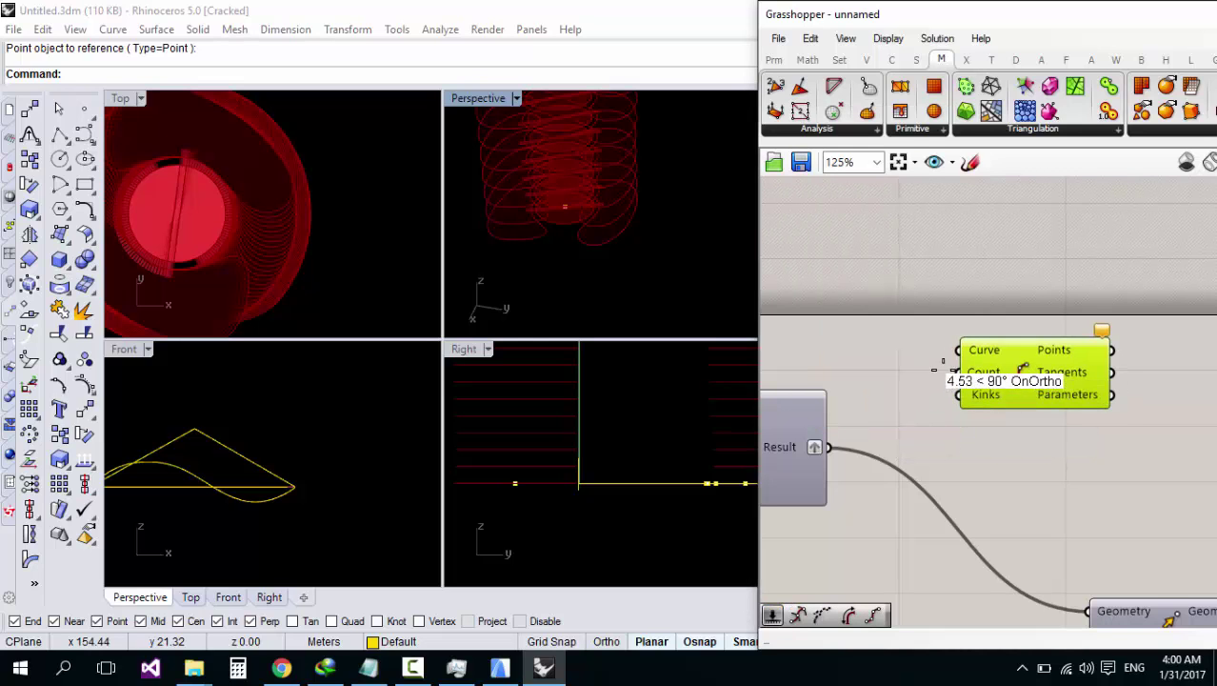
{"action": "left_click_drag", "start_coordinate": [825, 430], "coordinate": [826, 443]}
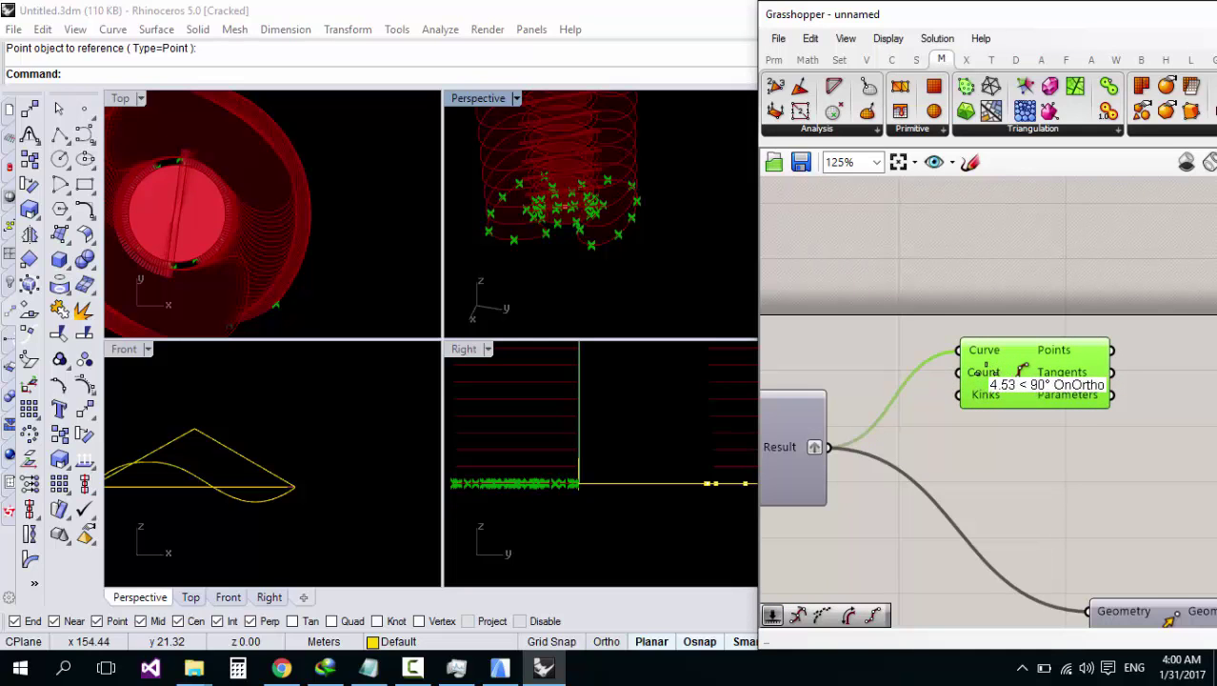
Step: Compare the previews of the original Rotate, Move, Divide Curve and final output components at the first tower's base
{"action": "scroll", "coordinate": [865, 378], "scroll_direction": "down", "scroll_amount": 6}
{"action": "scroll", "coordinate": [937, 372], "scroll_direction": "up", "scroll_amount": 2}
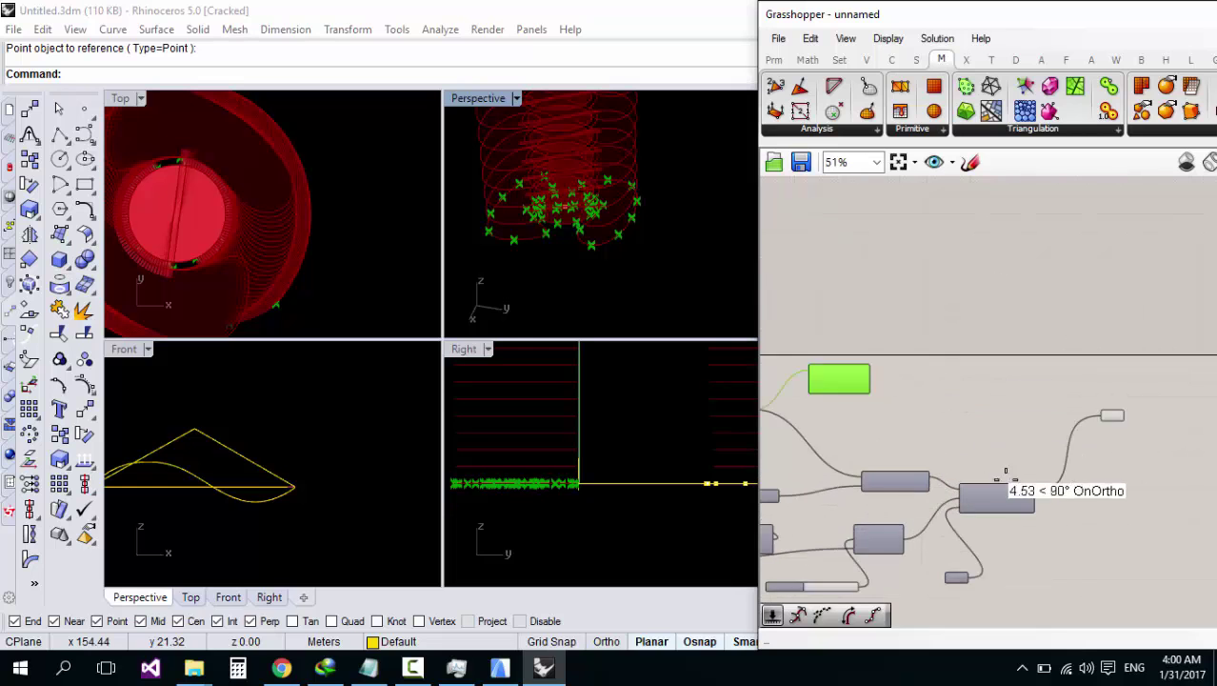
{"action": "scroll", "coordinate": [1015, 499], "scroll_direction": "up", "scroll_amount": 2}
{"action": "left_click", "coordinate": [1001, 490]}
{"action": "scroll", "coordinate": [1009, 467], "scroll_direction": "down", "scroll_amount": 3}
{"action": "scroll", "coordinate": [1003, 462], "scroll_direction": "up", "scroll_amount": 3}
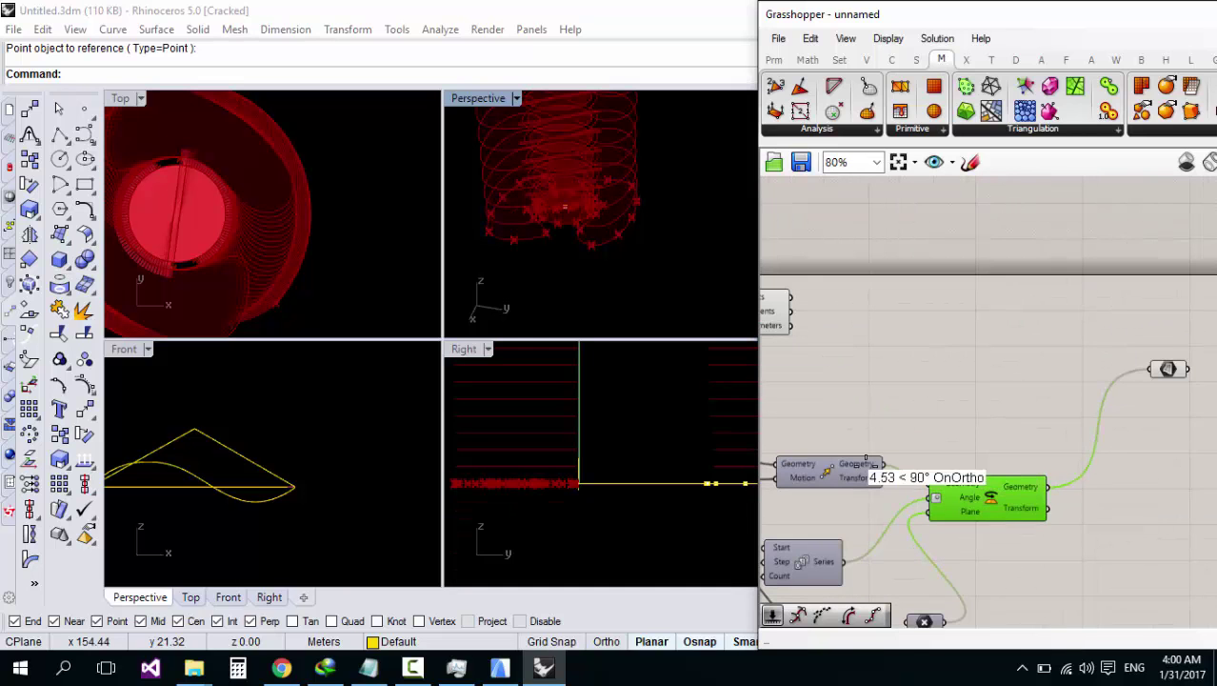
{"action": "scroll", "coordinate": [965, 407], "scroll_direction": "down", "scroll_amount": 3}
{"action": "scroll", "coordinate": [850, 369], "scroll_direction": "up", "scroll_amount": 3}
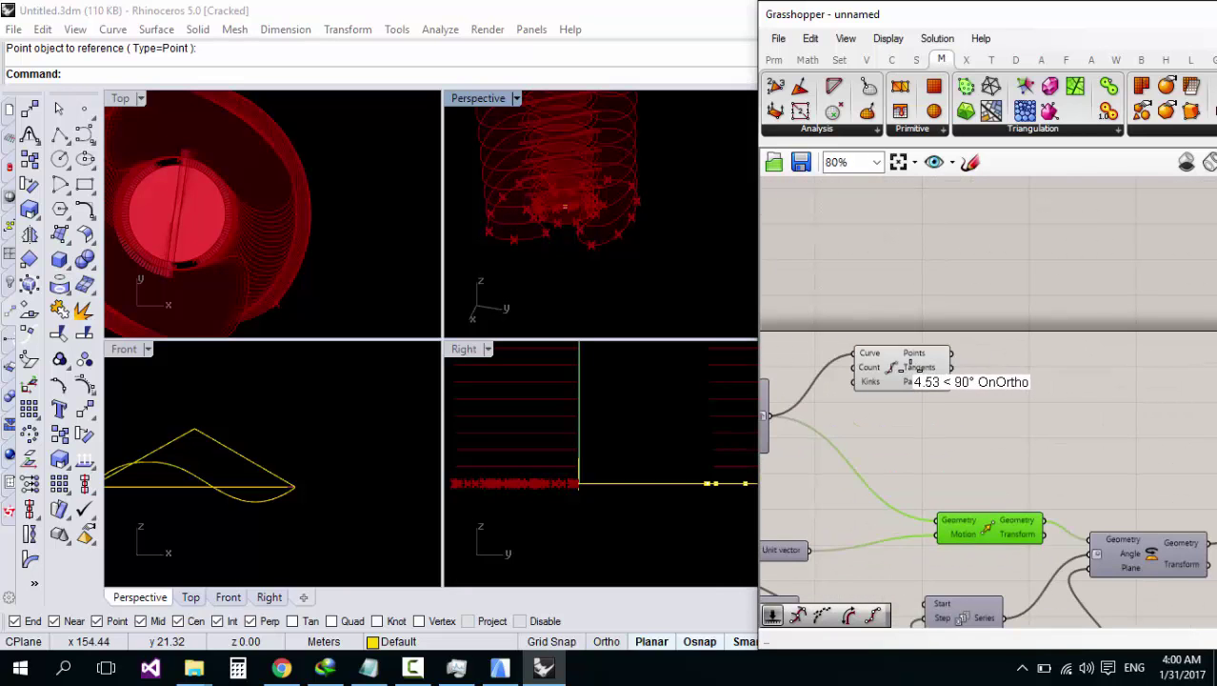
{"action": "left_click", "coordinate": [863, 363]}
{"action": "scroll", "coordinate": [934, 382], "scroll_direction": "down", "scroll_amount": 1}
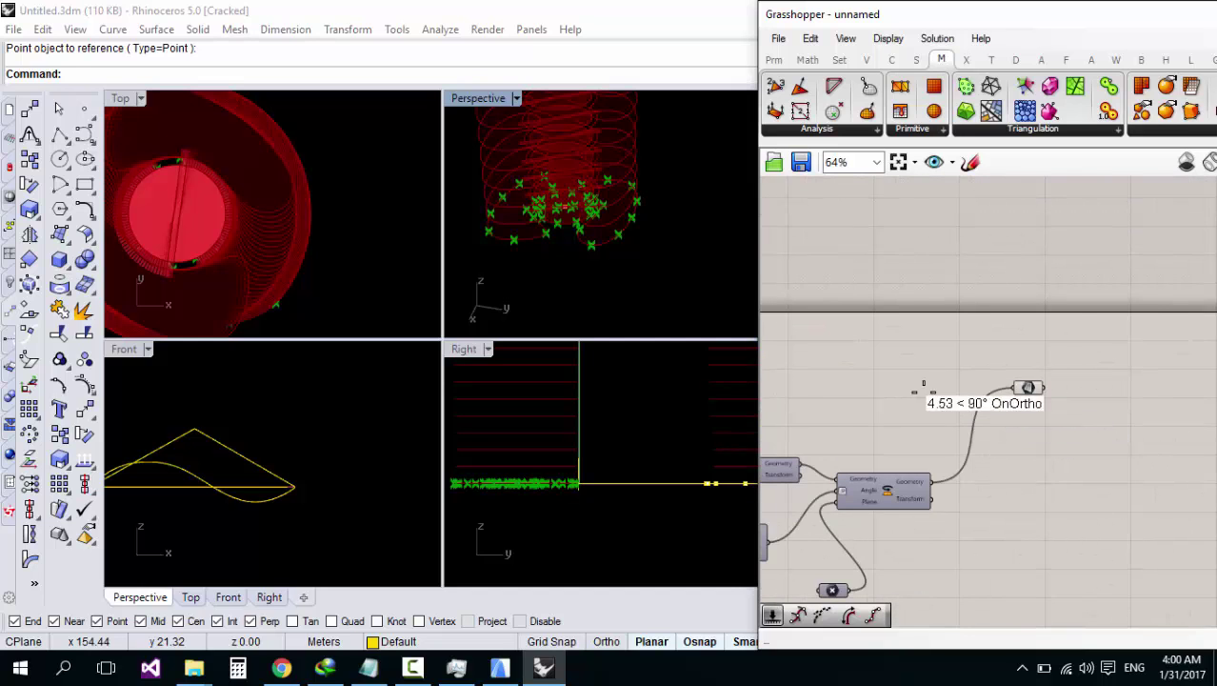
{"action": "right_click_drag", "start_coordinate": [922, 383], "coordinate": [970, 381]}
{"action": "left_click", "coordinate": [1071, 390]}
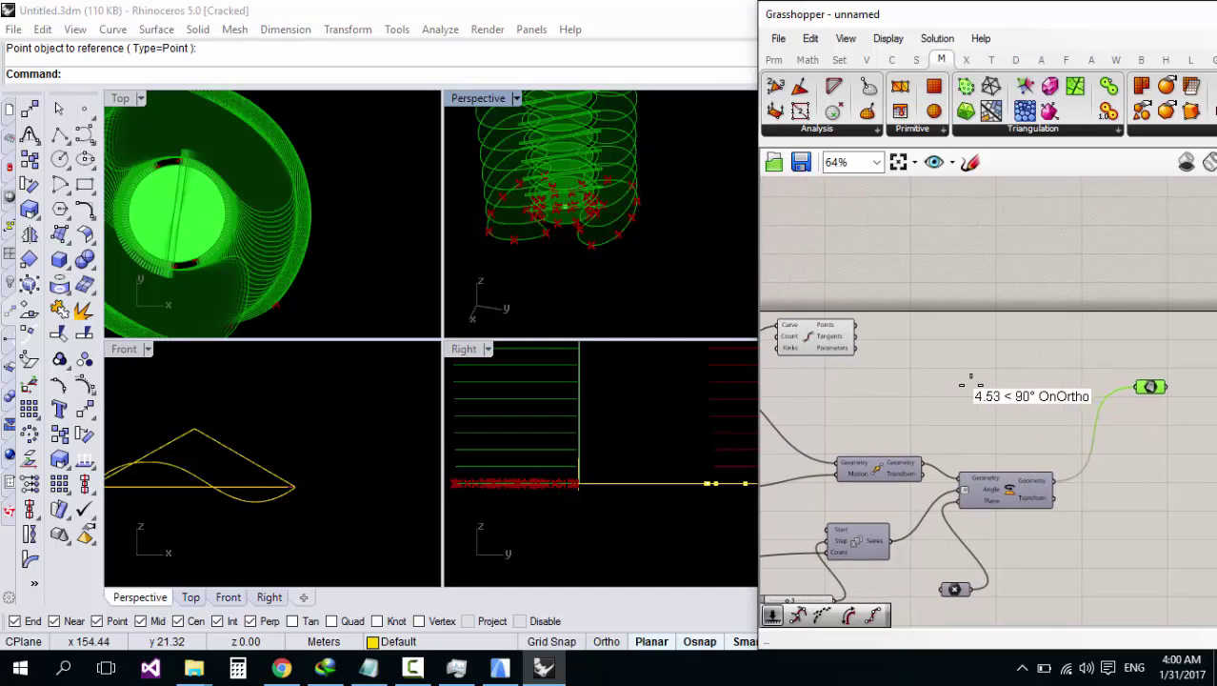
{"action": "left_click", "coordinate": [893, 462]}
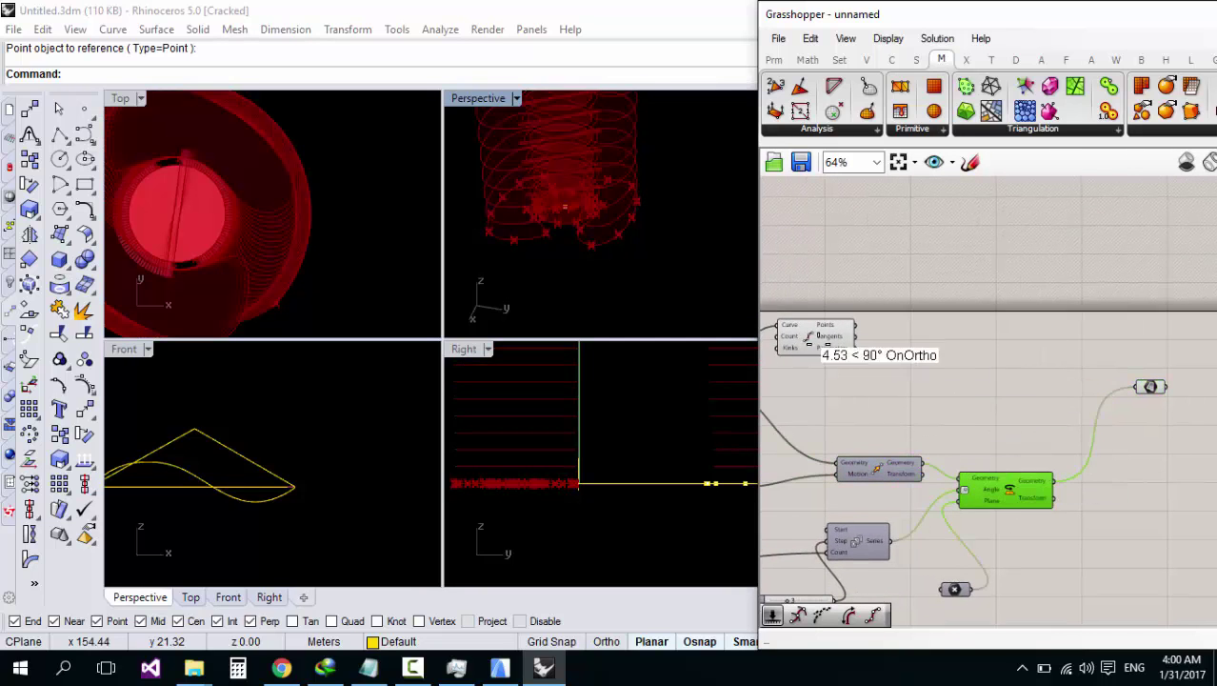
Step: Place the Divide Curve component beside the original Rotate and feed Rotate's Geometry output into its Curve input
{"action": "left_click_drag", "start_coordinate": [812, 343], "coordinate": [1031, 369]}
{"action": "scroll", "coordinate": [1116, 457], "scroll_direction": "up", "scroll_amount": 2}
{"action": "left_click_drag", "start_coordinate": [912, 294], "coordinate": [933, 294]}
{"action": "scroll", "coordinate": [550, 215], "scroll_direction": "down", "scroll_amount": 10}
{"action": "right_click_drag", "start_coordinate": [550, 152], "coordinate": [658, 228]}
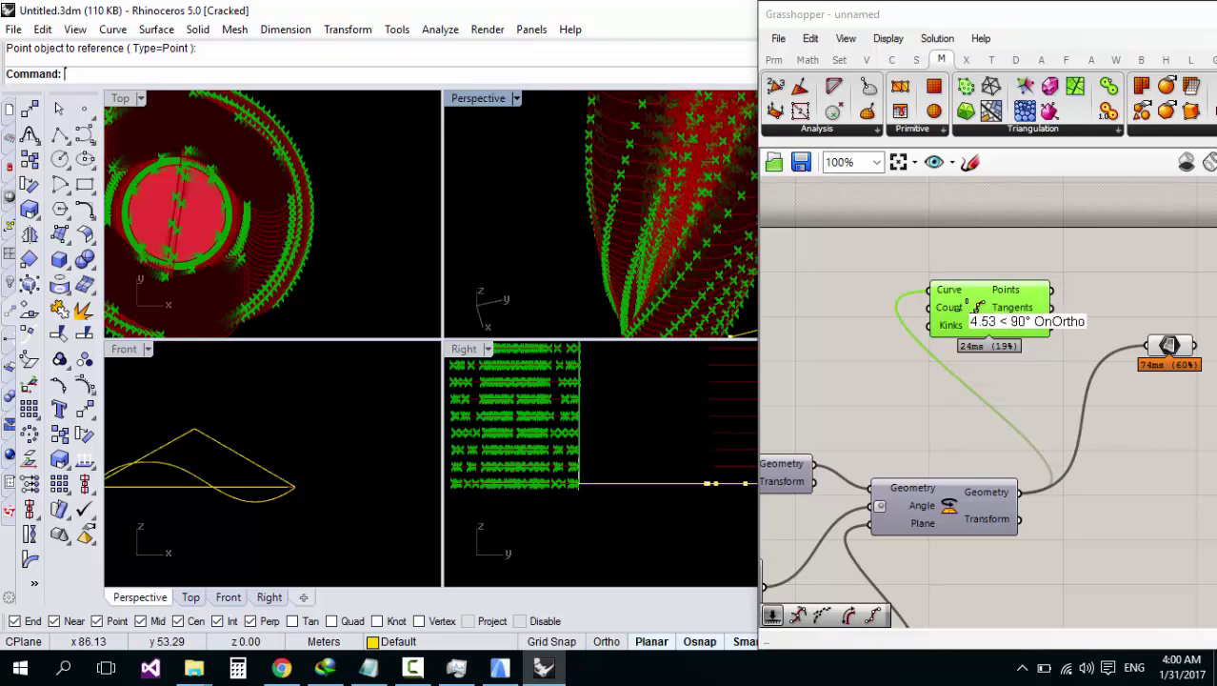
{"action": "right_click_drag", "start_coordinate": [964, 314], "coordinate": [860, 250]}
{"action": "left_click_drag", "start_coordinate": [995, 298], "coordinate": [946, 298]}
{"action": "scroll", "coordinate": [922, 297], "scroll_direction": "down", "scroll_amount": 3}
{"action": "scroll", "coordinate": [958, 278], "scroll_direction": "up", "scroll_amount": 3}
{"action": "left_click", "coordinate": [1029, 309]}
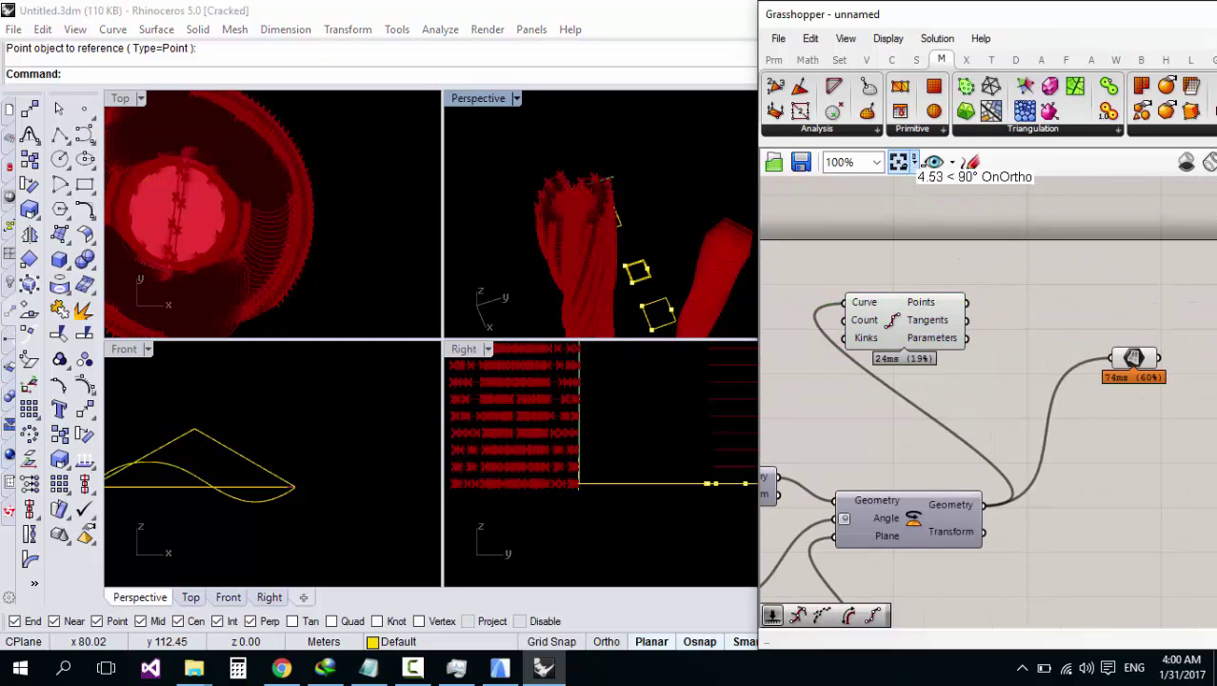
Step: Rearrange the canvas so Divide Curve sits above the final output parameter, leaving room for more components
{"action": "left_click_drag", "start_coordinate": [970, 28], "coordinate": [874, 54]}
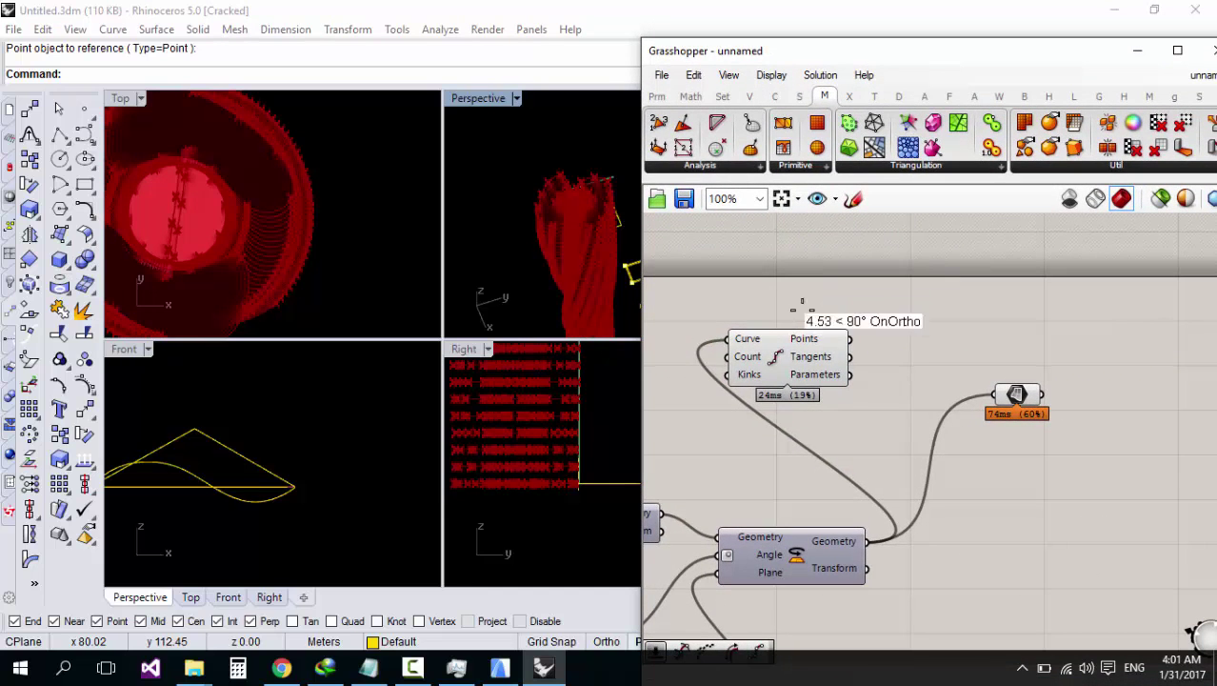
{"action": "left_click_drag", "start_coordinate": [797, 335], "coordinate": [822, 345]}
{"action": "scroll", "coordinate": [760, 334], "scroll_direction": "down", "scroll_amount": 3}
{"action": "scroll", "coordinate": [953, 289], "scroll_direction": "up", "scroll_amount": 2}
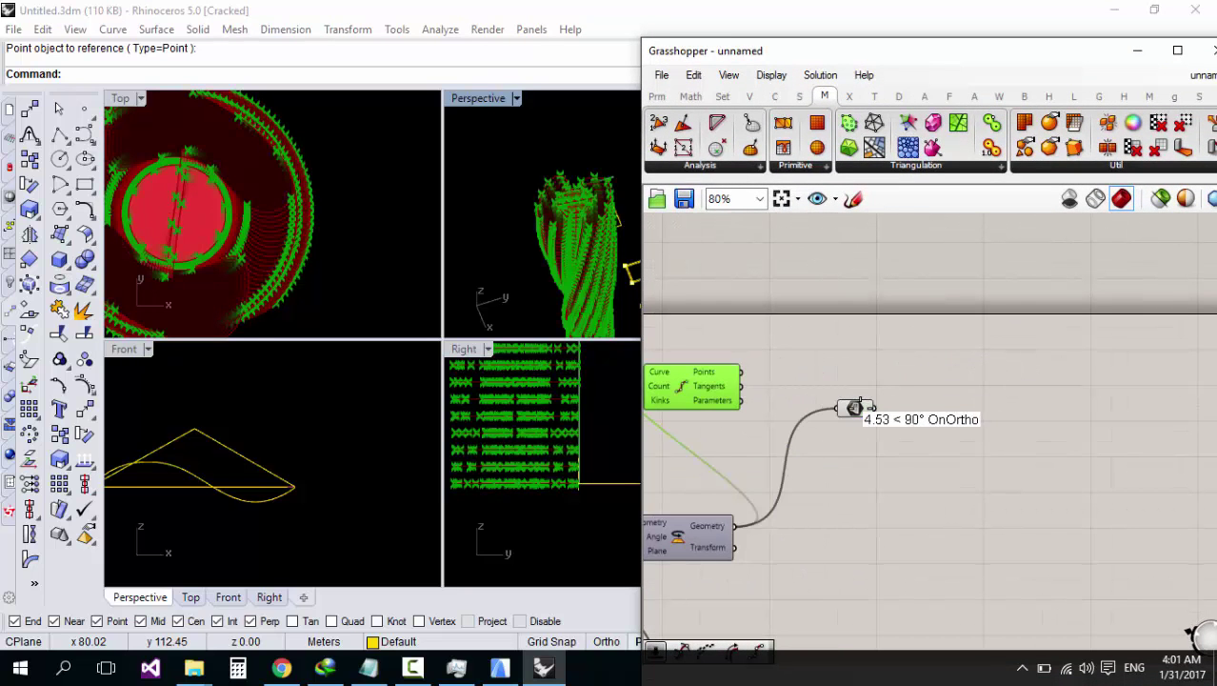
{"action": "left_click_drag", "start_coordinate": [860, 406], "coordinate": [834, 475]}
{"action": "left_click_drag", "start_coordinate": [717, 392], "coordinate": [859, 356]}
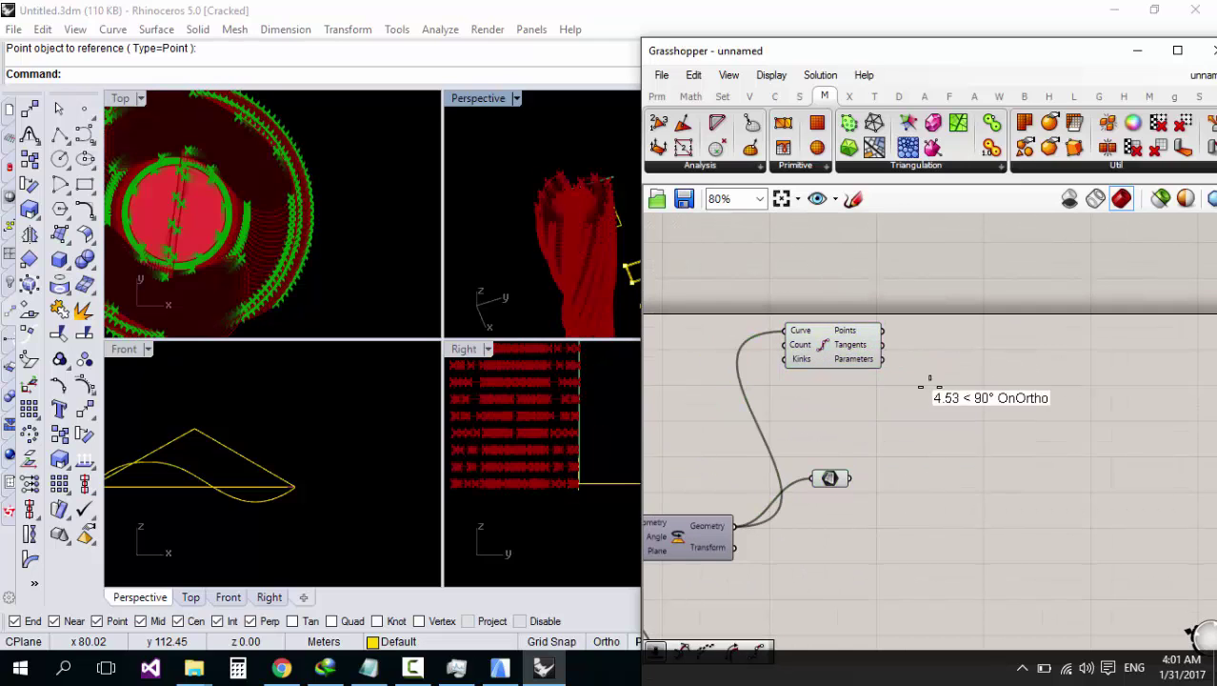
Step: Add an Interpolate curve component to the canvas beside Divide Curve
{"action": "left_click", "coordinate": [774, 96]}
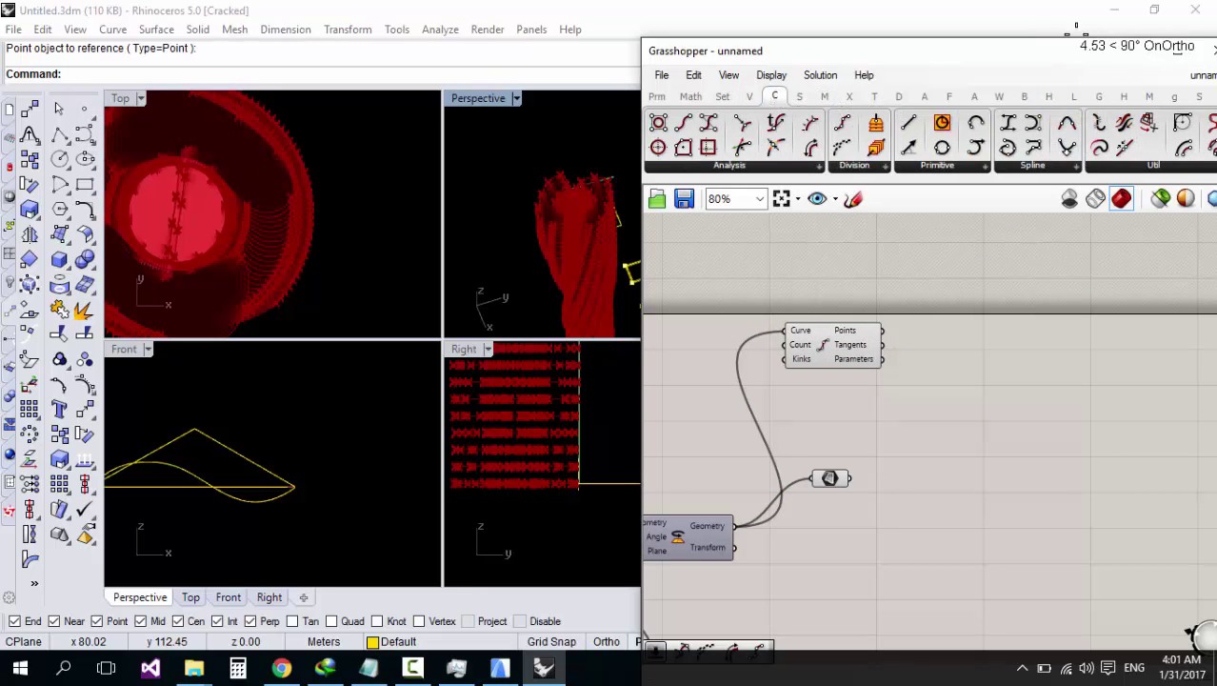
{"action": "left_click_drag", "start_coordinate": [1064, 43], "coordinate": [930, 54]}
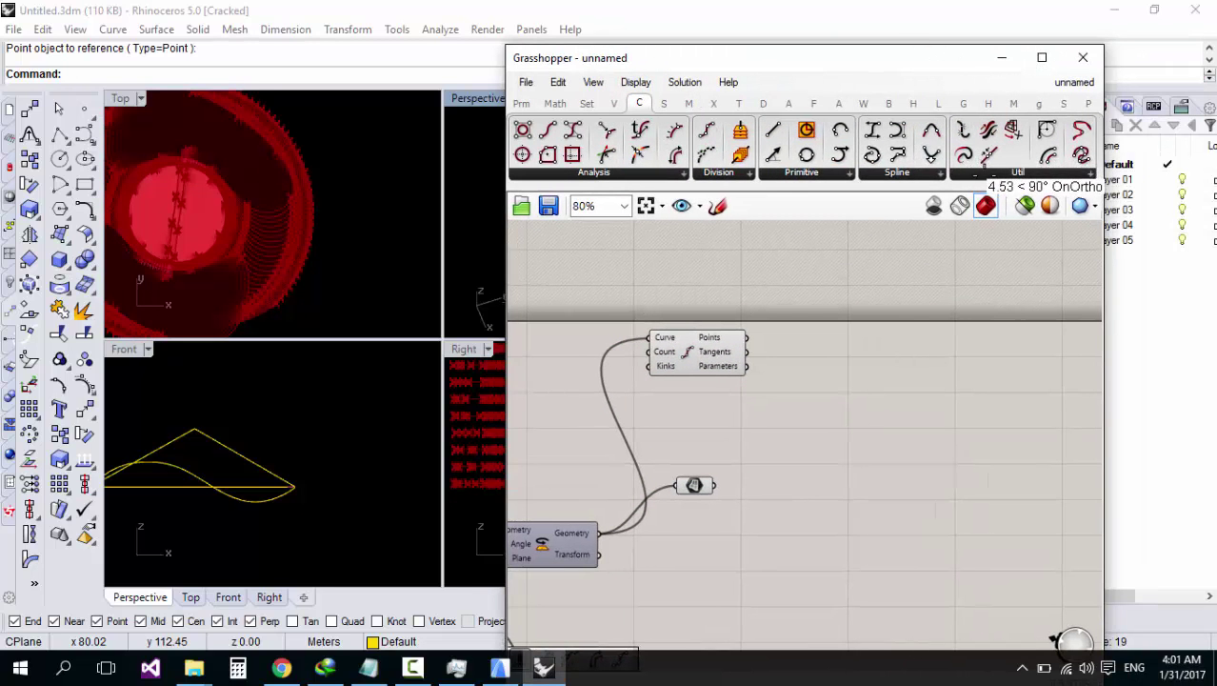
{"action": "left_click", "coordinate": [988, 175]}
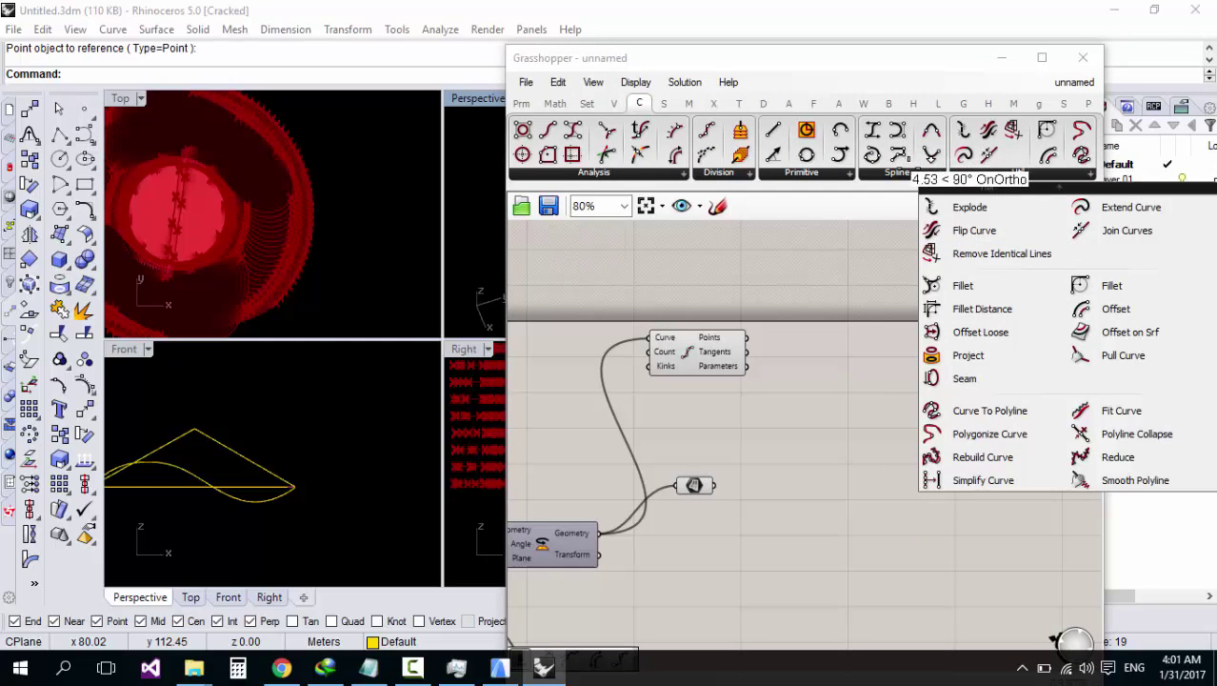
{"action": "left_click", "coordinate": [897, 171]}
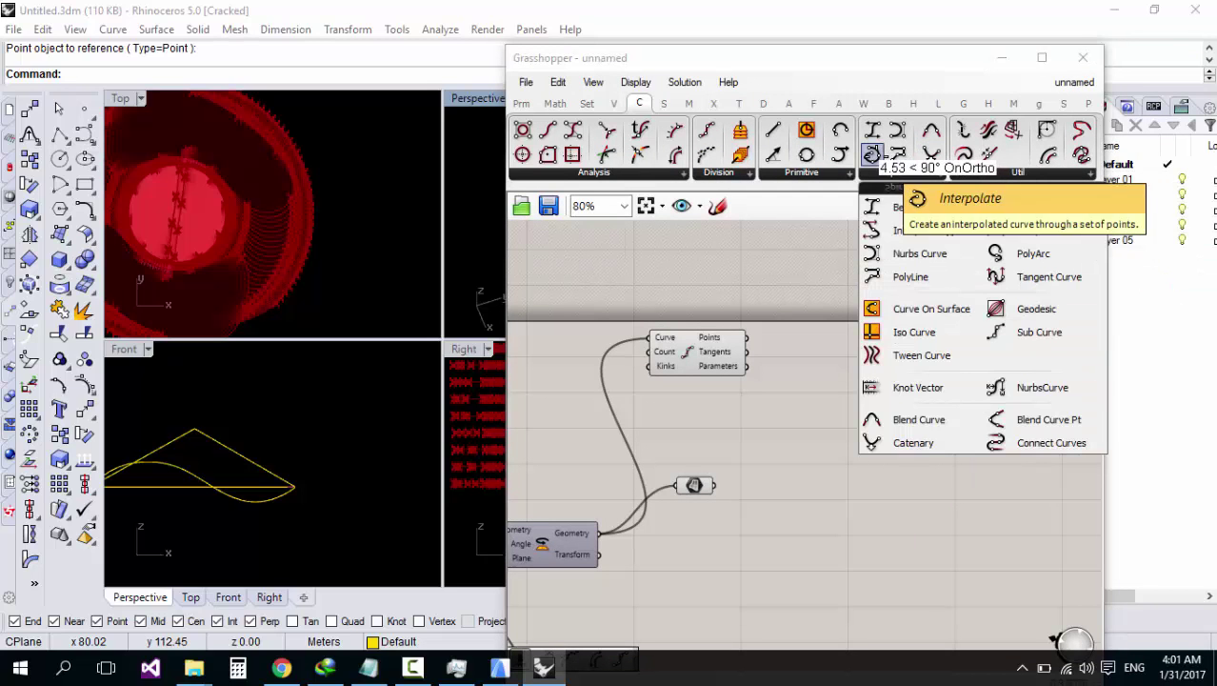
{"action": "left_click_drag", "start_coordinate": [872, 155], "coordinate": [929, 348]}
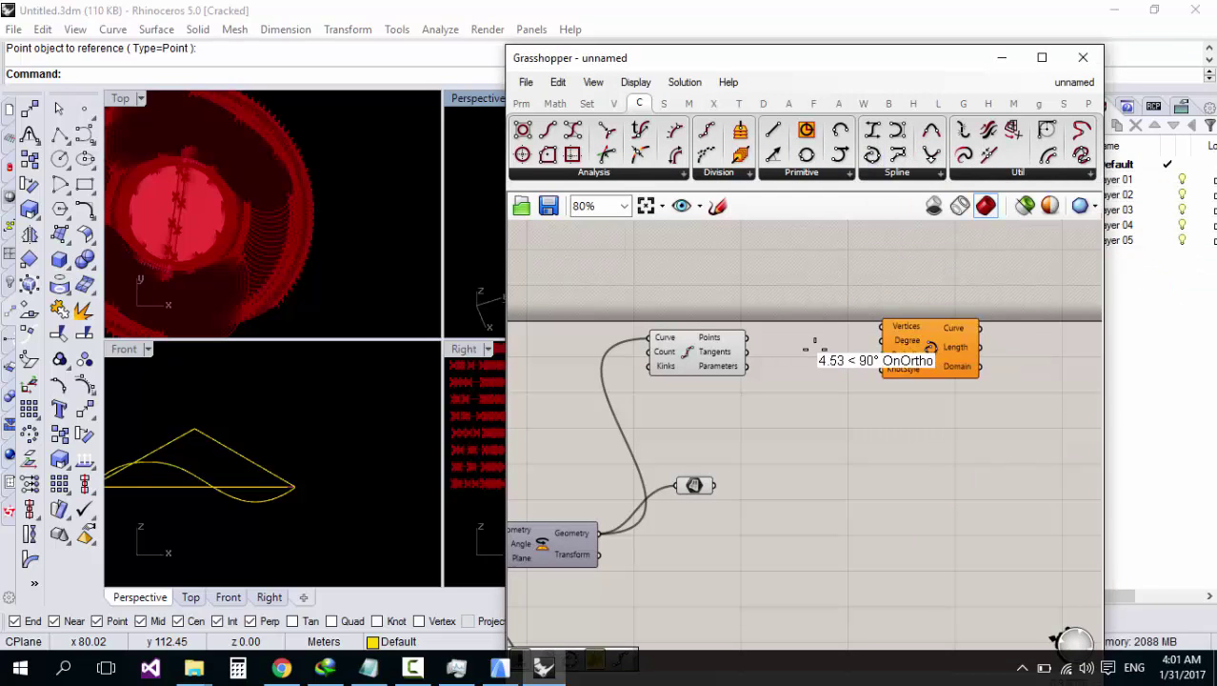
{"action": "double_click", "coordinate": [792, 340]}
{"action": "type", "text": "flip"}
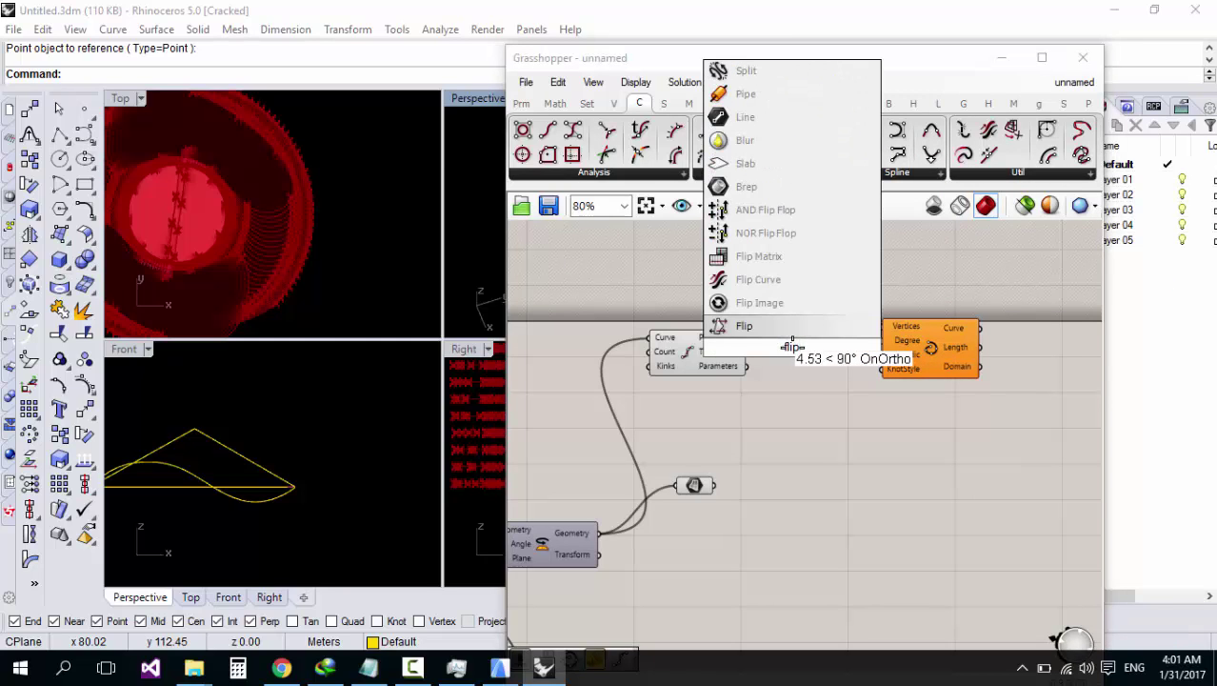
{"action": "left_click", "coordinate": [933, 492]}
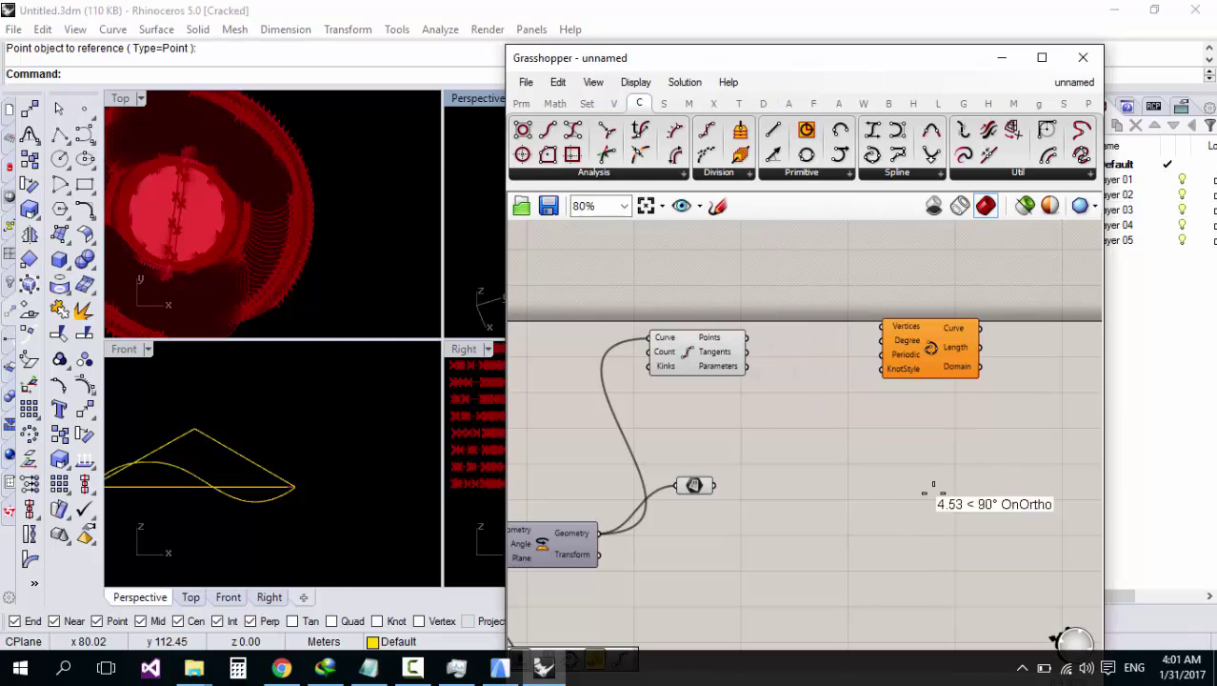
Step: Feed the Divide Curve Points into the Interpolate Vertices input and limit the preview to selected components
{"action": "left_click", "coordinate": [744, 338]}
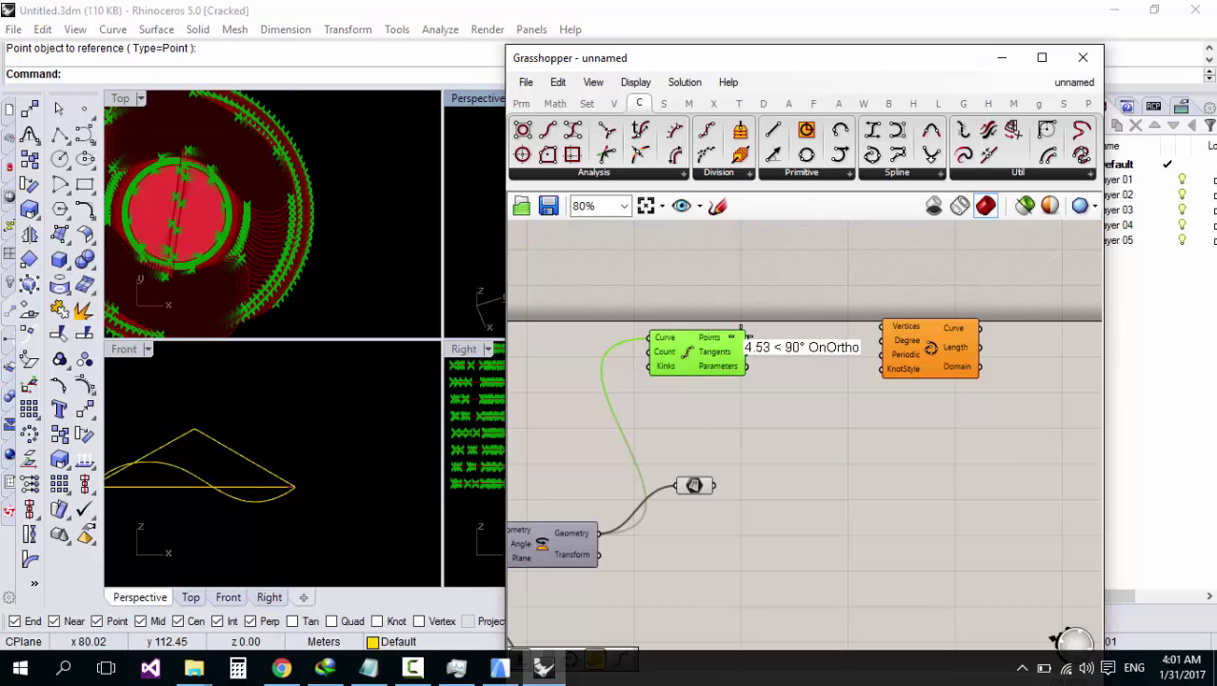
{"action": "left_click_drag", "start_coordinate": [918, 339], "coordinate": [913, 361]}
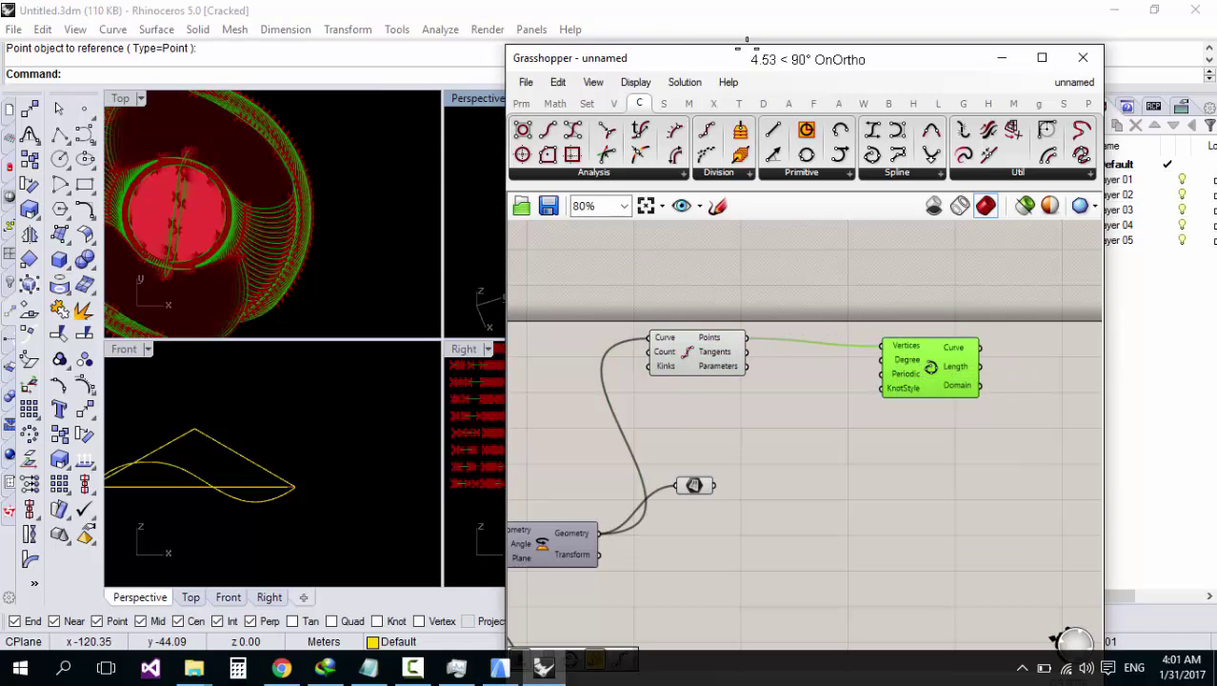
{"action": "left_click", "coordinate": [1025, 206]}
{"action": "left_click_drag", "start_coordinate": [765, 43], "coordinate": [961, 84]}
{"action": "mouse_move", "coordinate": [591, 176]}
{"action": "right_mouse_down"}
{"action": "mouse_move", "coordinate": [560, 156]}
{"action": "mouse_move", "coordinate": [616, 178]}
{"action": "mouse_move", "coordinate": [632, 141]}
{"action": "mouse_move", "coordinate": [598, 164]}
{"action": "right_mouse_up"}
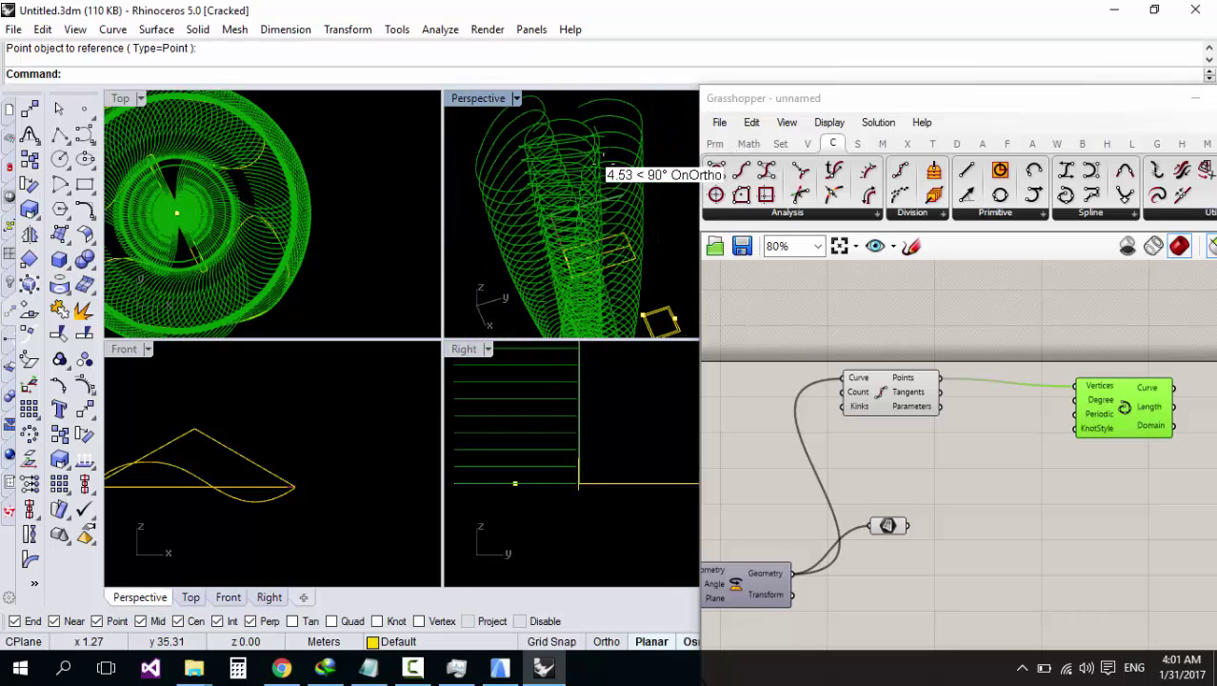
Step: Add a Flip Matrix component and wire it between the Divide Curve Points output and the Interpolate Vertices input
{"action": "double_click", "coordinate": [996, 400]}
{"action": "type", "text": "flip"}
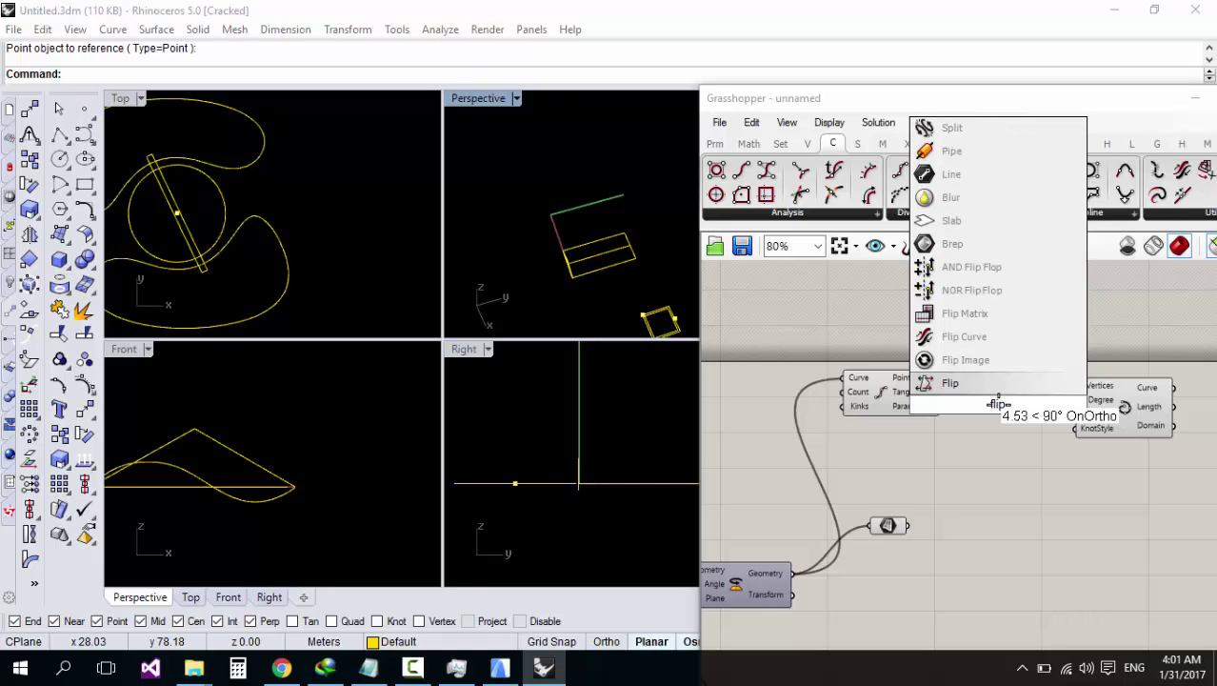
{"action": "left_click", "coordinate": [1000, 313]}
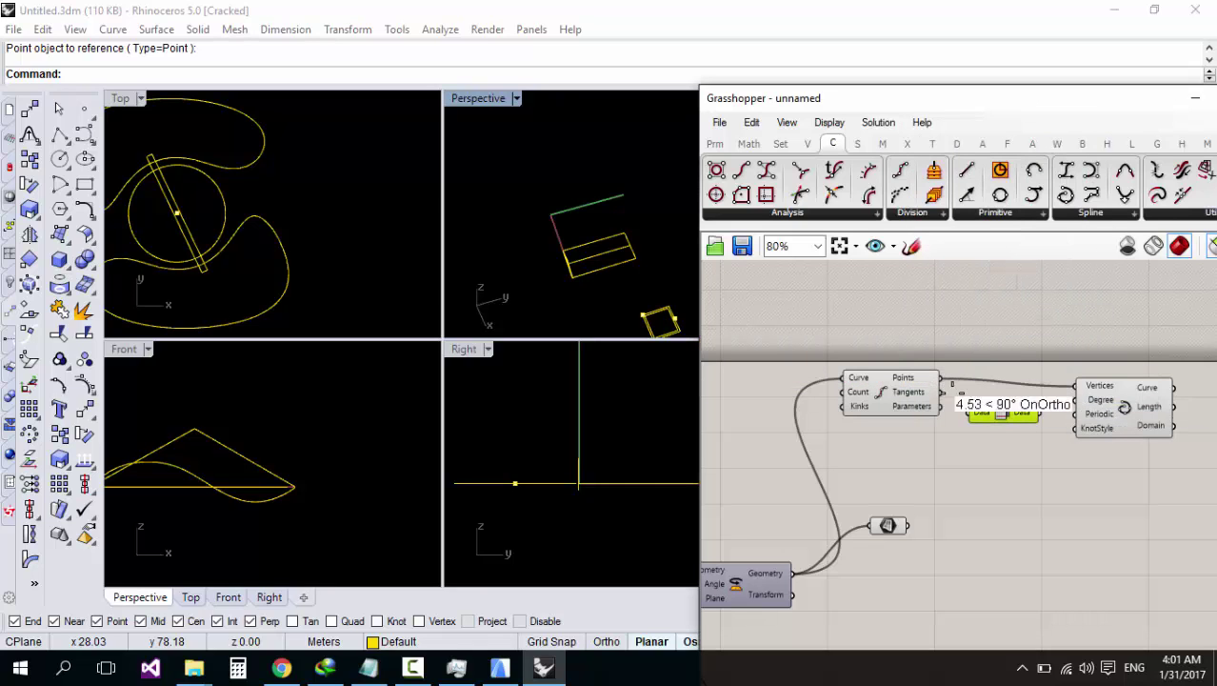
{"action": "left_click_drag", "start_coordinate": [975, 421], "coordinate": [975, 419]}
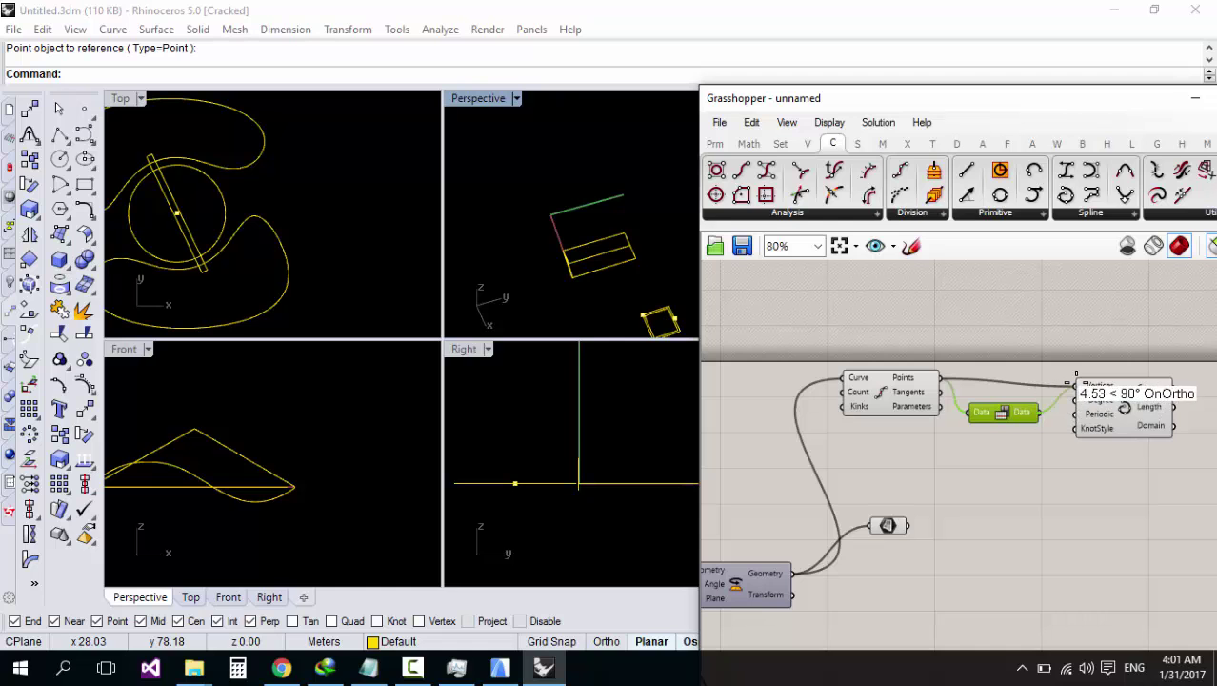
{"action": "left_click_drag", "start_coordinate": [1076, 375], "coordinate": [1070, 380]}
Step: Compare the previews of the Divide Curve points and the Rotate curves that feed the Flip Matrix
{"action": "left_click", "coordinate": [878, 389]}
{"action": "scroll", "coordinate": [880, 426], "scroll_direction": "down", "scroll_amount": 2}
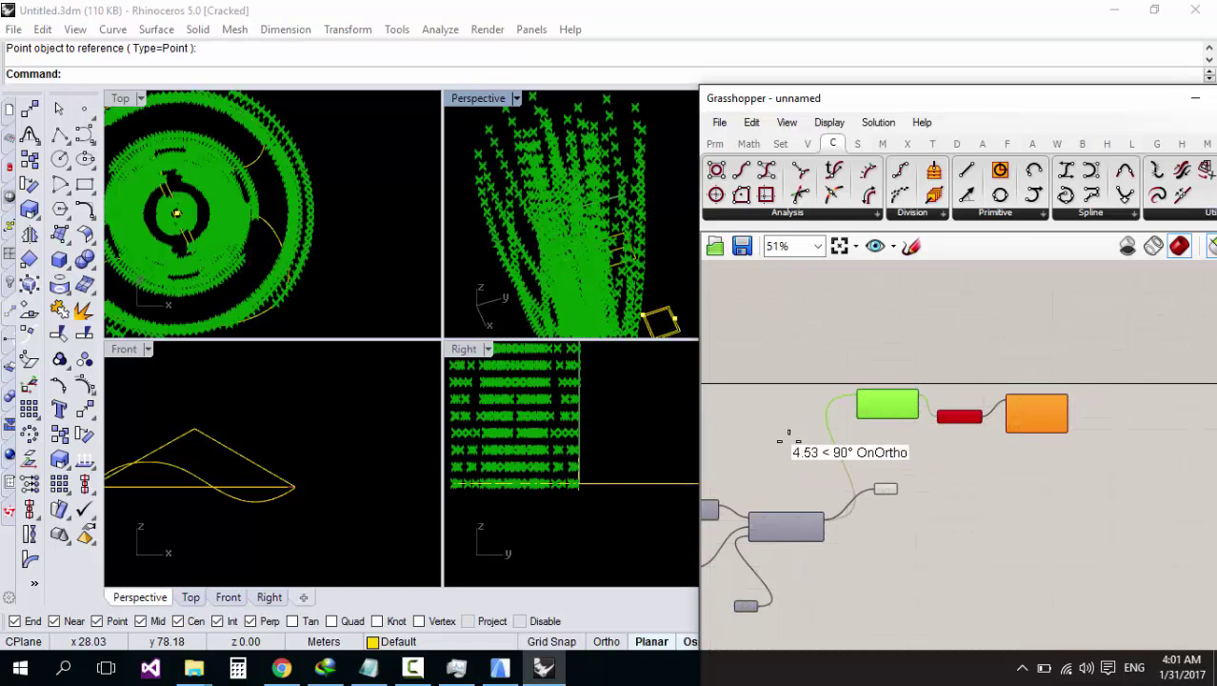
{"action": "scroll", "coordinate": [980, 393], "scroll_direction": "up", "scroll_amount": 3}
{"action": "scroll", "coordinate": [962, 415], "scroll_direction": "down", "scroll_amount": 4}
{"action": "scroll", "coordinate": [875, 498], "scroll_direction": "up", "scroll_amount": 4}
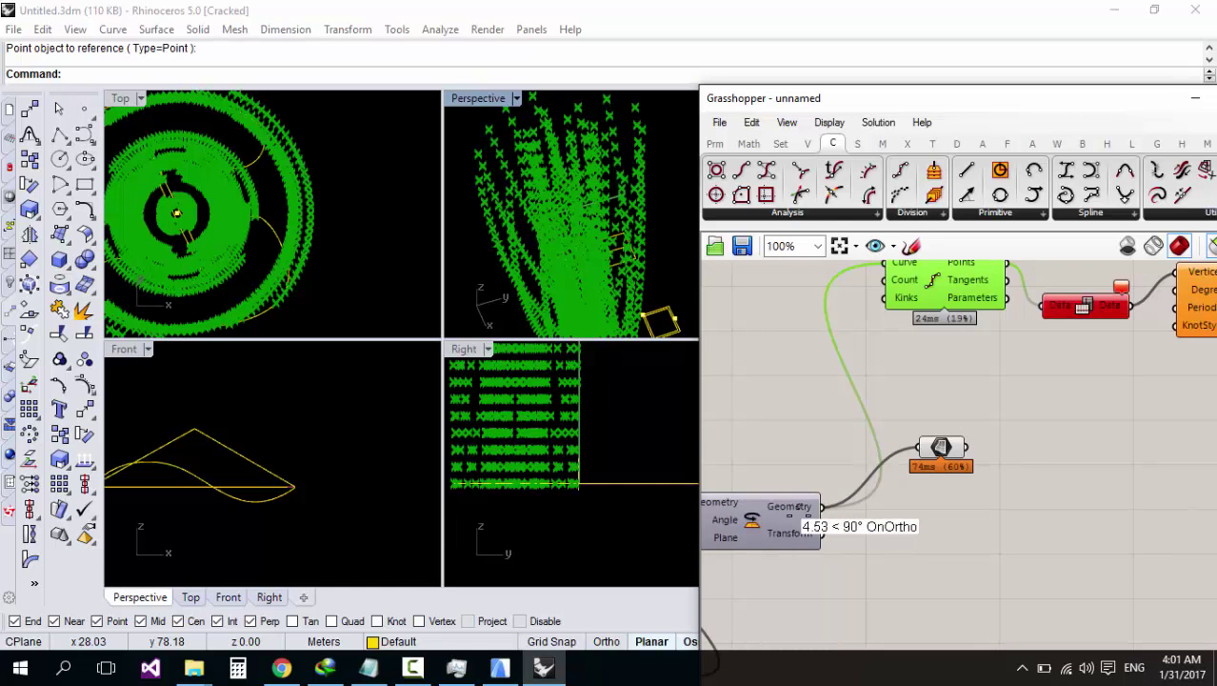
{"action": "left_click", "coordinate": [795, 508]}
{"action": "scroll", "coordinate": [957, 470], "scroll_direction": "down", "scroll_amount": 2}
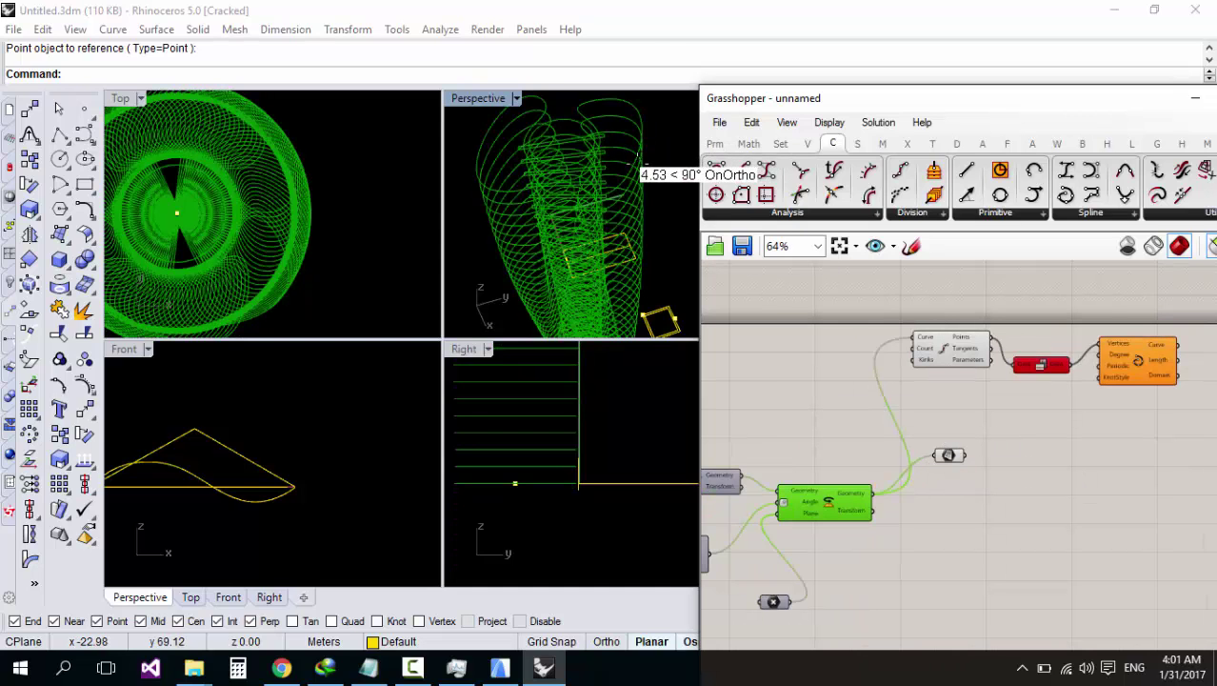
{"action": "scroll", "coordinate": [952, 351], "scroll_direction": "up", "scroll_amount": 2}
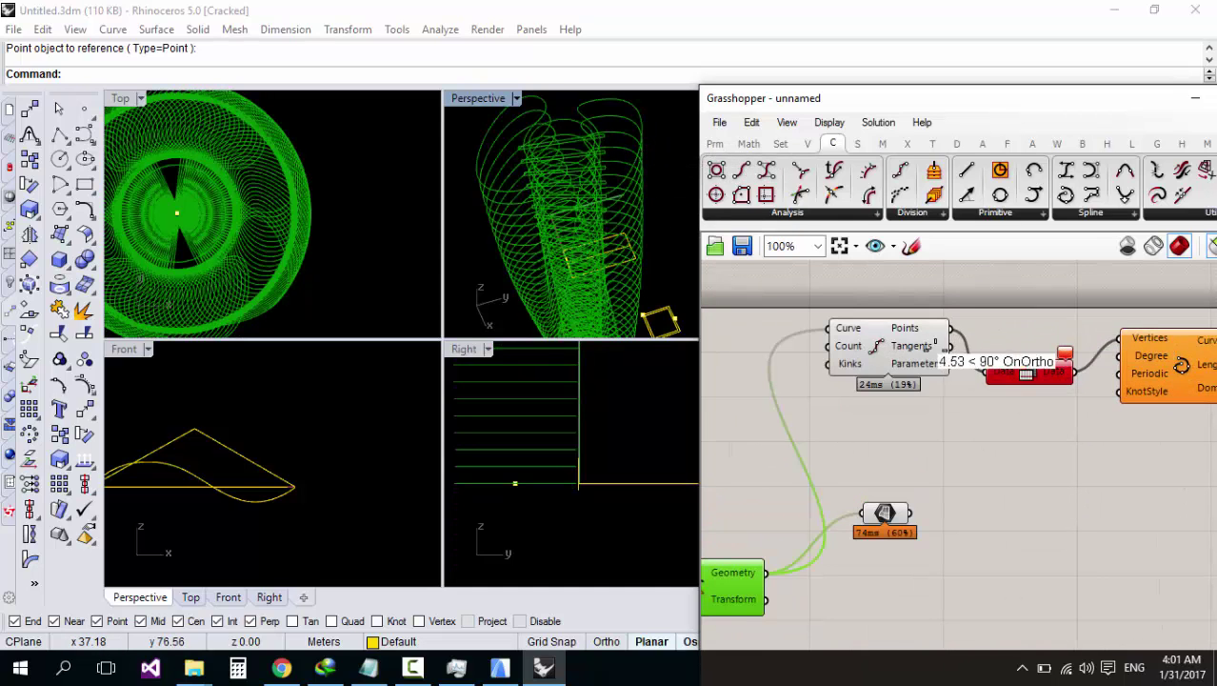
{"action": "left_click", "coordinate": [895, 351]}
{"action": "scroll", "coordinate": [909, 362], "scroll_direction": "down", "scroll_amount": 3}
{"action": "scroll", "coordinate": [886, 343], "scroll_direction": "up", "scroll_amount": 2}
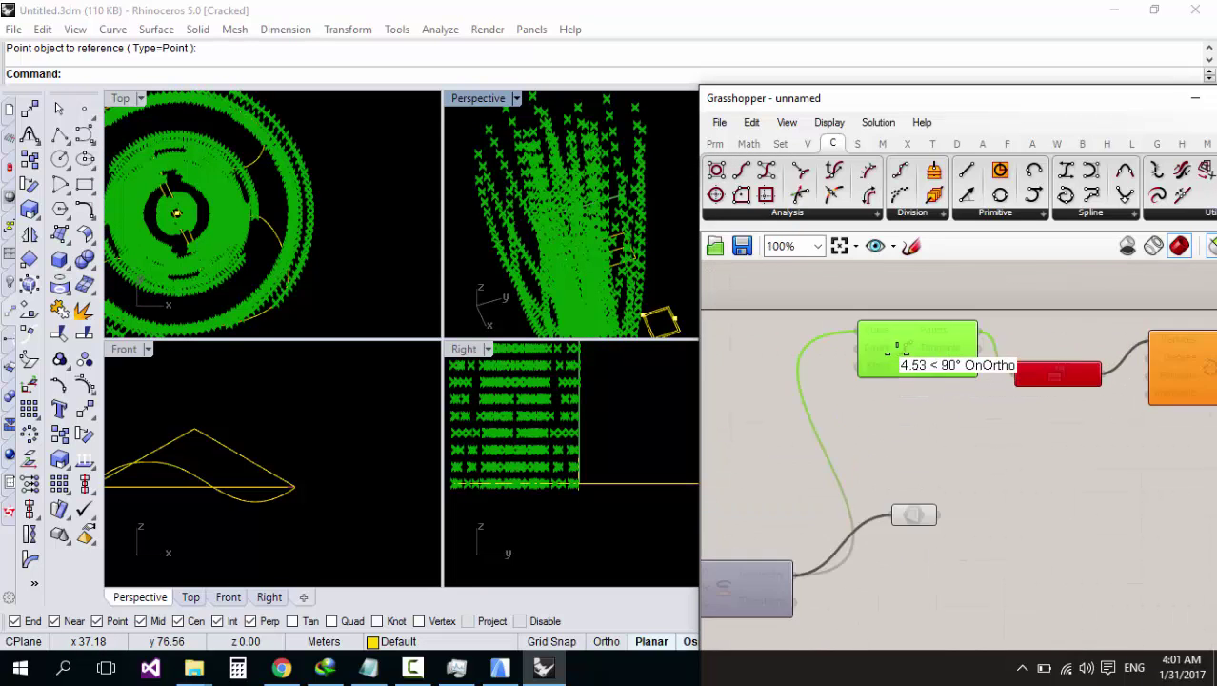
{"action": "scroll", "coordinate": [889, 378], "scroll_direction": "down", "scroll_amount": 2}
{"action": "scroll", "coordinate": [995, 427], "scroll_direction": "up", "scroll_amount": 2}
{"action": "left_click", "coordinate": [992, 441]}
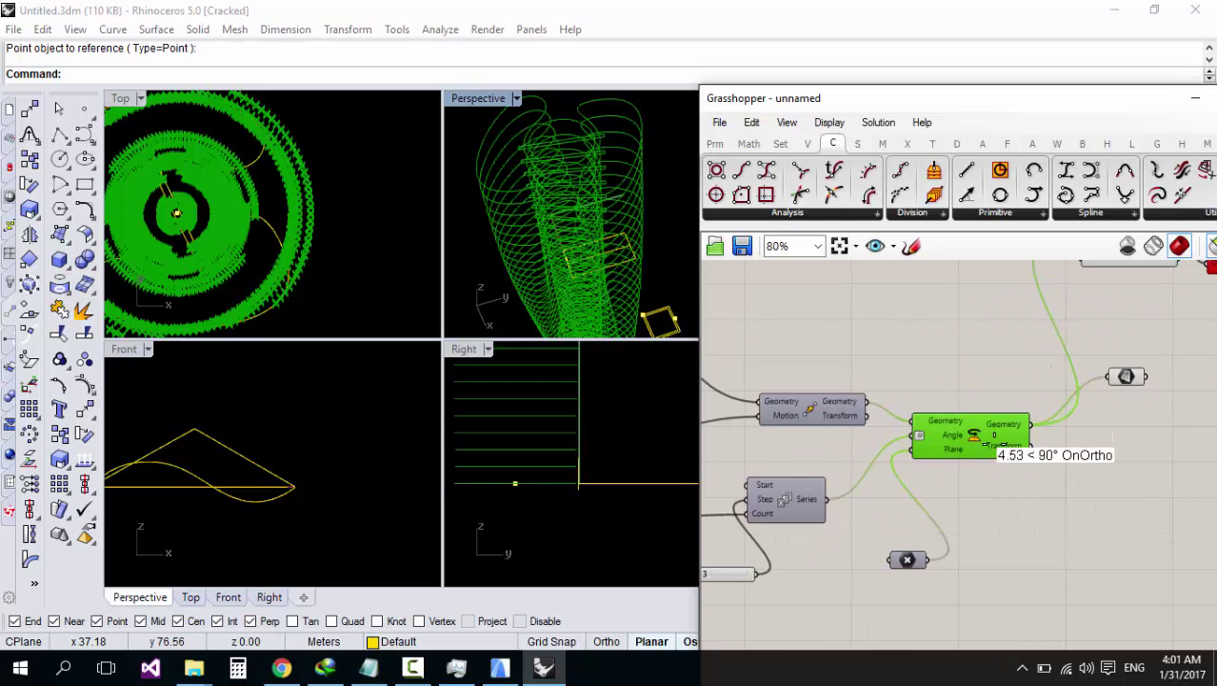
{"action": "scroll", "coordinate": [963, 436], "scroll_direction": "down", "scroll_amount": 4}
{"action": "scroll", "coordinate": [785, 371], "scroll_direction": "up", "scroll_amount": 4}
Step: Examine the four Curve parameters feeding the original Merge component
{"action": "right_click_drag", "start_coordinate": [781, 376], "coordinate": [902, 380]}
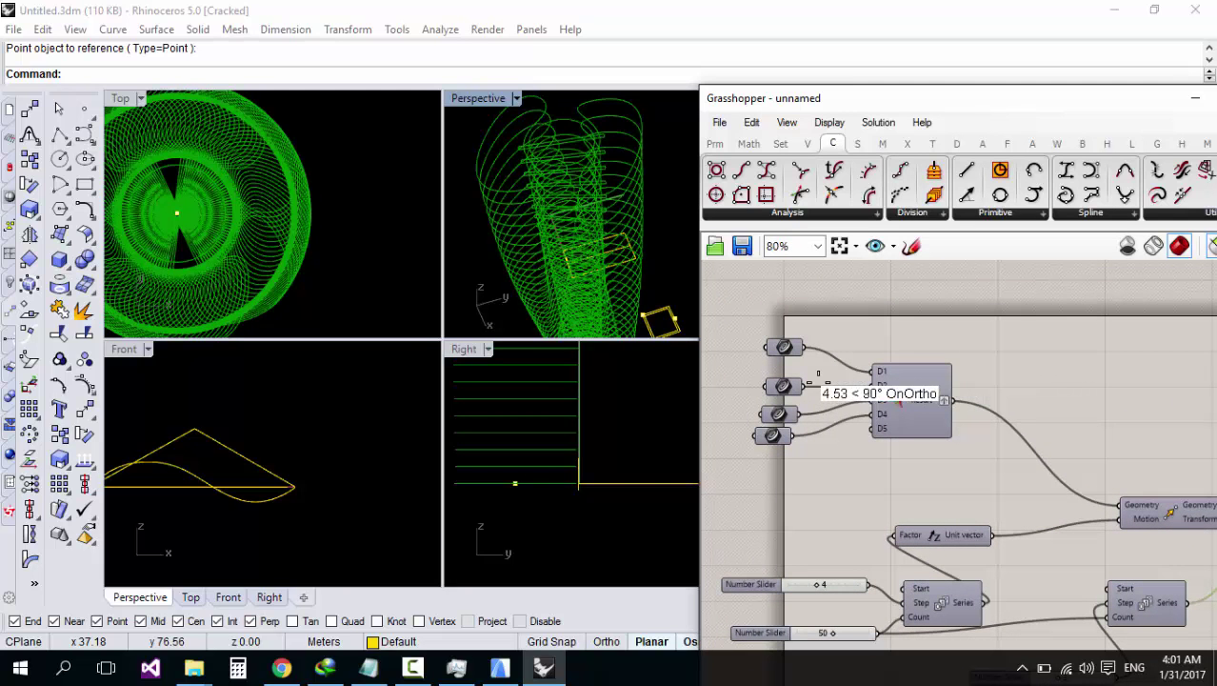
{"action": "left_click_drag", "start_coordinate": [808, 377], "coordinate": [805, 406]}
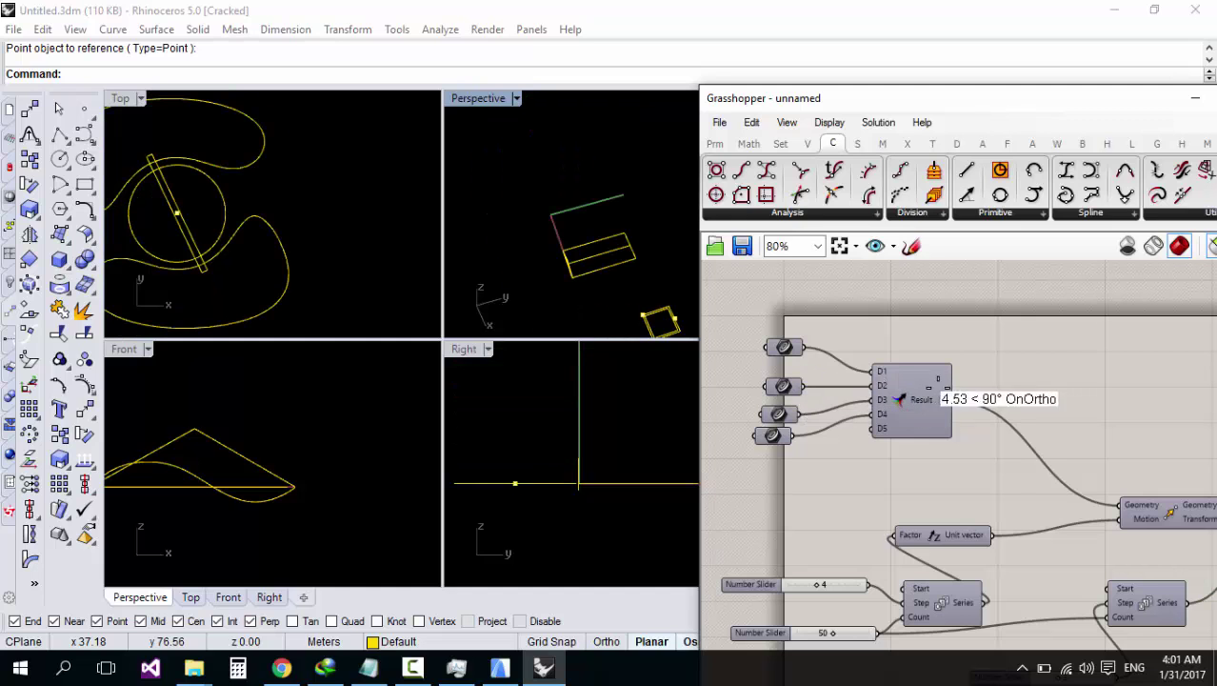
{"action": "left_click_drag", "start_coordinate": [909, 445], "coordinate": [913, 438]}
{"action": "left_click", "coordinate": [857, 369]}
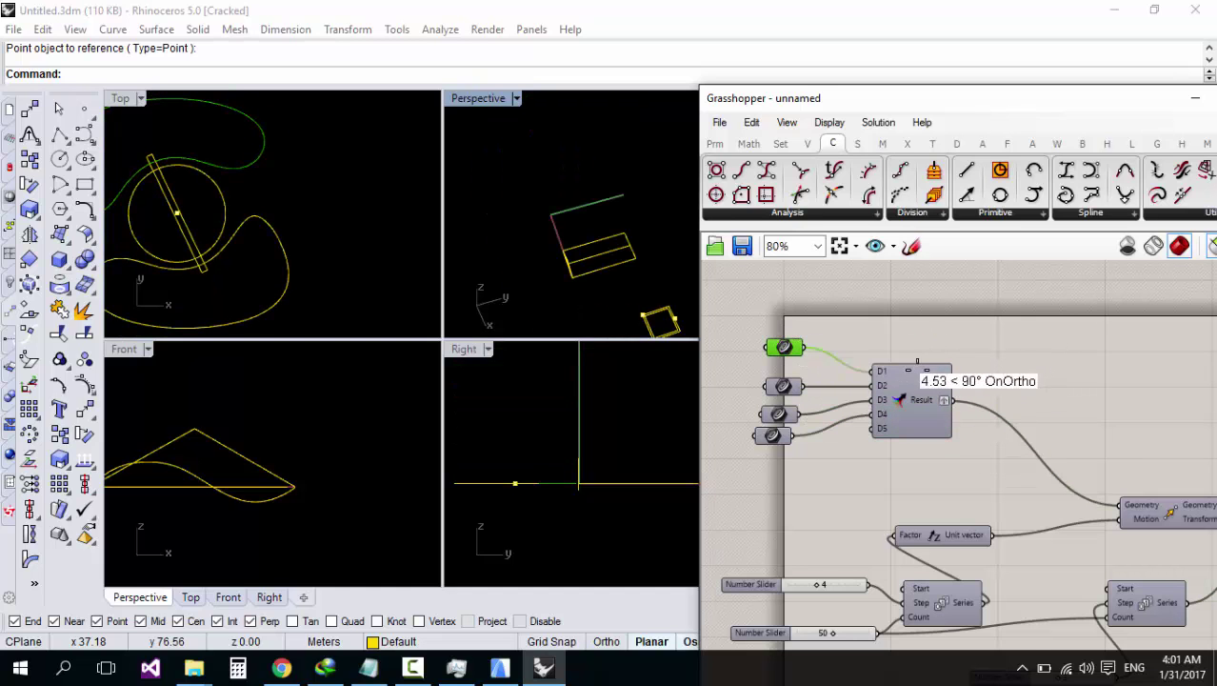
Step: Duplicate the whole first definition, including Divide Curve, Flip Matrix and Interpolate, and place the copy beside the original
{"action": "scroll", "coordinate": [899, 373], "scroll_direction": "down", "scroll_amount": 4}
{"action": "left_click_drag", "start_coordinate": [1201, 328], "coordinate": [784, 517]}
{"action": "key", "text": "ctrl+c"}
{"action": "key", "text": "ctrl+v"}
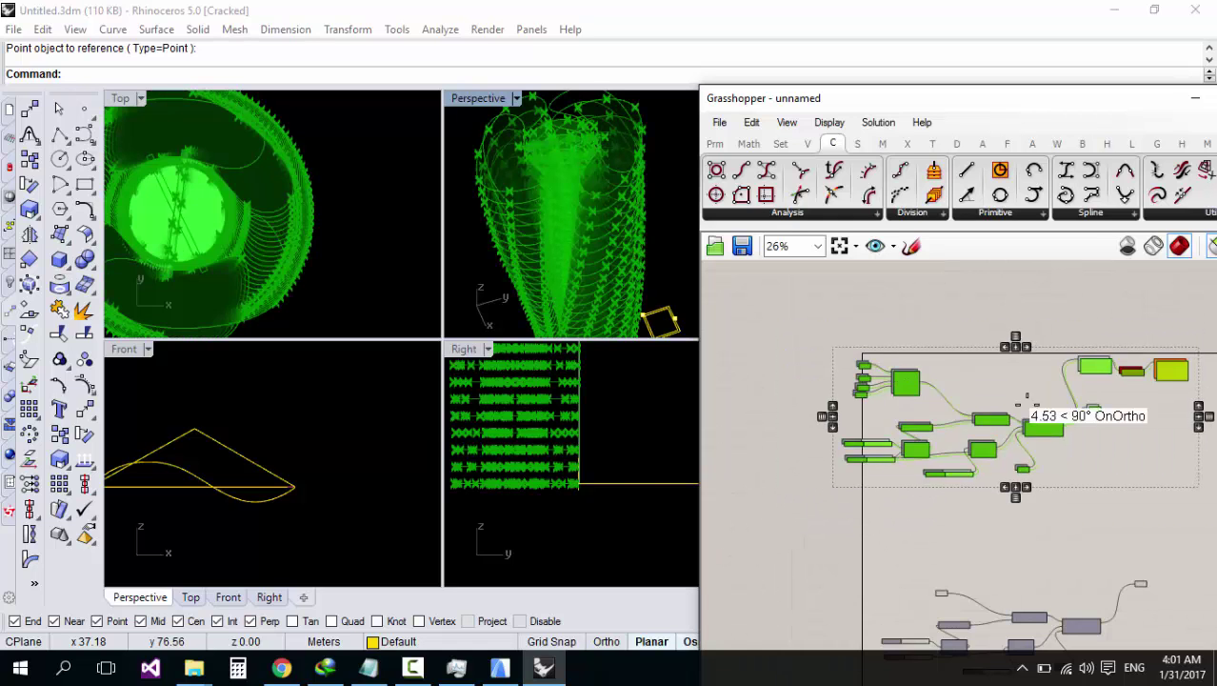
{"action": "scroll", "coordinate": [969, 384], "scroll_direction": "down", "scroll_amount": 5}
{"action": "left_click_drag", "start_coordinate": [961, 388], "coordinate": [1119, 419]}
{"action": "scroll", "coordinate": [1117, 421], "scroll_direction": "up", "scroll_amount": 1}
{"action": "scroll", "coordinate": [1117, 413], "scroll_direction": "up", "scroll_amount": 4}
{"action": "left_click", "coordinate": [1032, 322]}
{"action": "scroll", "coordinate": [948, 359], "scroll_direction": "down", "scroll_amount": 4}
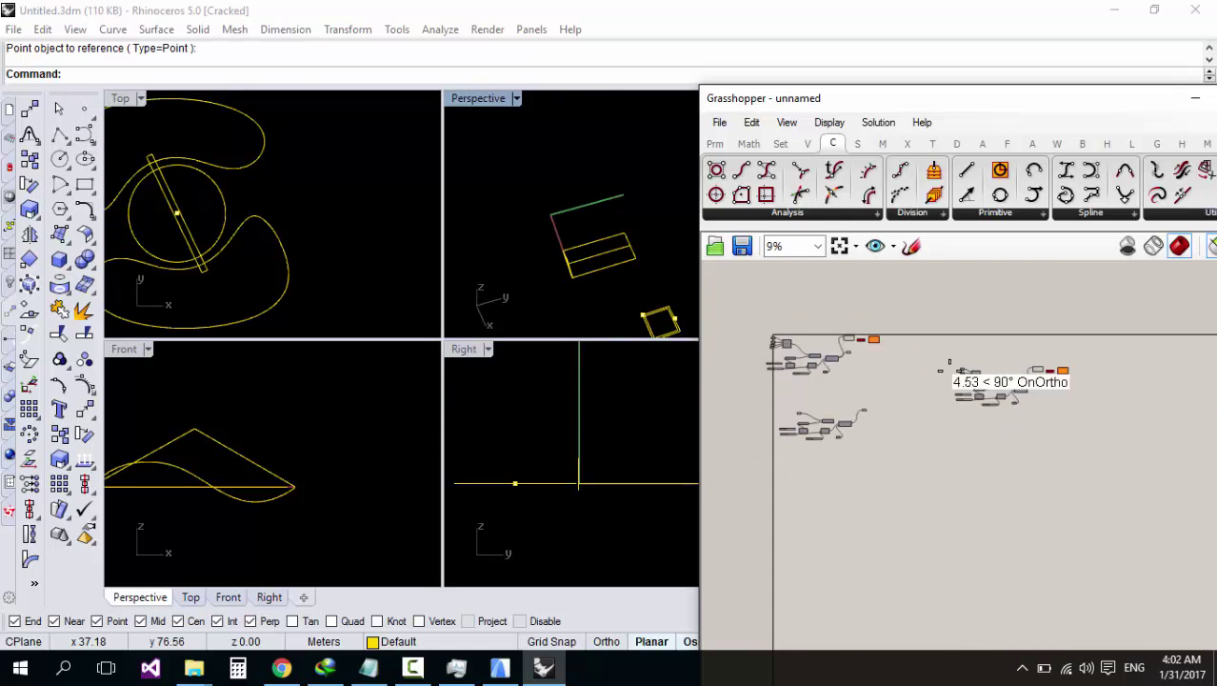
Step: Delete the Merge component and its lower three Curve parameters from the copied definition, keeping only the uppermost Curve parameter
{"action": "scroll", "coordinate": [950, 363], "scroll_direction": "up", "scroll_amount": 4}
{"action": "left_click_drag", "start_coordinate": [1008, 338], "coordinate": [1009, 378]}
{"action": "scroll", "coordinate": [952, 372], "scroll_direction": "up", "scroll_amount": 4}
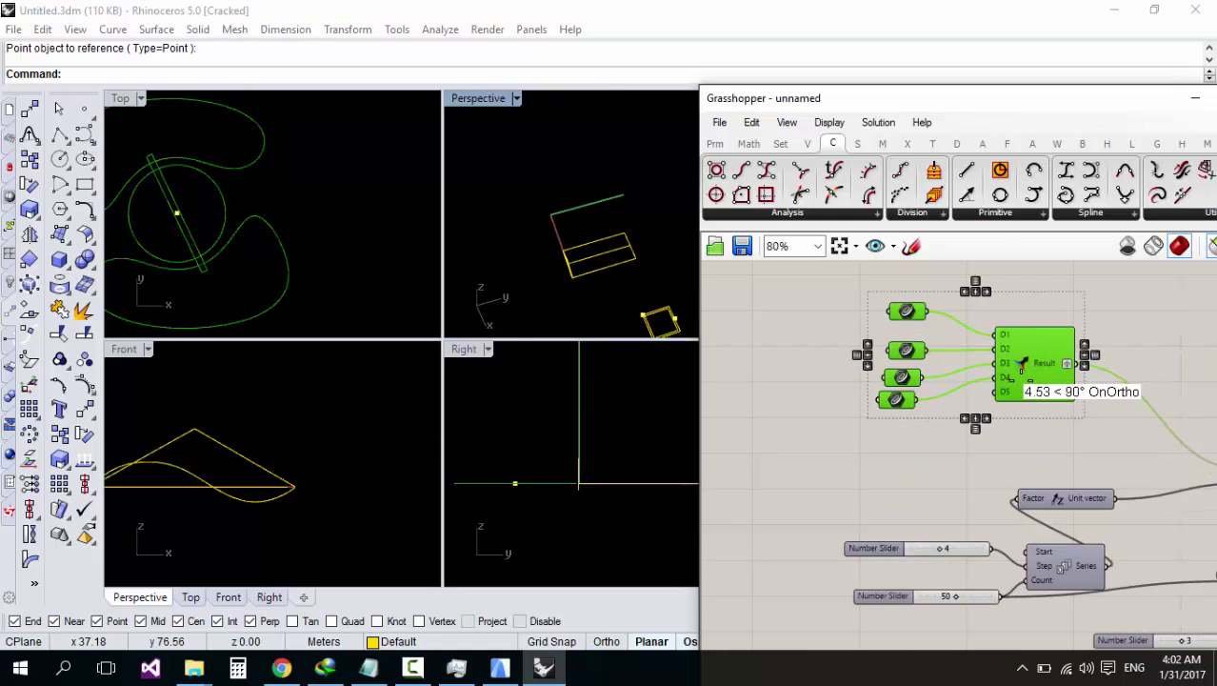
{"action": "left_click", "coordinate": [1026, 289]}
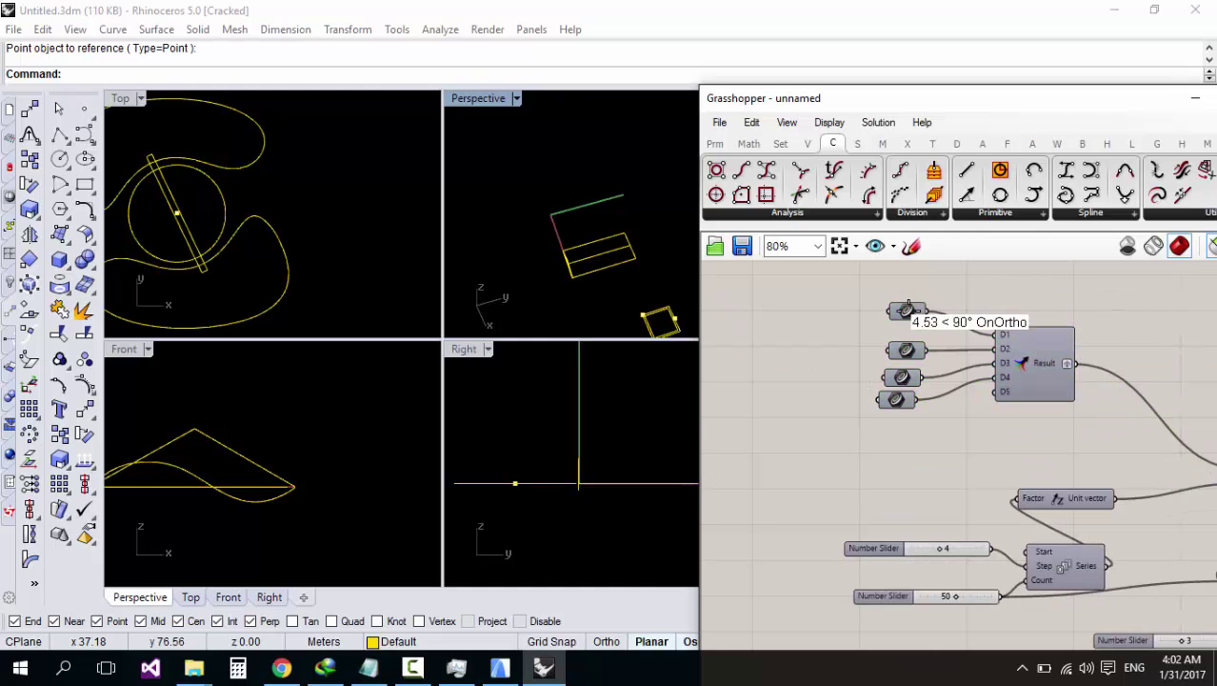
{"action": "scroll", "coordinate": [231, 191], "scroll_direction": "down", "scroll_amount": 5}
{"action": "left_click", "coordinate": [1016, 342]}
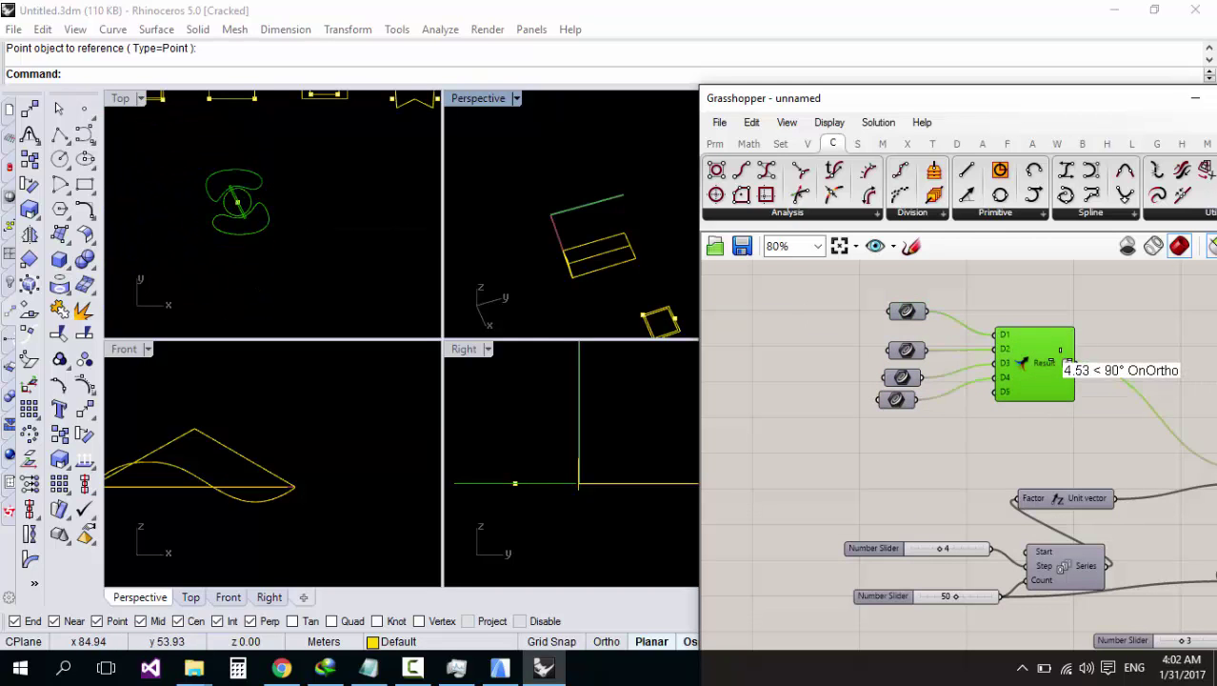
{"action": "key", "text": "Delete"}
{"action": "left_click_drag", "start_coordinate": [962, 346], "coordinate": [846, 415]}
{"action": "key", "text": "Delete"}
Step: Feed the copy's remaining Curve parameter into its Move Geometry input and preview the curves from its Interpolate component
{"action": "scroll", "coordinate": [834, 374], "scroll_direction": "down", "scroll_amount": 4}
{"action": "scroll", "coordinate": [956, 372], "scroll_direction": "up", "scroll_amount": 3}
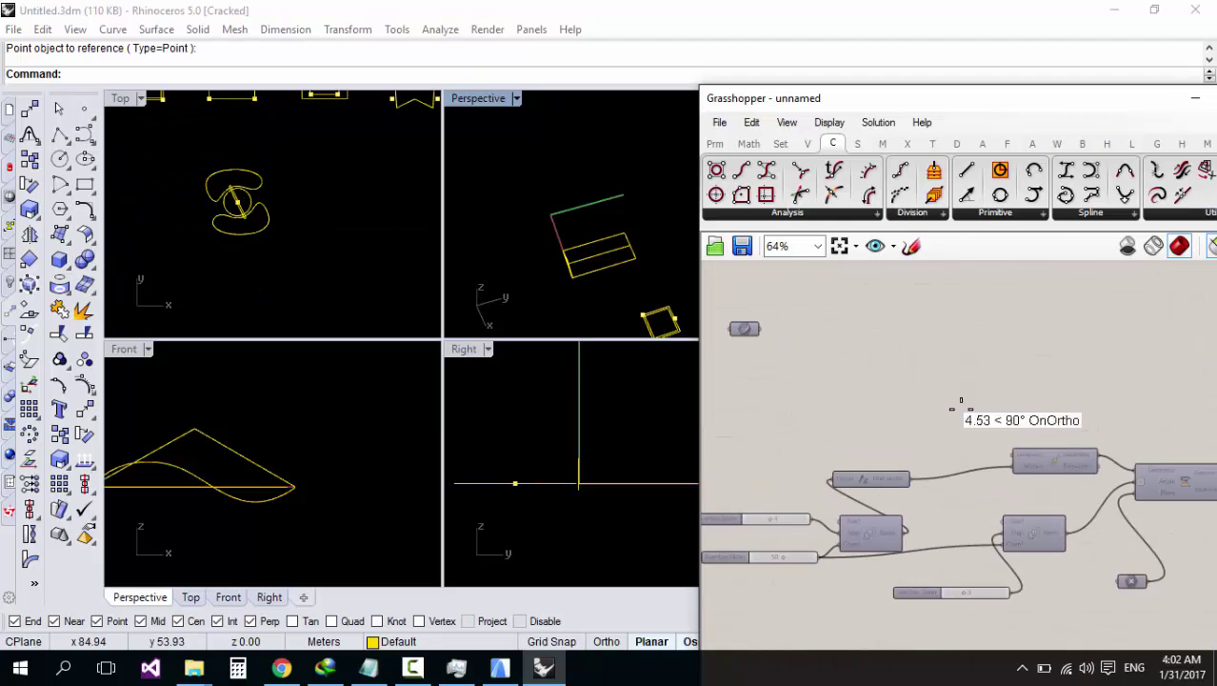
{"action": "left_click_drag", "start_coordinate": [760, 354], "coordinate": [920, 404]}
{"action": "scroll", "coordinate": [881, 408], "scroll_direction": "down", "scroll_amount": 7}
{"action": "scroll", "coordinate": [1034, 374], "scroll_direction": "up", "scroll_amount": 5}
{"action": "scroll", "coordinate": [838, 440], "scroll_direction": "up", "scroll_amount": 3}
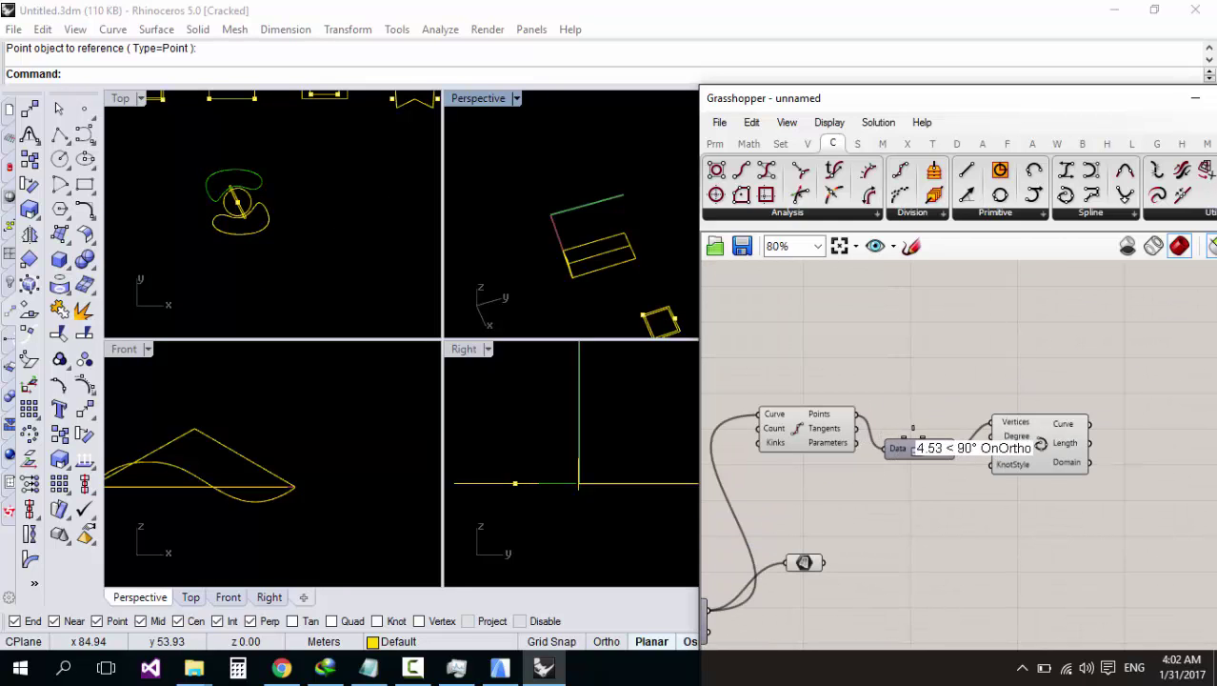
{"action": "left_click_drag", "start_coordinate": [936, 446], "coordinate": [935, 454]}
{"action": "left_click", "coordinate": [1040, 444]}
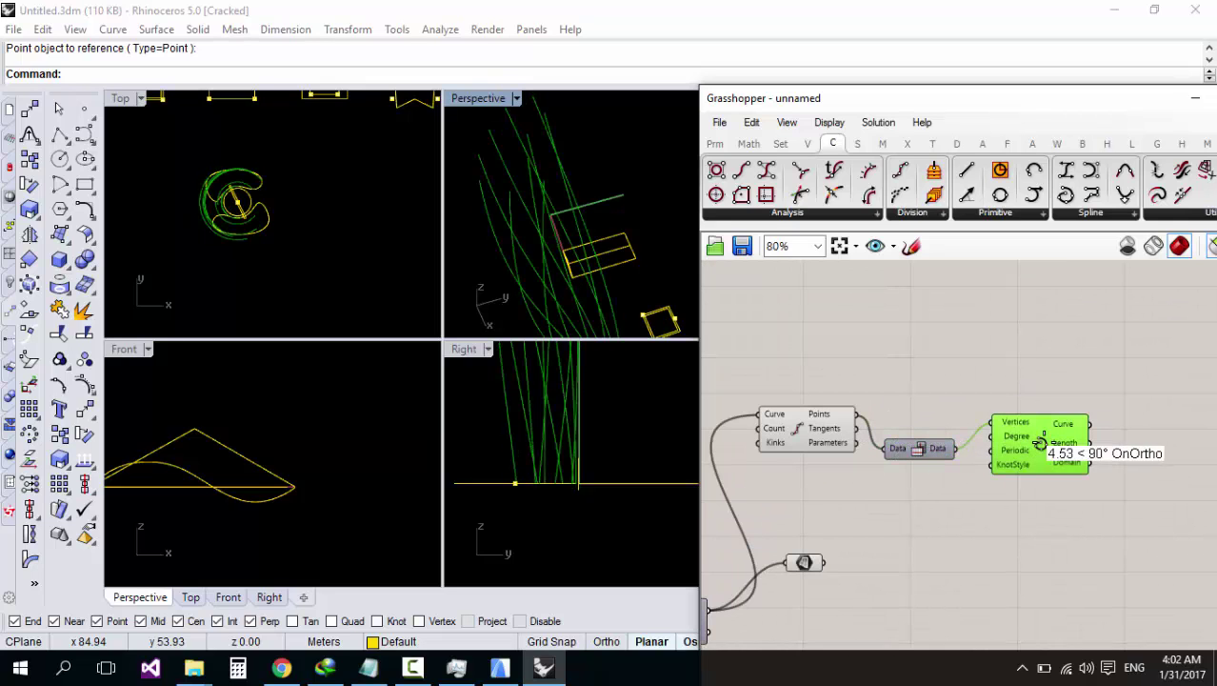
Step: Examine the vertical curves produced by the copied definition's Interpolate component in the Perspective view
{"action": "left_click", "coordinate": [929, 446]}
{"action": "left_click", "coordinate": [1042, 449]}
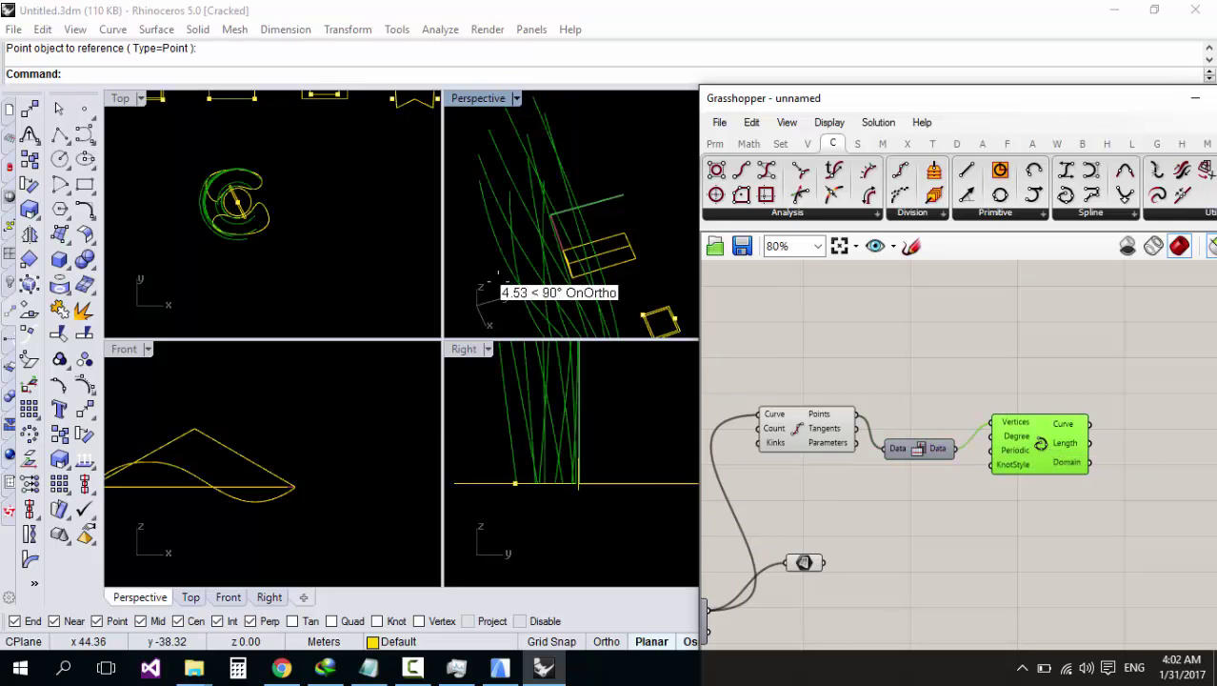
{"action": "scroll", "coordinate": [573, 228], "scroll_direction": "down", "scroll_amount": 7}
{"action": "right_click_drag", "start_coordinate": [583, 223], "coordinate": [614, 174]}
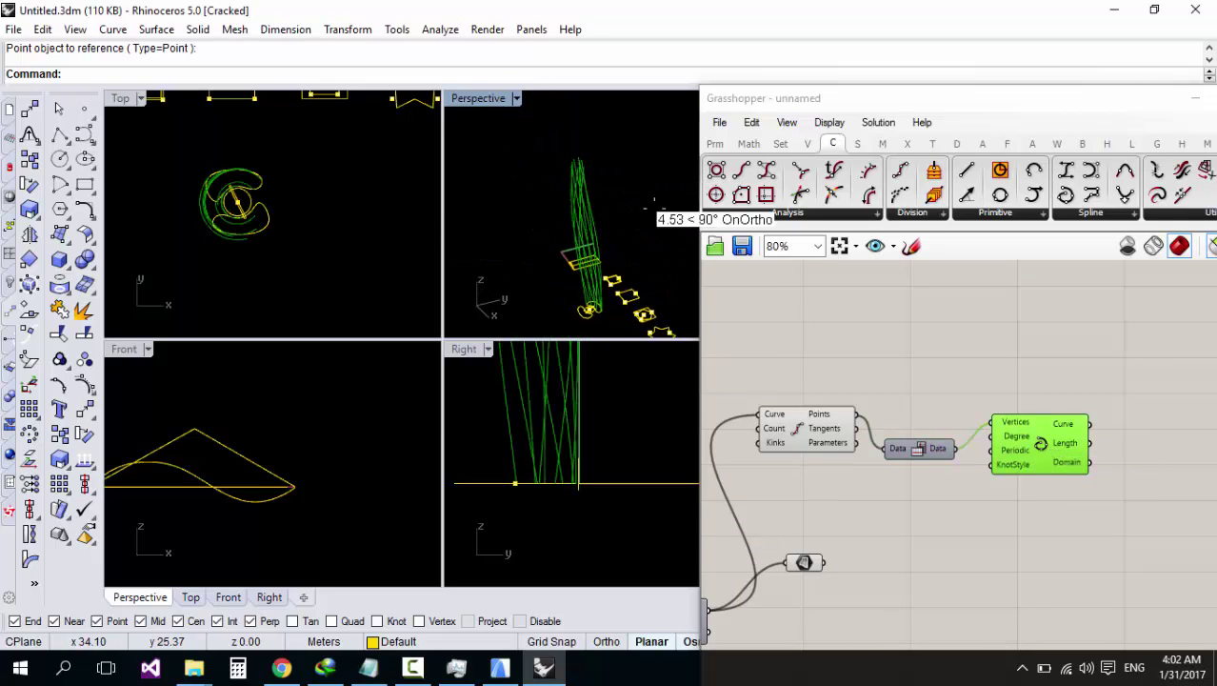
{"action": "scroll", "coordinate": [986, 354], "scroll_direction": "down", "scroll_amount": 6}
{"action": "scroll", "coordinate": [806, 380], "scroll_direction": "up", "scroll_amount": 5}
Step: Copy the original definition's lower three Curve parameters and place them below the copied definition's remaining Curve parameter
{"action": "left_click_drag", "start_coordinate": [826, 434], "coordinate": [835, 377]}
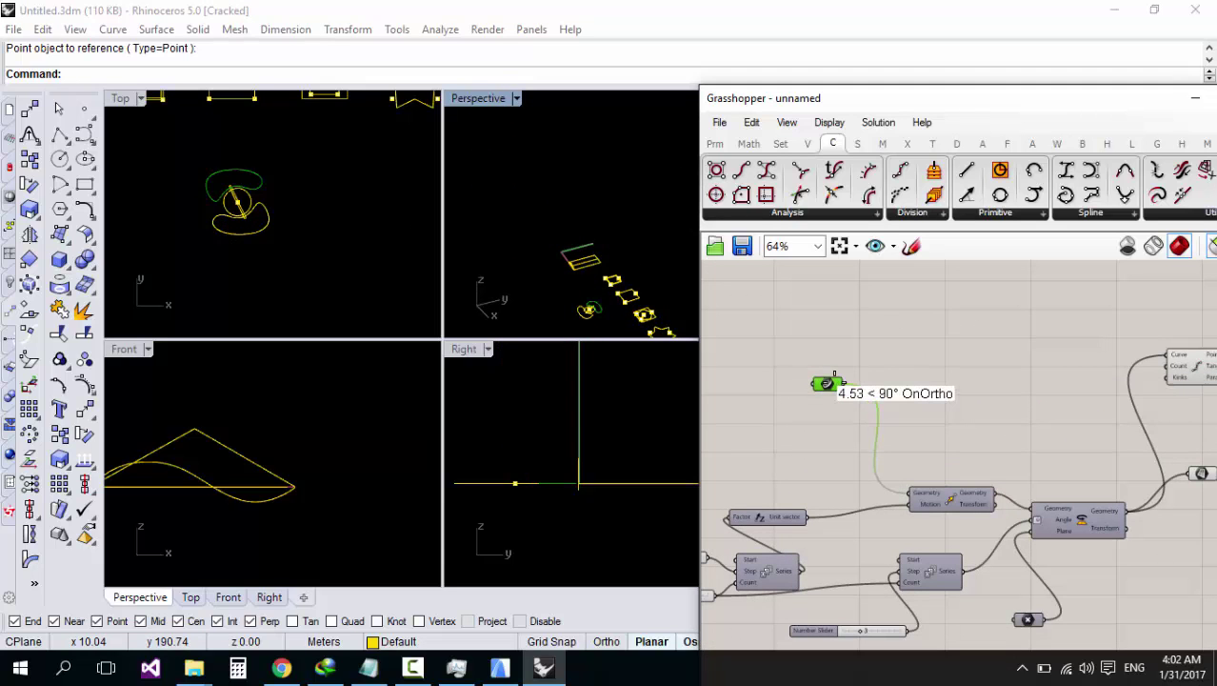
{"action": "scroll", "coordinate": [951, 393], "scroll_direction": "down", "scroll_amount": 4}
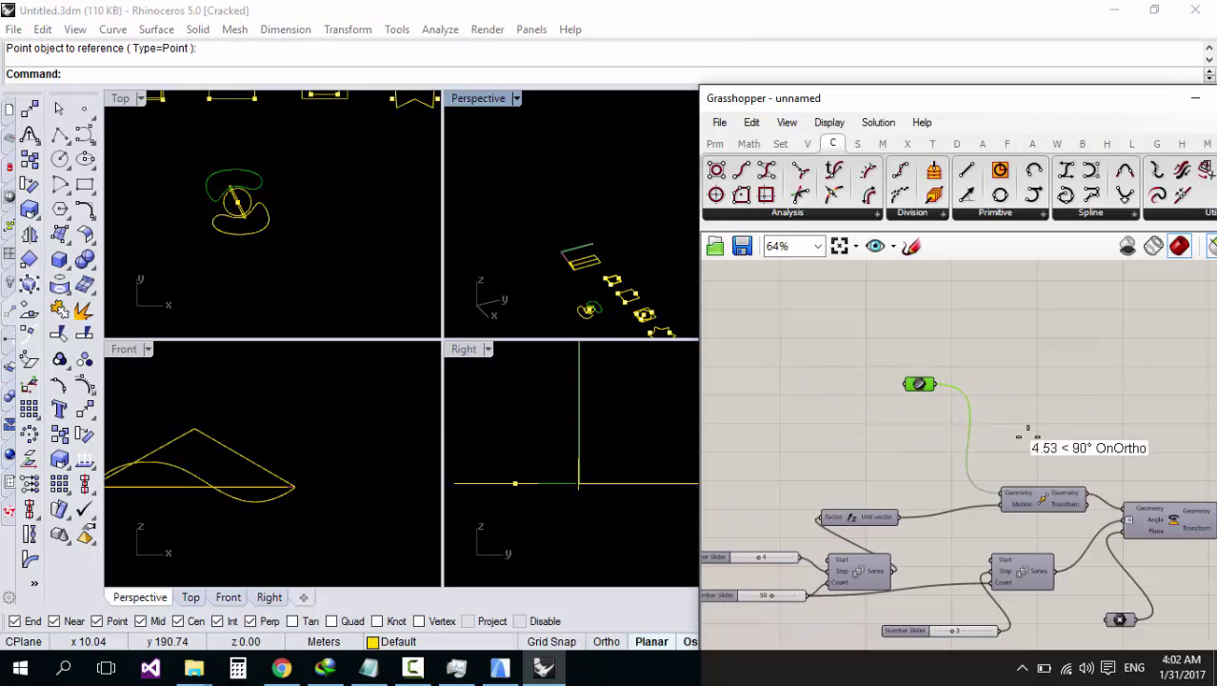
{"action": "scroll", "coordinate": [746, 400], "scroll_direction": "up", "scroll_amount": 2}
{"action": "right_click", "coordinate": [743, 394]}
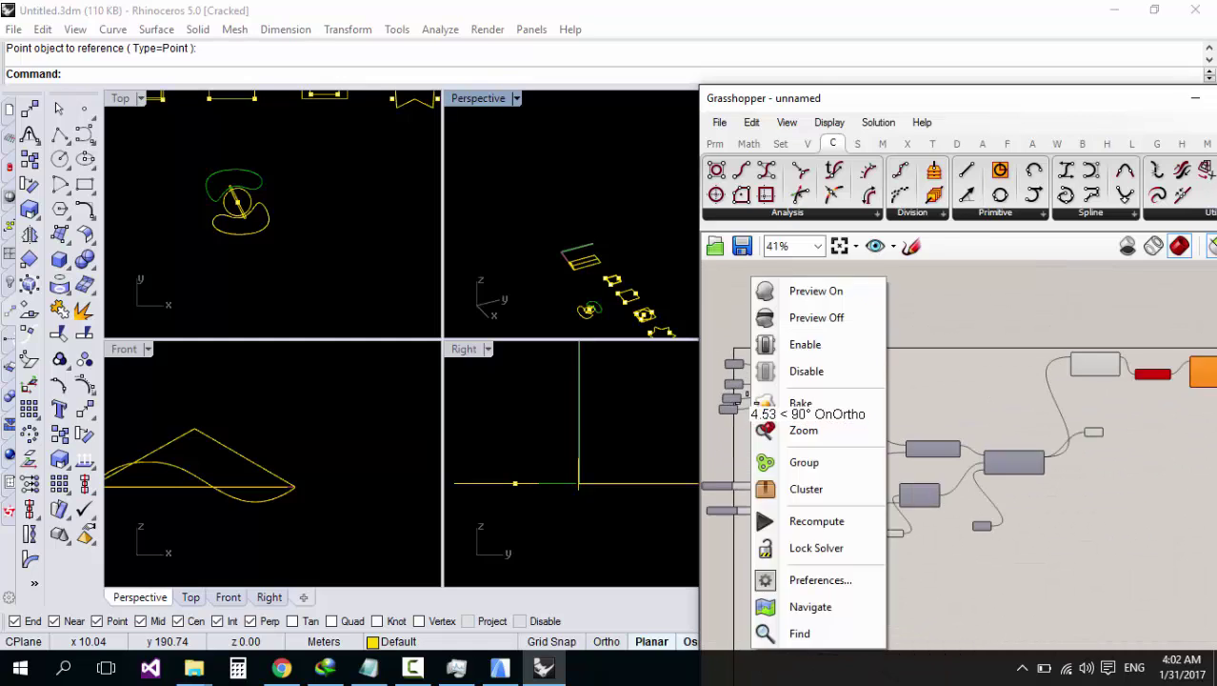
{"action": "left_click", "coordinate": [742, 393]}
{"action": "scroll", "coordinate": [742, 395], "scroll_direction": "up", "scroll_amount": 3}
{"action": "left_click_drag", "start_coordinate": [748, 446], "coordinate": [712, 369]}
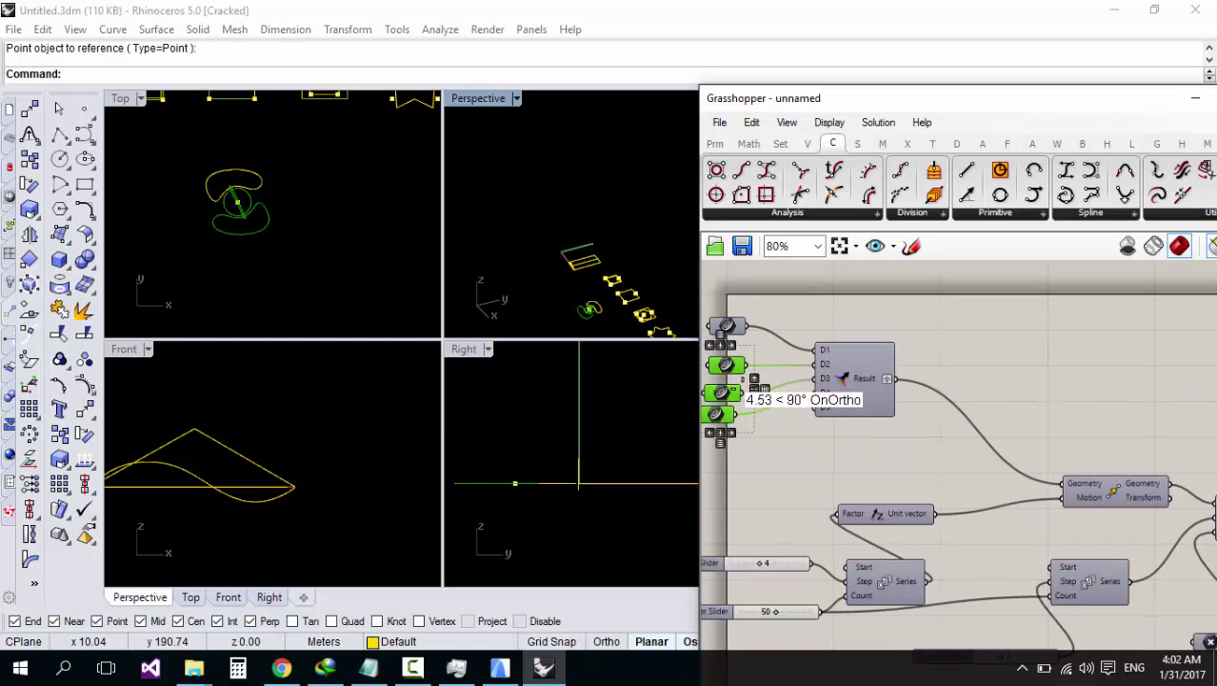
{"action": "left_click_drag", "start_coordinate": [735, 368], "coordinate": [1064, 381]}
Step: Wire the three added Curve parameters into the copied Move component's Geometry input alongside the existing curve
{"action": "scroll", "coordinate": [1096, 428], "scroll_direction": "down", "scroll_amount": 6}
{"action": "scroll", "coordinate": [1173, 386], "scroll_direction": "up", "scroll_amount": 1}
{"action": "scroll", "coordinate": [1077, 393], "scroll_direction": "up", "scroll_amount": 5}
{"action": "scroll", "coordinate": [1064, 381], "scroll_direction": "down", "scroll_amount": 4}
{"action": "scroll", "coordinate": [1135, 391], "scroll_direction": "up", "scroll_amount": 5}
{"action": "right_click_drag", "start_coordinate": [1181, 399], "coordinate": [1043, 356]}
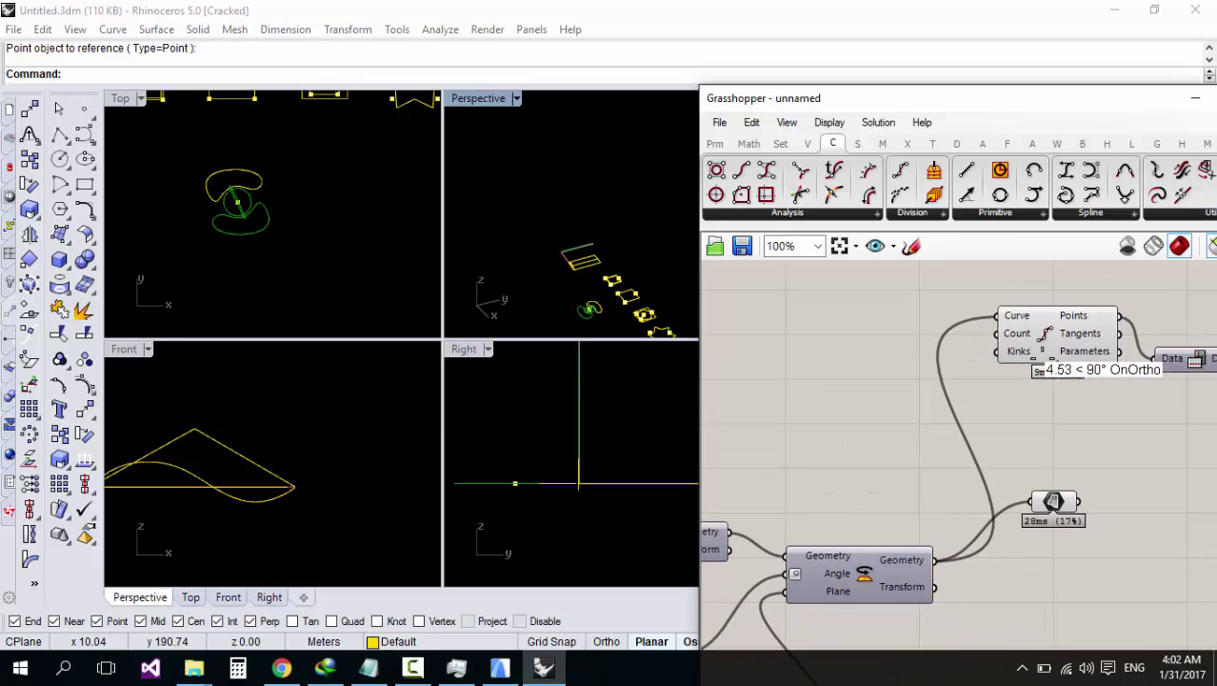
{"action": "scroll", "coordinate": [1043, 357], "scroll_direction": "down", "scroll_amount": 3}
{"action": "right_click_drag", "start_coordinate": [952, 411], "coordinate": [1010, 435]}
{"action": "scroll", "coordinate": [939, 435], "scroll_direction": "up", "scroll_amount": 1}
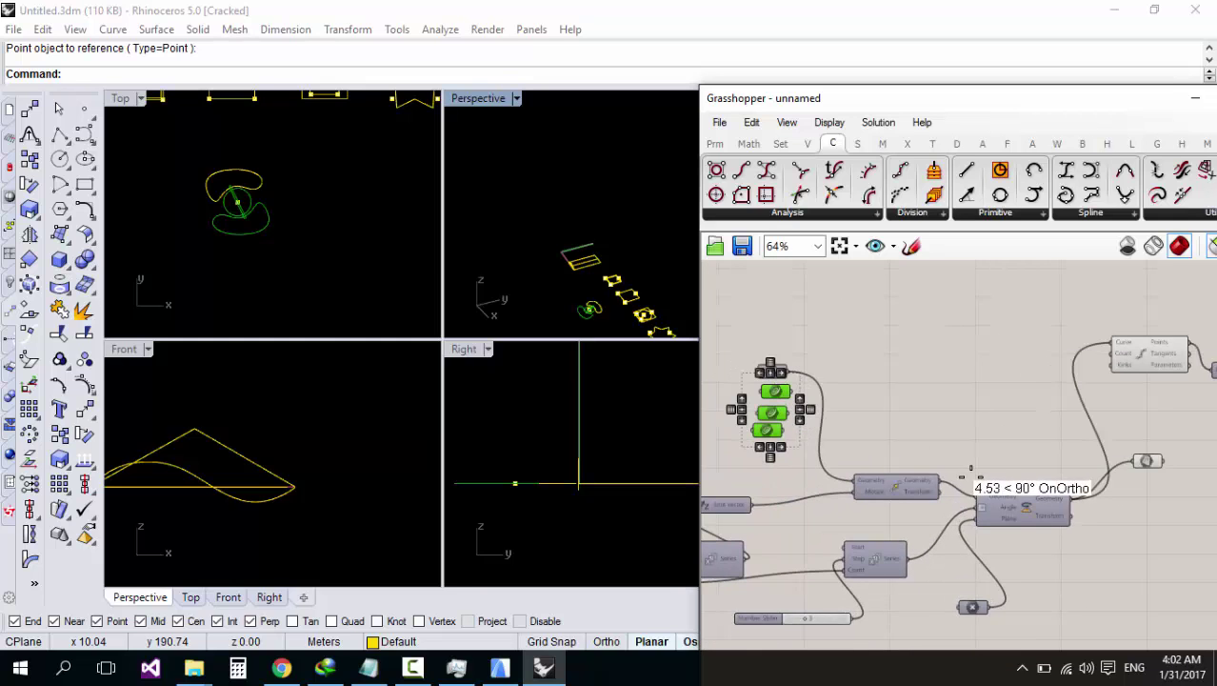
{"action": "right_click_drag", "start_coordinate": [960, 473], "coordinate": [1021, 452]}
{"action": "scroll", "coordinate": [977, 472], "scroll_direction": "up", "scroll_amount": 1}
{"action": "scroll", "coordinate": [1004, 452], "scroll_direction": "down", "scroll_amount": 2}
{"action": "scroll", "coordinate": [867, 383], "scroll_direction": "up", "scroll_amount": 3}
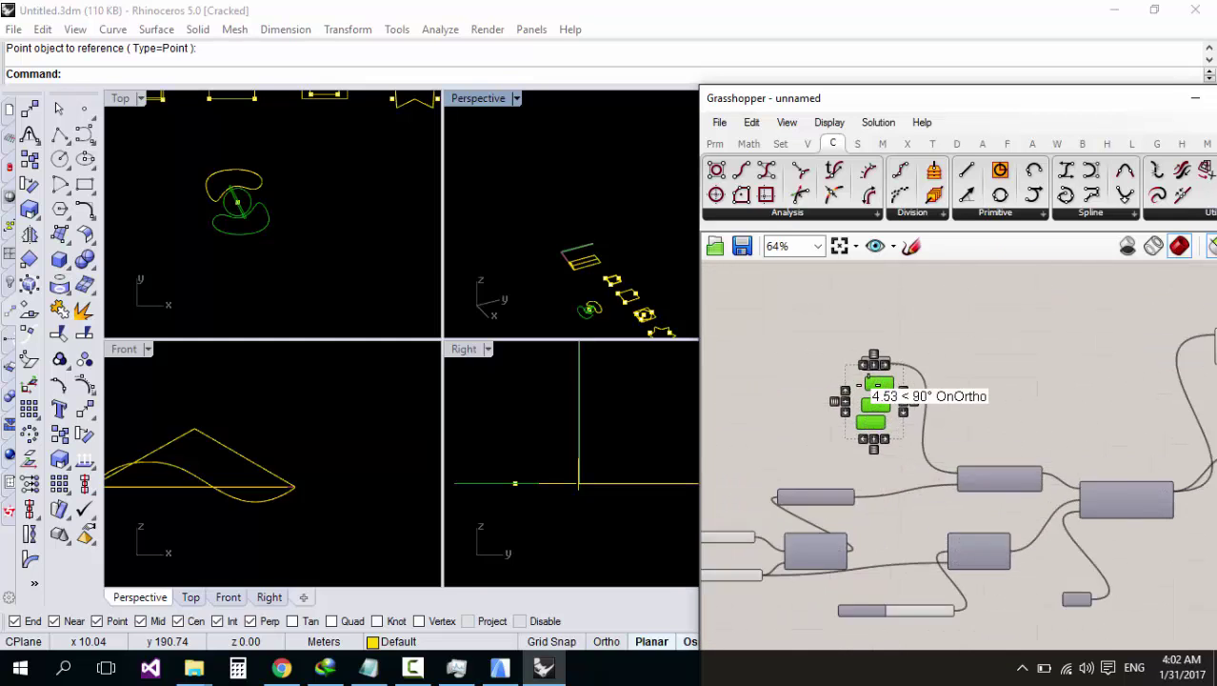
{"action": "left_click", "coordinate": [881, 397]}
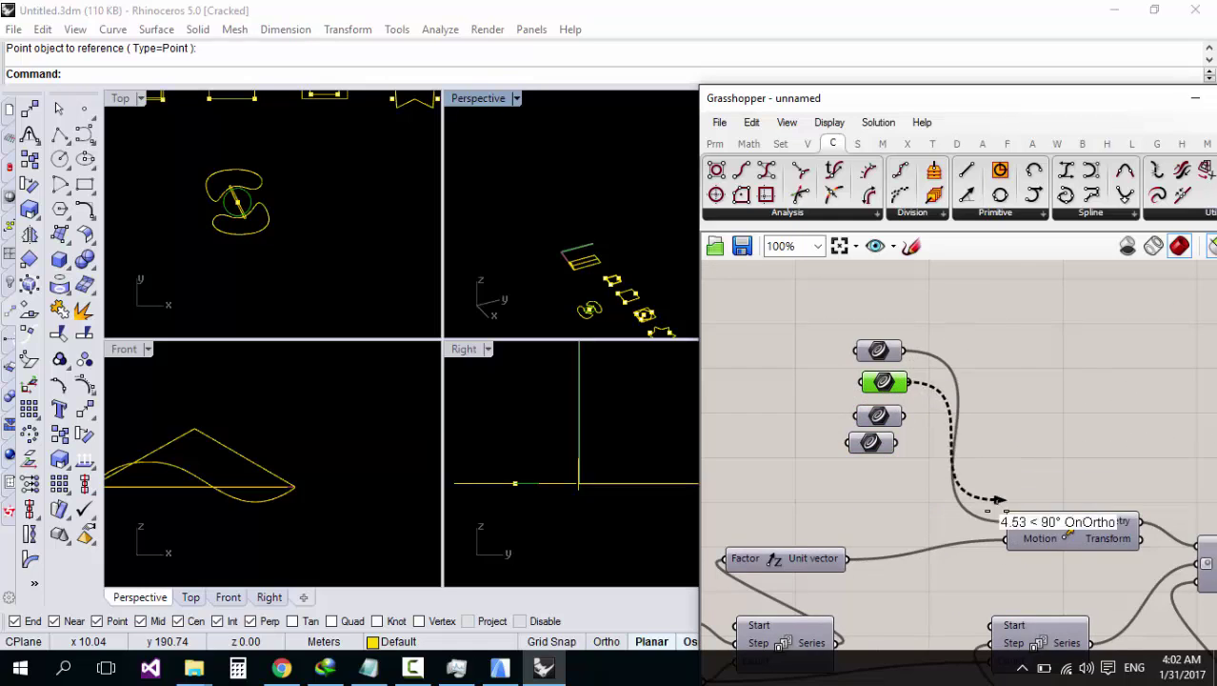
{"action": "left_click_drag", "start_coordinate": [997, 500], "coordinate": [1004, 519], "text": "shift"}
{"action": "scroll", "coordinate": [892, 448], "scroll_direction": "down", "scroll_amount": 5}
{"action": "scroll", "coordinate": [1112, 413], "scroll_direction": "up", "scroll_amount": 4}
{"action": "scroll", "coordinate": [1113, 412], "scroll_direction": "down", "scroll_amount": 4}
{"action": "scroll", "coordinate": [891, 434], "scroll_direction": "up", "scroll_amount": 2}
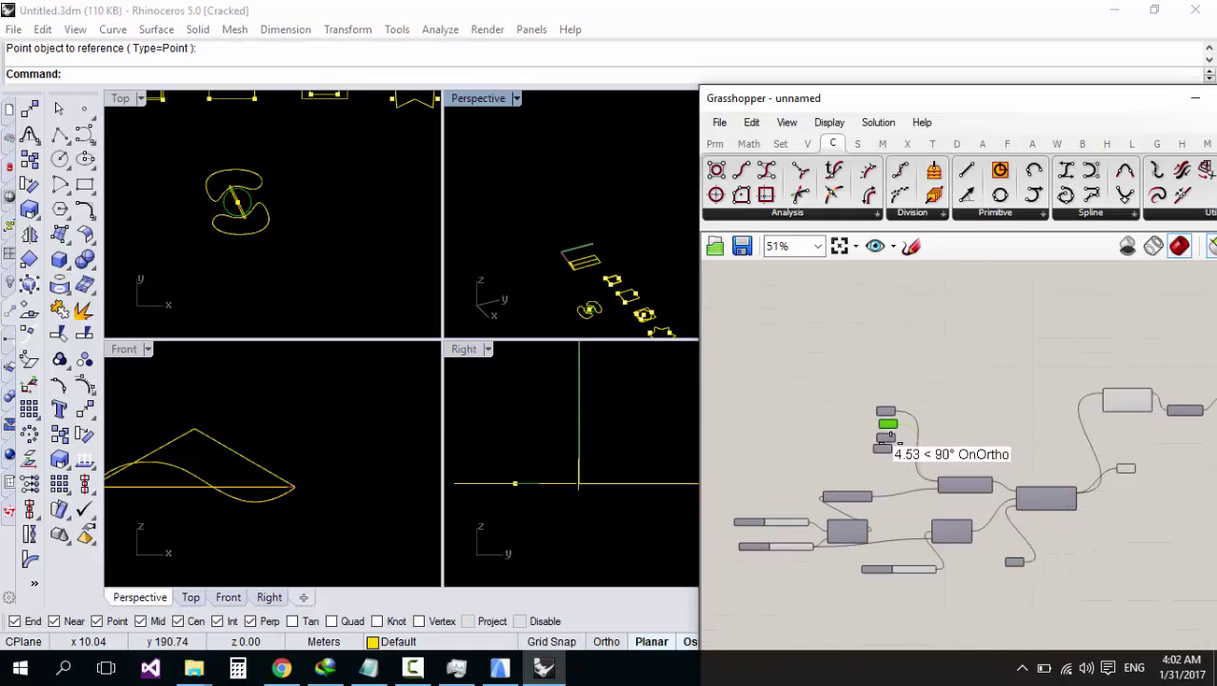
{"action": "scroll", "coordinate": [891, 435], "scroll_direction": "up", "scroll_amount": 1}
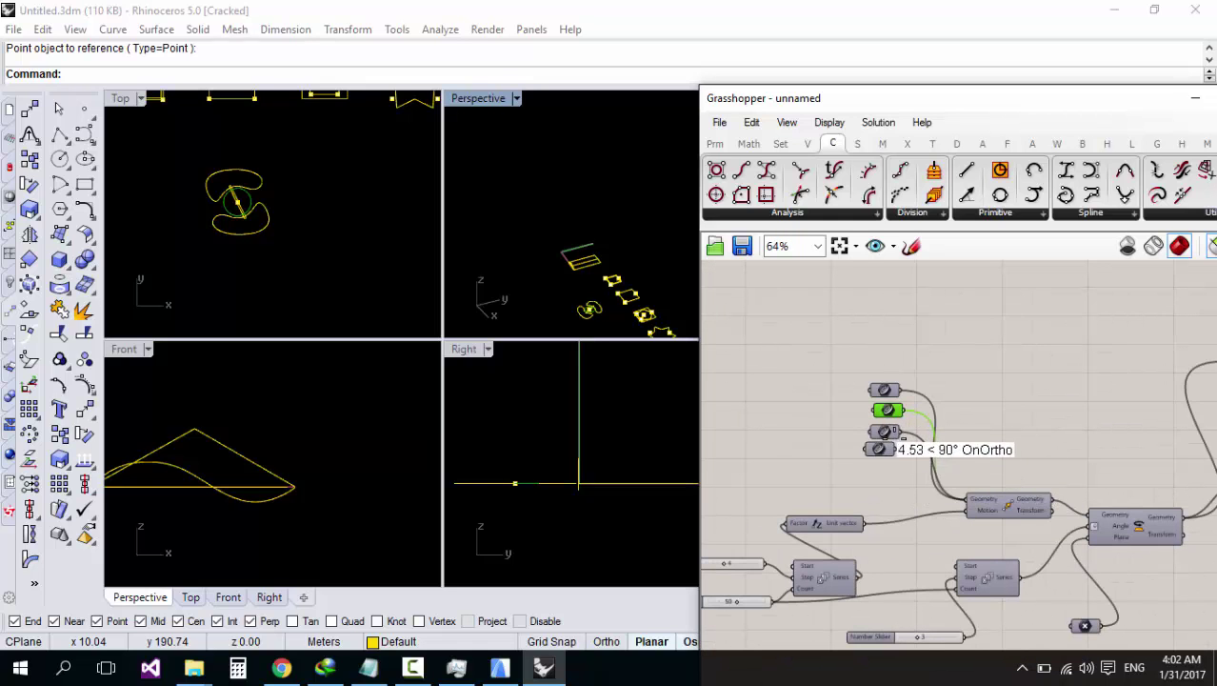
Step: Preview the points from the copied Flip Matrix and the curves from the Interpolate component with all four curves connected
{"action": "scroll", "coordinate": [914, 446], "scroll_direction": "down", "scroll_amount": 5}
{"action": "scroll", "coordinate": [1040, 417], "scroll_direction": "up", "scroll_amount": 4}
{"action": "left_click", "coordinate": [1039, 416]}
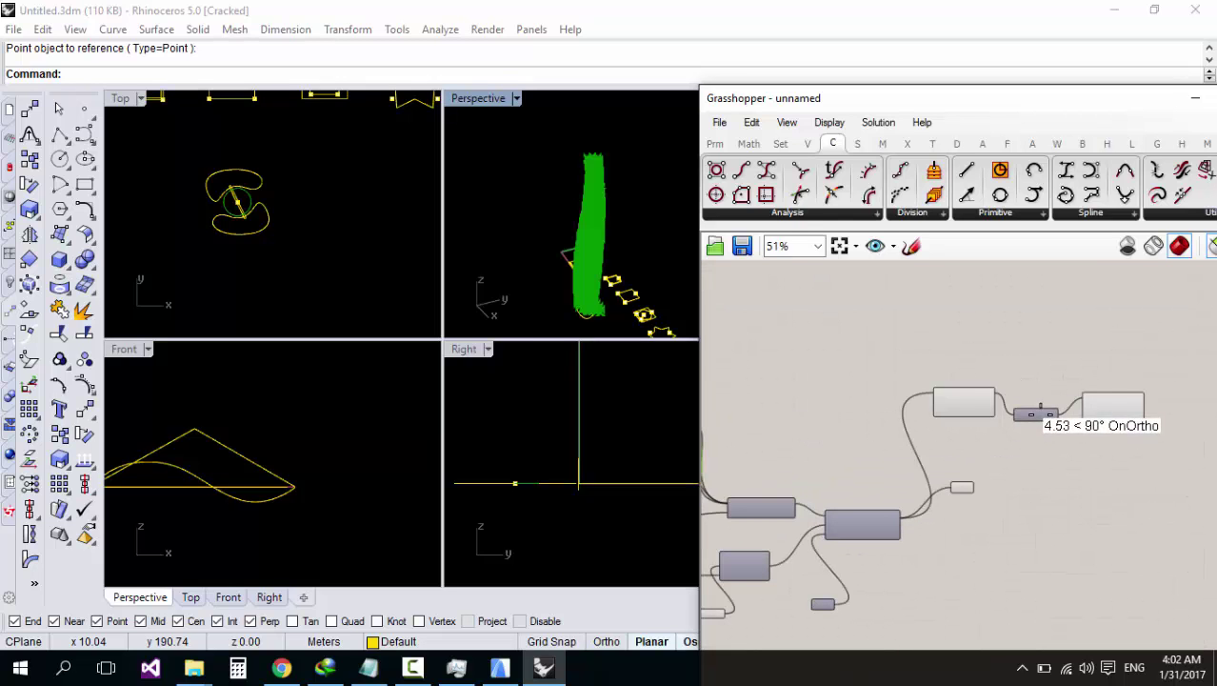
{"action": "scroll", "coordinate": [619, 150], "scroll_direction": "up", "scroll_amount": 5}
{"action": "right_click_drag", "start_coordinate": [598, 150], "coordinate": [576, 181]}
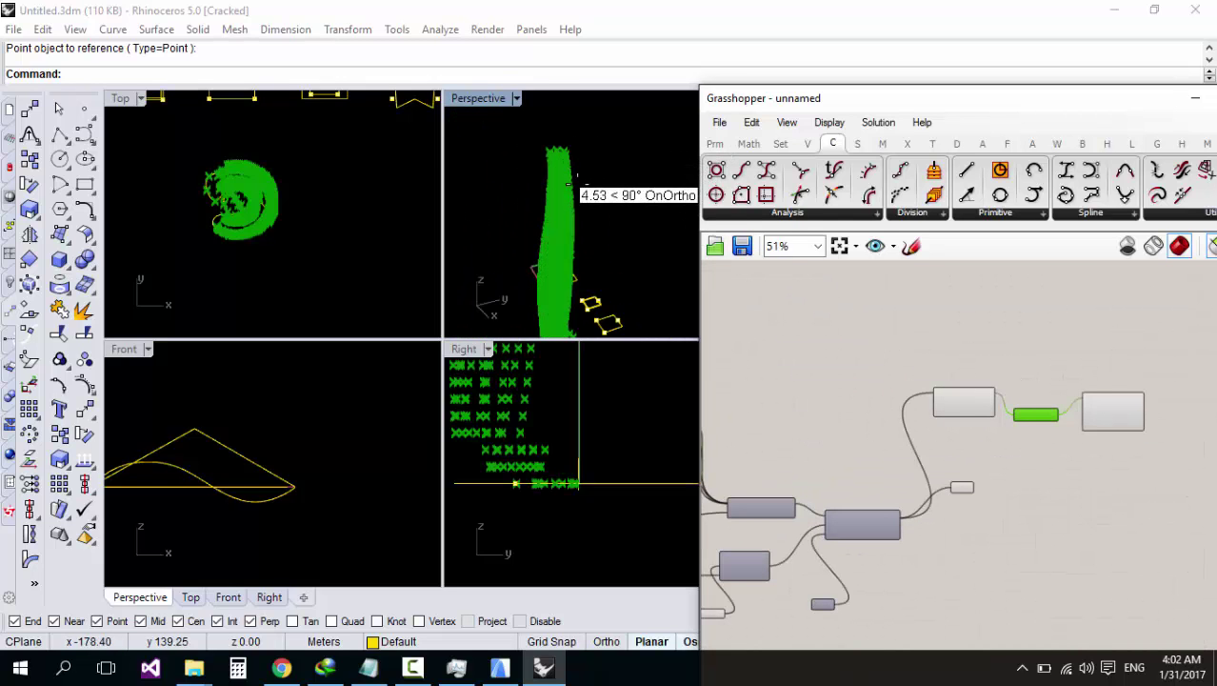
{"action": "left_click", "coordinate": [1104, 419]}
{"action": "scroll", "coordinate": [986, 436], "scroll_direction": "up", "scroll_amount": 2}
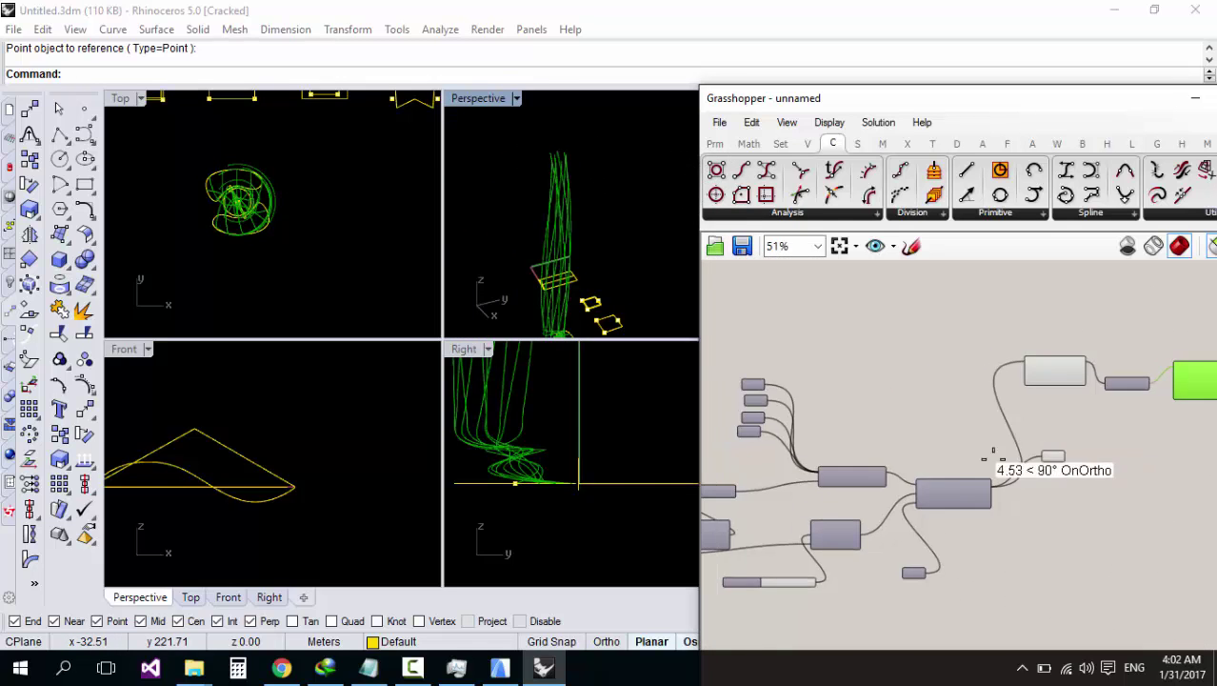
Step: Flatten the Geometry input of the copied definition's Move component
{"action": "left_click", "coordinate": [885, 458]}
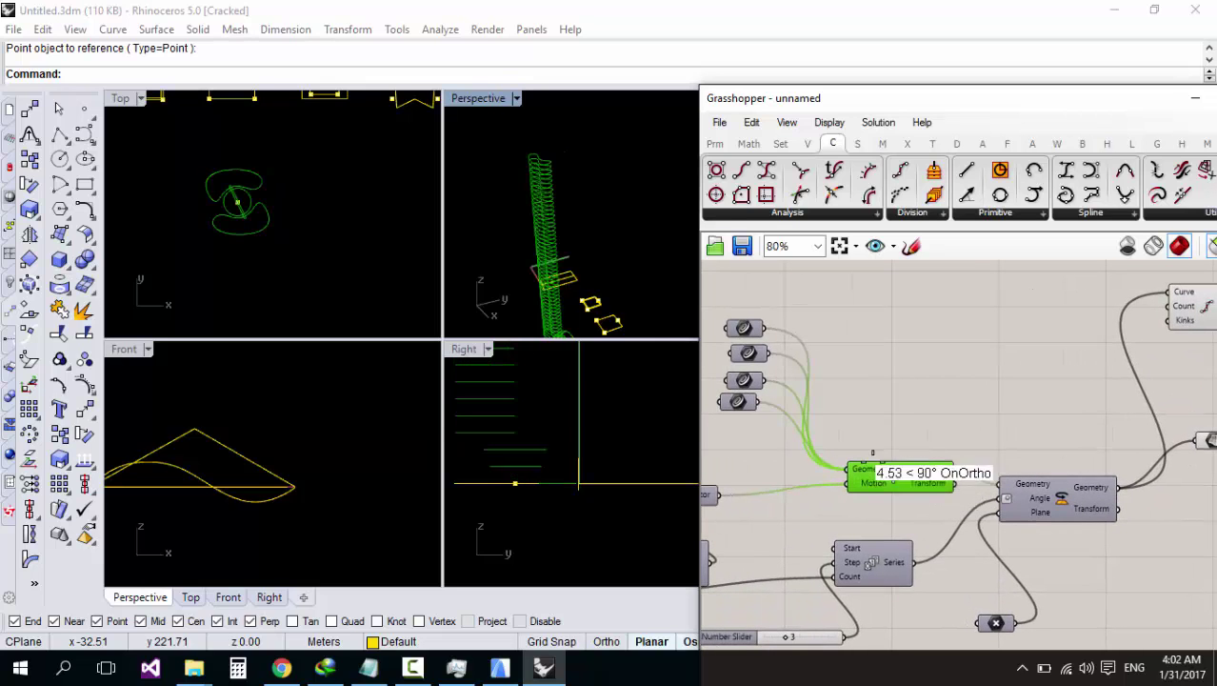
{"action": "scroll", "coordinate": [586, 193], "scroll_direction": "up", "scroll_amount": 3}
{"action": "scroll", "coordinate": [1038, 436], "scroll_direction": "down", "scroll_amount": 2}
{"action": "scroll", "coordinate": [876, 407], "scroll_direction": "up", "scroll_amount": 2}
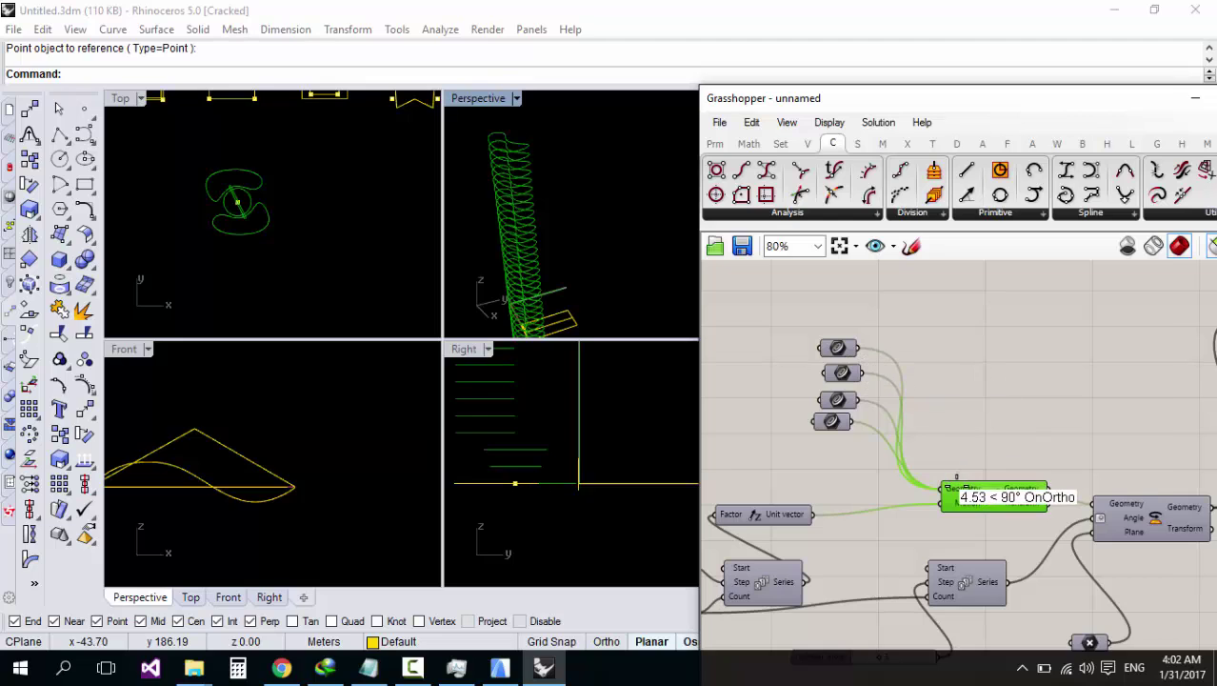
{"action": "right_click", "coordinate": [956, 480]}
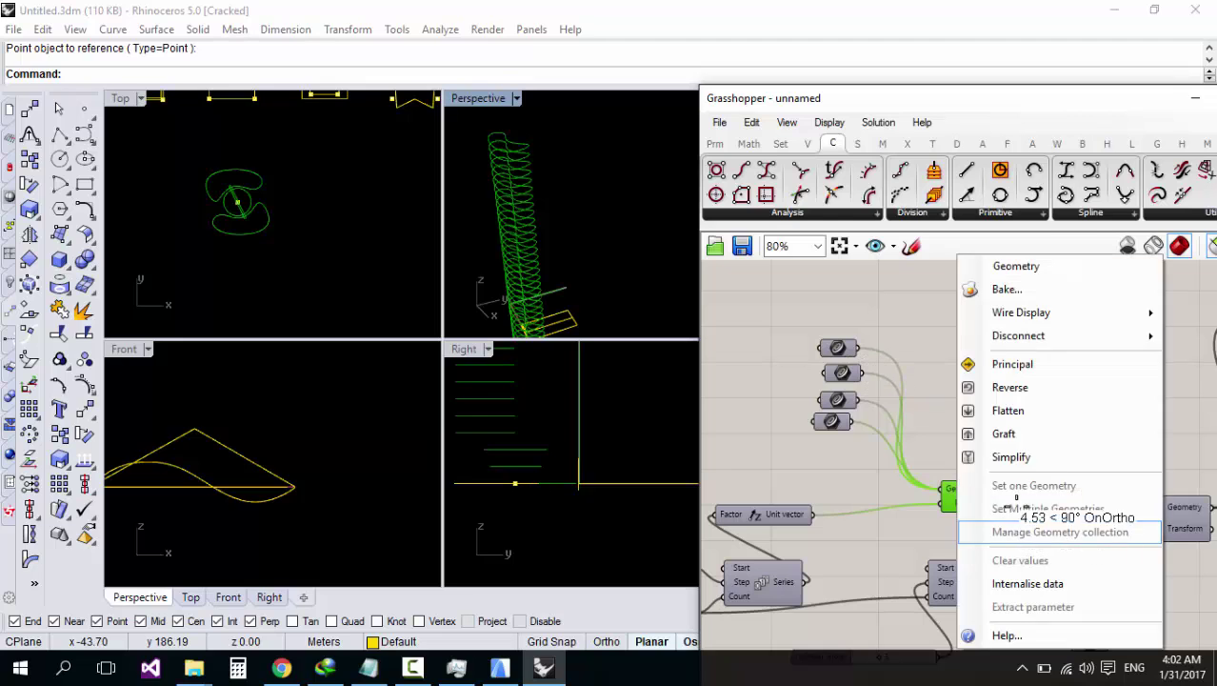
{"action": "left_click", "coordinate": [1024, 409]}
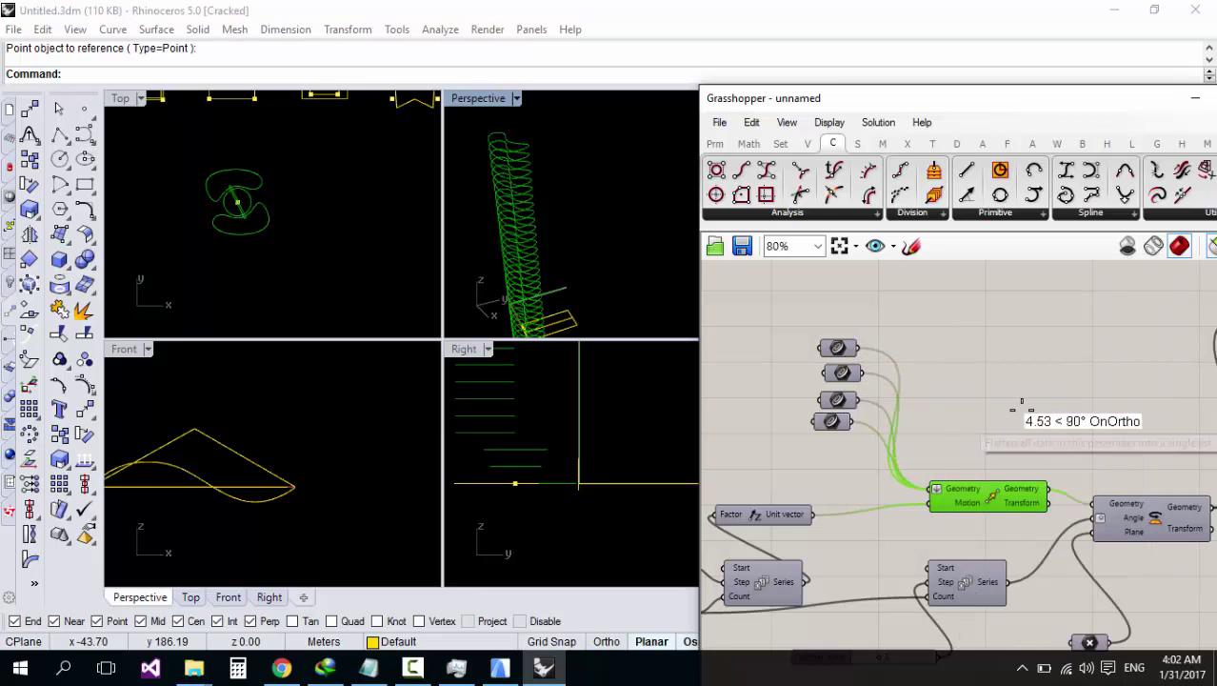
Step: Delete the three added Curve parameters, leaving only the uppermost one feeding the copied Move component
{"action": "left_click", "coordinate": [959, 367]}
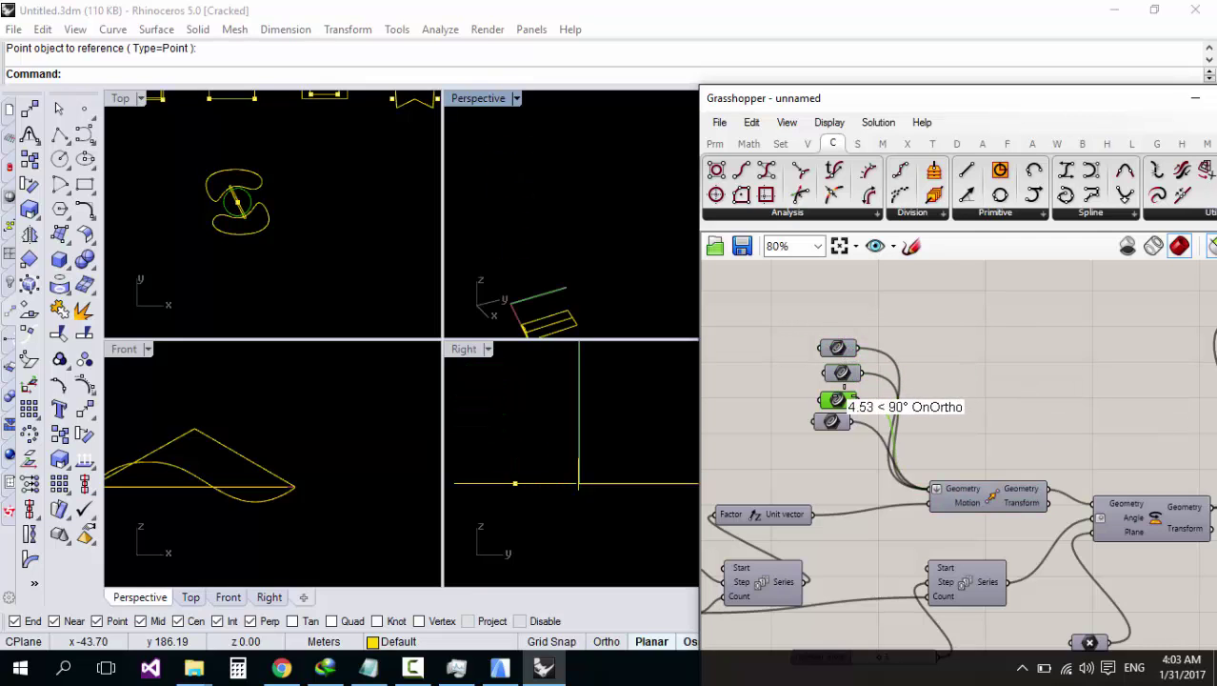
{"action": "left_click", "coordinate": [990, 493]}
{"action": "left_click", "coordinate": [876, 448]}
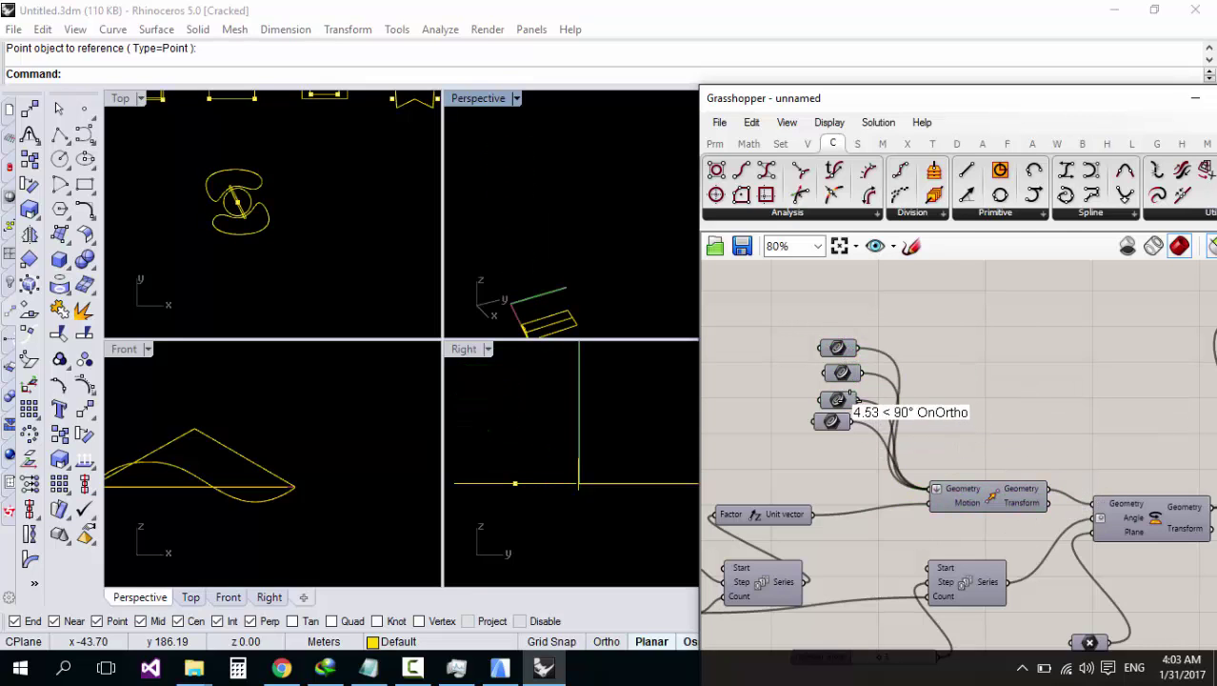
{"action": "left_click_drag", "start_coordinate": [855, 444], "coordinate": [857, 408]}
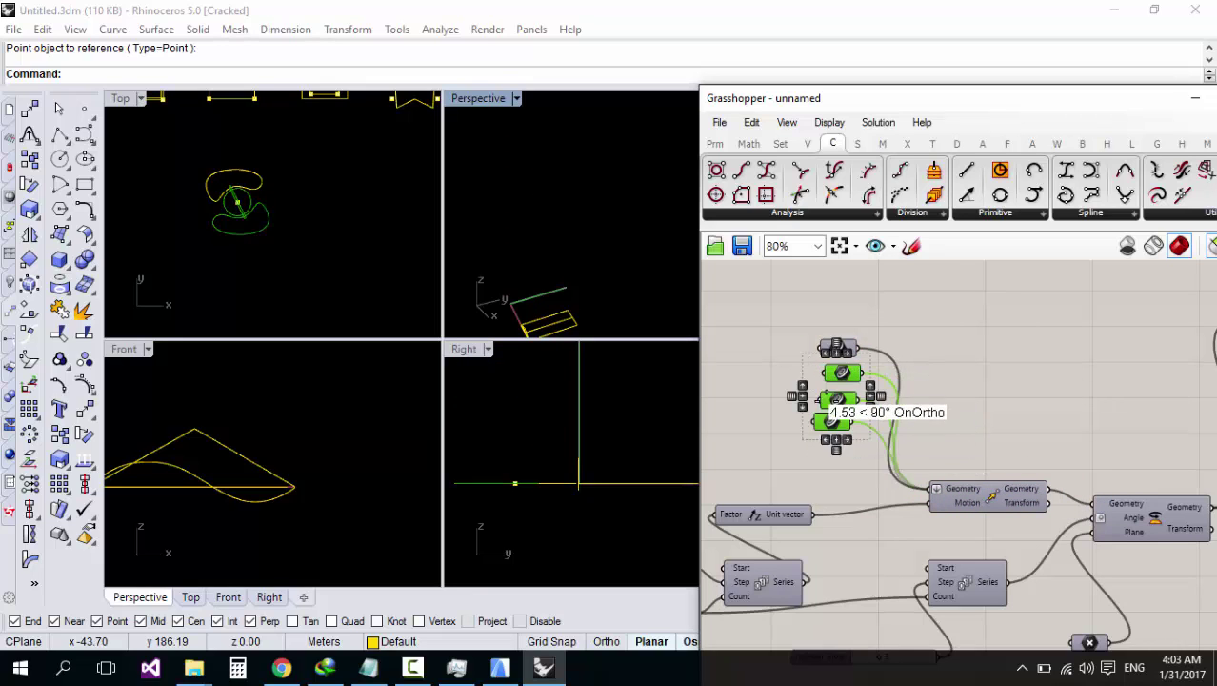
{"action": "key", "text": "Delete"}
{"action": "scroll", "coordinate": [838, 382], "scroll_direction": "down", "scroll_amount": 6}
{"action": "scroll", "coordinate": [843, 386], "scroll_direction": "up", "scroll_amount": 5}
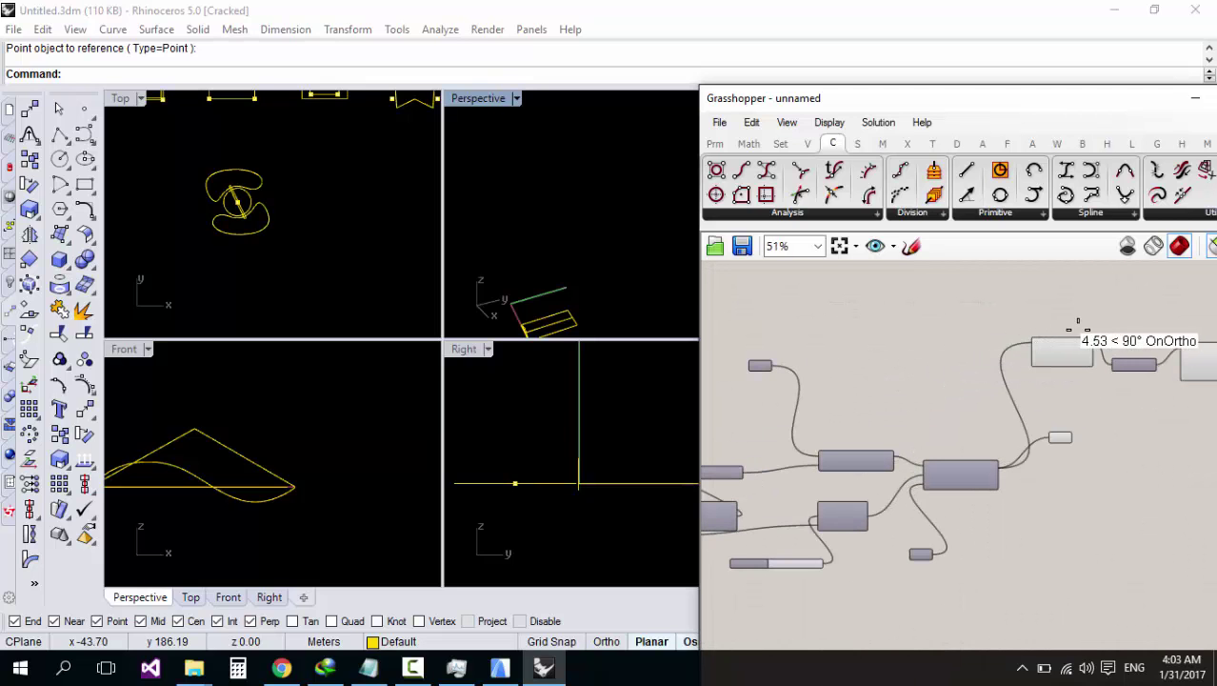
Step: Preview the copied definition's interpolated curves again with the single Curve parameter connected
{"action": "left_click", "coordinate": [1059, 351]}
{"action": "scroll", "coordinate": [498, 171], "scroll_direction": "down", "scroll_amount": 4}
{"action": "left_click", "coordinate": [1066, 393]}
{"action": "scroll", "coordinate": [893, 387], "scroll_direction": "down", "scroll_amount": 4}
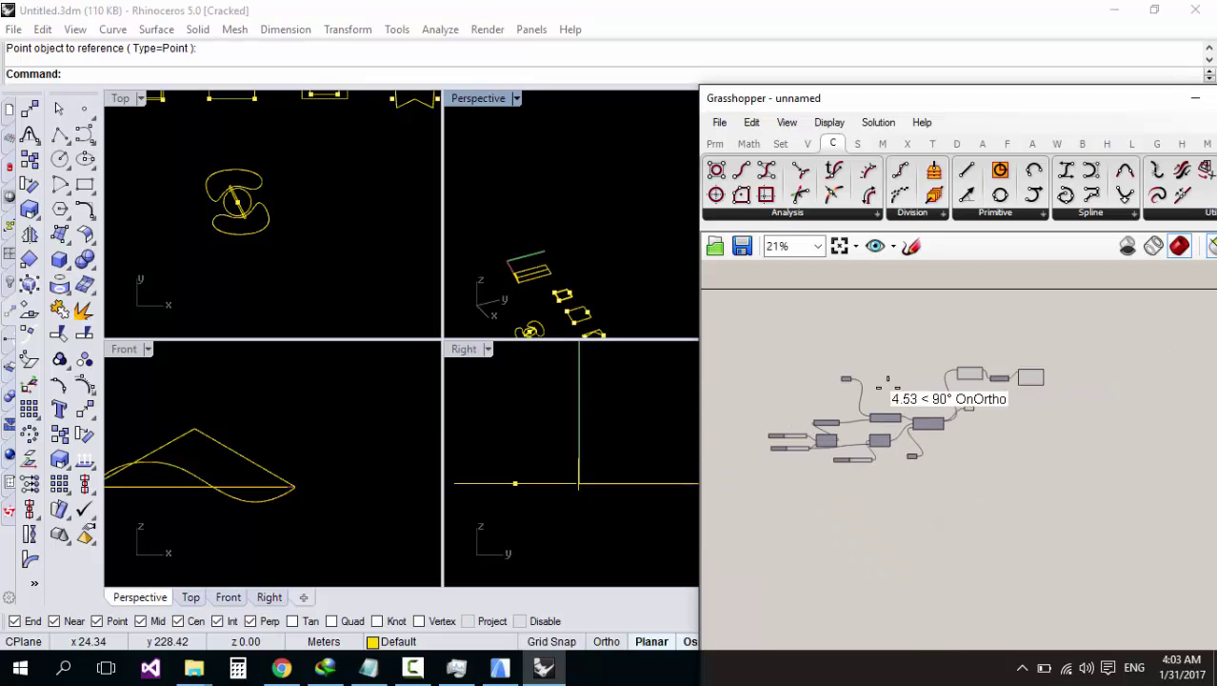
{"action": "scroll", "coordinate": [1021, 375], "scroll_direction": "up", "scroll_amount": 6}
{"action": "left_click", "coordinate": [1011, 384]}
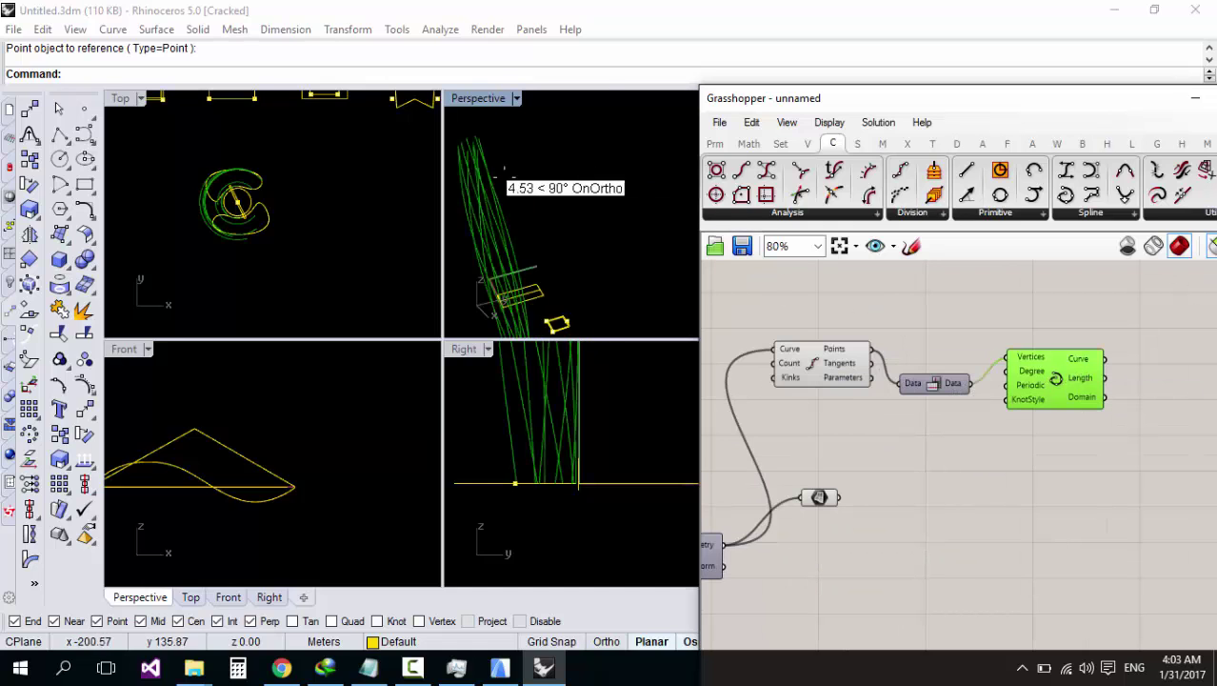
{"action": "mouse_move", "coordinate": [614, 251]}
{"action": "right_mouse_down"}
{"action": "mouse_move", "coordinate": [612, 229]}
{"action": "mouse_move", "coordinate": [595, 255]}
{"action": "mouse_move", "coordinate": [588, 108]}
{"action": "mouse_move", "coordinate": [609, 164]}
{"action": "mouse_move", "coordinate": [612, 272]}
{"action": "mouse_move", "coordinate": [619, 259]}
{"action": "right_mouse_up"}
{"action": "scroll", "coordinate": [987, 411], "scroll_direction": "down", "scroll_amount": 5}
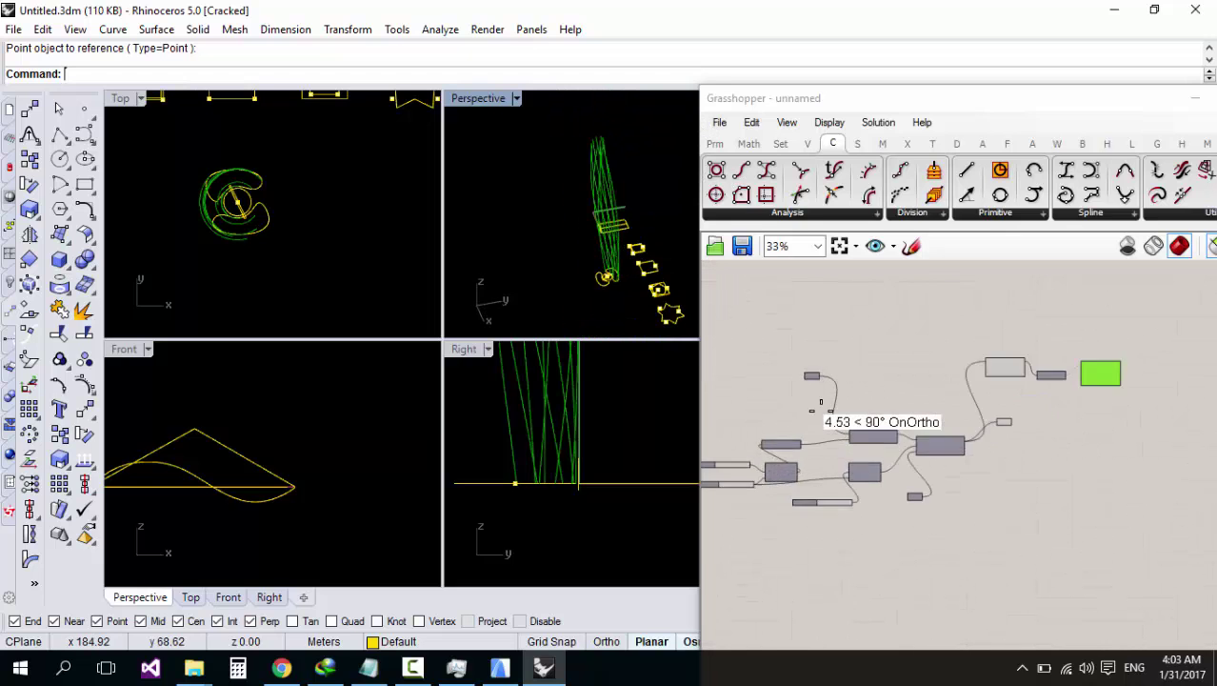
Step: Duplicate the entire single-curve definition and place the new copy directly below it
{"action": "left_click_drag", "start_coordinate": [1125, 299], "coordinate": [943, 413]}
{"action": "left_click", "coordinate": [1067, 351]}
{"action": "left_click_drag", "start_coordinate": [1126, 303], "coordinate": [757, 481]}
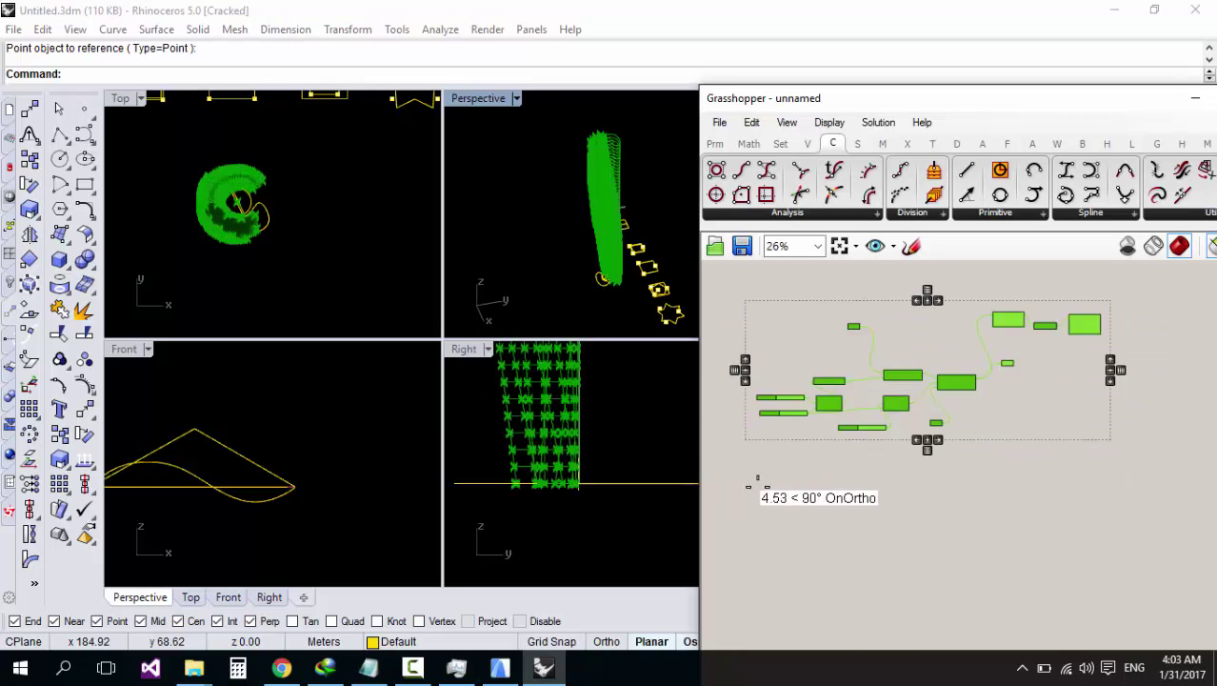
{"action": "left_click_drag", "start_coordinate": [903, 368], "coordinate": [950, 526], "text": "alt"}
Step: Set the new copy's Curve parameter to the lower curved outline in the Top view
{"action": "left_click", "coordinate": [857, 362]}
{"action": "scroll", "coordinate": [899, 484], "scroll_direction": "up", "scroll_amount": 3}
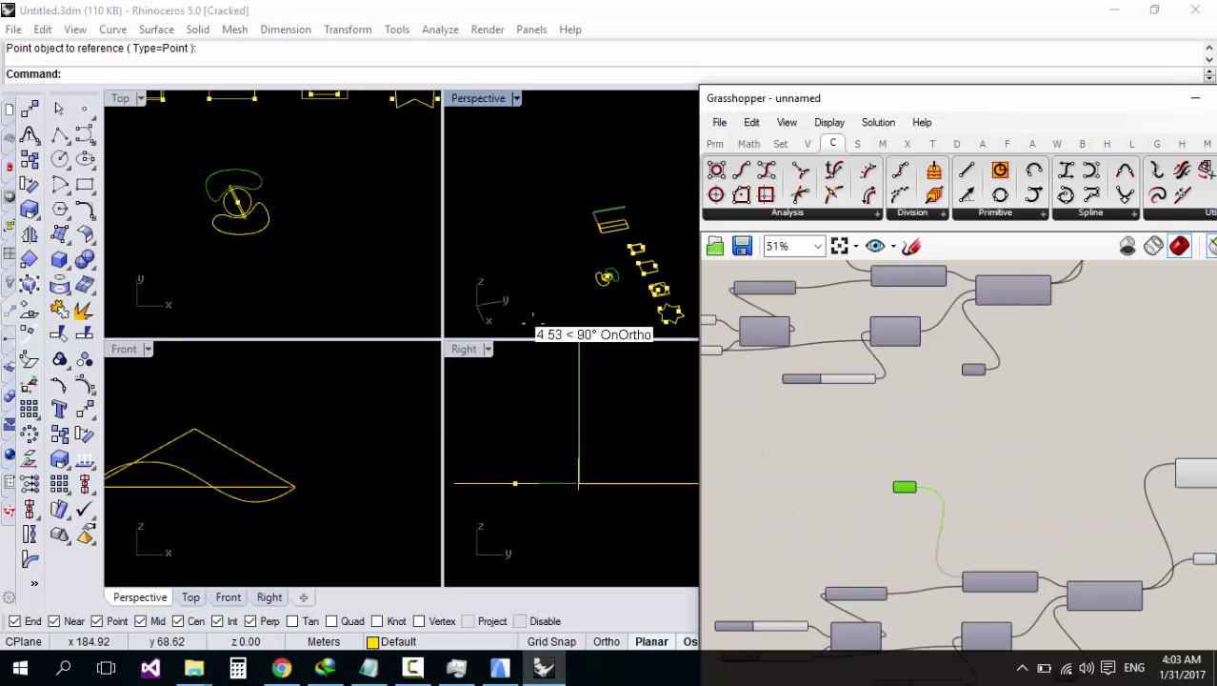
{"action": "left_click", "coordinate": [268, 210]}
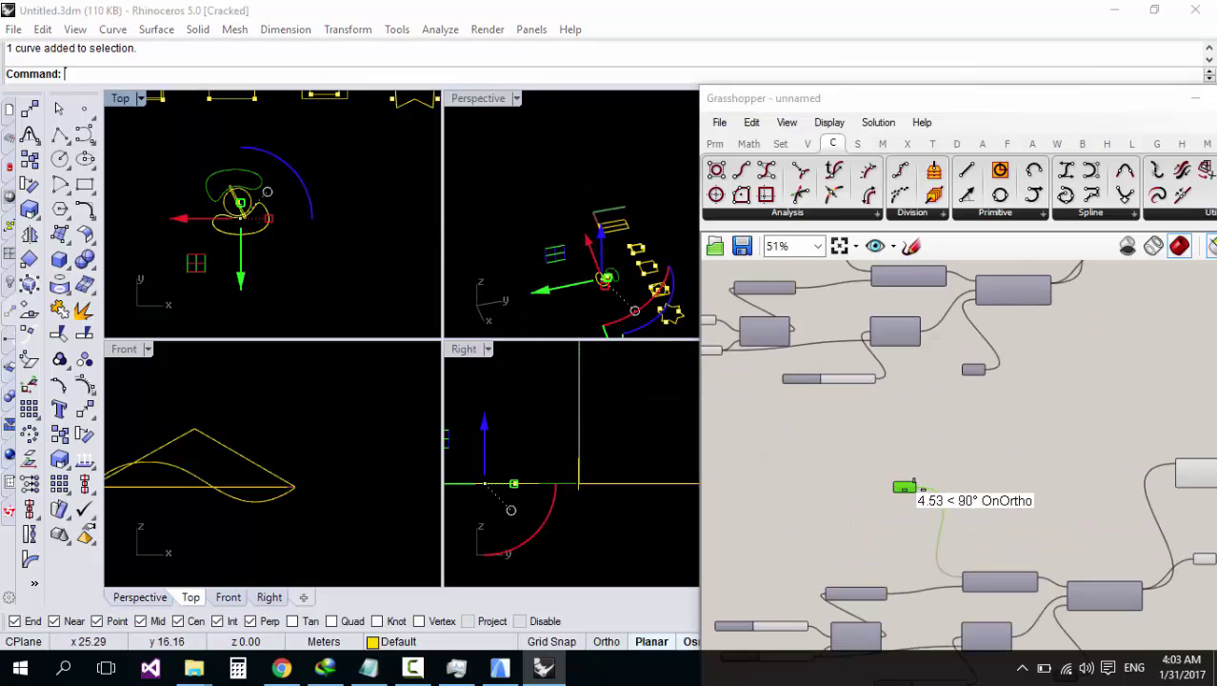
{"action": "right_click", "coordinate": [907, 488]}
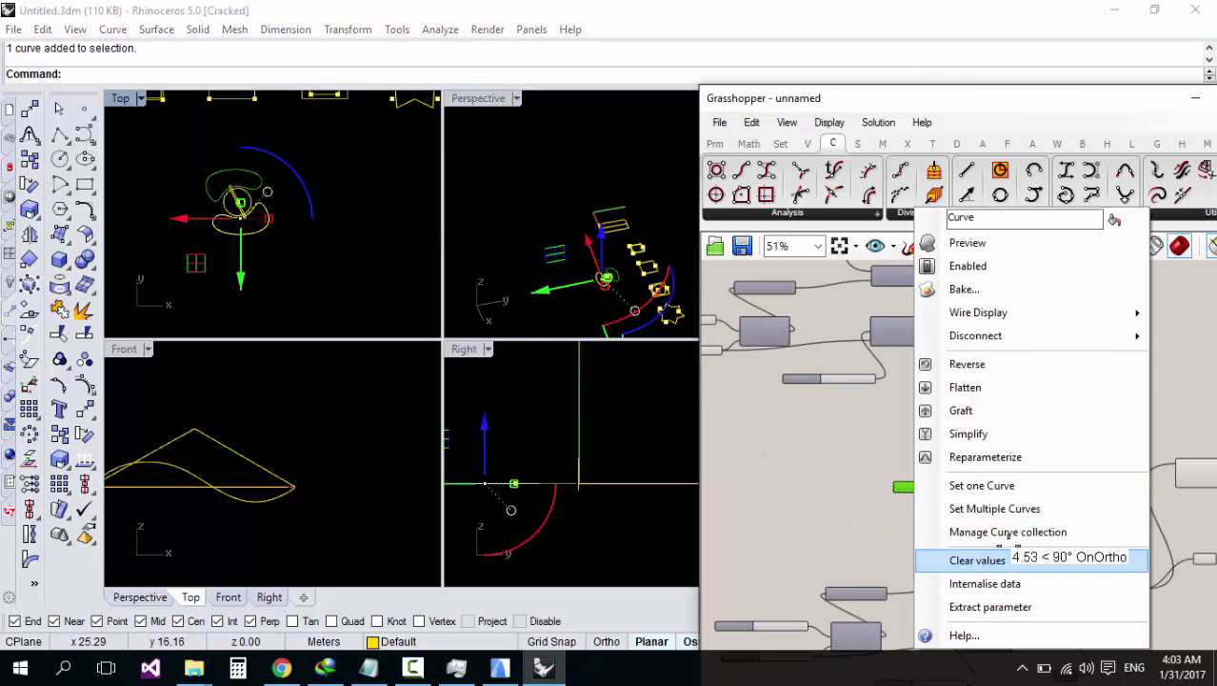
{"action": "left_click", "coordinate": [981, 486]}
Step: Preview the interpolated vertical curves of both single-curve definitions together
{"action": "scroll", "coordinate": [979, 422], "scroll_direction": "down", "scroll_amount": 4}
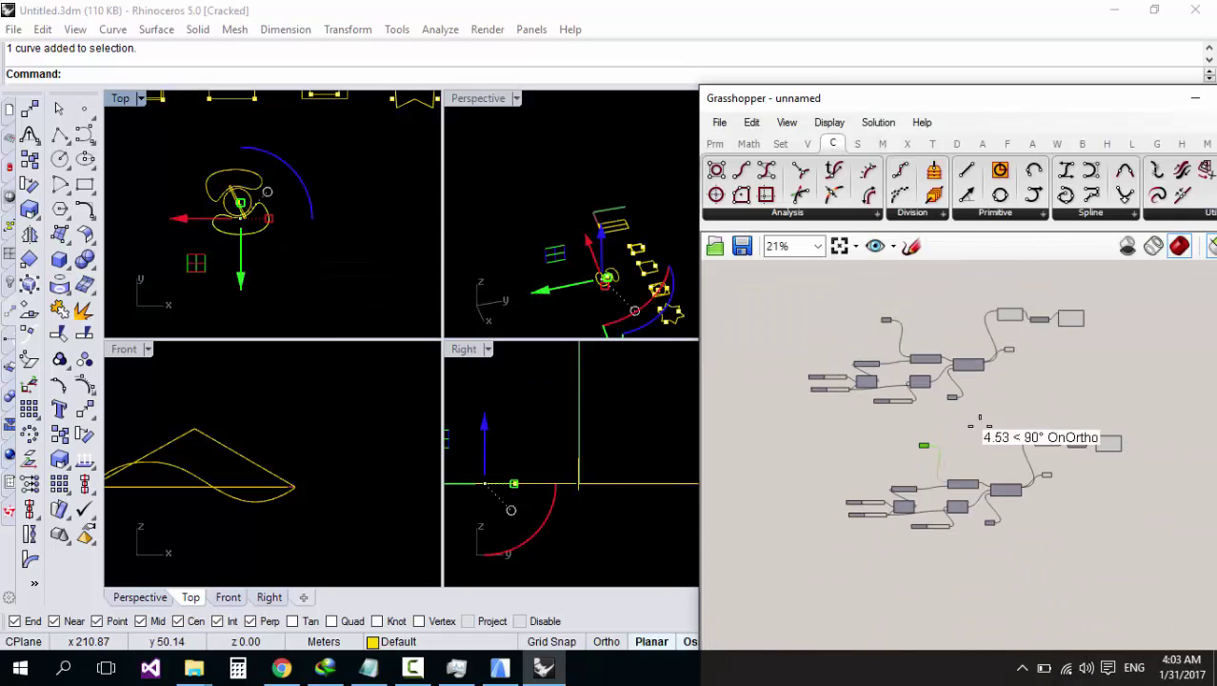
{"action": "left_click_drag", "start_coordinate": [1152, 284], "coordinate": [1086, 467]}
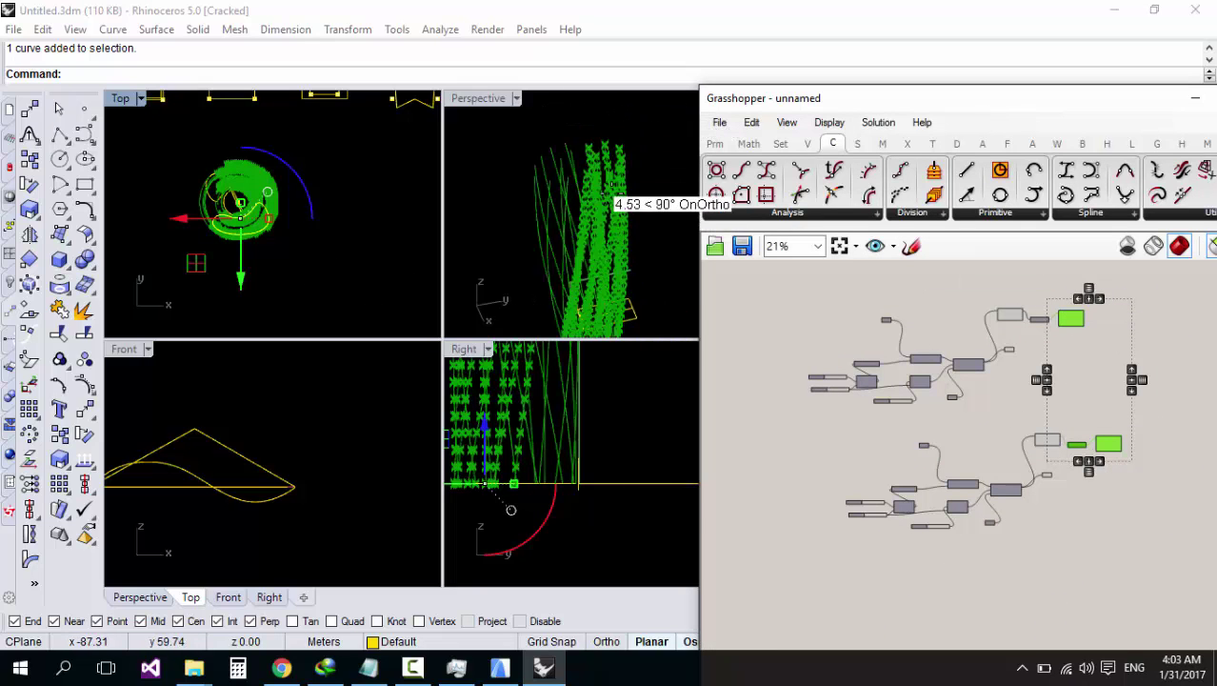
{"action": "left_click", "coordinate": [1097, 369]}
{"action": "scroll", "coordinate": [1085, 322], "scroll_direction": "up", "scroll_amount": 3}
{"action": "scroll", "coordinate": [1085, 322], "scroll_direction": "up", "scroll_amount": 1}
{"action": "left_click", "coordinate": [1085, 322]}
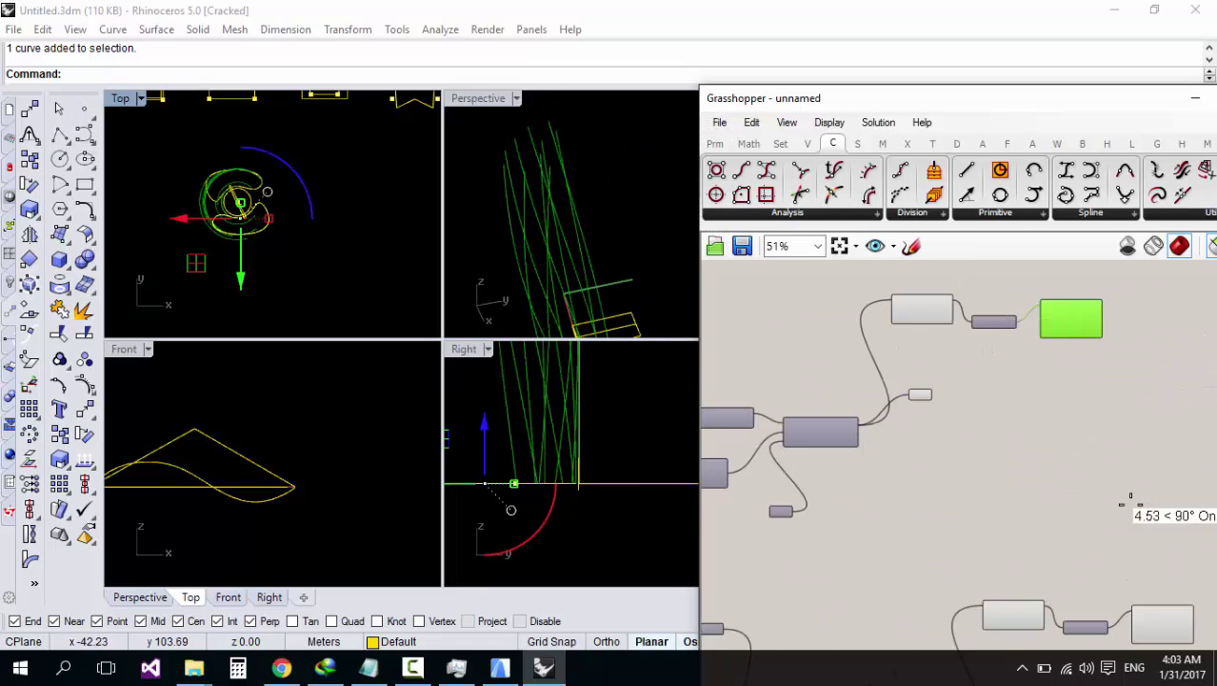
{"action": "left_click", "coordinate": [1158, 617], "text": "shift"}
{"action": "right_click_drag", "start_coordinate": [455, 273], "coordinate": [542, 287]}
Step: Preview the original definition's Geometry parameter together with both sets of vertical curves and examine the twisted tower from several angles
{"action": "scroll", "coordinate": [1075, 381], "scroll_direction": "down", "scroll_amount": 10}
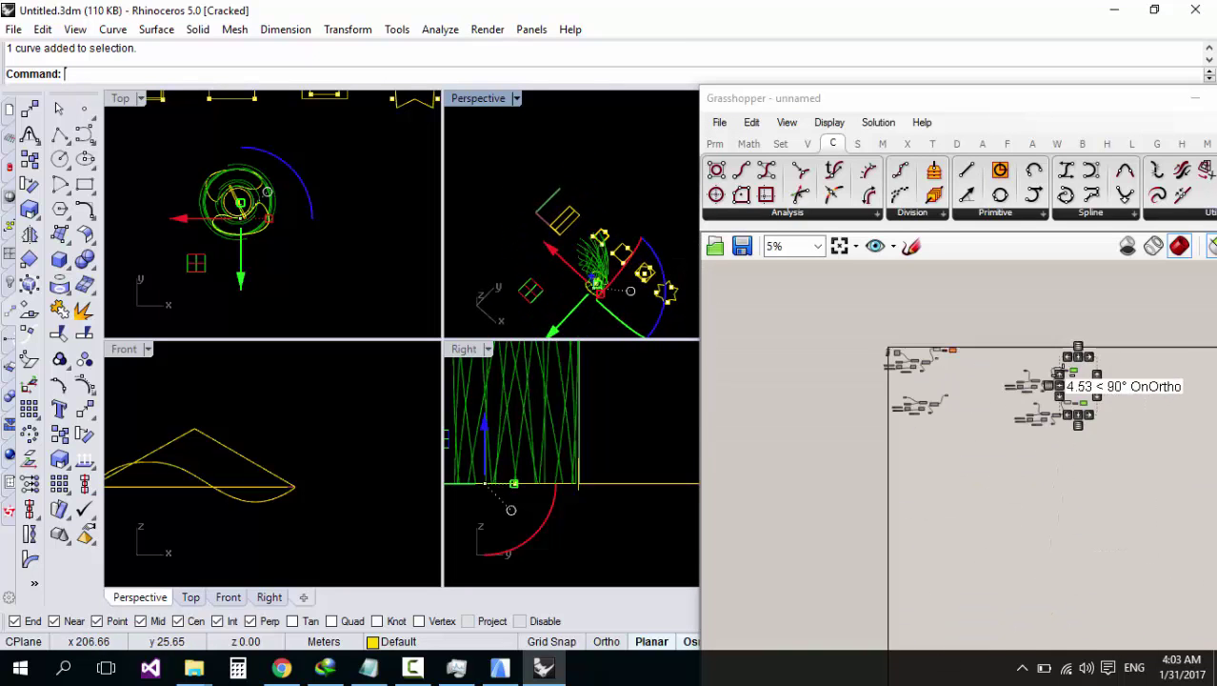
{"action": "scroll", "coordinate": [955, 350], "scroll_direction": "up", "scroll_amount": 13}
{"action": "scroll", "coordinate": [987, 359], "scroll_direction": "down", "scroll_amount": 4}
{"action": "scroll", "coordinate": [880, 432], "scroll_direction": "up", "scroll_amount": 4}
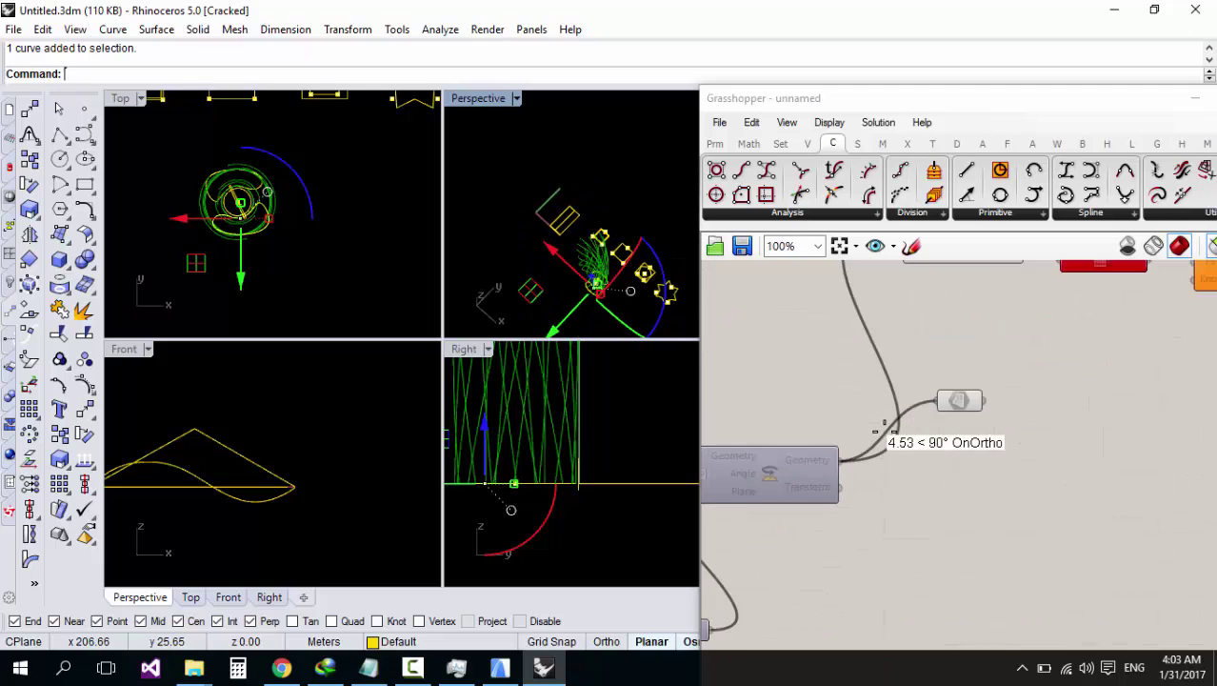
{"action": "left_click", "coordinate": [956, 398], "text": "shift"}
{"action": "right_click_drag", "start_coordinate": [598, 286], "coordinate": [640, 214]}
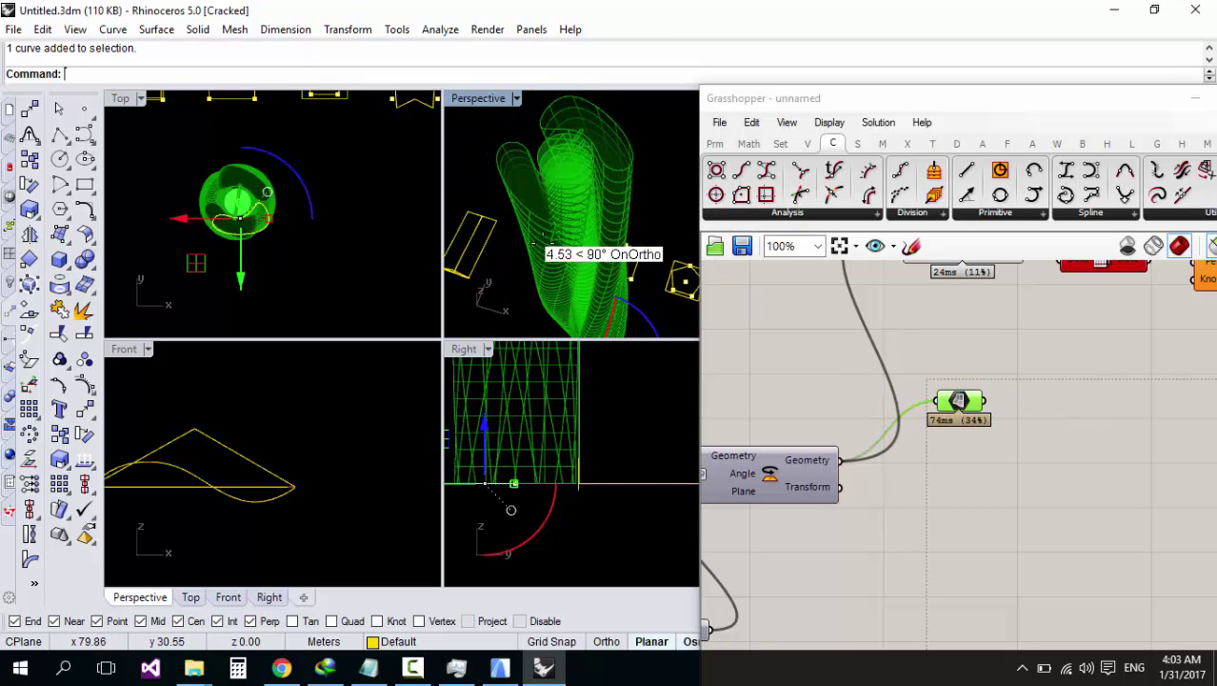
{"action": "right_click_drag", "start_coordinate": [541, 242], "coordinate": [617, 333]}
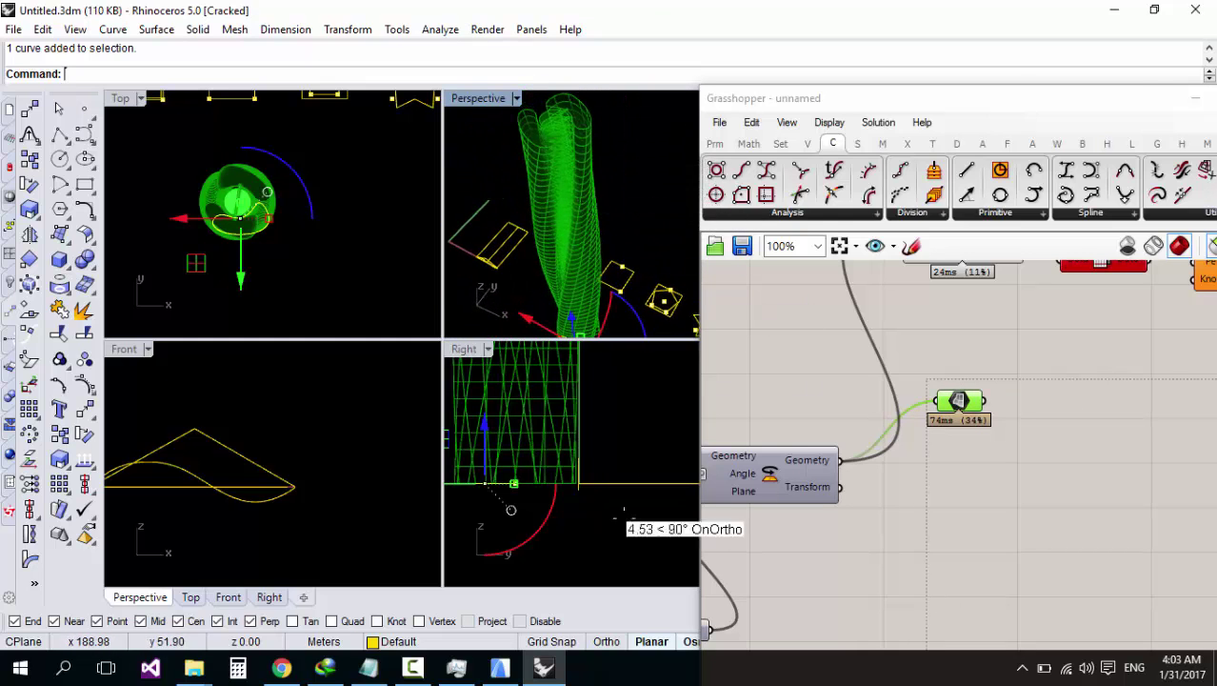